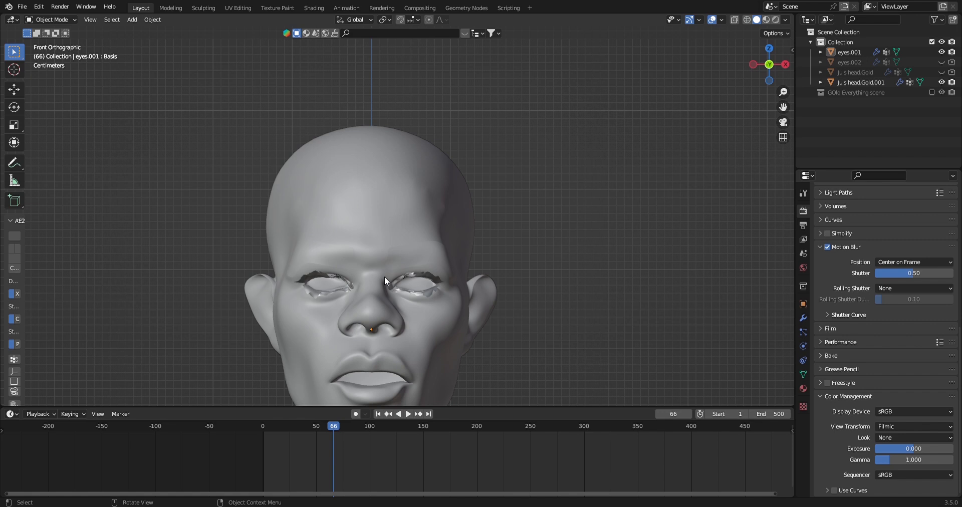
Split the 3D viewport vertically into two side-by-side views of the head
middle_click_drag(424, 275, 477, 151, "shift")
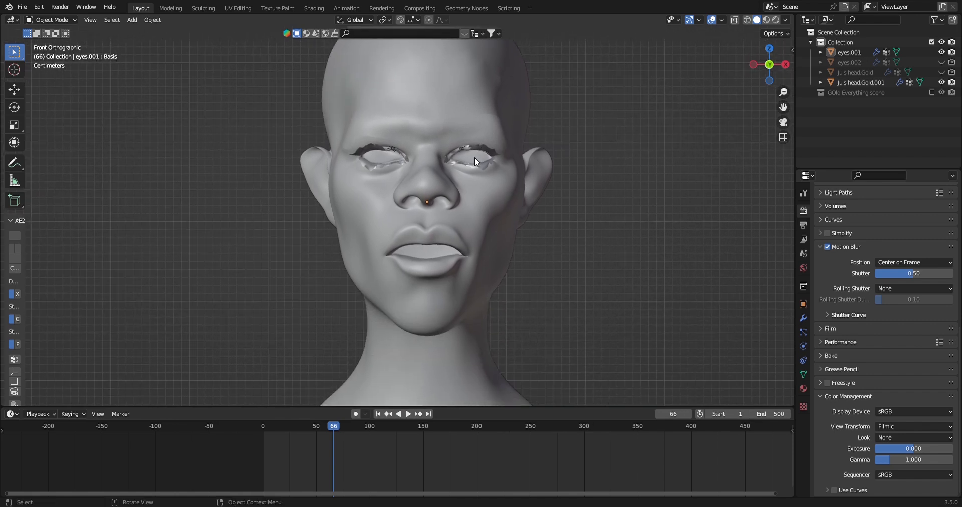
scroll(474, 157, "down", 4)
middle_click_drag(471, 228, 415, 280, "shift")
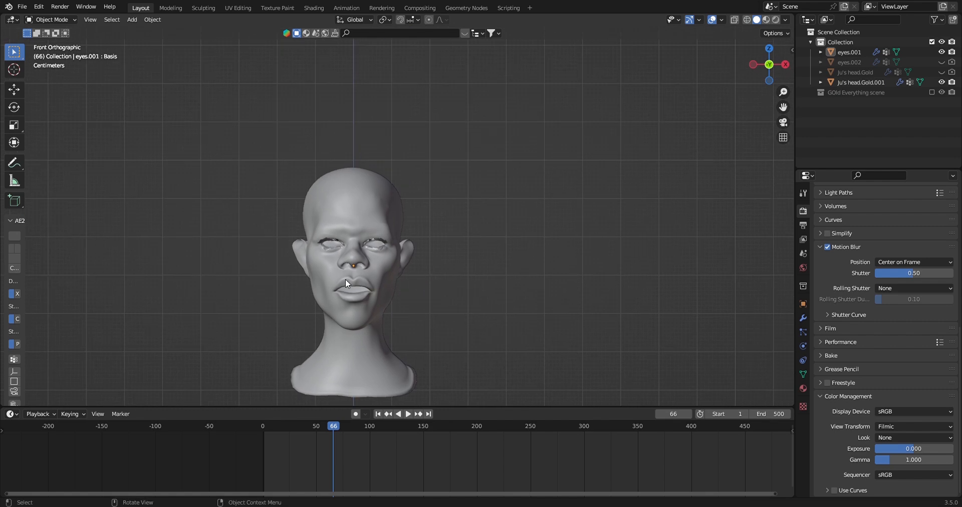
scroll(345, 279, "up", 5)
middle_click_drag(324, 280, 442, 193, "shift")
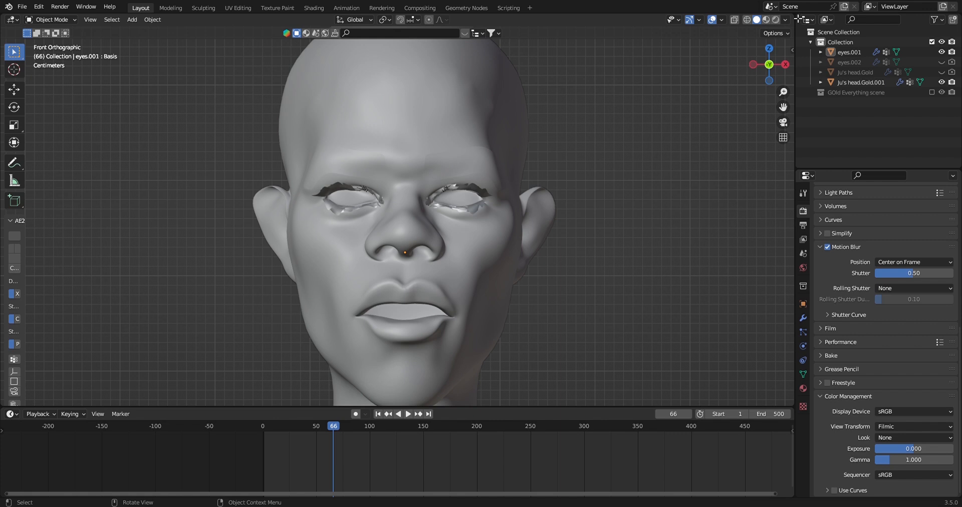
left_click_drag(797, 19, 432, 86)
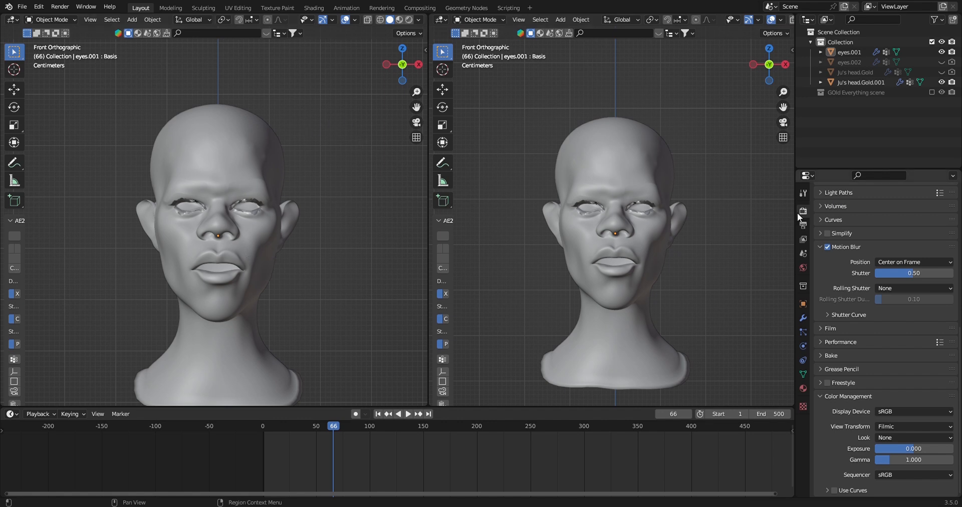
scroll(840, 213, "up", 7)
scroll(840, 213, "up", 6)
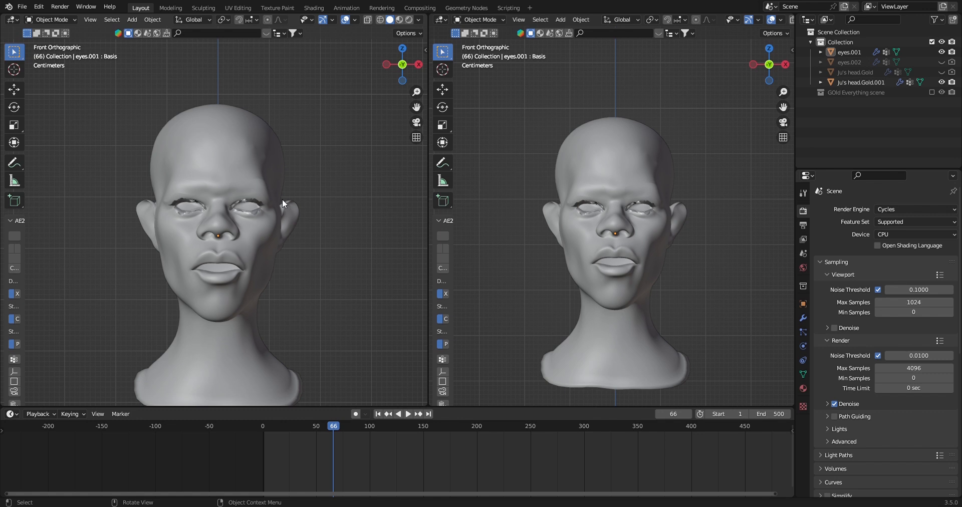
Add a mesh plane at the world origin beneath the head and scale it up slightly
scroll(298, 195, "down", 4)
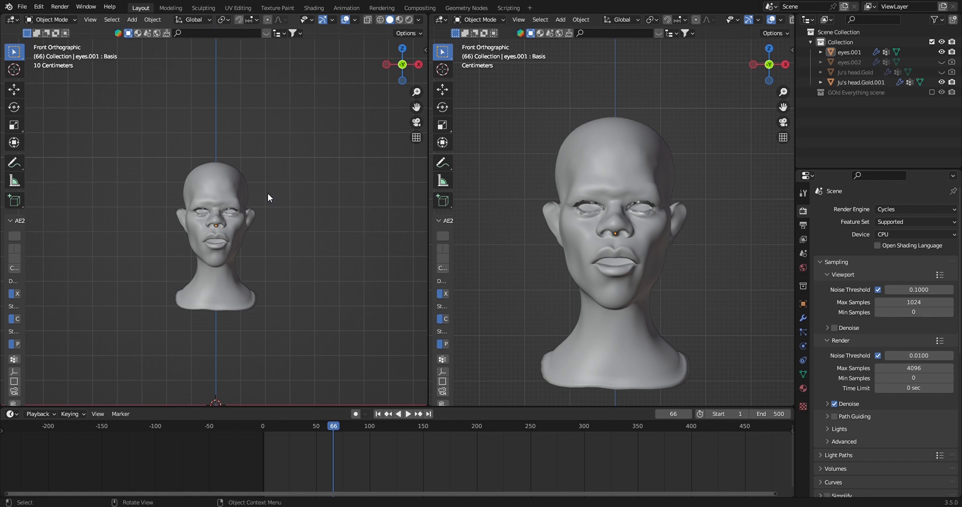
middle_click_drag(233, 316, 235, 264, "shift")
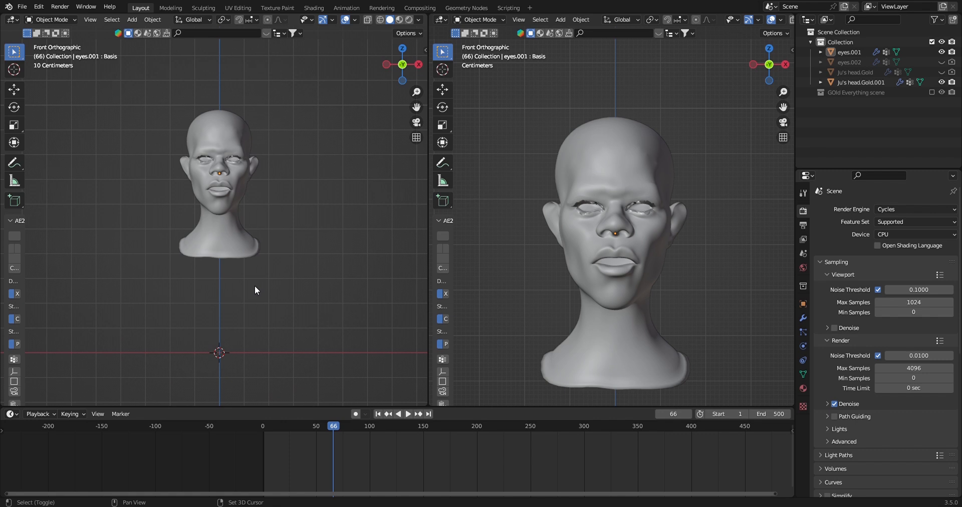
key("shift+a")
mouse_move(229, 187)
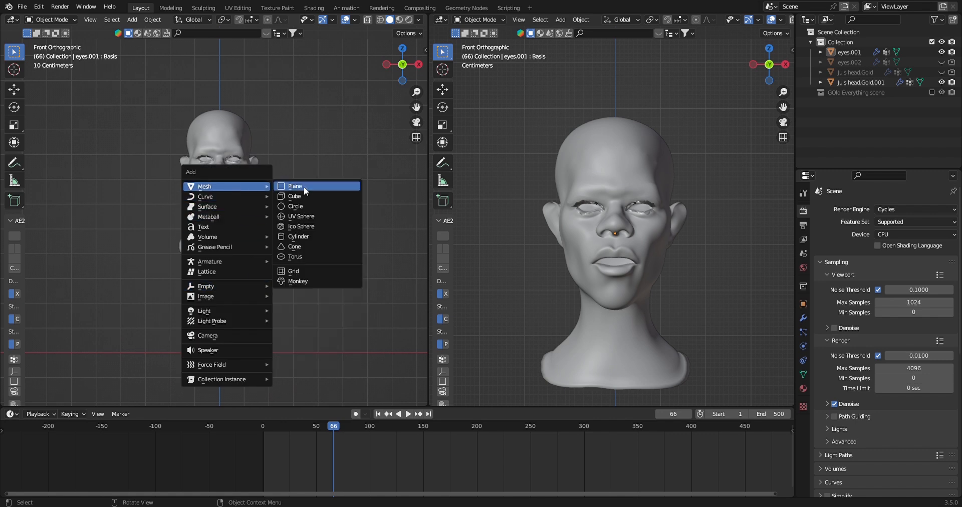
left_click(303, 187)
scroll(283, 219, "down", 3)
middle_click_drag(283, 217, 273, 239)
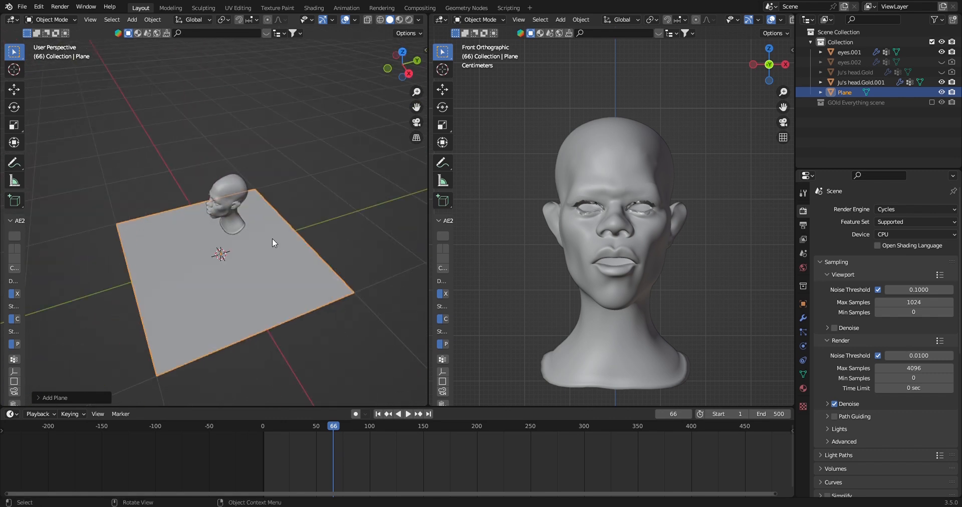
key("s")
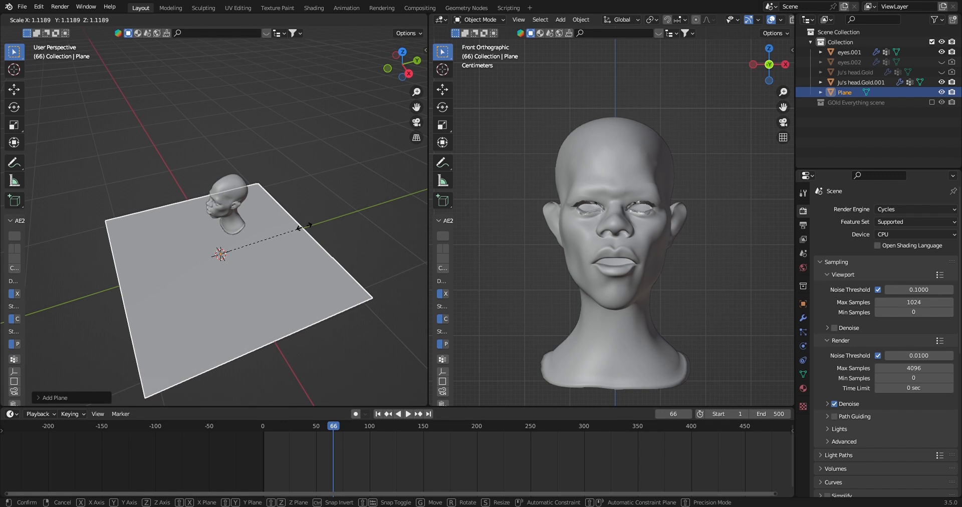
left_click(311, 224)
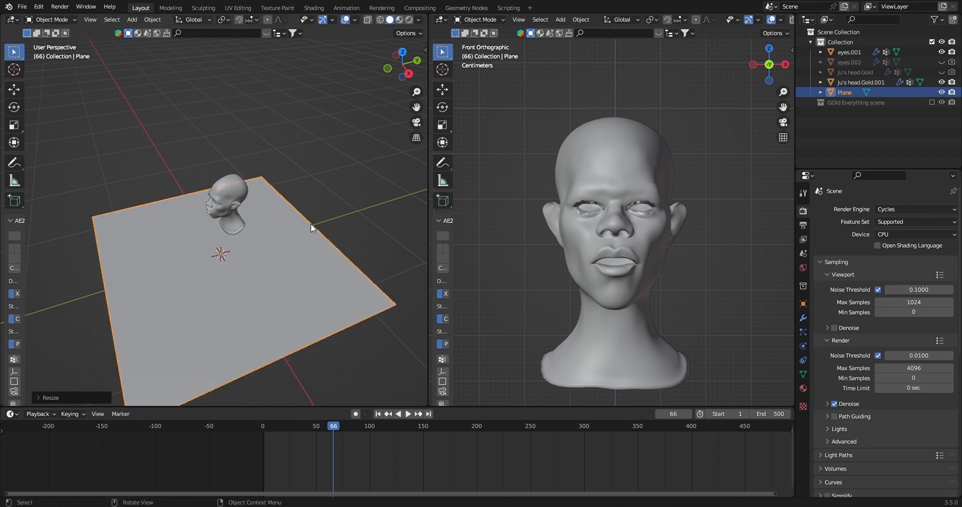
In Edit Mode, select the plane's edge behind the head and move it farther back along the Y axis
key("Tab")
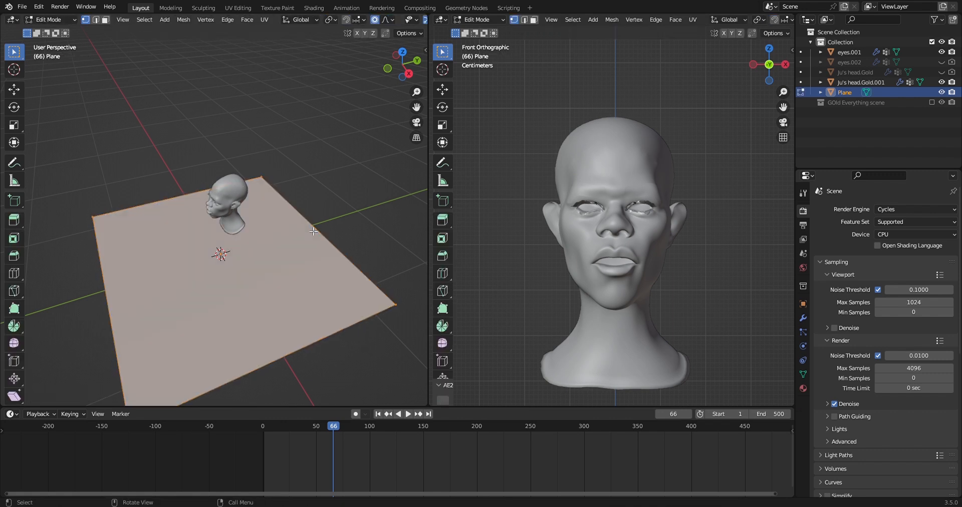
key("2")
key("alt+a")
middle_click_drag(312, 226, 313, 232)
key("KP_3")
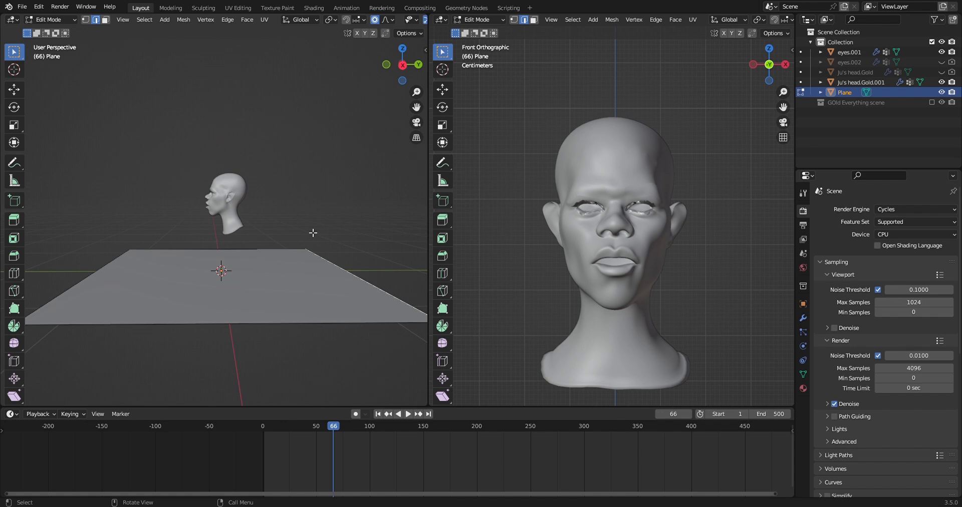
key("g")
key("y")
left_click(353, 226)
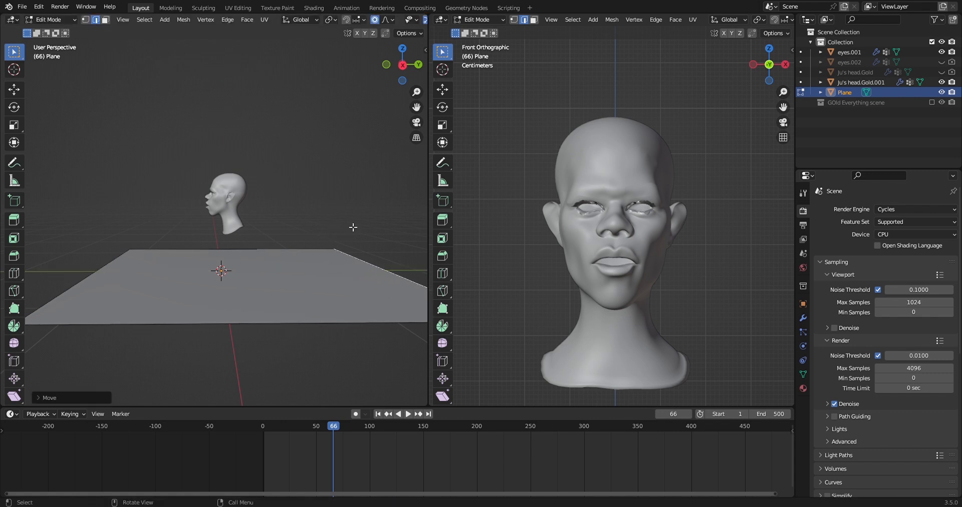
Turn off proportional editing and extrude the plane's back edge straight up along Z into a tall wall behind the head
scroll(354, 225, "down", 2)
left_click(378, 21)
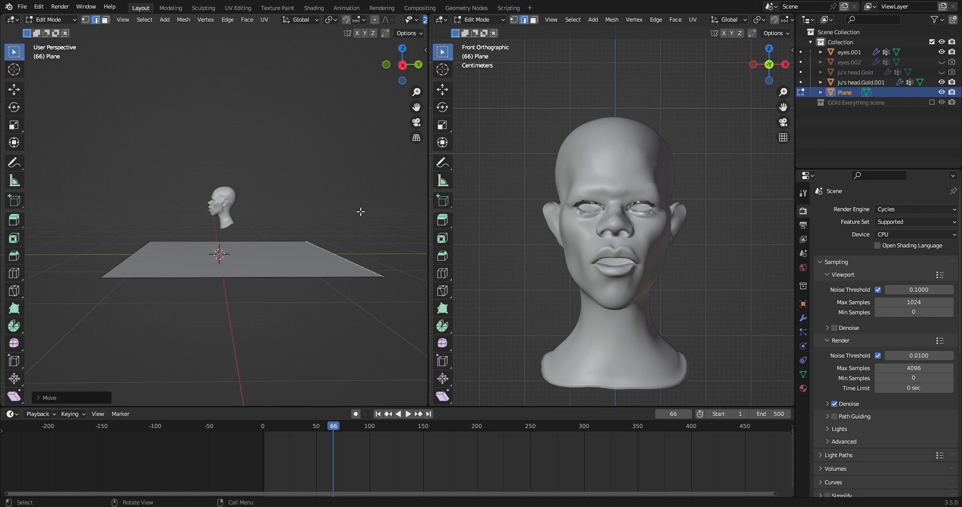
key("g")
key("z")
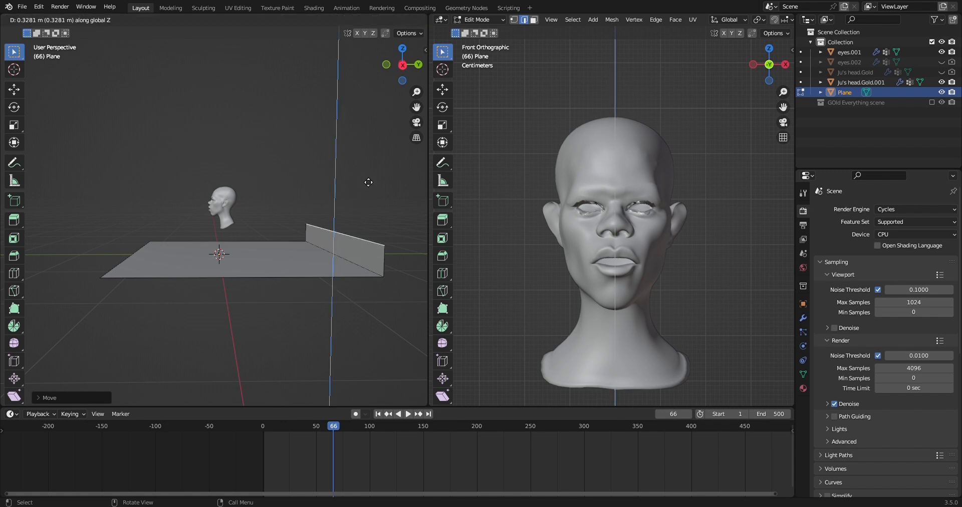
left_click(380, 134)
middle_click_drag(318, 200, 277, 233)
key("g")
key("z")
left_click(339, 198)
Bevel the edge between floor and wall with 15 segments to form a wide, rounded transition
left_click(278, 233)
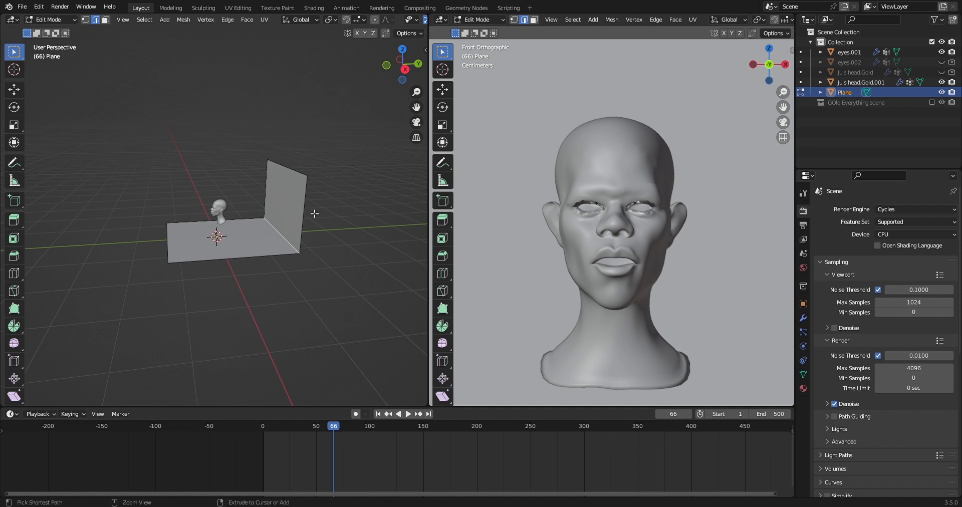
key("ctrl+b")
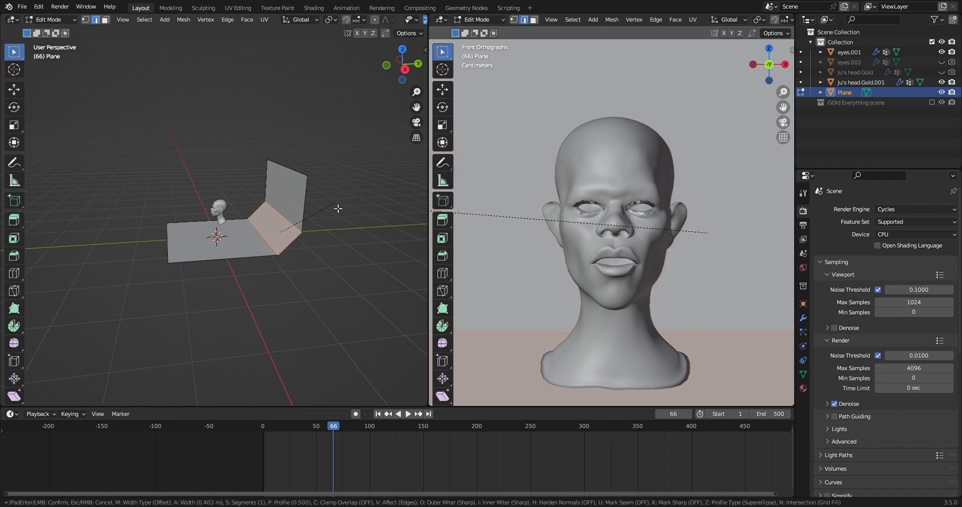
scroll(354, 201, "up", 4)
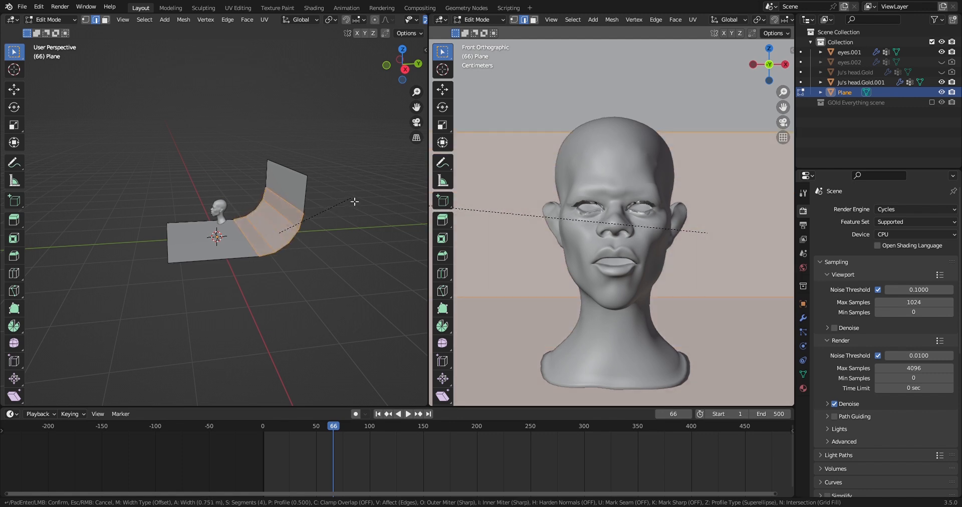
scroll(353, 201, "up", 4)
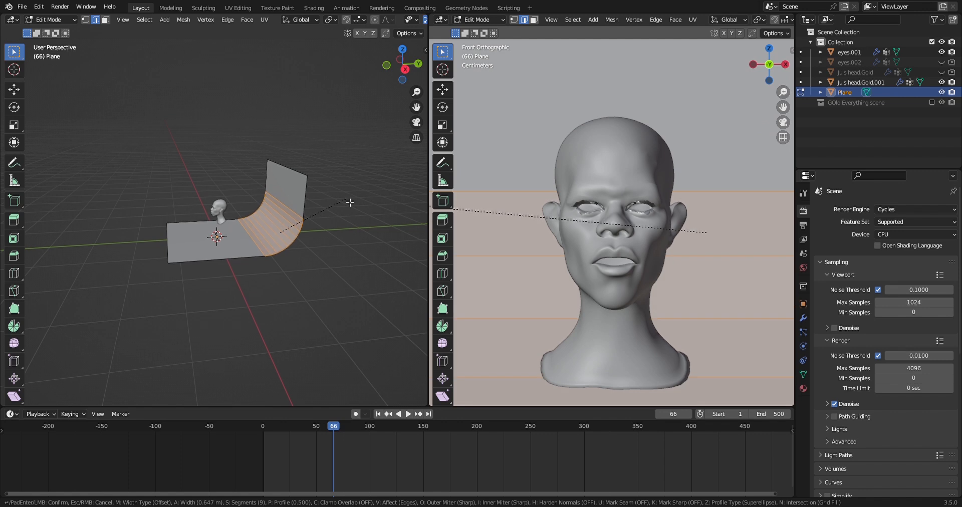
scroll(354, 199, "up", 3)
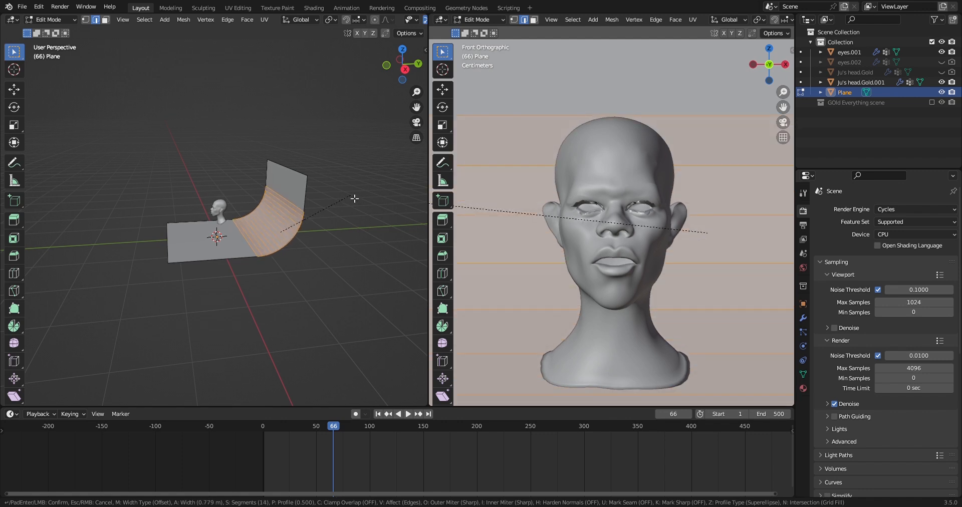
scroll(354, 199, "up", 2)
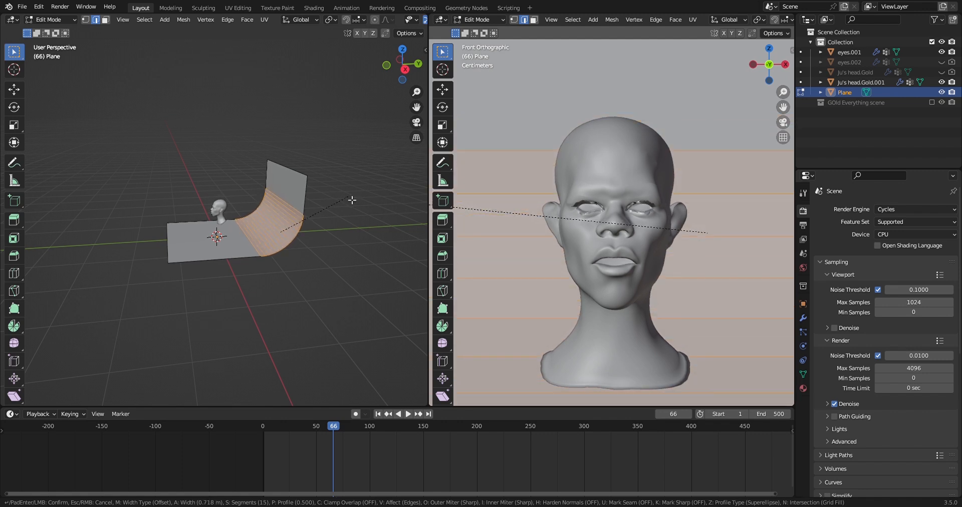
left_click(355, 200)
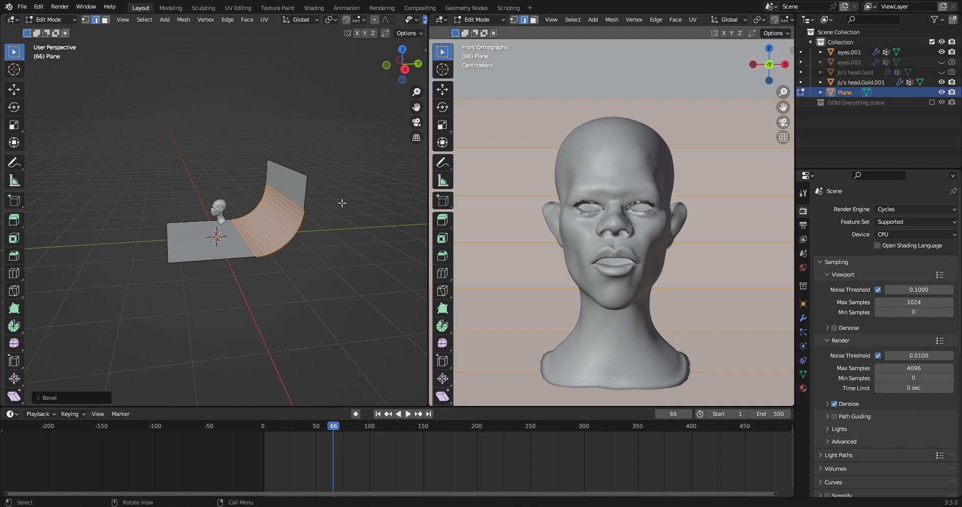
Return to Object Mode and apply smooth shading to the curved plane
key("Tab")
right_click(282, 216)
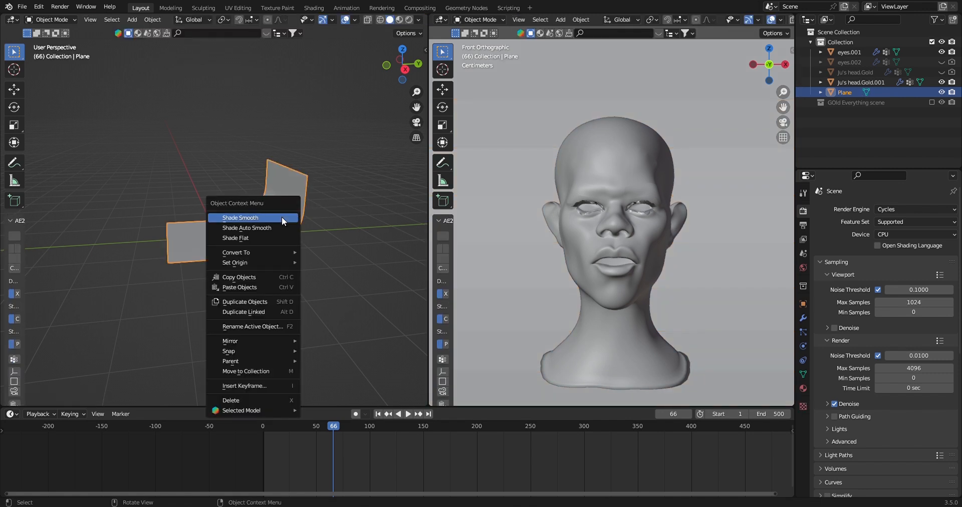
left_click(281, 216)
From the front view, widen the curved plane slightly by scaling it along the X axis
middle_click_drag(315, 206, 359, 245)
scroll(225, 158, "up", 5)
key("KP_1")
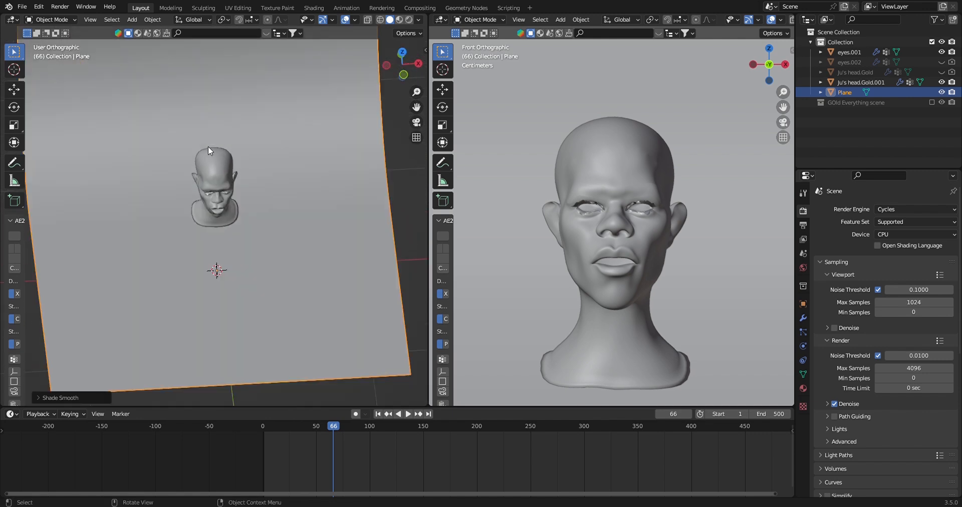
key("s")
key("x")
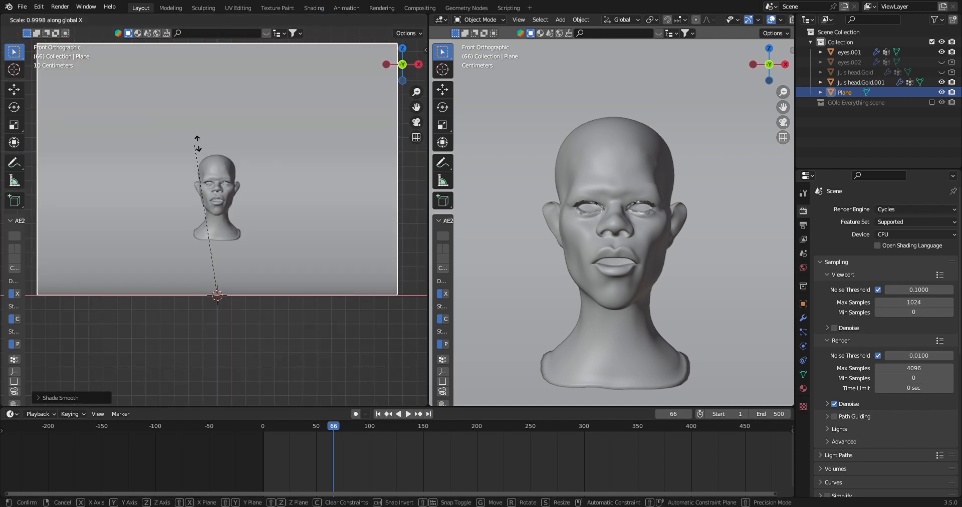
left_click(221, 126)
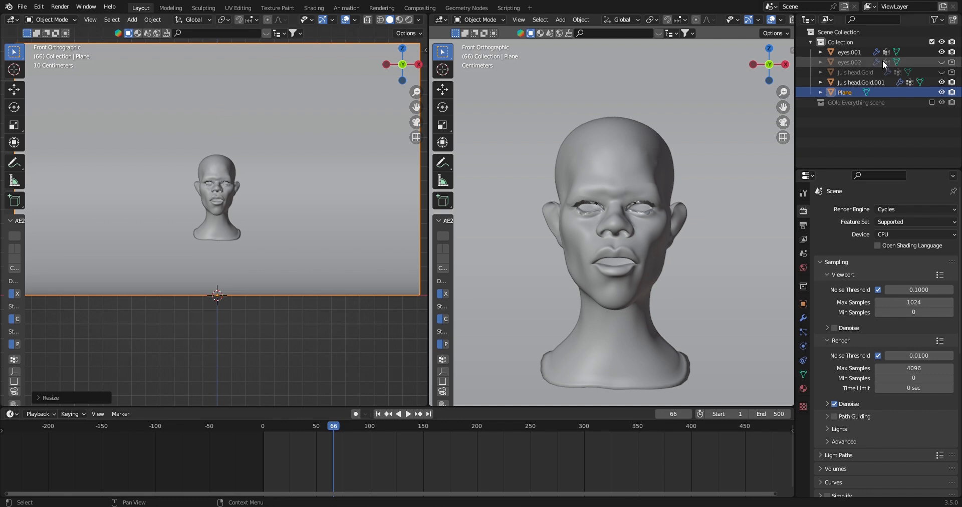
Rename the Plane object as Backdrop
double_click(841, 92)
type("Backo")
type("rop")
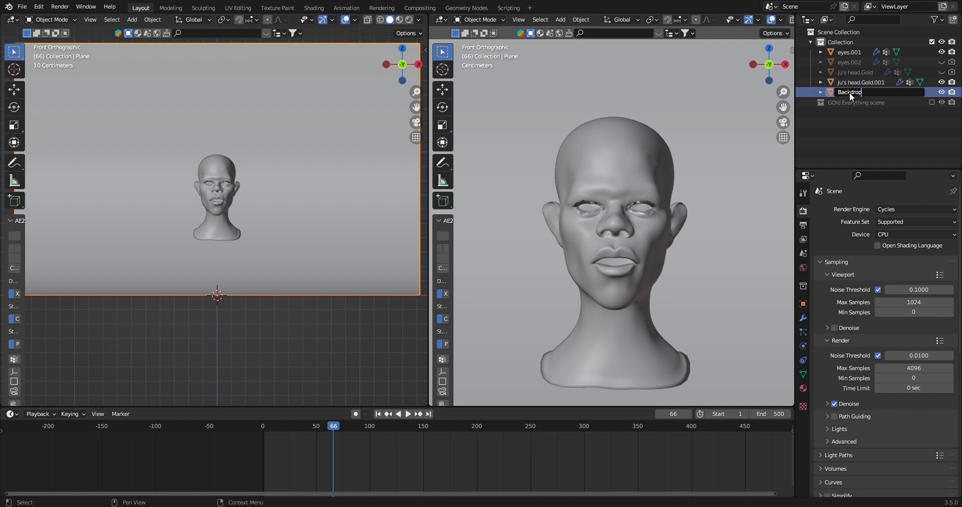
key("Return")
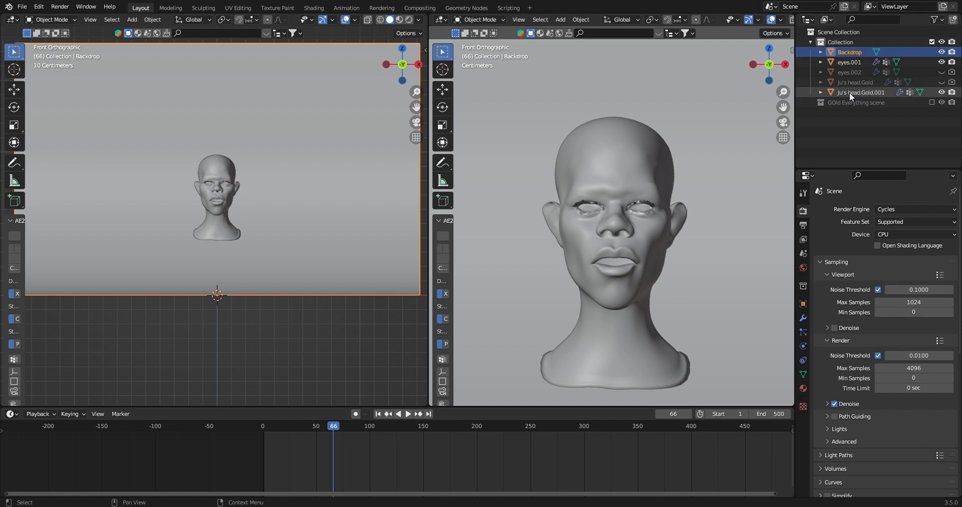
Add a camera to the scene at the world origin below the head
scroll(228, 279, "up", 2)
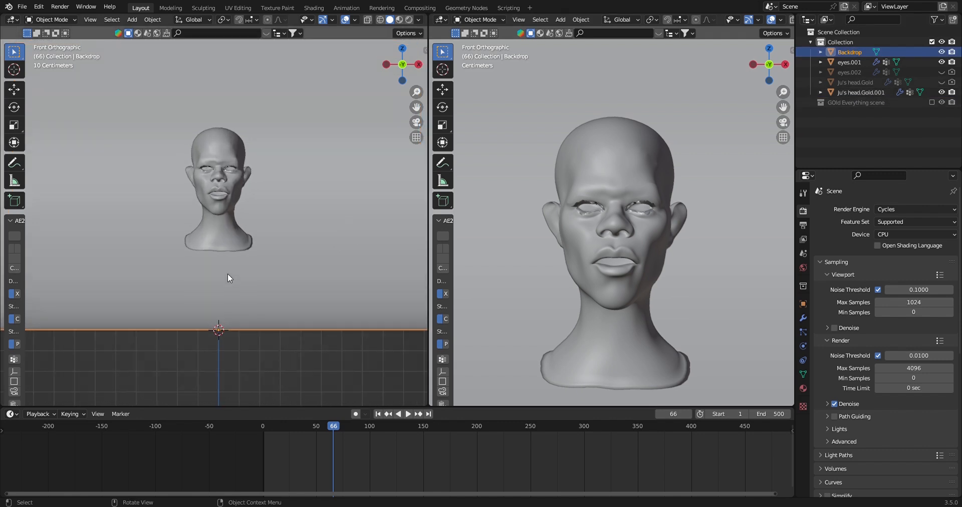
key("shift+a")
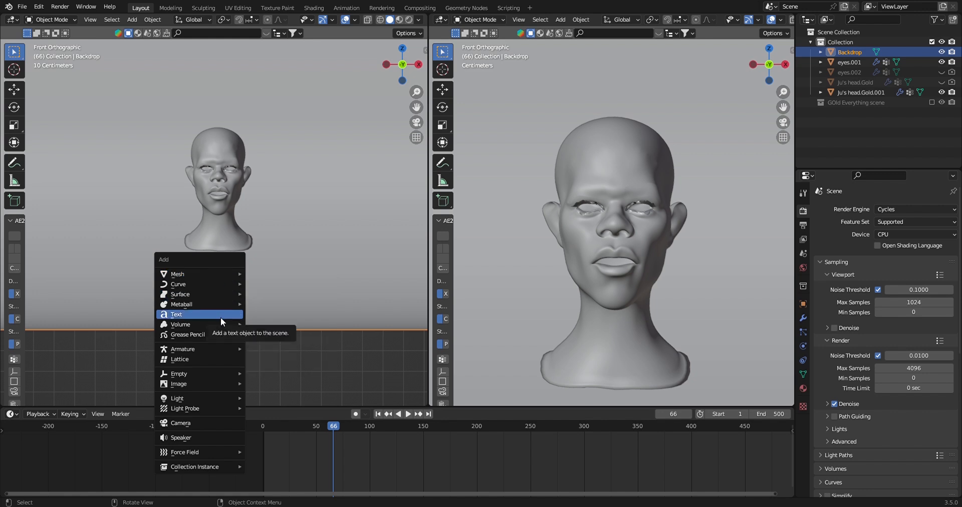
left_click(181, 424)
scroll(276, 295, "down", 3)
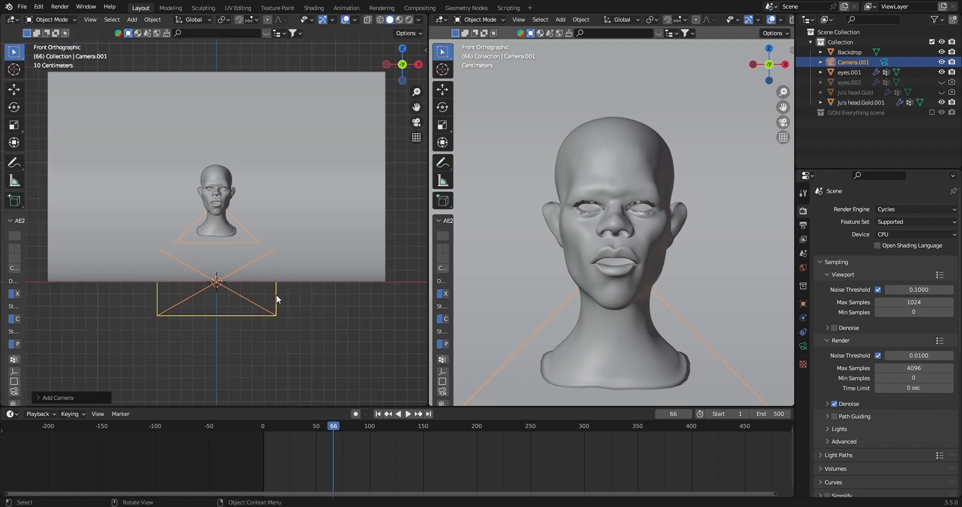
middle_click_drag(370, 161, 280, 204)
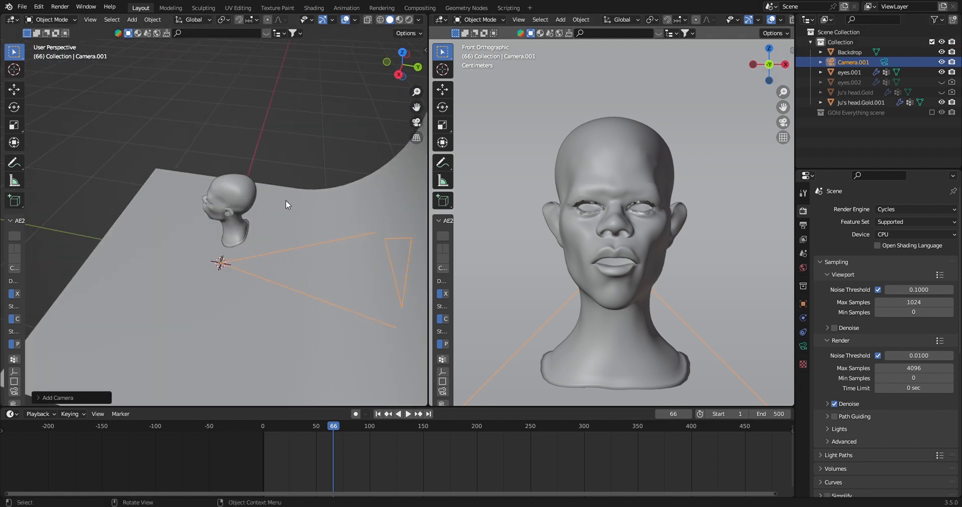
scroll(286, 200, "down", 2)
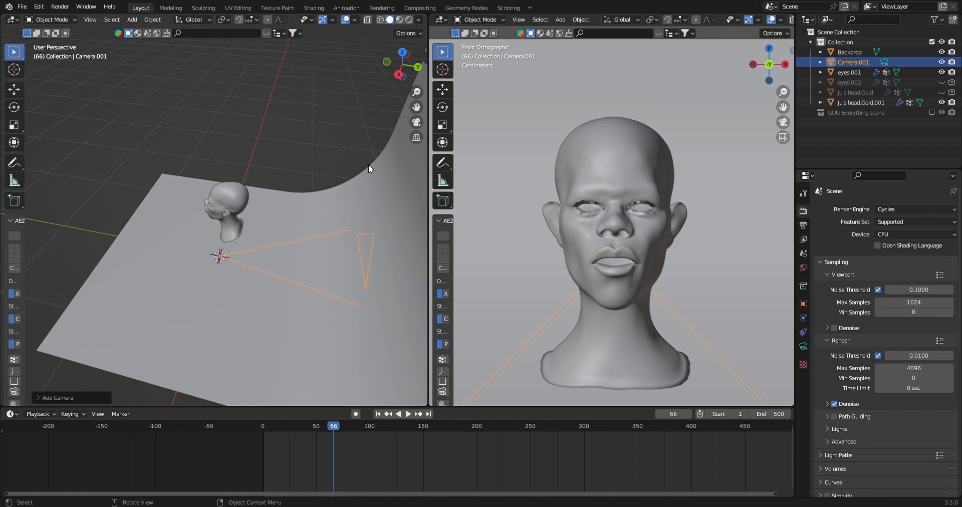
Rename the new camera object as Cam/TUTorial
double_click(854, 62)
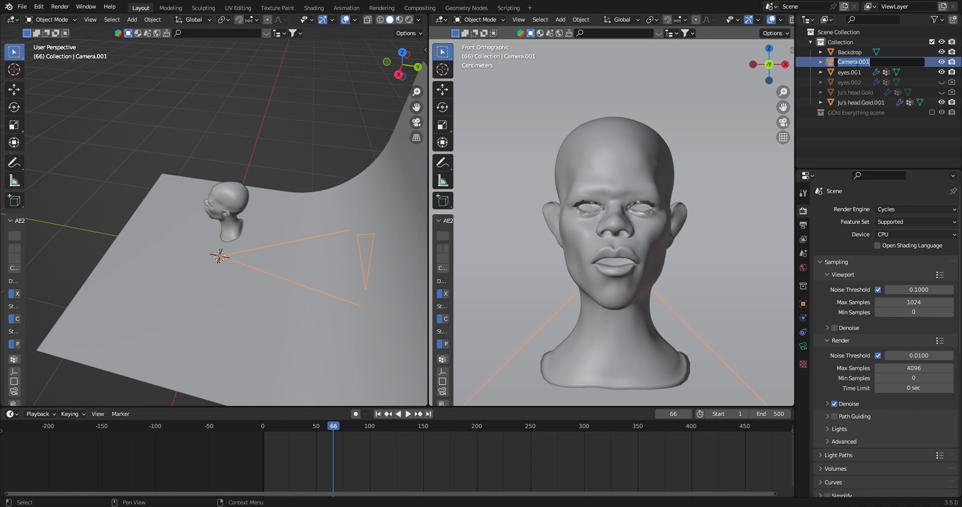
type("Cam/TUTorial")
key("Return")
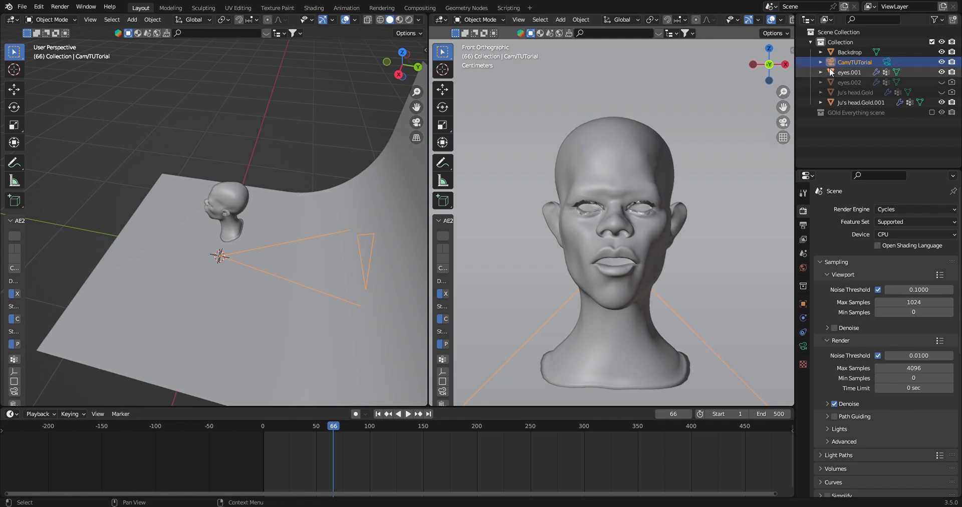
Enable a local camera for the front orthographic viewport and assign Cam/TUTorial to it
left_click(793, 51)
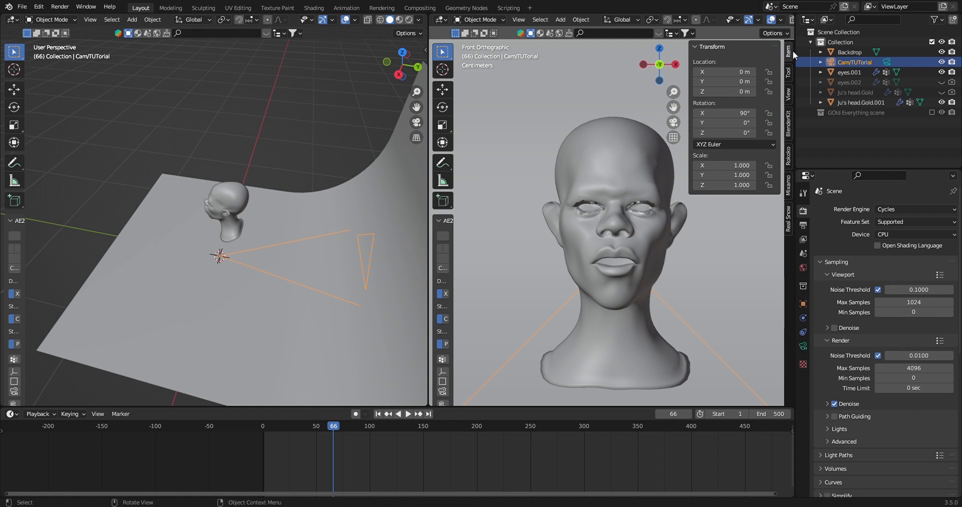
left_click(788, 95)
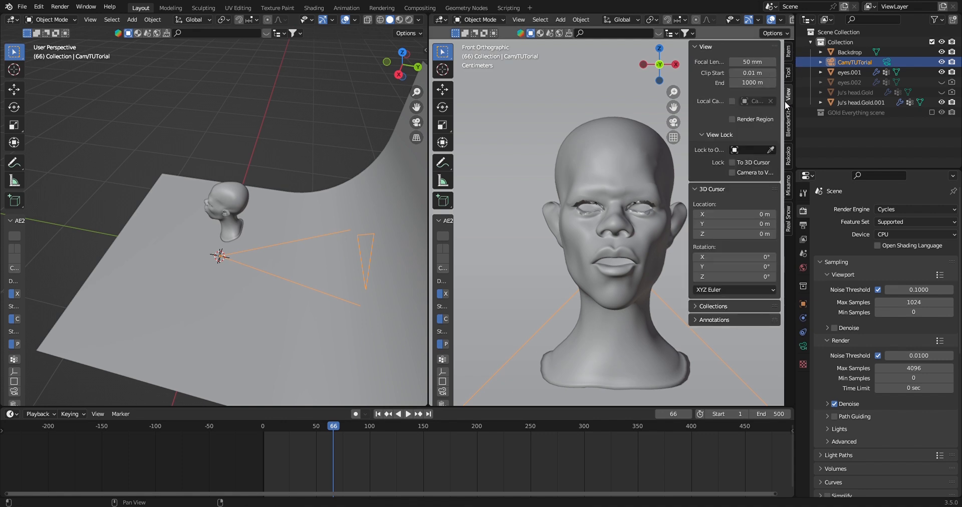
left_click(732, 101)
left_click(761, 101)
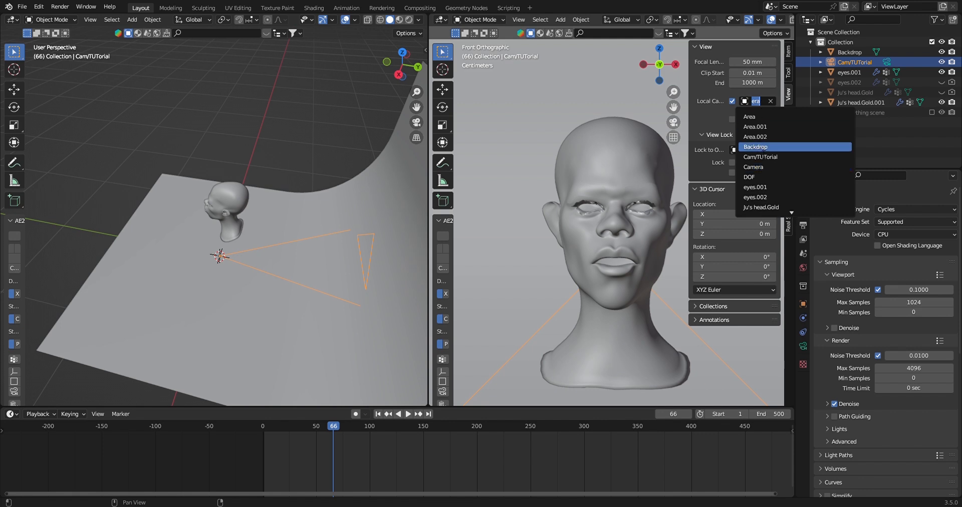
left_click(758, 155)
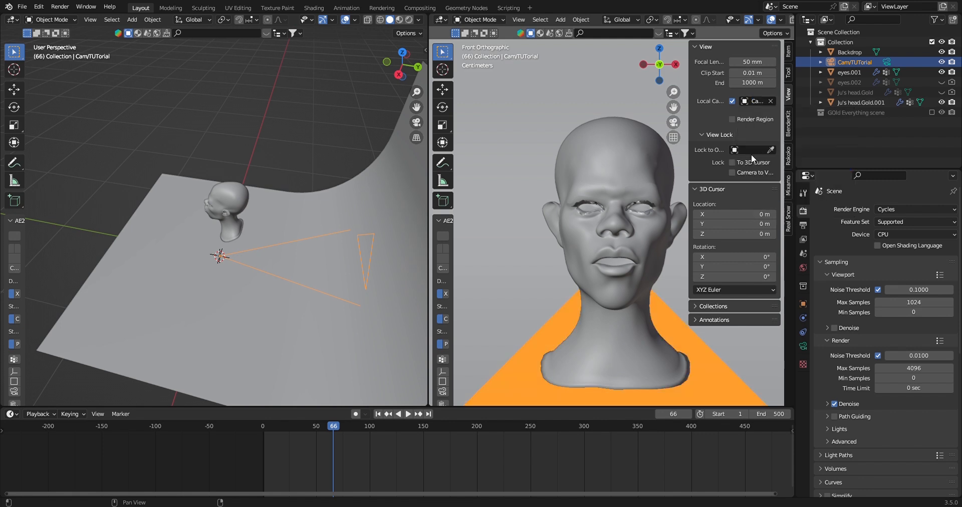
Enable a local camera for the user perspective viewport and assign Cam/TUTorial to it as well
left_click(425, 50)
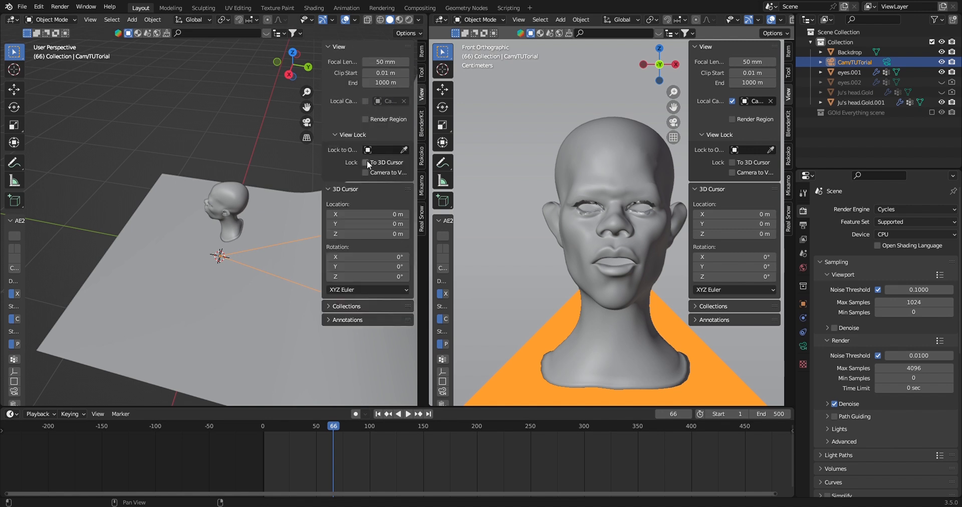
left_click(365, 101)
left_click(384, 101)
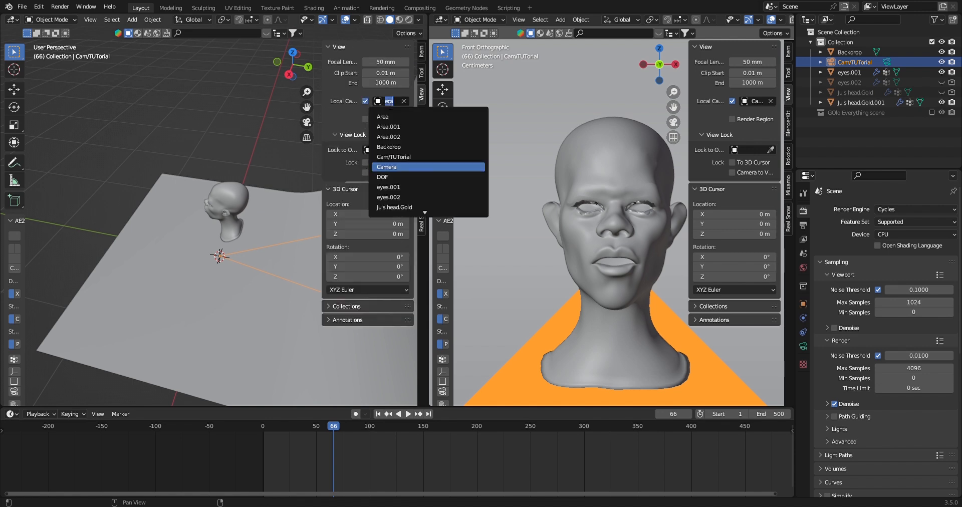
left_click(409, 157)
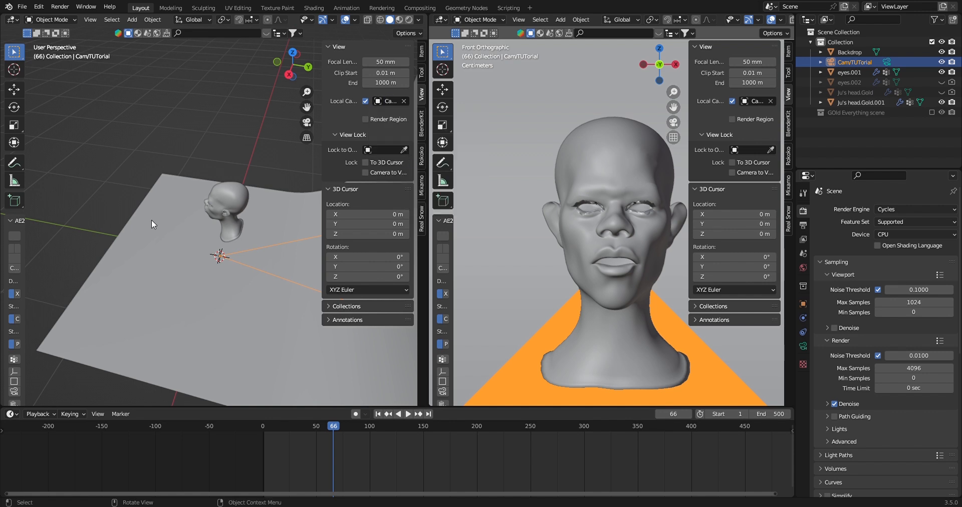
Align the user perspective viewport to the front orthographic view and frame the sculpted head closely
scroll(182, 202, "down", 2)
key("KP_0")
scroll(187, 196, "down", 5)
middle_click(201, 183)
scroll(201, 183, "down", 4)
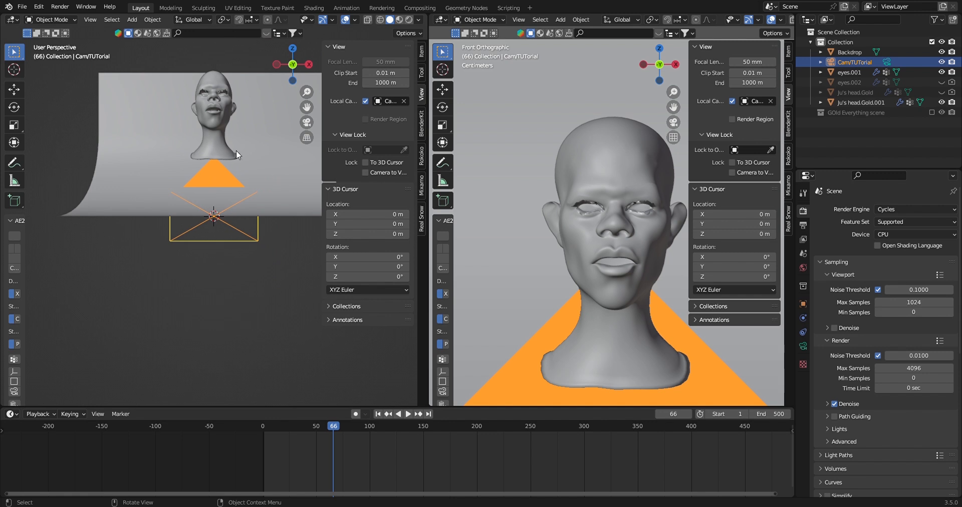
middle_click_drag(216, 135, 222, 141)
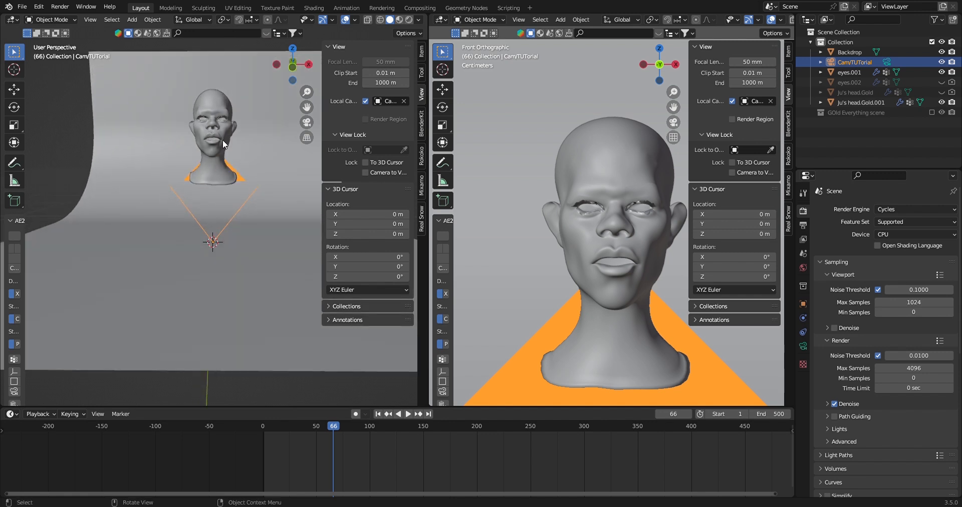
key("KP_1")
scroll(271, 130, "up", 3)
middle_click_drag(217, 91, 209, 225, "shift")
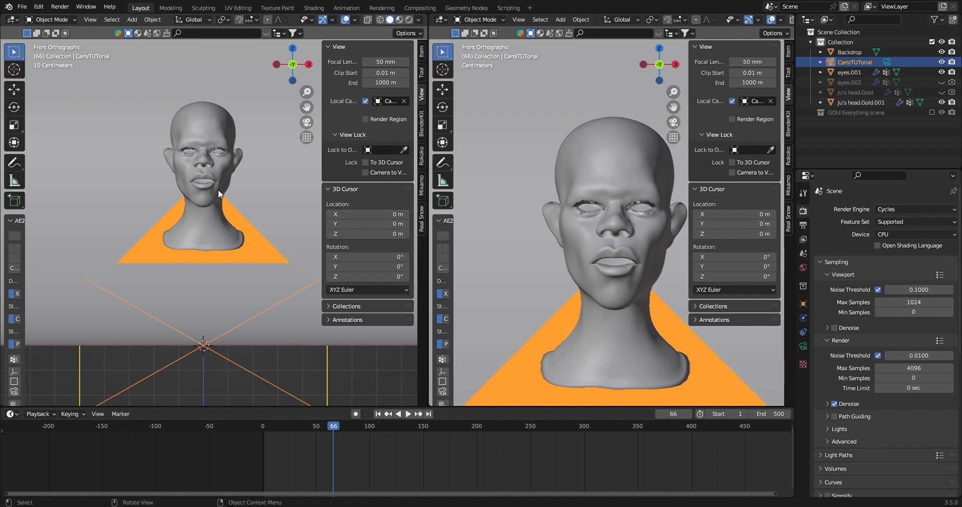
scroll(218, 189, "up", 5)
middle_click_drag(207, 141, 219, 231, "shift")
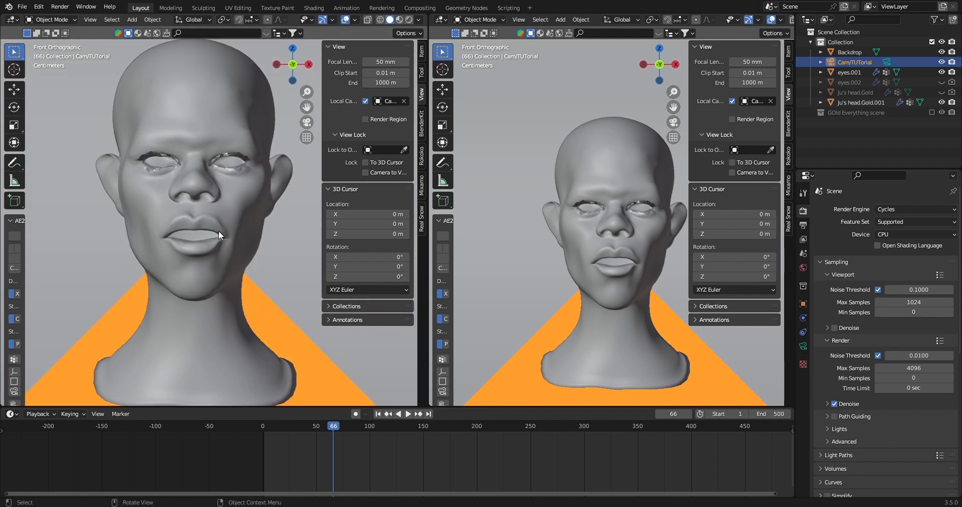
Hide the sidebar and the toolbar in both 3D viewports
key("n")
key("t")
scroll(230, 226, "down", 2)
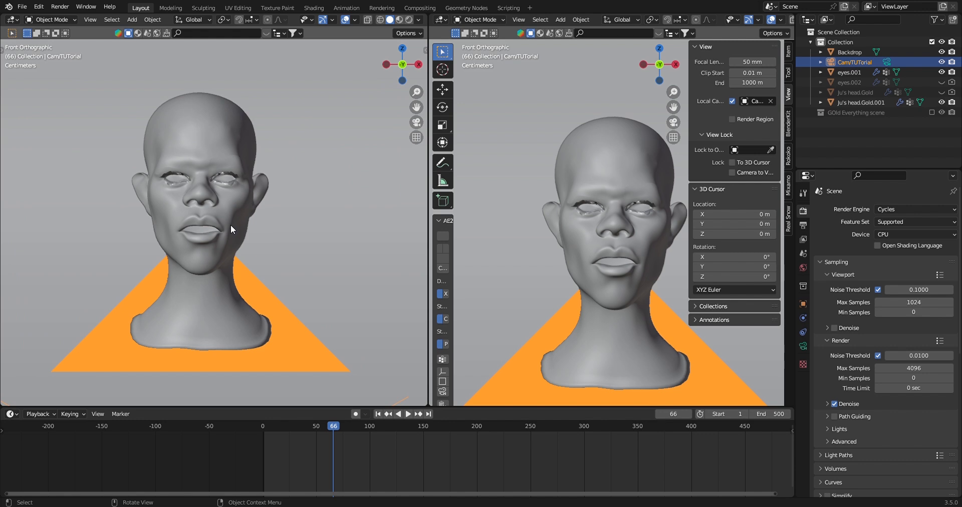
key("n")
key("t")
key("n")
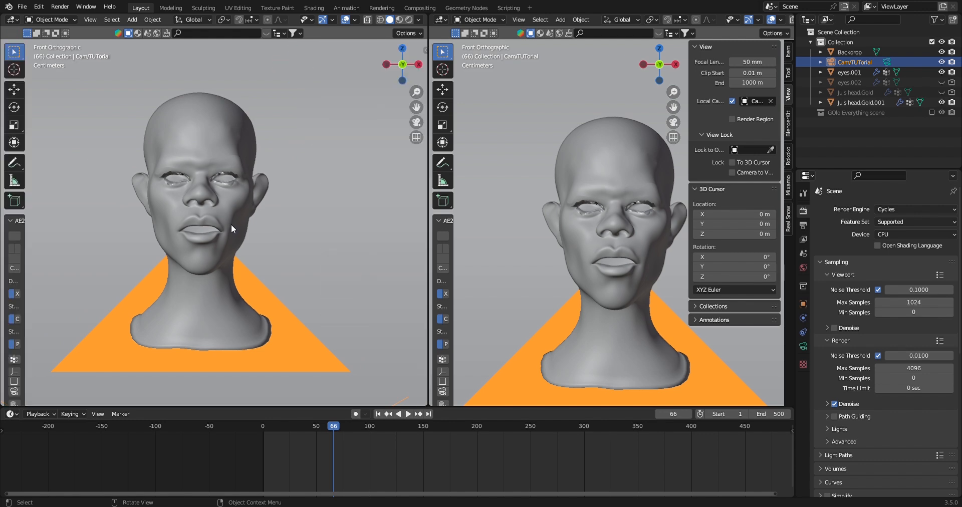
key("t")
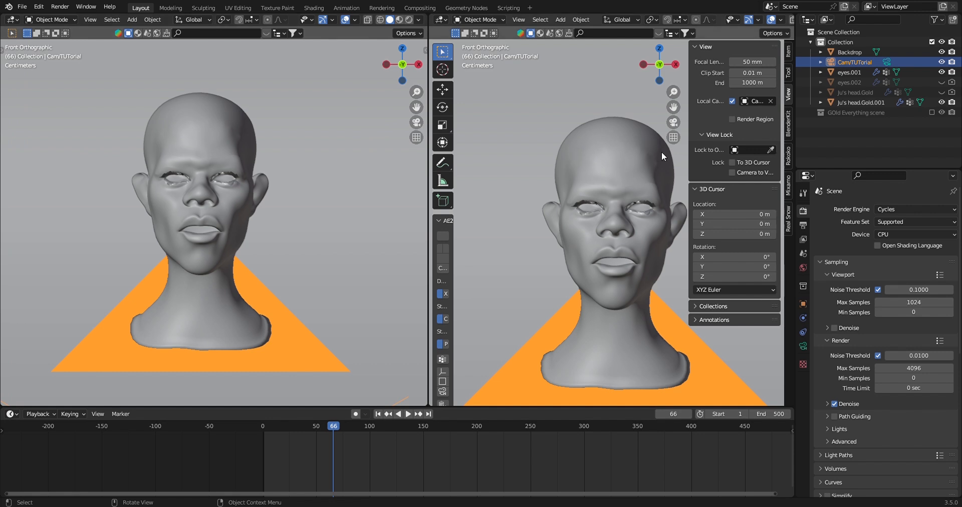
key("n")
key("t")
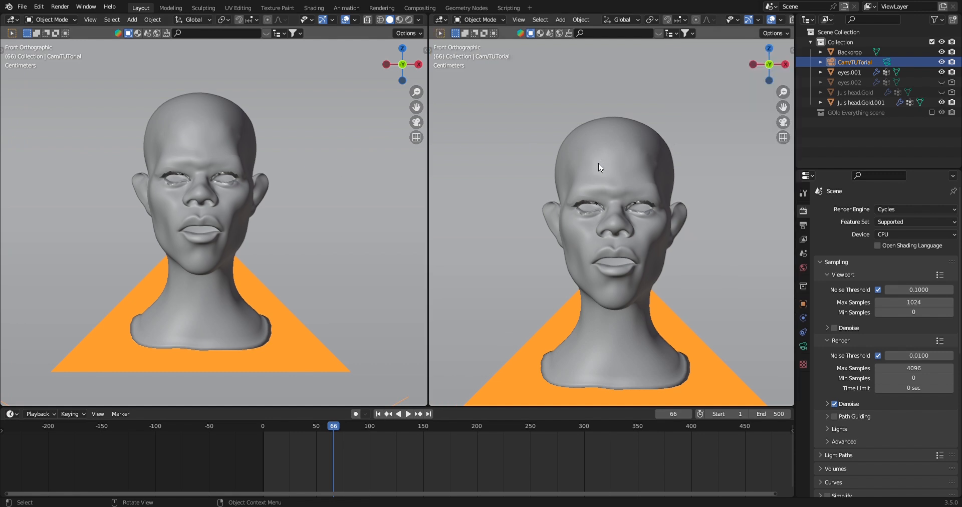
Switch the first viewport to look through Cam/TUTorial and enlarge the camera frame
scroll(265, 190, "up", 1)
middle_click_drag(223, 154, 246, 155, "shift")
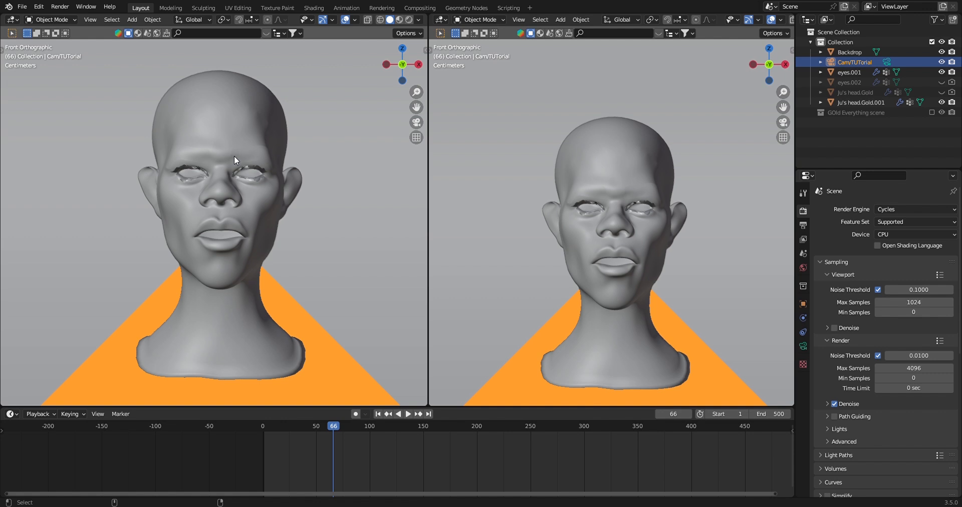
key("KP_0")
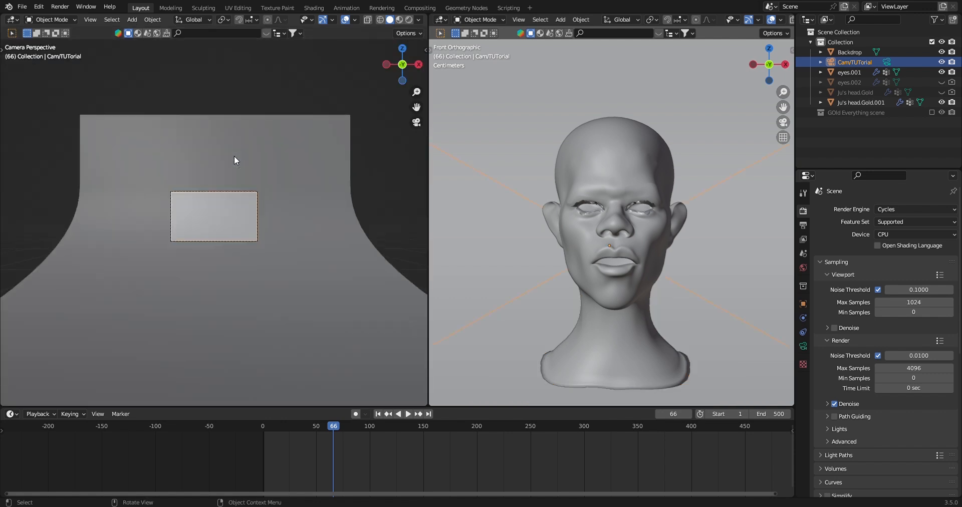
scroll(234, 160, "down", 1)
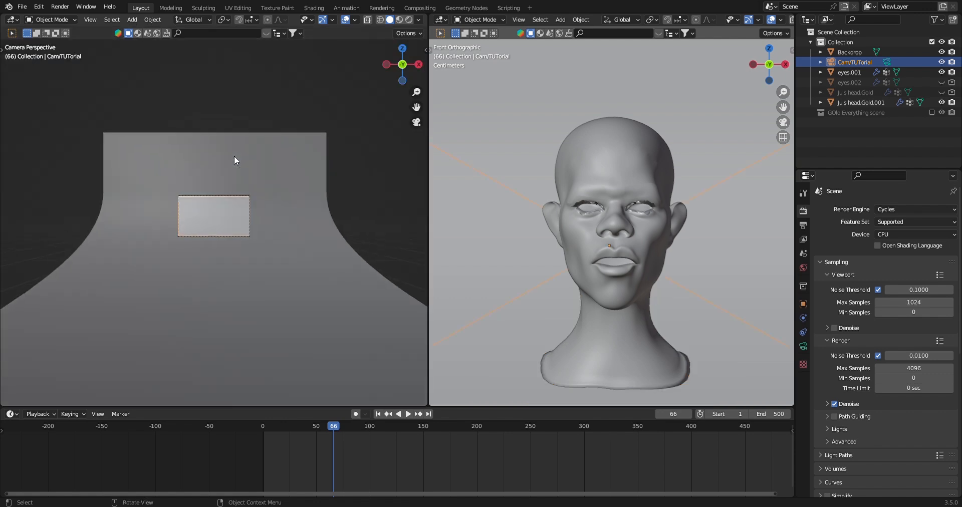
scroll(234, 157, "up", 6)
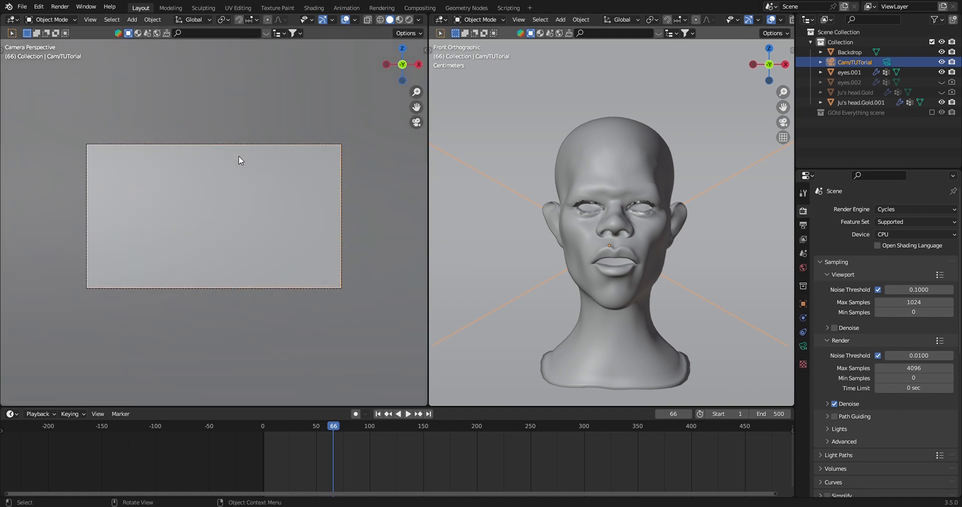
Lock the camera to the view and pull it back until the whole head sits inside the camera frame
left_click(429, 49)
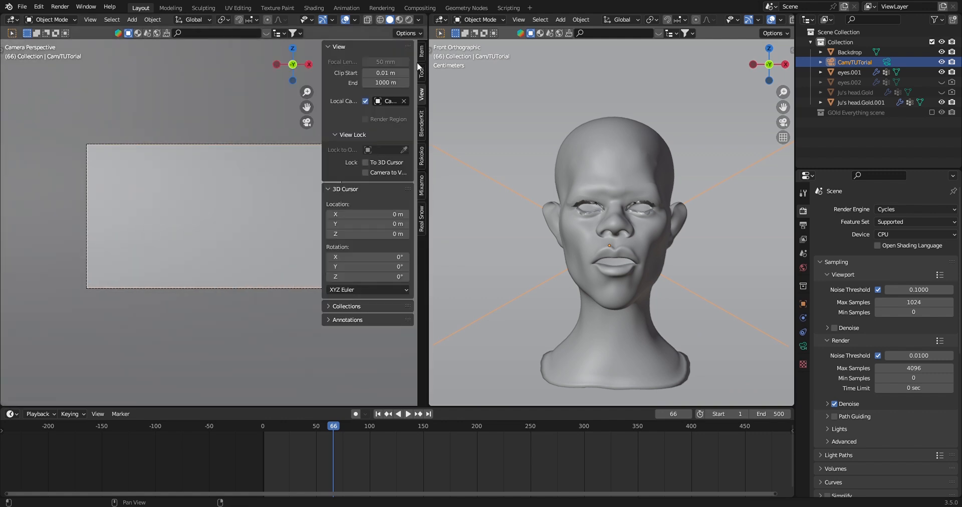
left_click(365, 172)
scroll(276, 187, "up", 5)
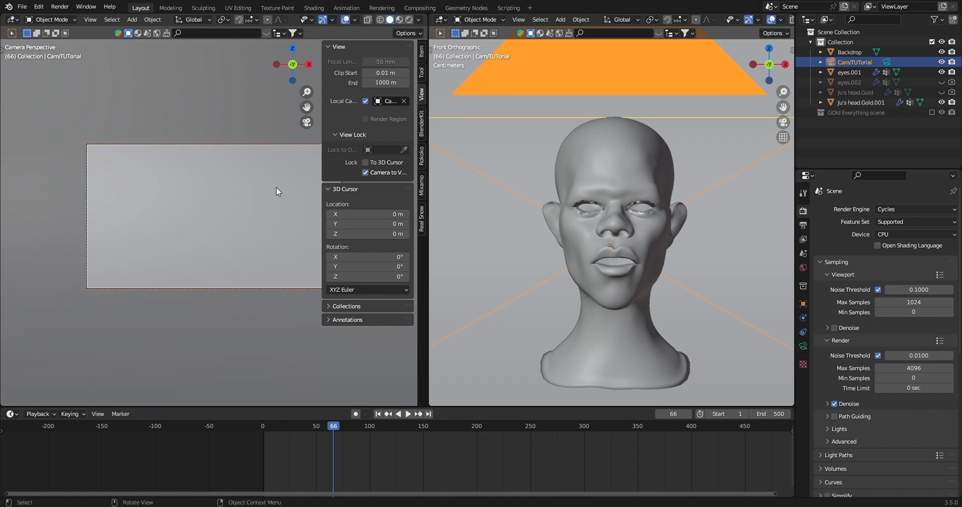
scroll(275, 191, "down", 10)
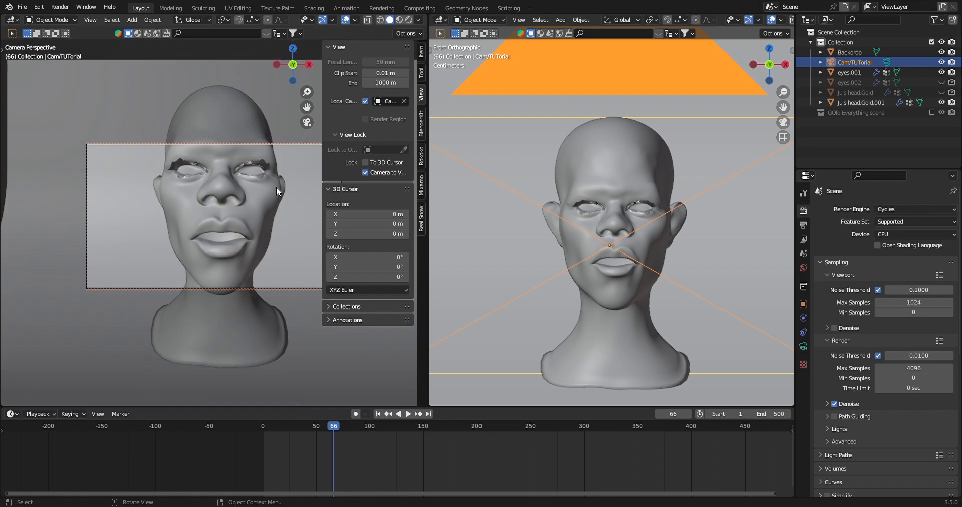
scroll(276, 189, "down", 3)
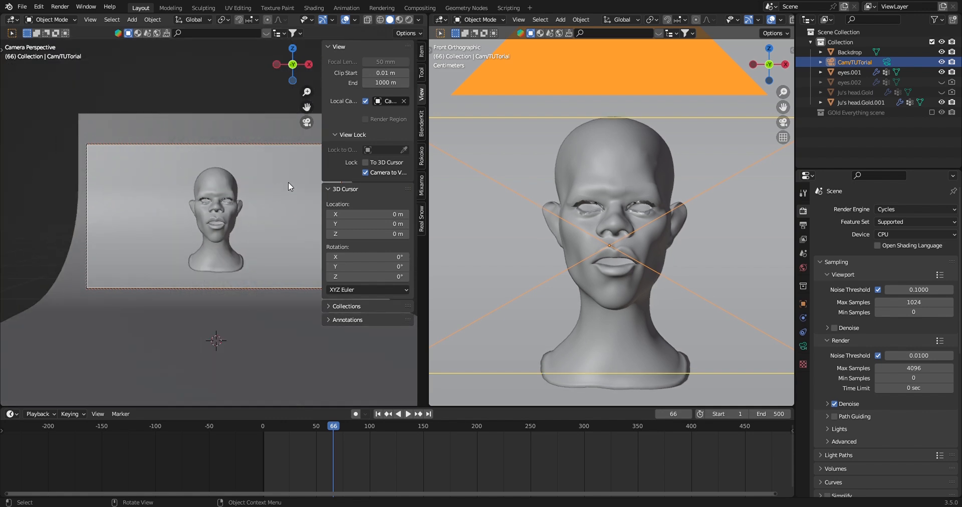
Unlock the camera from the view and enlarge the camera frame around the head
left_click(365, 173)
middle_click_drag(253, 133, 221, 195, "shift")
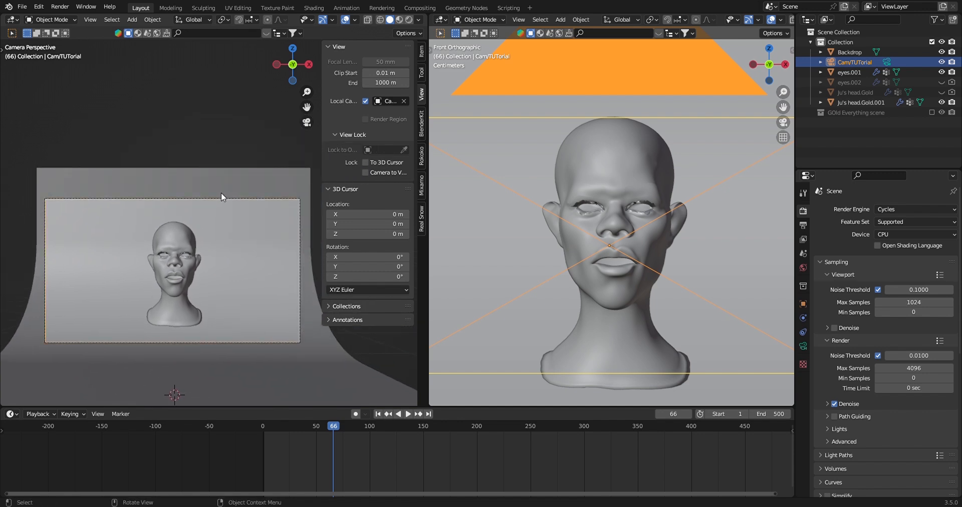
scroll(221, 193, "up", 2)
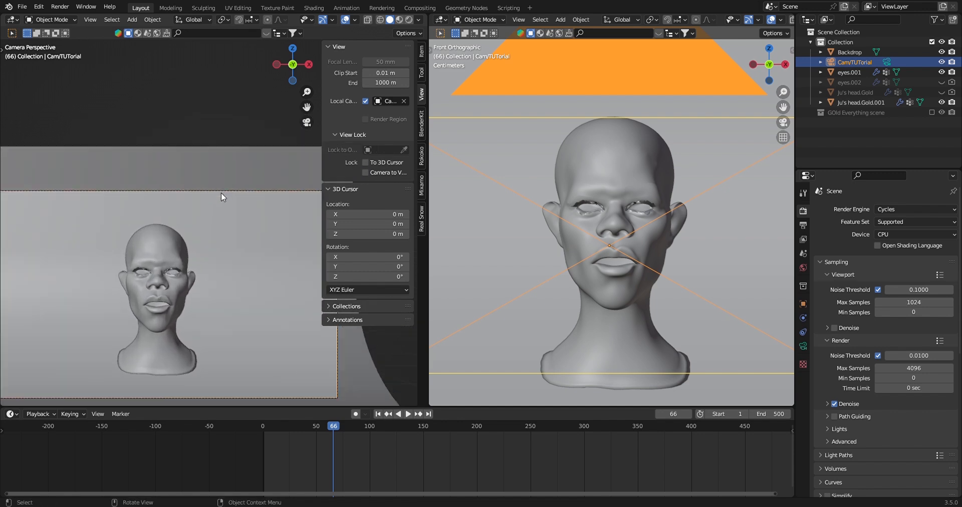
Set the focal length of Cam/TUTorial to 400 mm
left_click(801, 347)
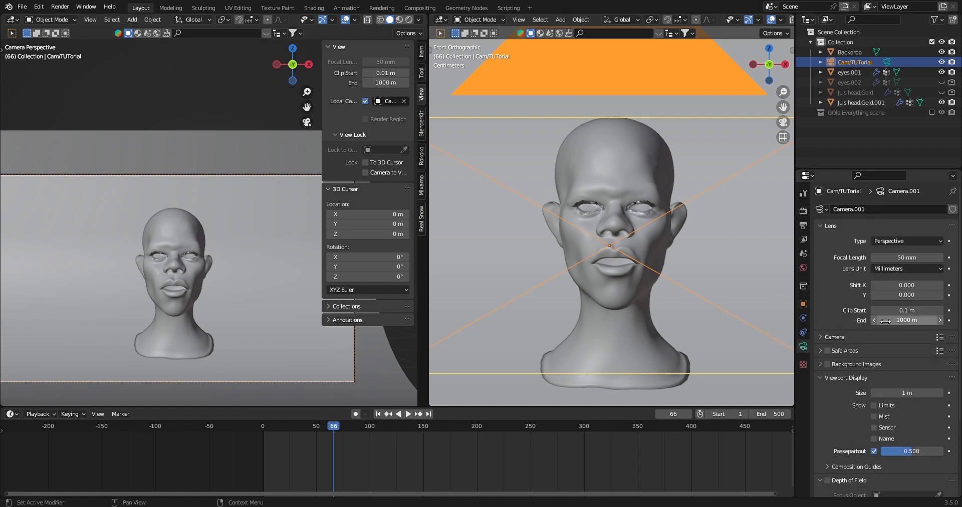
left_click(909, 258)
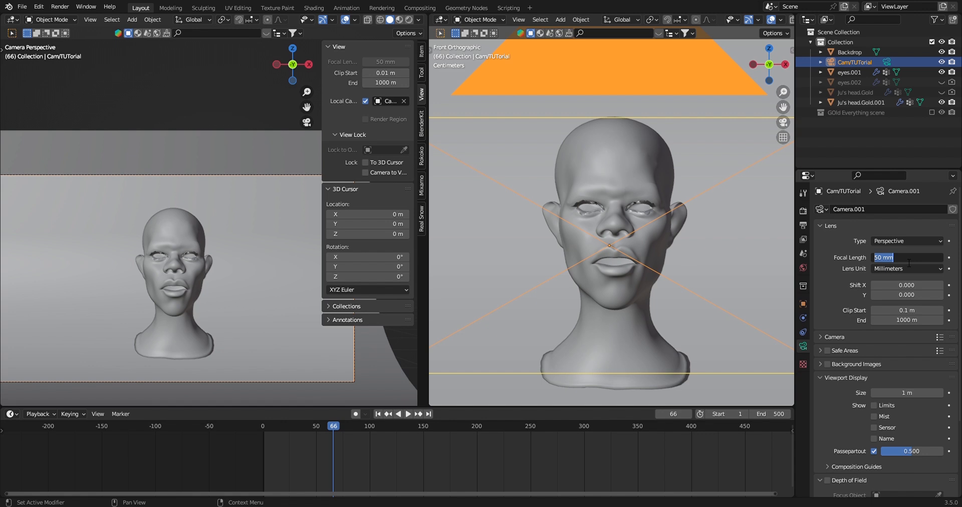
type("400")
key("Return")
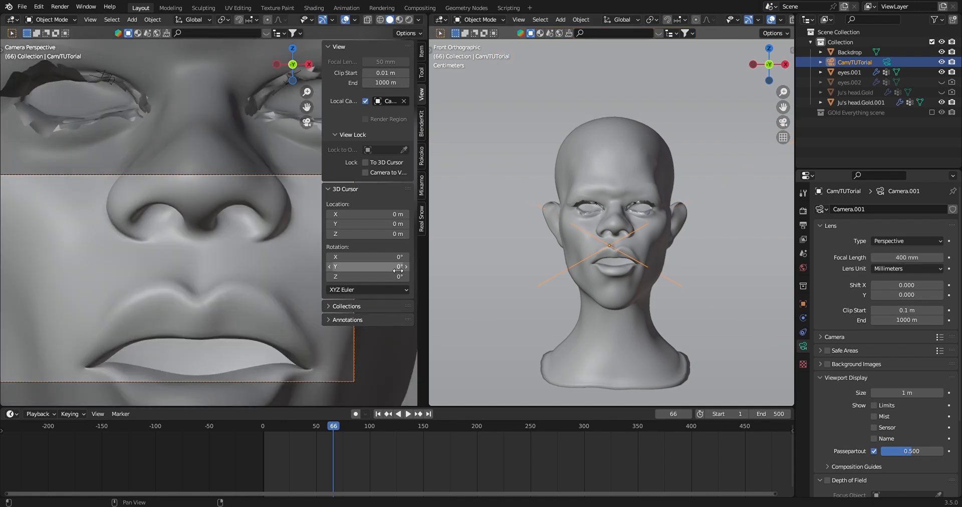
Lock the camera to the view again and move it back until the head and neck fill the frame's height
left_click(365, 173)
scroll(272, 209, "down", 5)
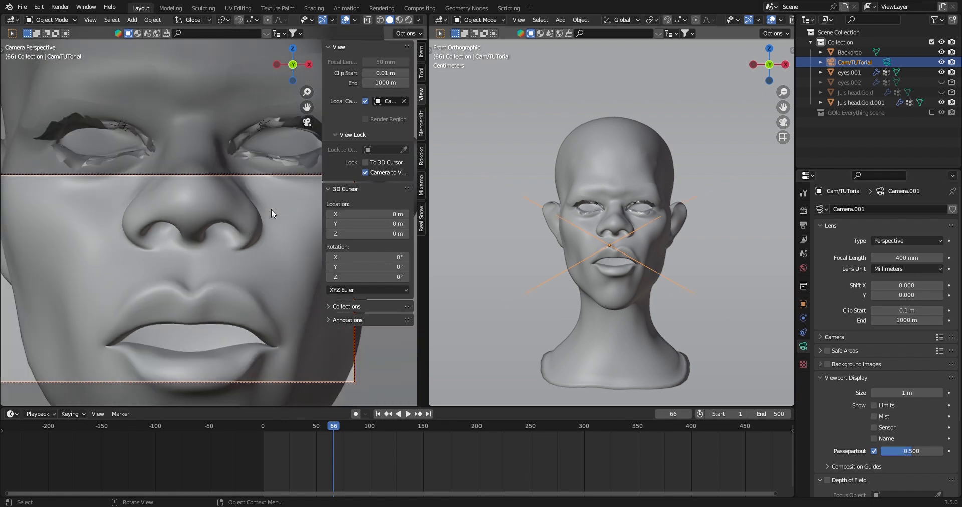
scroll(272, 209, "down", 3)
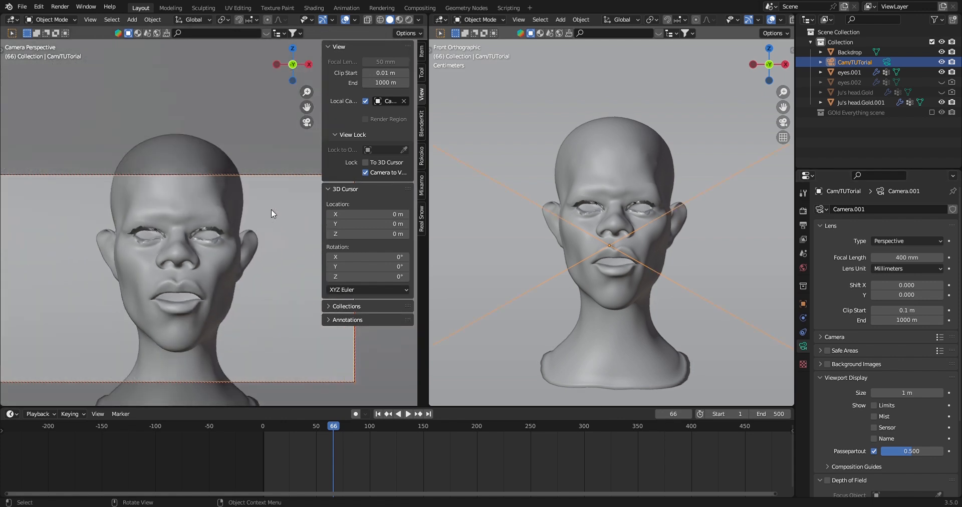
scroll(271, 209, "down", 2)
scroll(254, 218, "down", 2)
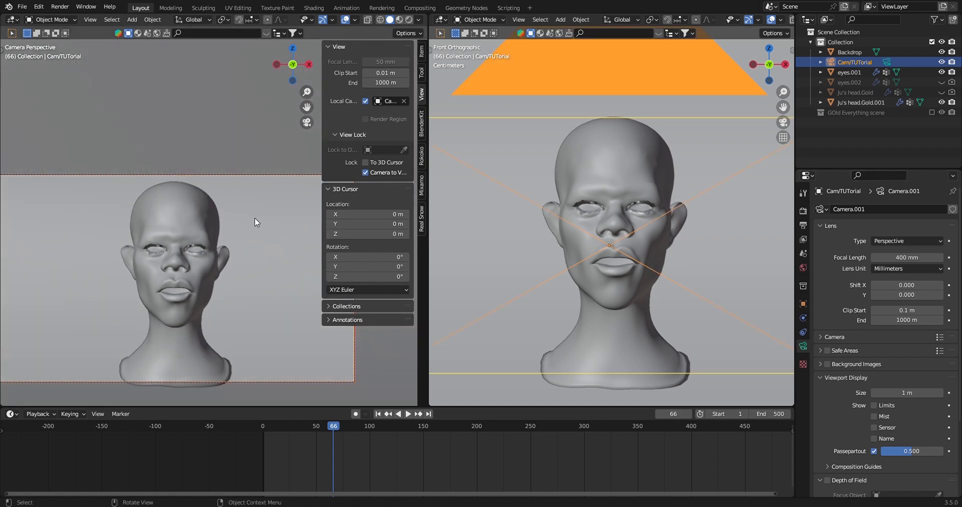
scroll(249, 216, "down", 2)
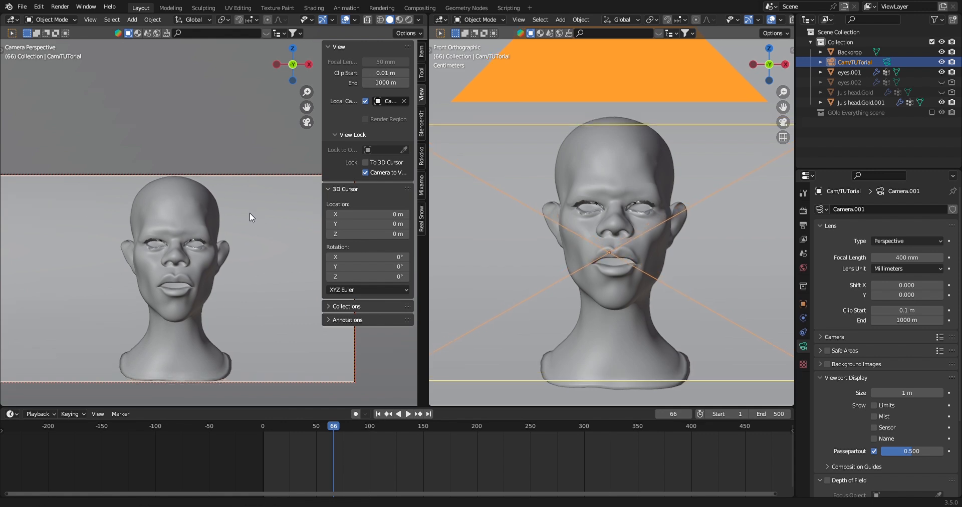
scroll(249, 213, "down", 1)
scroll(249, 212, "up", 1)
scroll(245, 213, "up", 2)
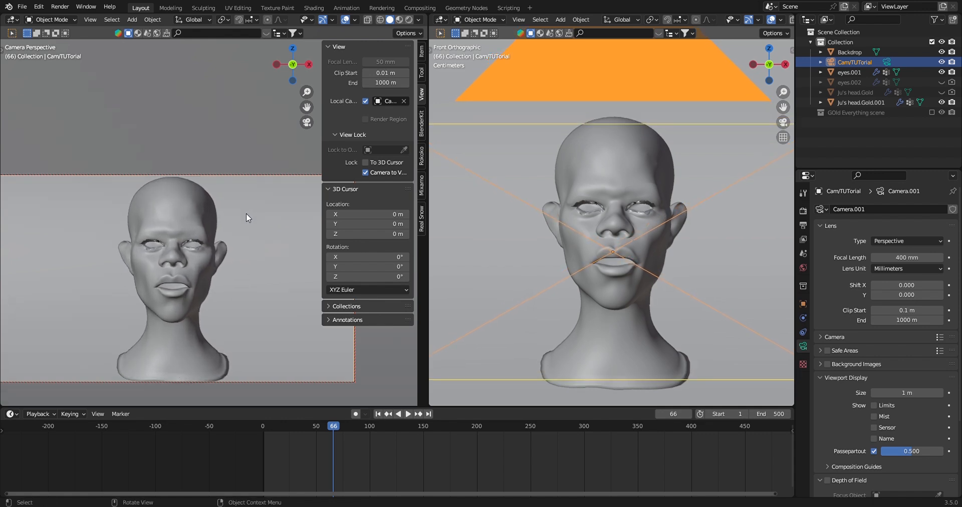
Move the camera closer, align the head's crown just inside the frame's upper edge, and unlock the camera from the view
scroll(244, 214, "up", 3)
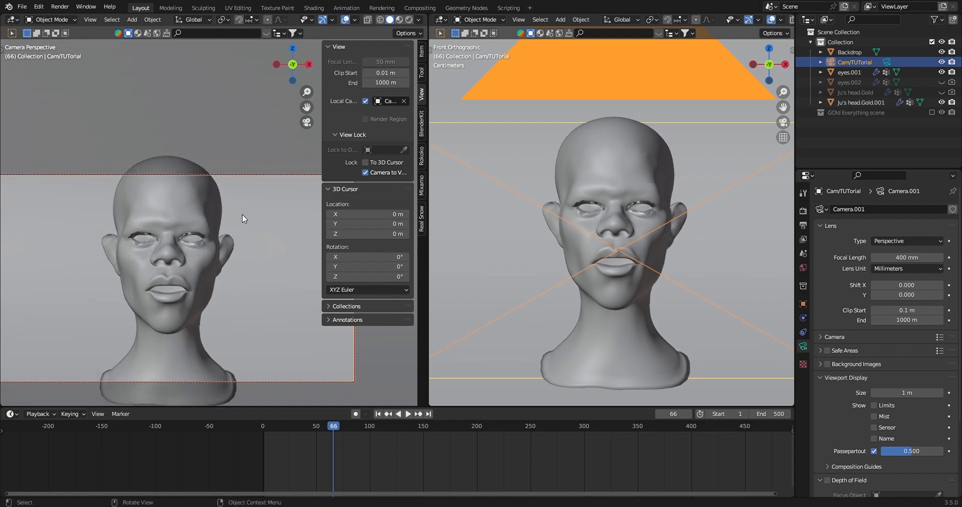
middle_click_drag(242, 214, 232, 236, "shift")
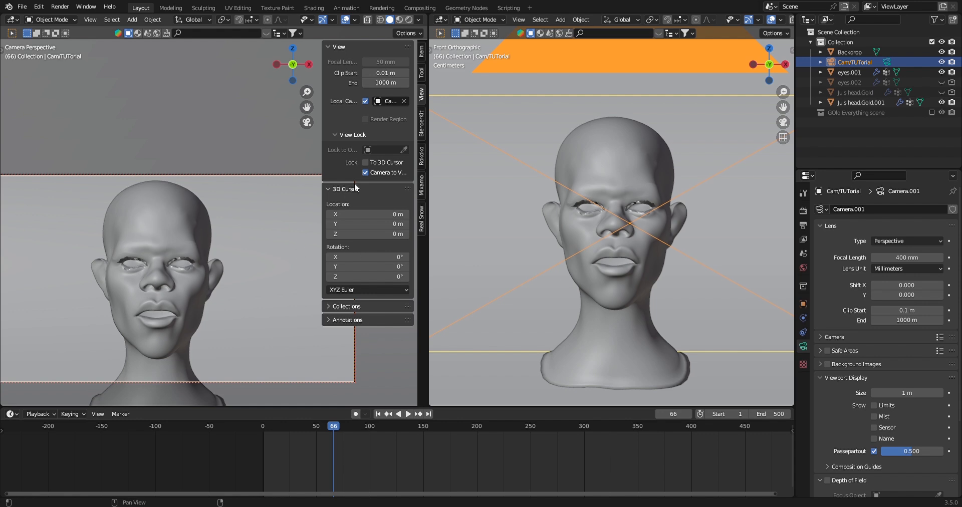
left_click(366, 173)
Turn on the Thirds composition guide for the camera
scroll(837, 410, "down", 1)
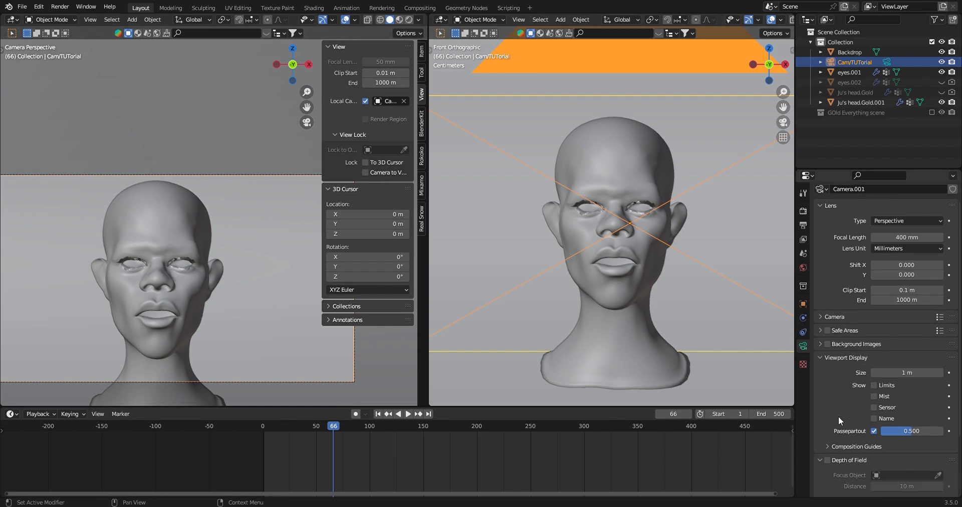
left_click(827, 446)
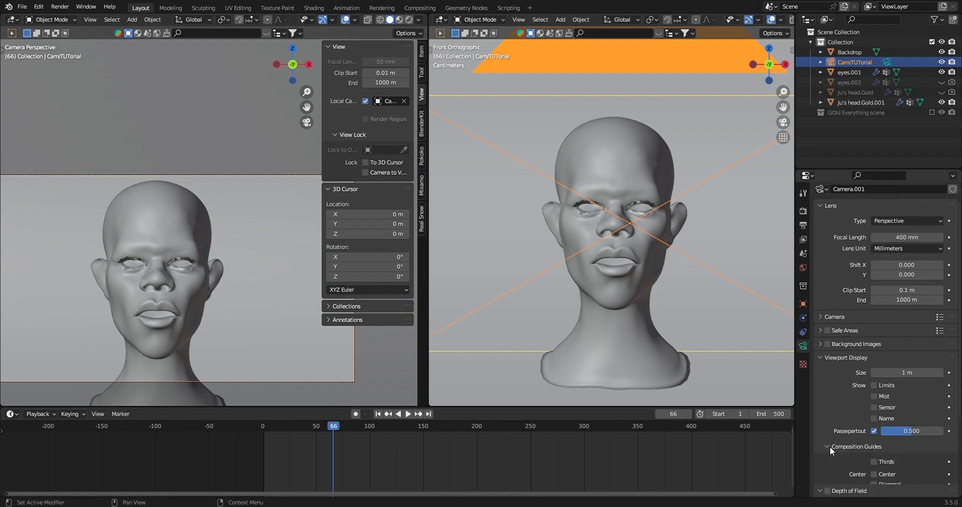
left_click(873, 462)
Lock the camera to the view, centre the head horizontally between the thirds guides, and unlock the camera again
left_click(369, 172)
middle_click_drag(227, 221, 236, 219, "shift")
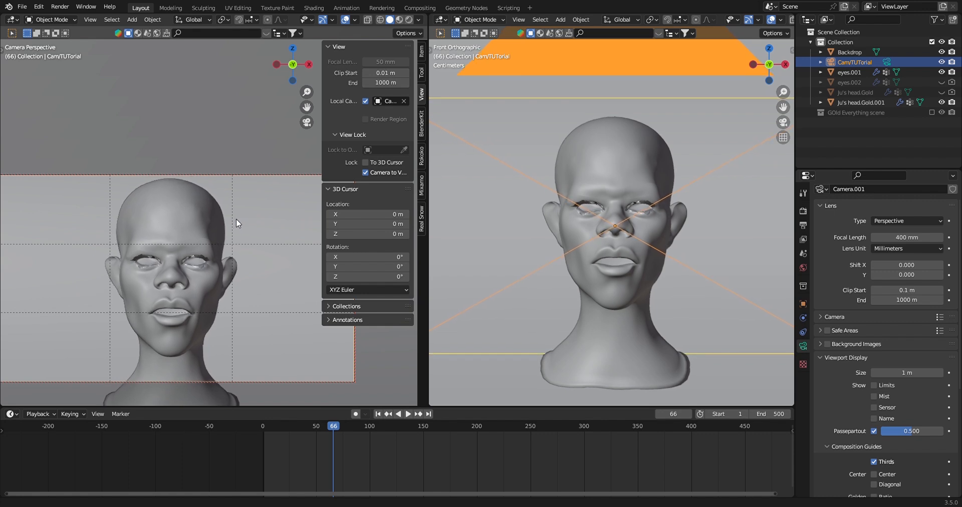
left_click(364, 172)
scroll(250, 190, "down", 3)
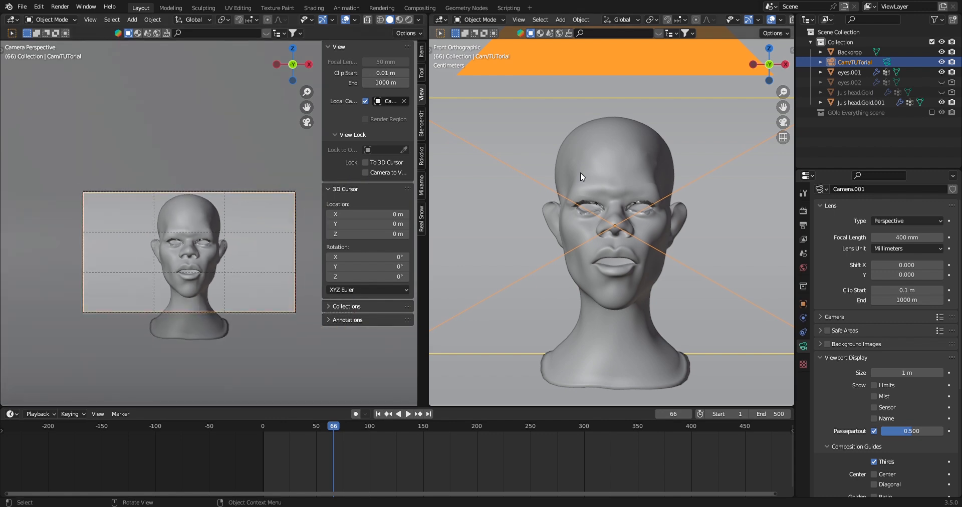
Hide the Cam/TUTorial object from the viewports and close the sidebar in the camera view
scroll(661, 171, "down", 2)
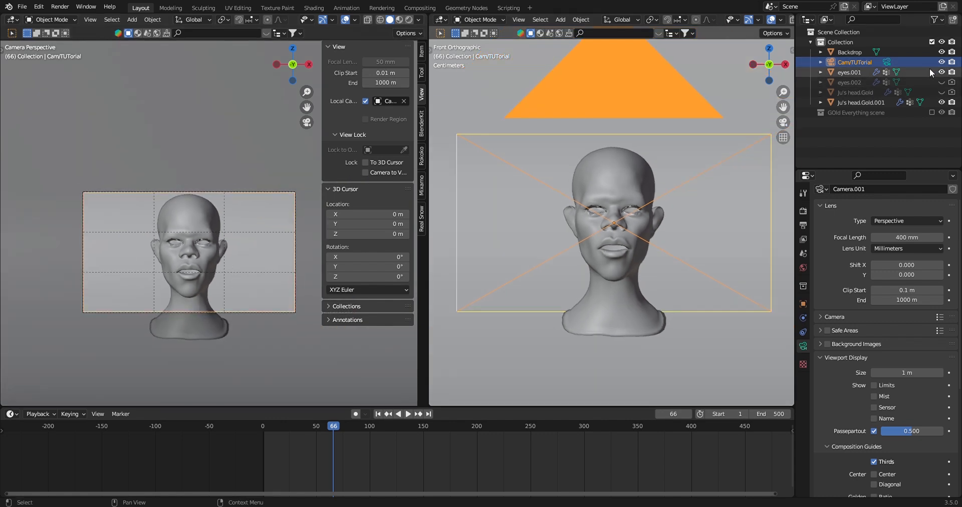
left_click(941, 62)
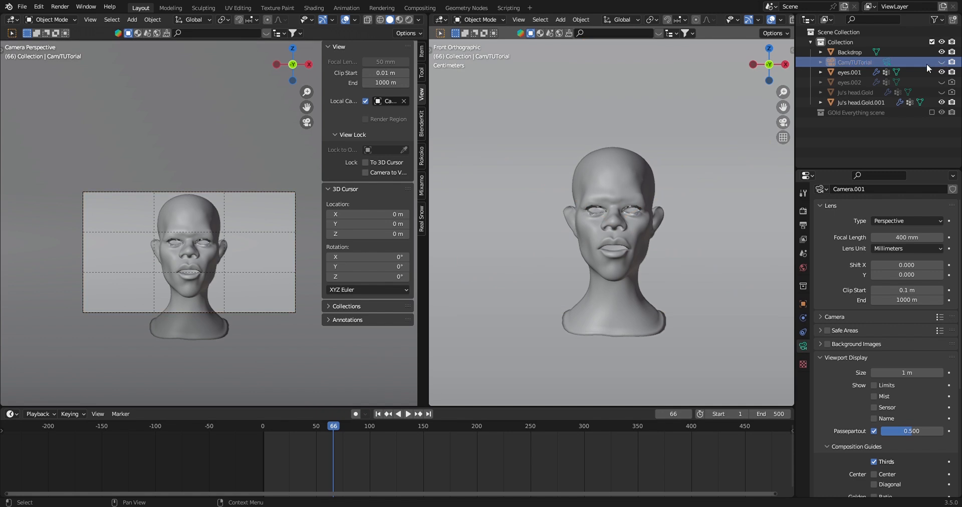
scroll(255, 264, "up", 3)
scroll(255, 265, "up", 2)
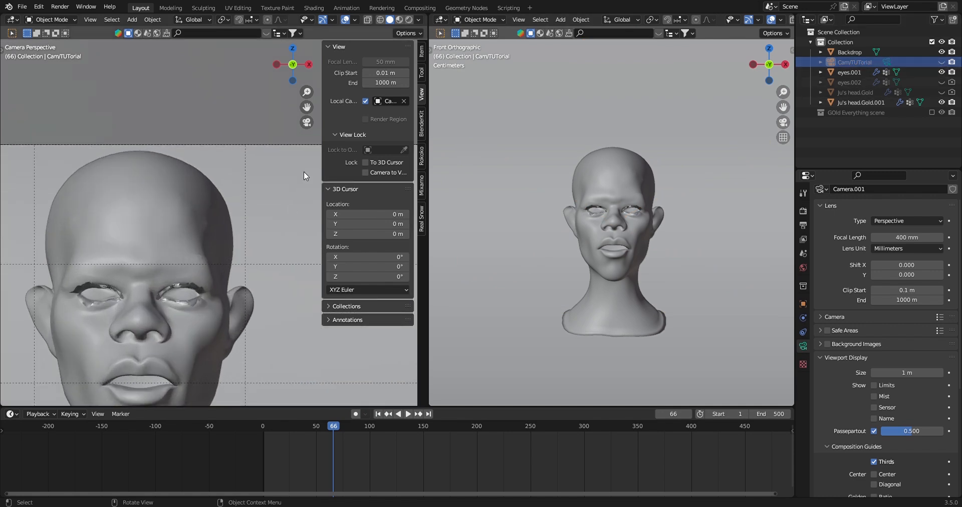
key("n")
scroll(240, 205, "down", 5)
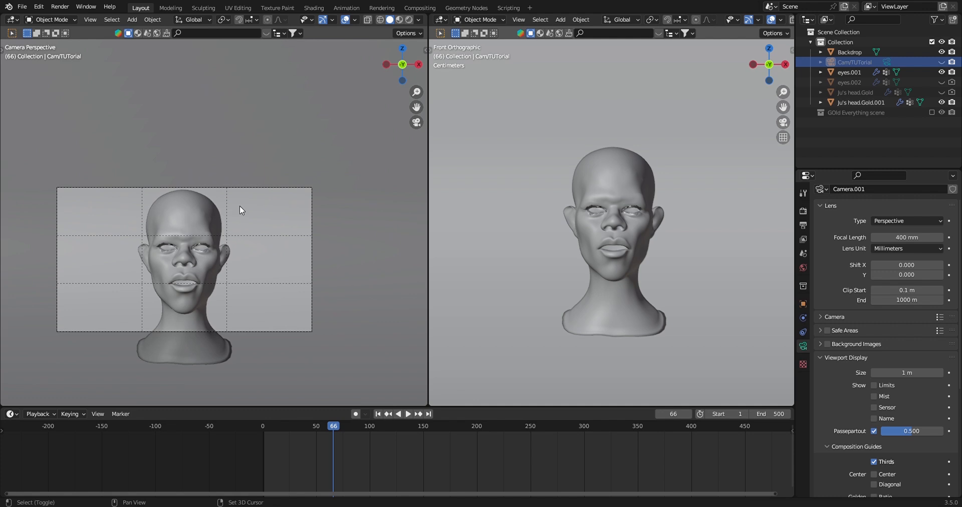
Show the World settings and switch the camera view to Rendered shading
scroll(247, 201, "up", 4)
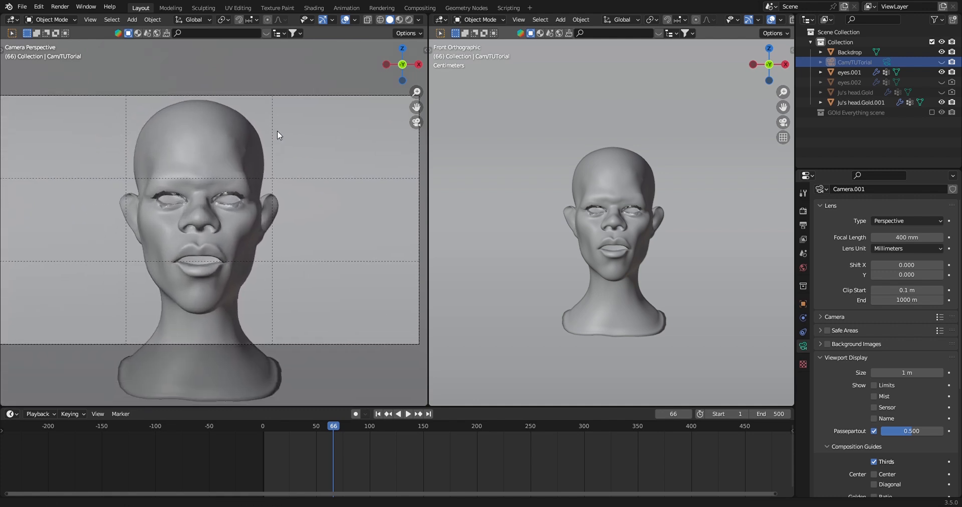
scroll(557, 241, "up", 4)
scroll(662, 167, "down", 6)
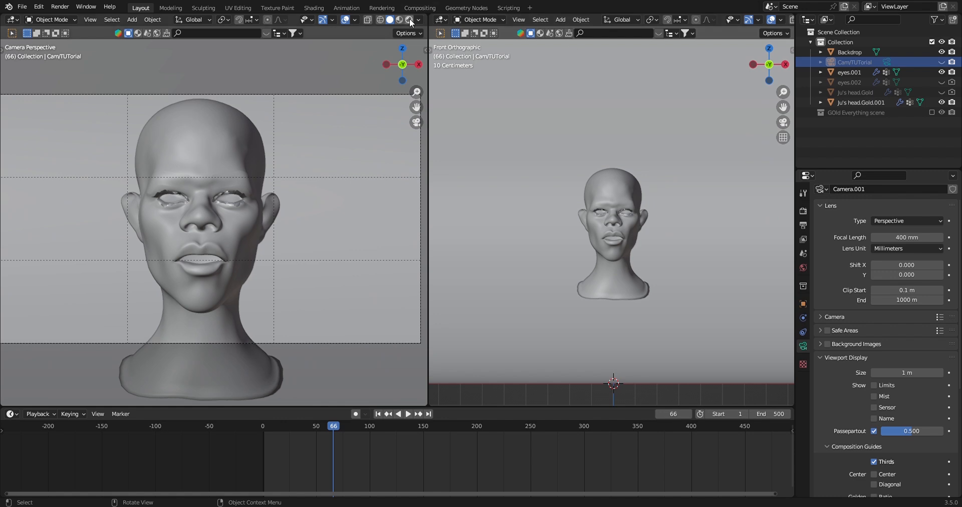
left_click(802, 268)
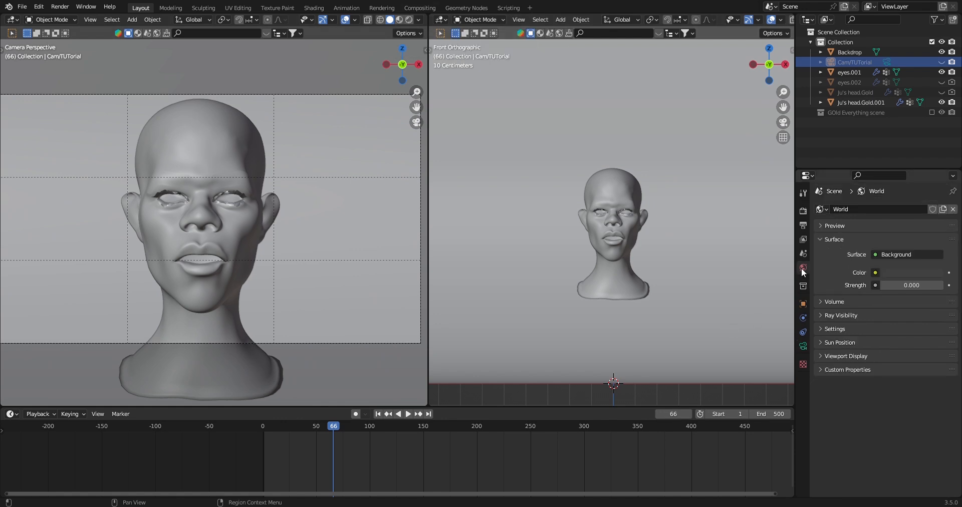
left_click(410, 20)
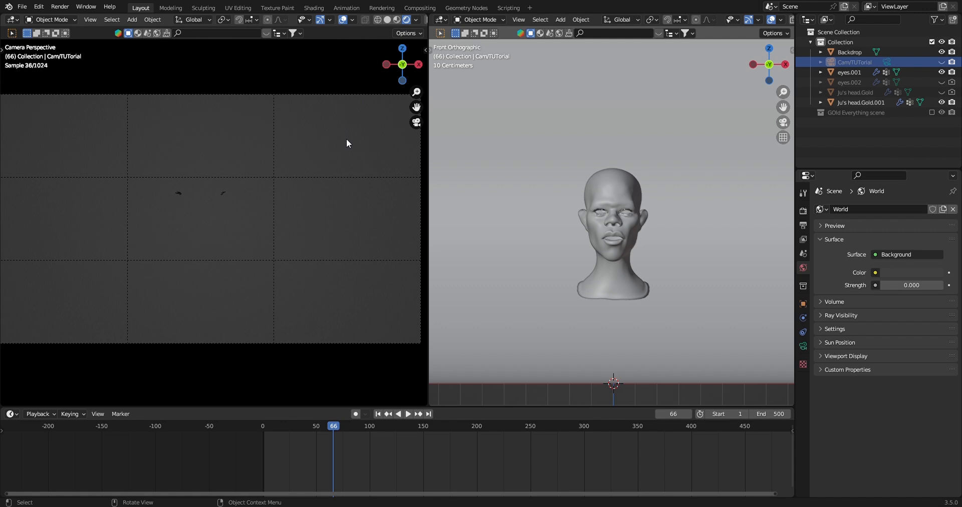
scroll(346, 132, "down", 2)
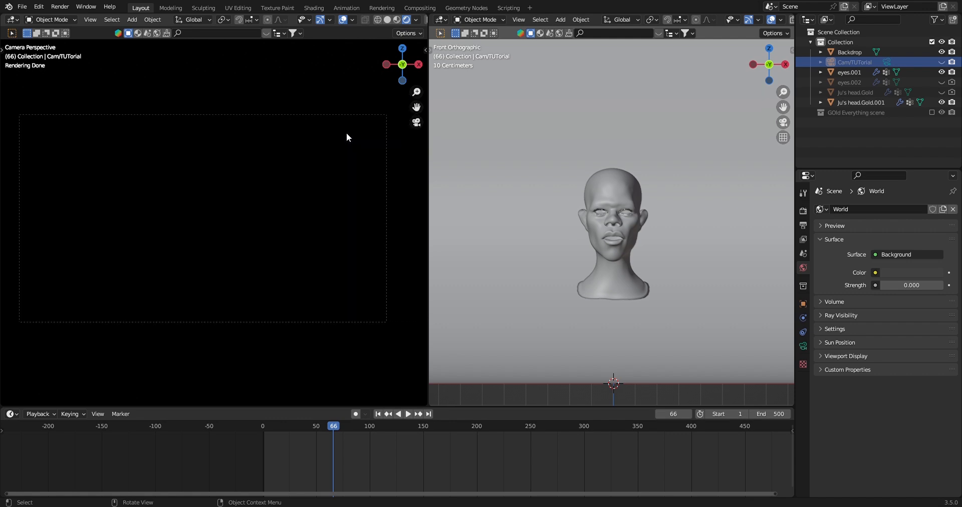
scroll(346, 133, "up", 3)
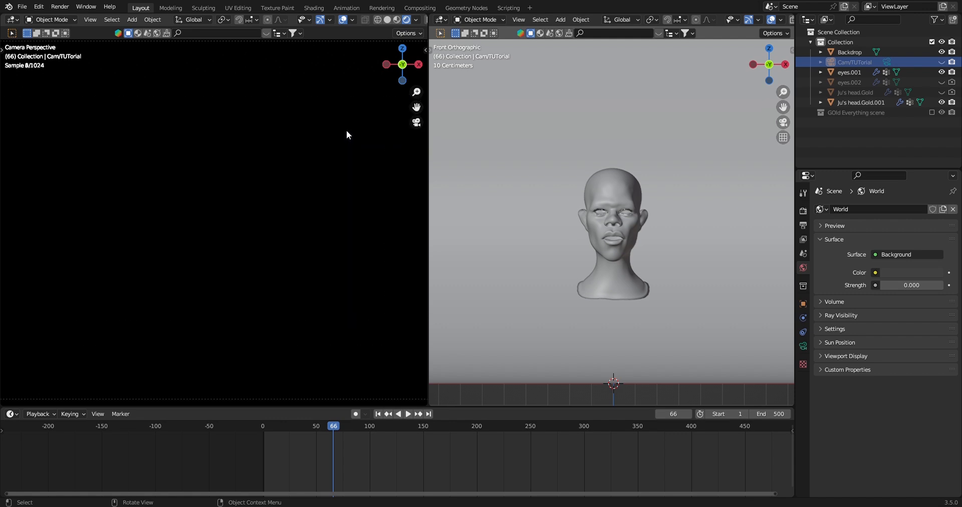
scroll(286, 207, "down", 1)
scroll(303, 205, "up", 2)
Add an area light and raise it about 1.4 m along the global Z axis, above the head
middle_click_drag(676, 179, 618, 226)
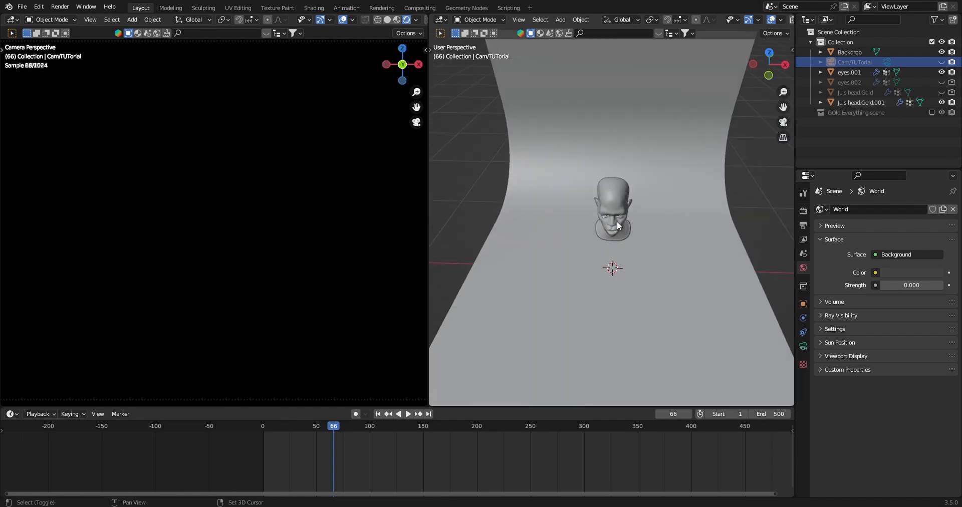
key("shift+a")
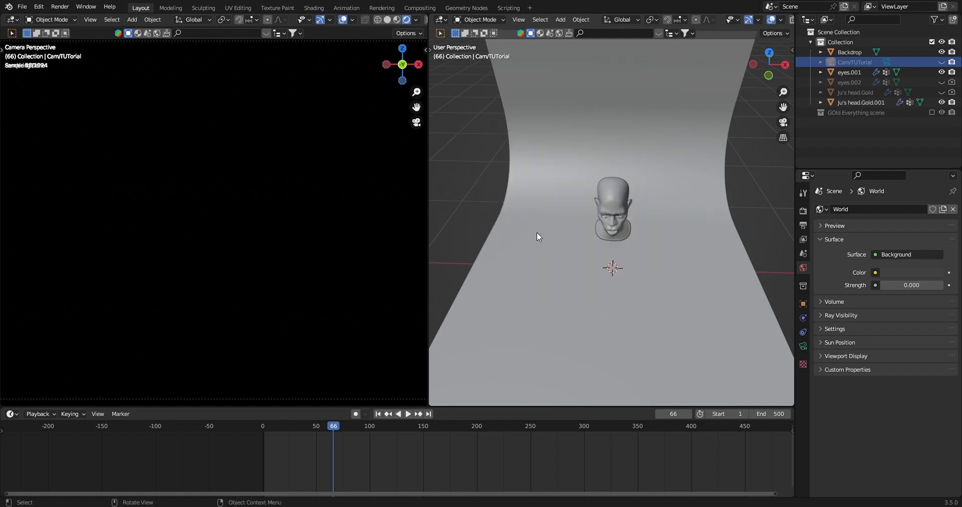
key("shift+a")
mouse_move(554, 212)
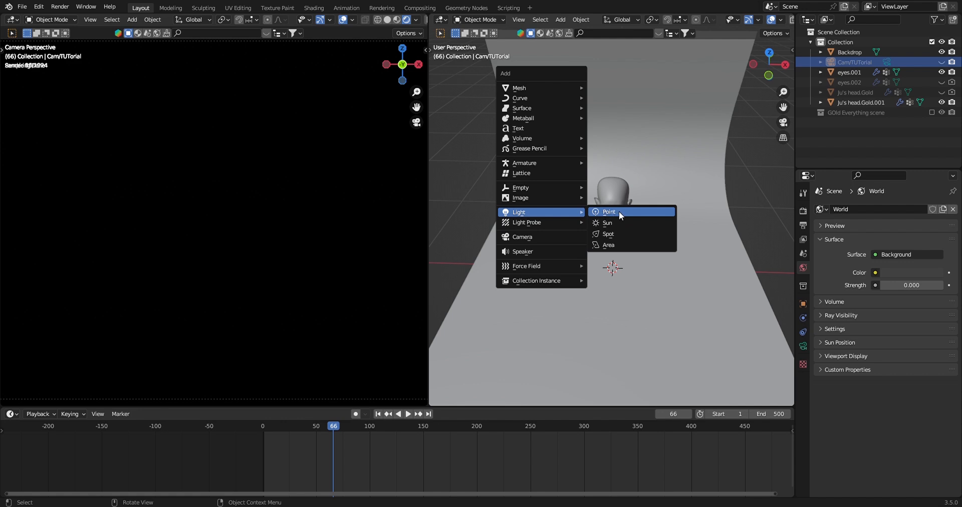
left_click(610, 245)
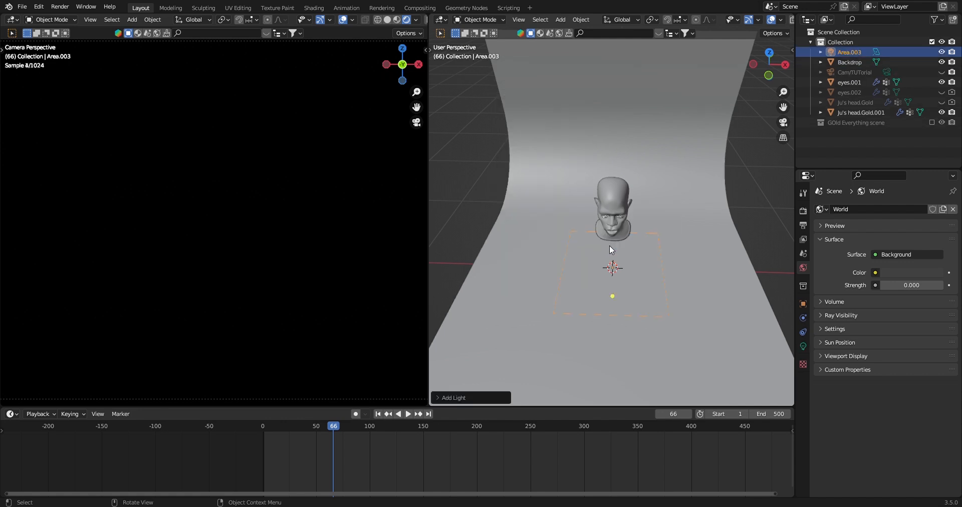
key("g")
key("z")
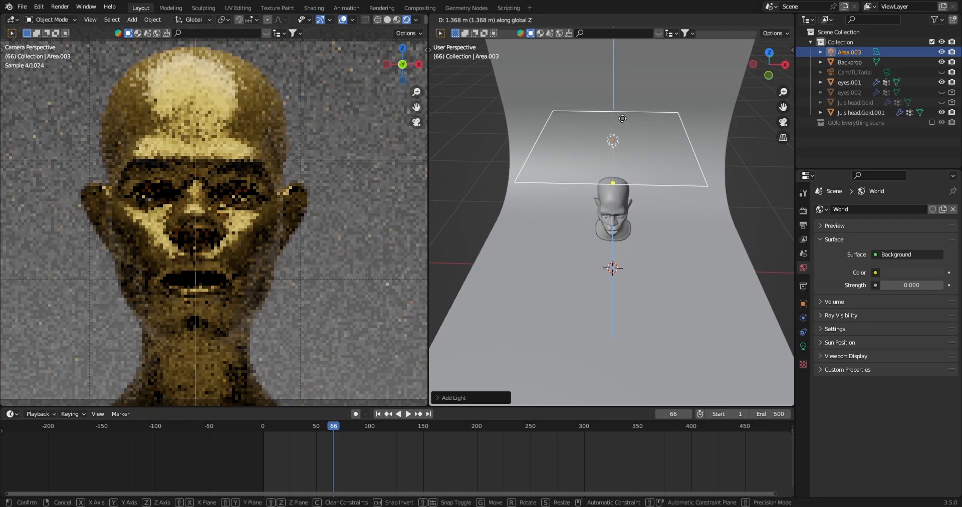
left_click(618, 109)
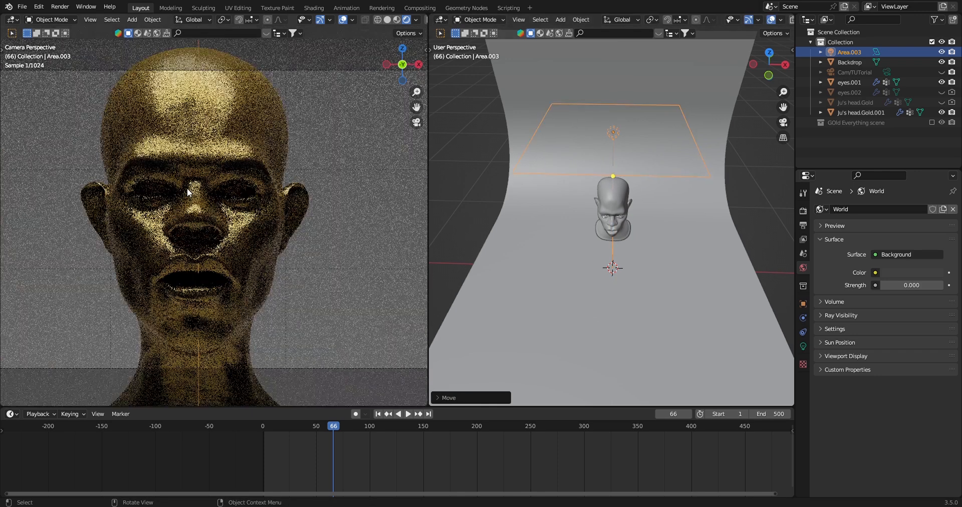
Show the head's materials and, in Edit Mode, select all geometry linked to a point on its forehead
scroll(187, 188, "down", 3)
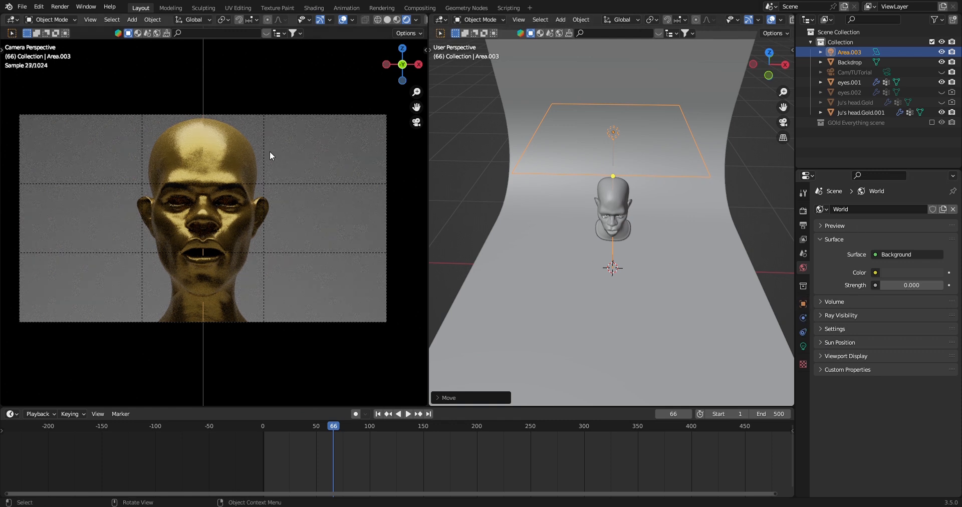
left_click(236, 150)
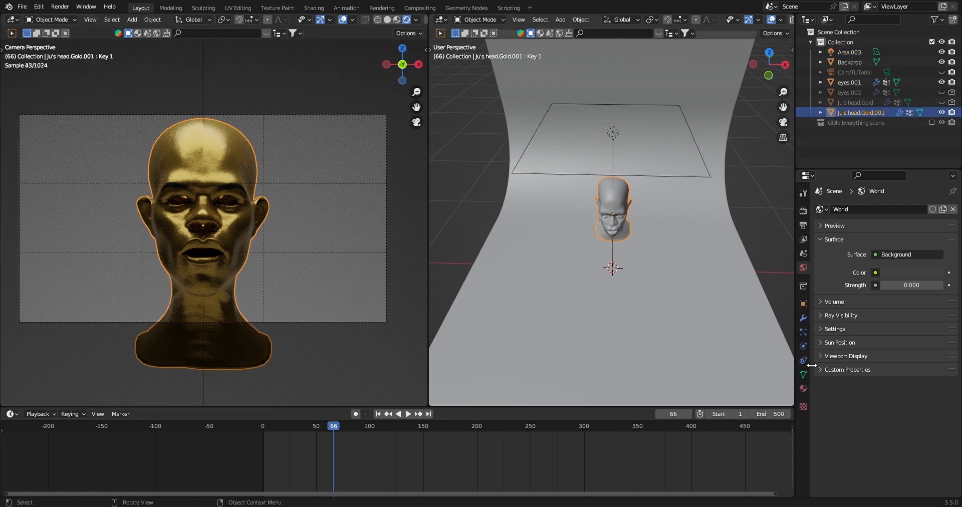
left_click(803, 387)
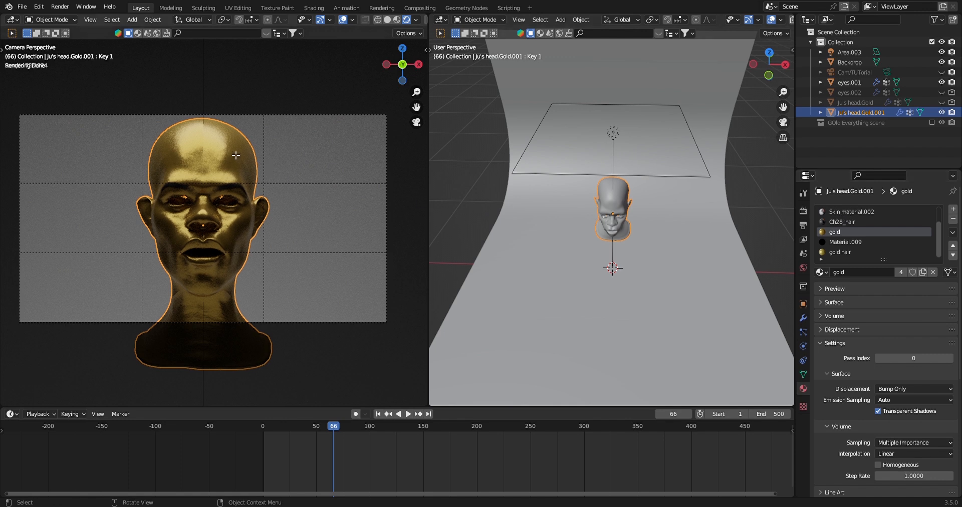
key("Tab")
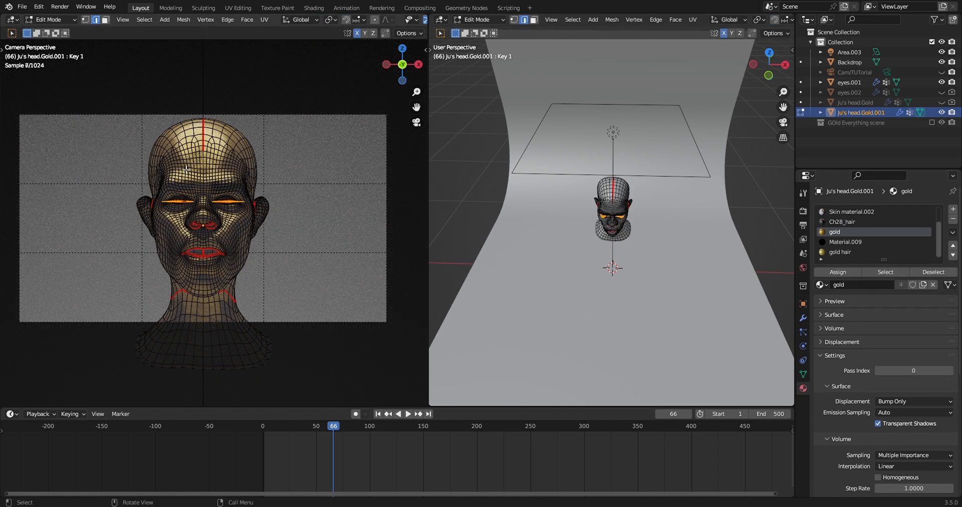
key("alt+a")
left_click(186, 169)
key("ctrl+l")
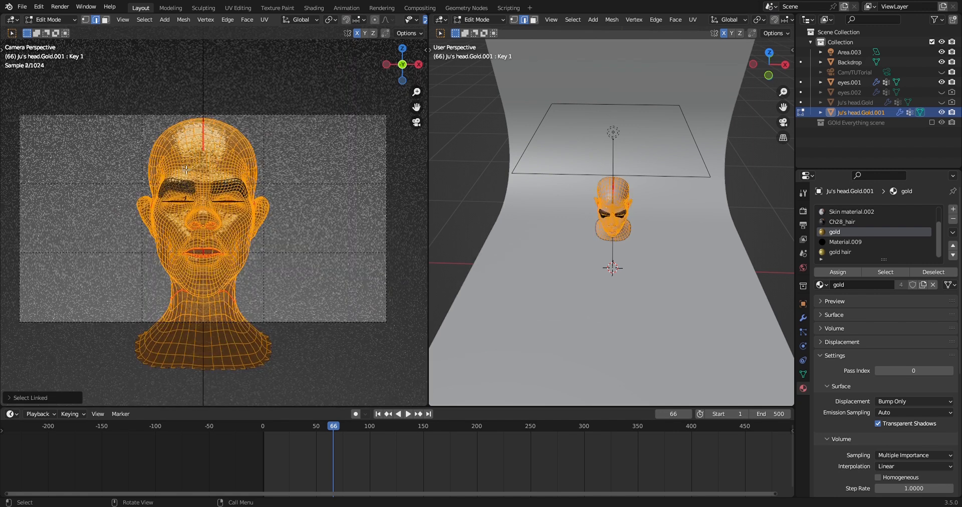
Assign Material.002 to the selected head geometry and return to Object Mode
left_click(847, 210)
left_click_drag(940, 229, 939, 205)
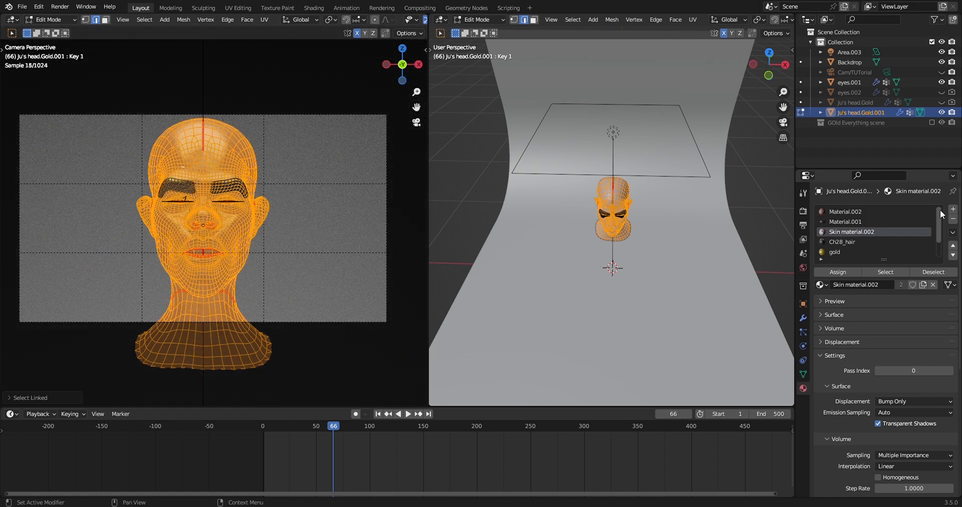
left_click(858, 213)
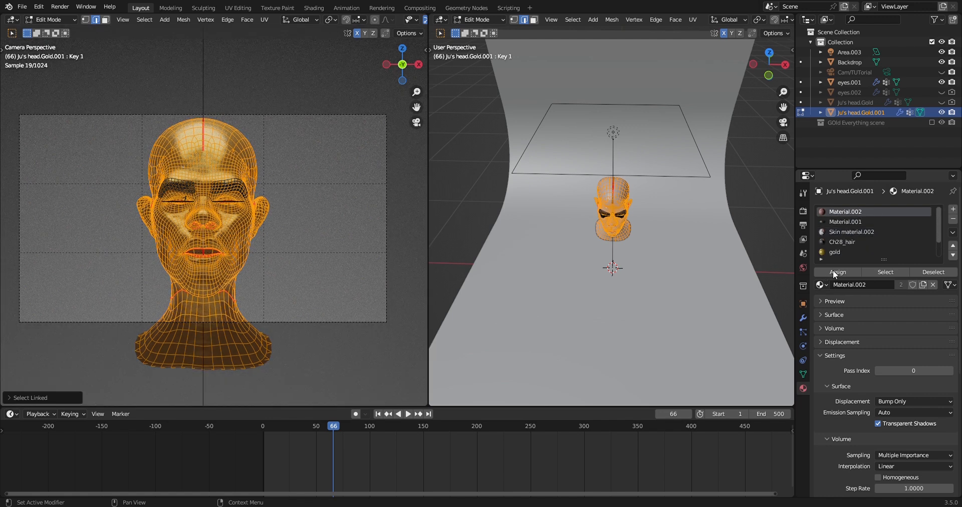
left_click(833, 271)
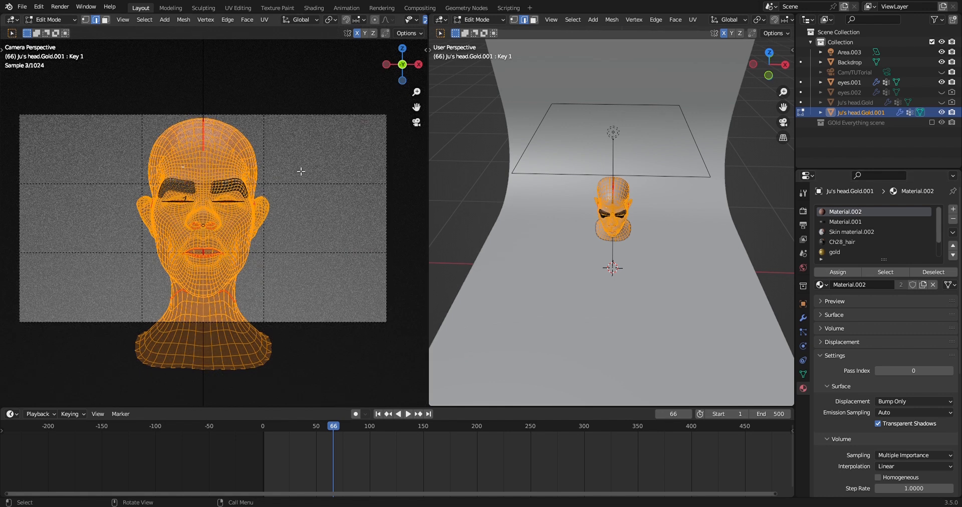
key("Tab")
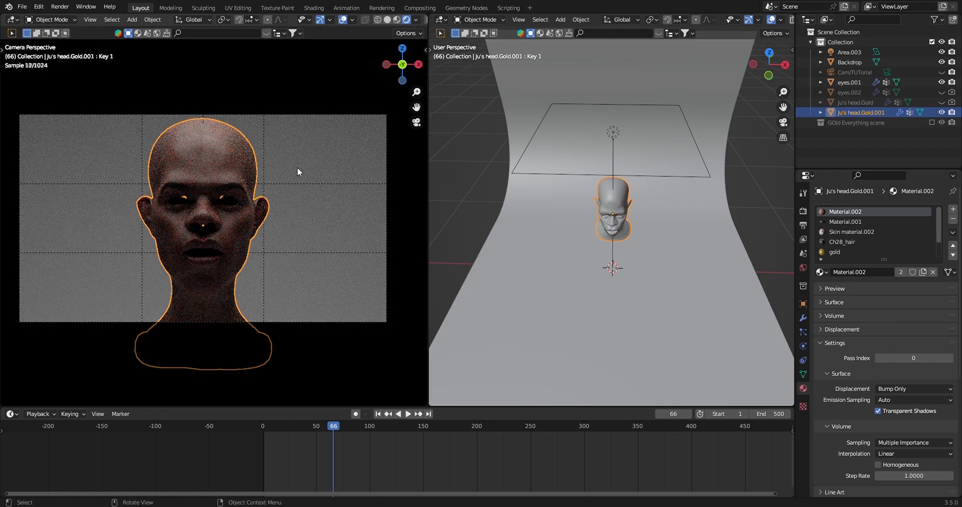
Assign Skin material.002 to the selected head geometry in Edit Mode
key("Tab")
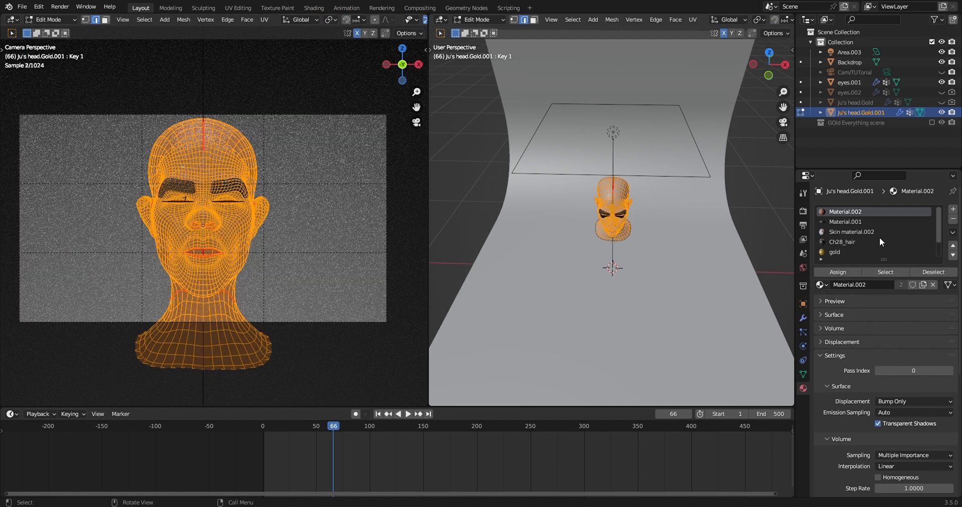
left_click(866, 234)
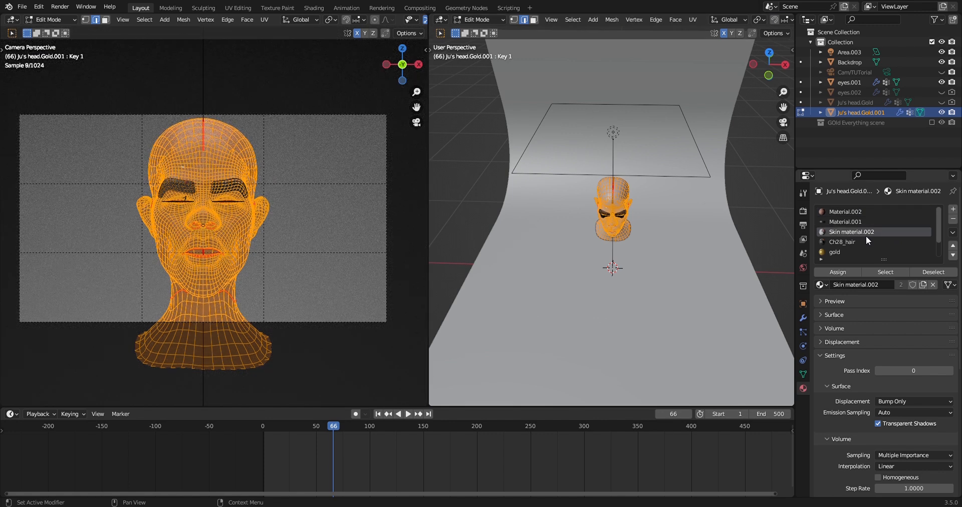
left_click(841, 275)
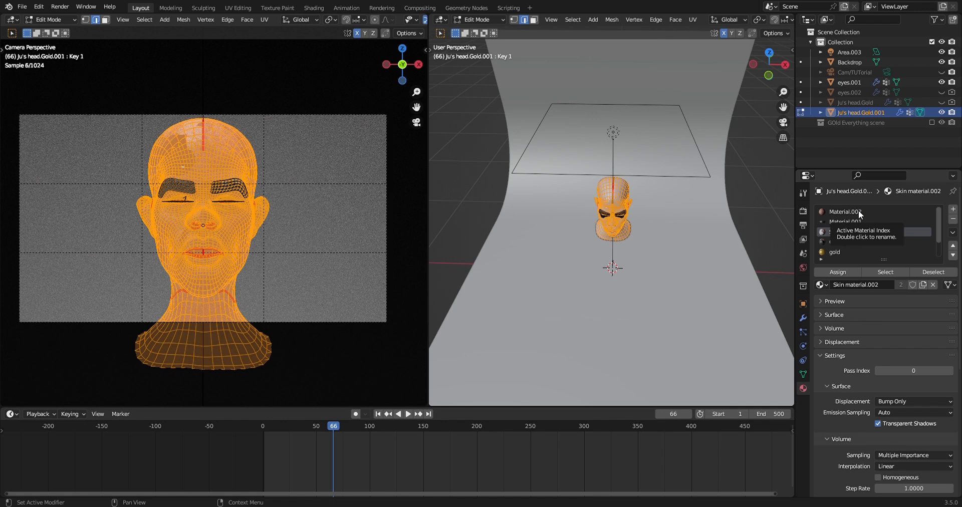
Assign Material.002 to the selected head geometry and return to Object Mode
left_click(846, 243)
left_click(835, 212)
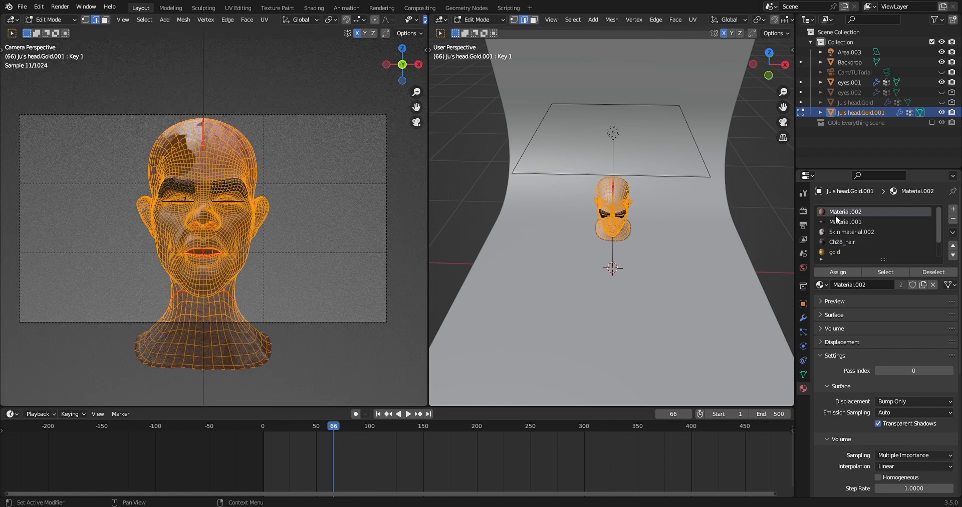
left_click(832, 274)
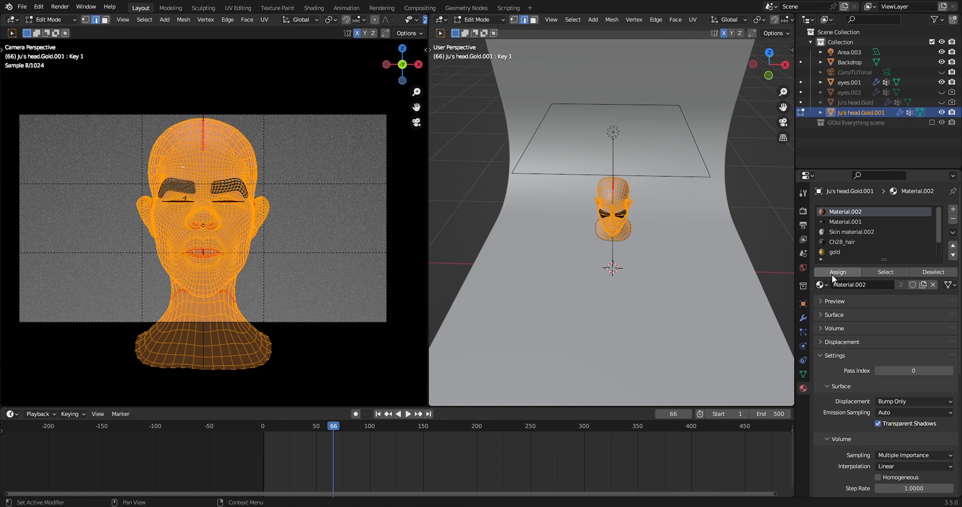
left_click(831, 274)
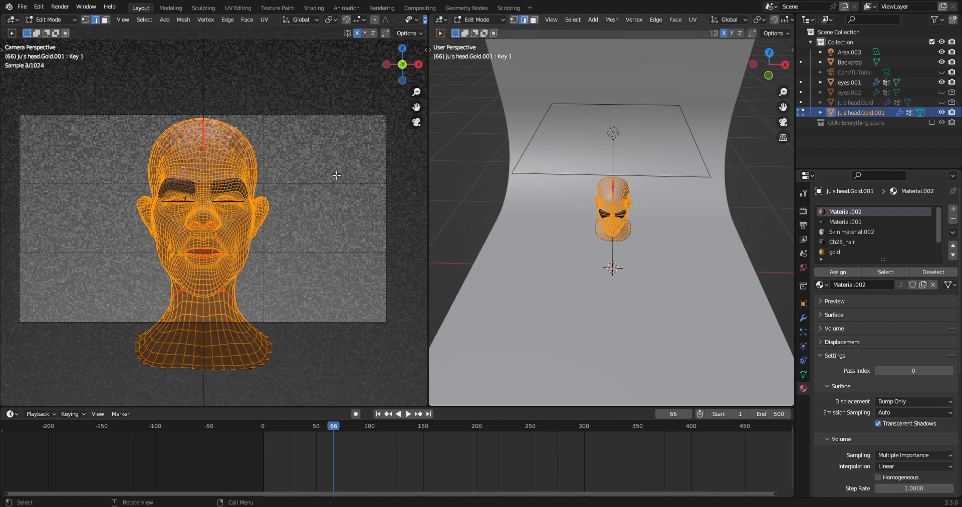
key("Tab")
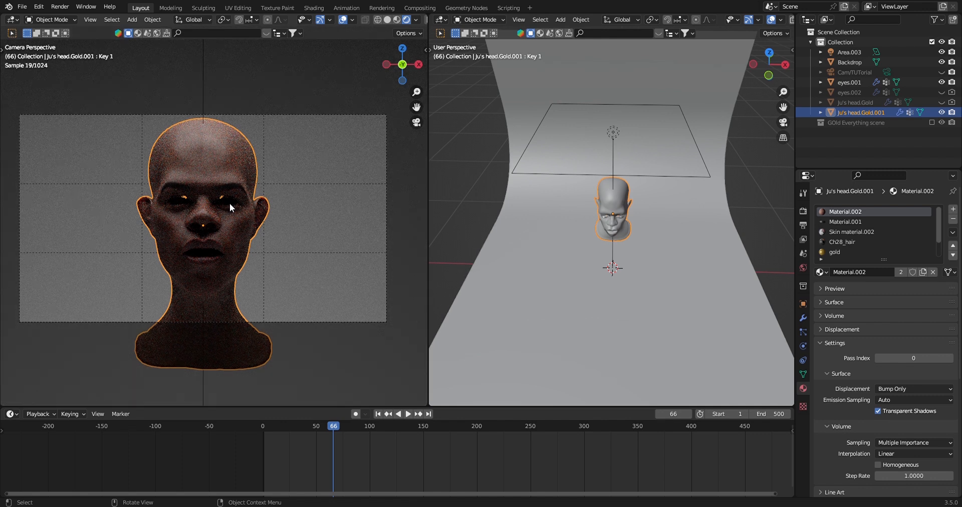
Switch the camera viewport to Solid shading and examine the head's eye sockets up close
left_click(257, 199)
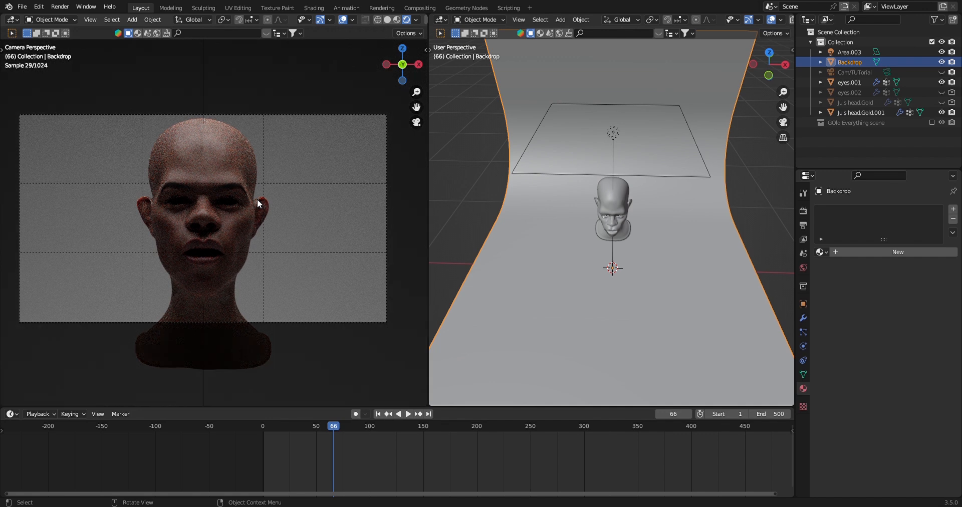
scroll(257, 199, "up", 6)
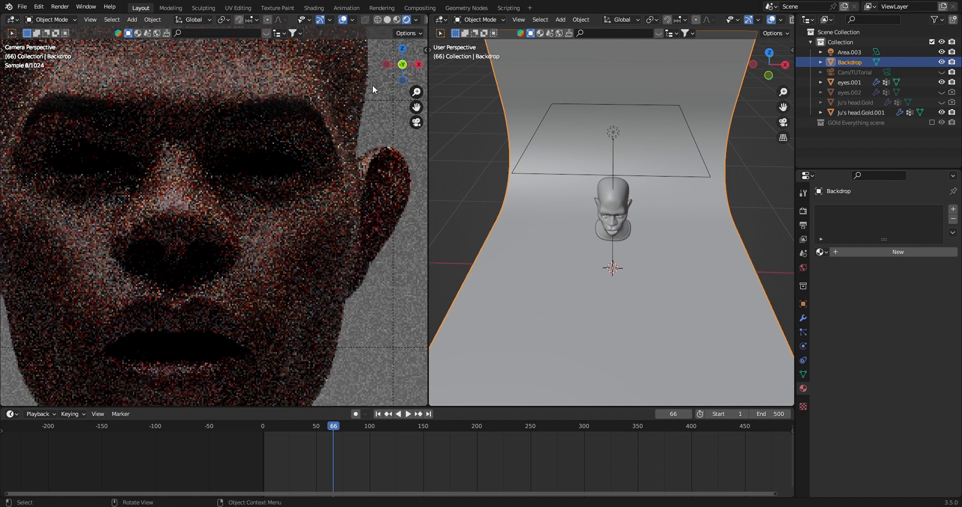
left_click(388, 19)
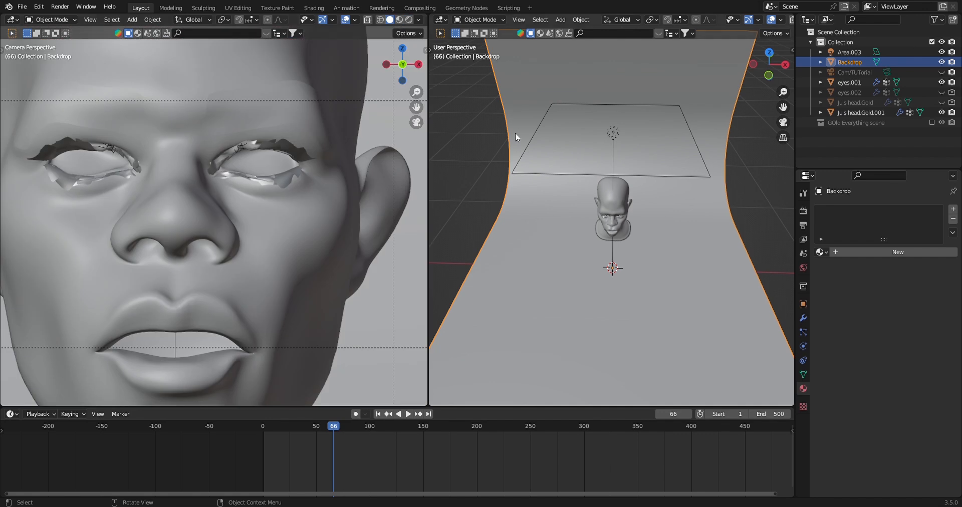
left_click(277, 161)
left_click(277, 161)
scroll(276, 162, "down", 2)
middle_click_drag(277, 162, 206, 169)
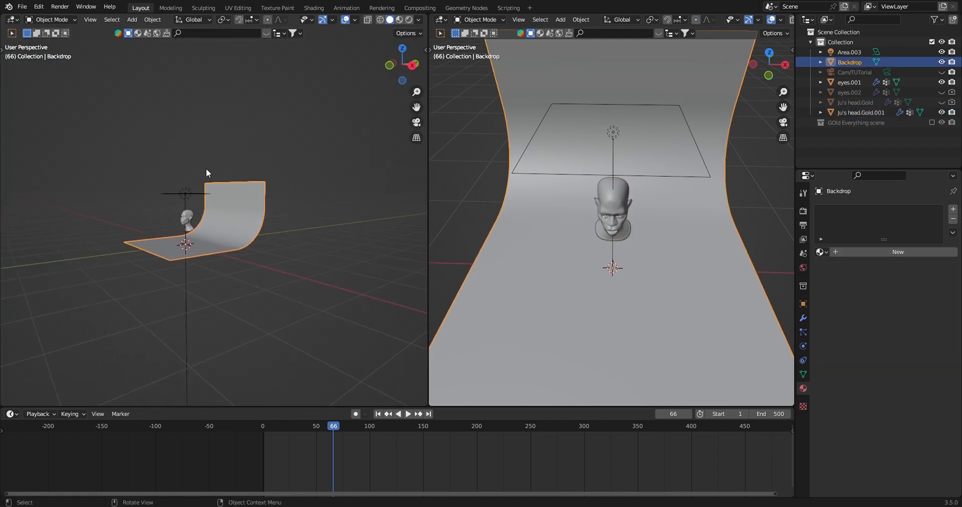
scroll(206, 169, "up", 6)
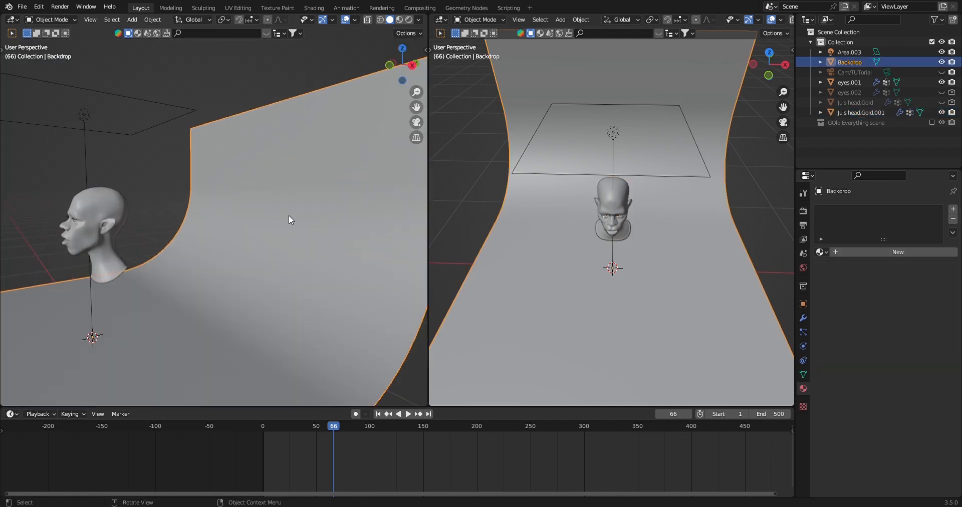
scroll(580, 218, "up", 8)
middle_click_drag(604, 194, 586, 148)
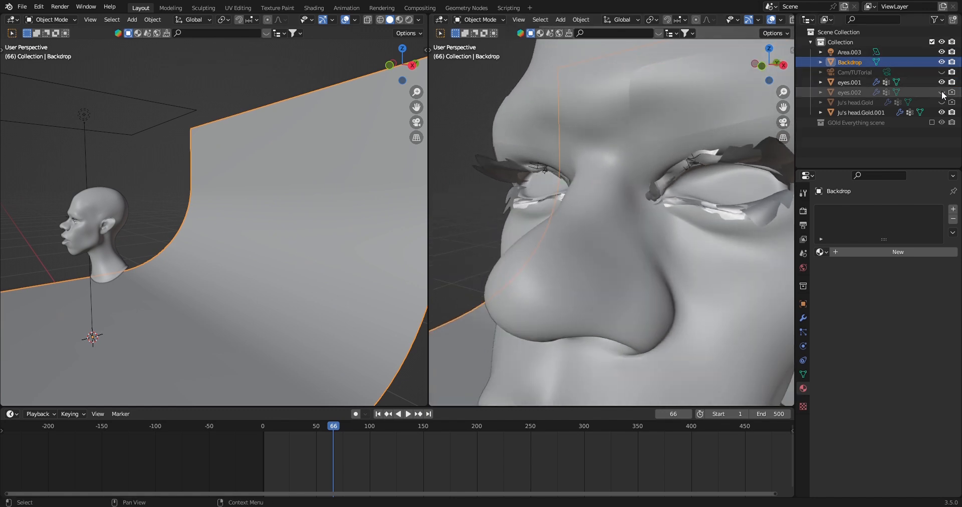
Select eyes.001, move it about -0.09 m along global Y toward the face and raise it about 0.056 m along global Z
left_click(848, 82)
middle_click_drag(712, 150, 678, 184)
scroll(689, 158, "down", 5)
key("KP_3")
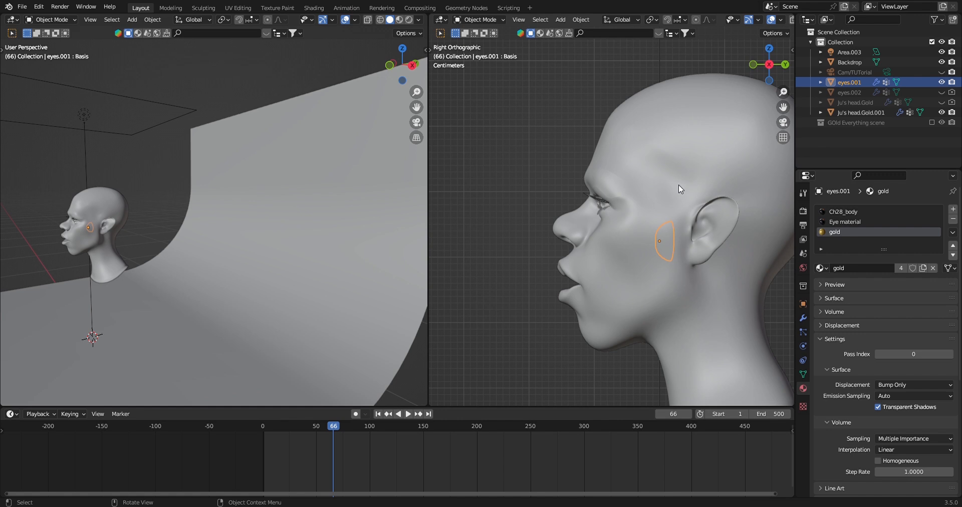
key("g")
key("y")
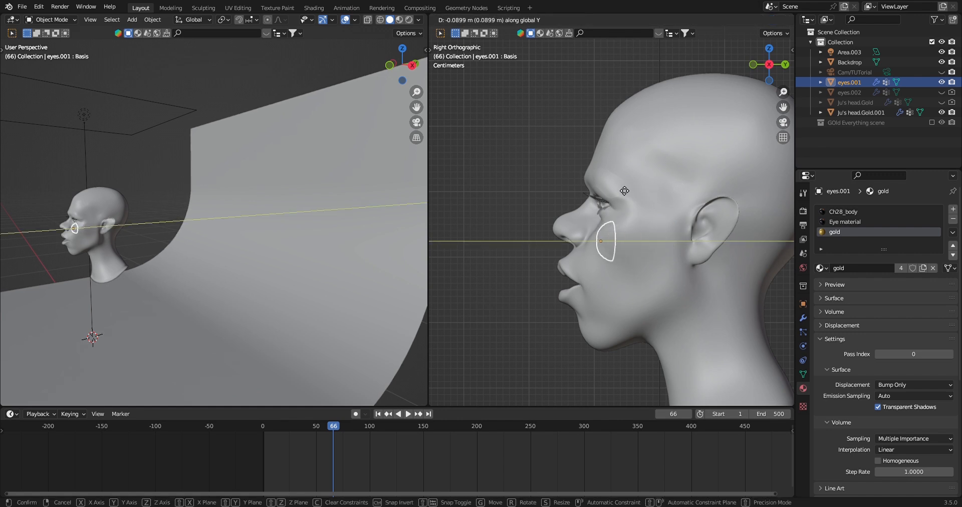
left_click(624, 192)
key("g")
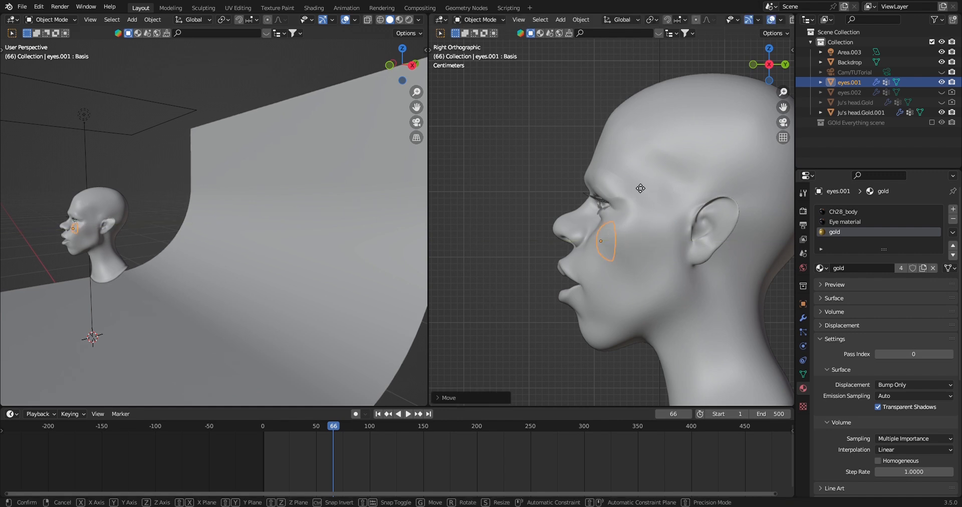
key("z")
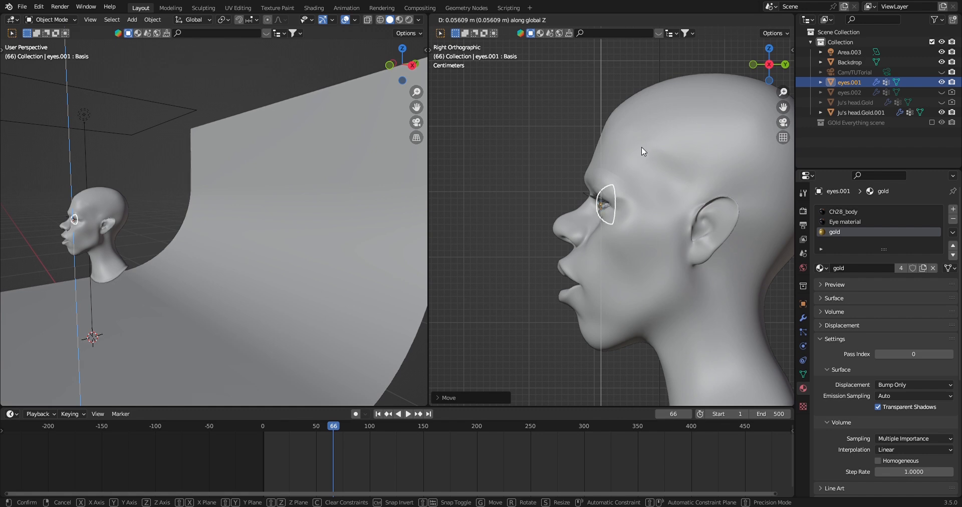
left_click(645, 146)
Move eyes.001 about 0.06 m along global X into the sockets and about 0.007 m back along global Y
key("KP_1")
scroll(664, 145, "up", 1)
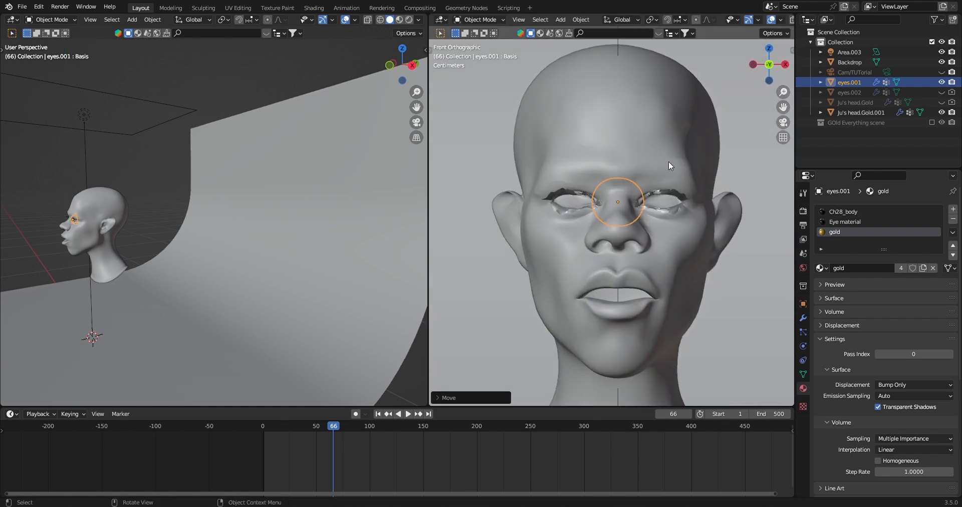
key("g")
key("x")
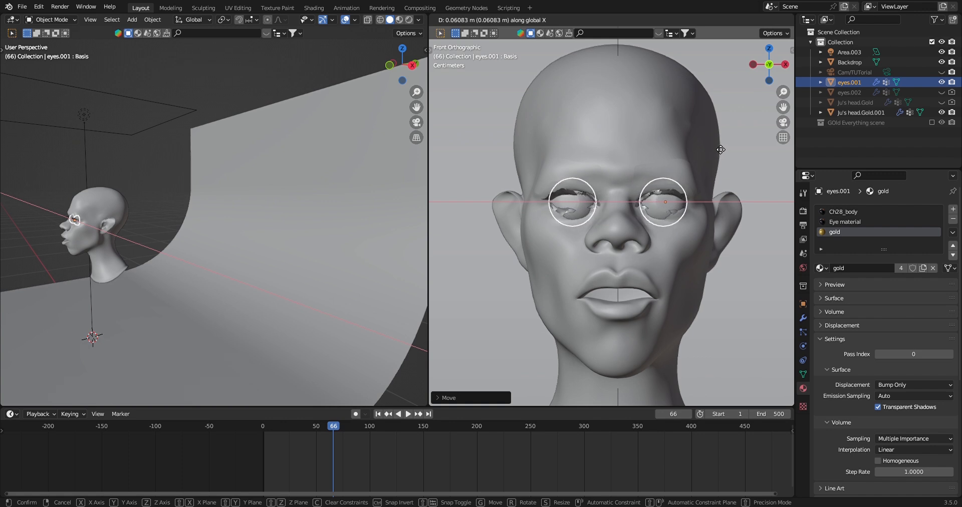
left_click(714, 145)
middle_click_drag(714, 145, 638, 180)
key("g")
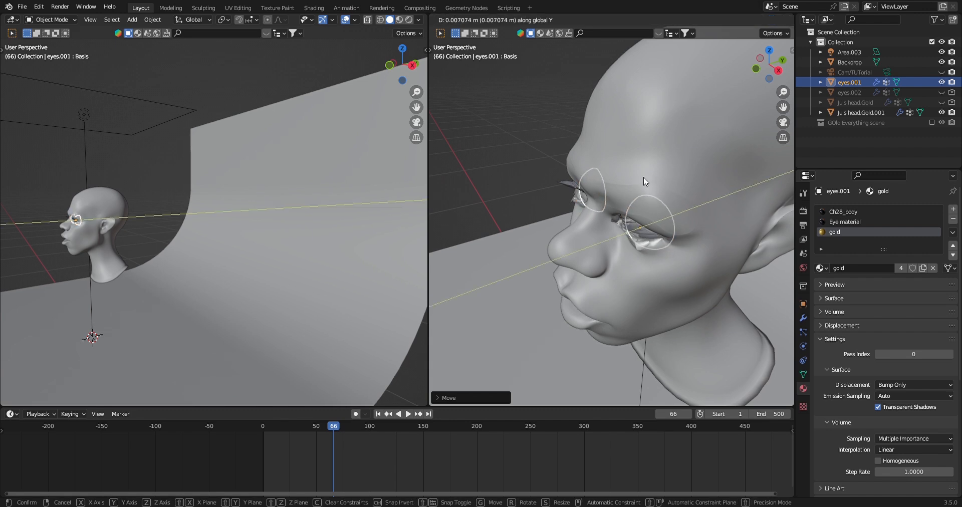
left_click(643, 177)
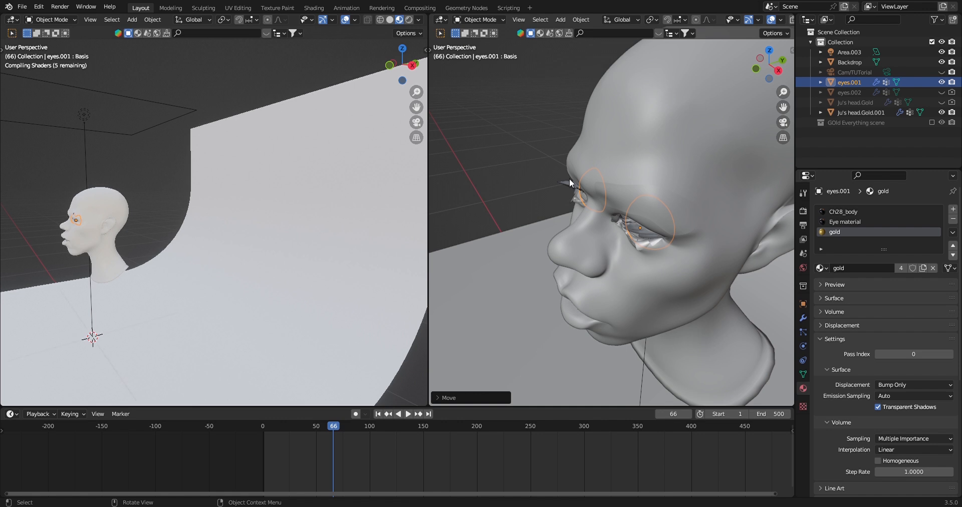
Examine the fit and material of the eyeballs in Material Preview from the front of the face
scroll(569, 179, "down", 2)
scroll(145, 186, "up", 2)
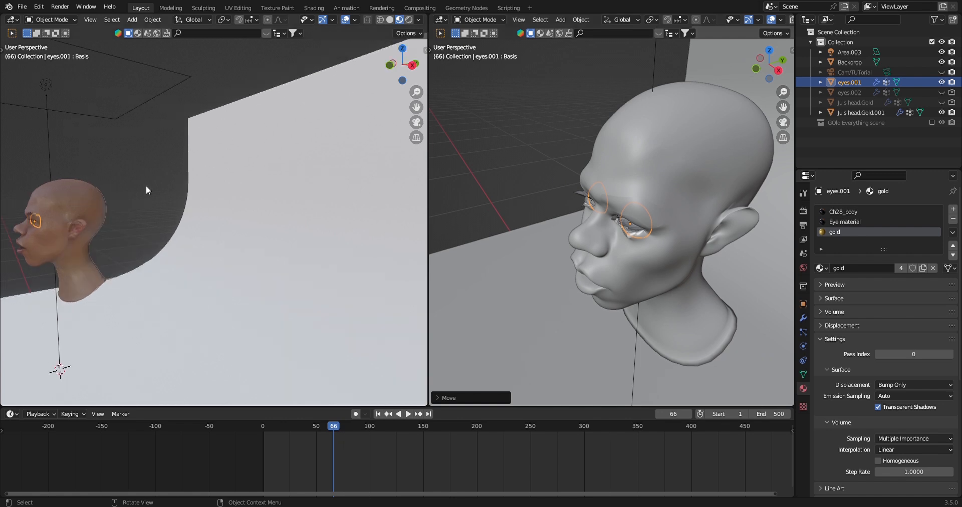
scroll(146, 185, "up", 2)
middle_click_drag(142, 186, 201, 179)
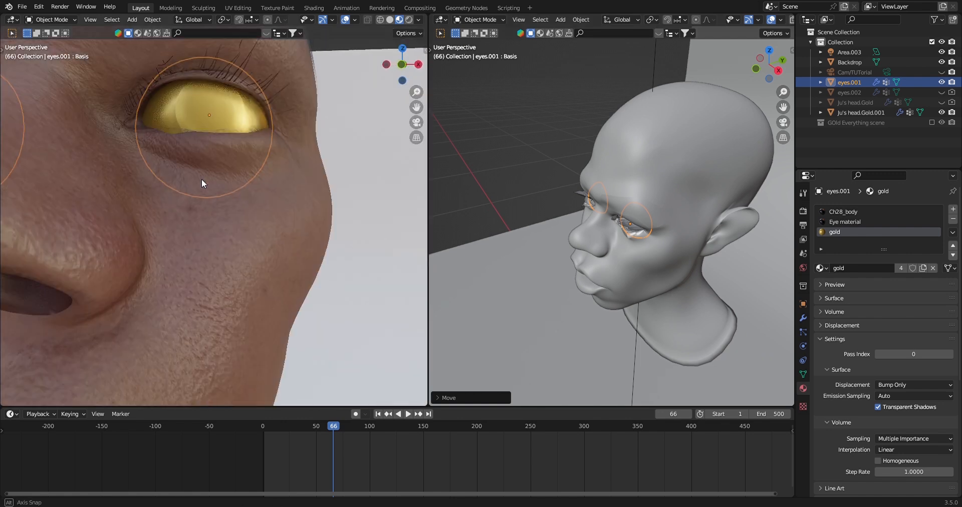
scroll(203, 177, "down", 3)
scroll(205, 176, "down", 1)
scroll(637, 232, "up", 2)
middle_click_drag(638, 232, 677, 193)
Assign Eye material to the eyes.001 geometry in Edit Mode and return to Object Mode
left_click(829, 212)
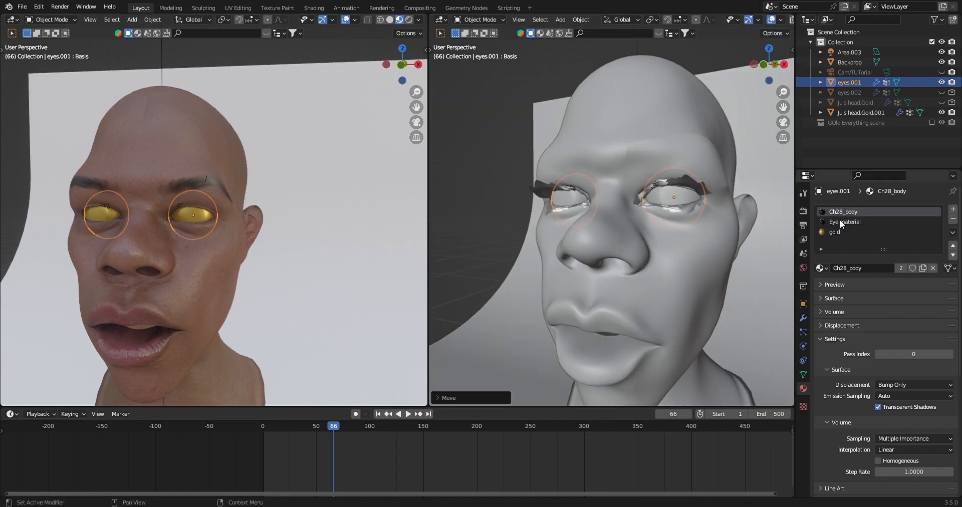
left_click(839, 221)
key("Tab")
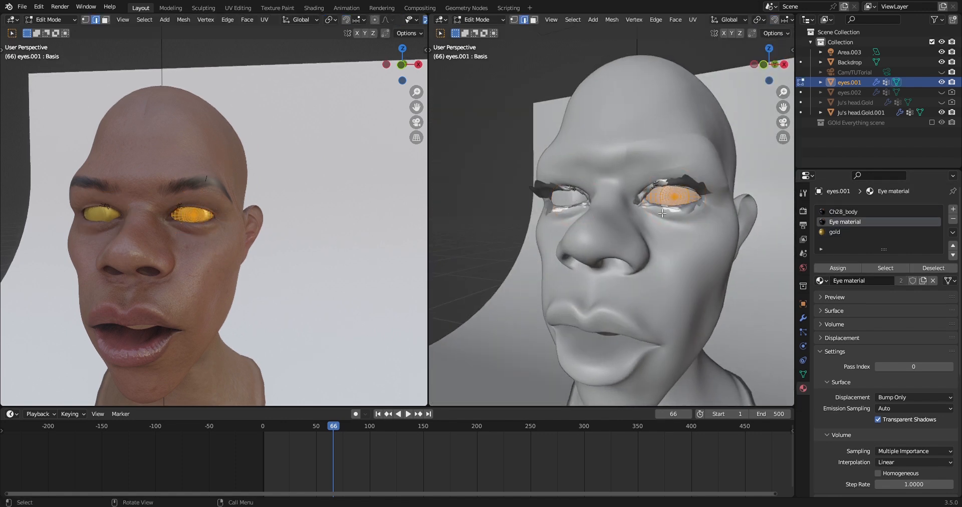
left_click(838, 268)
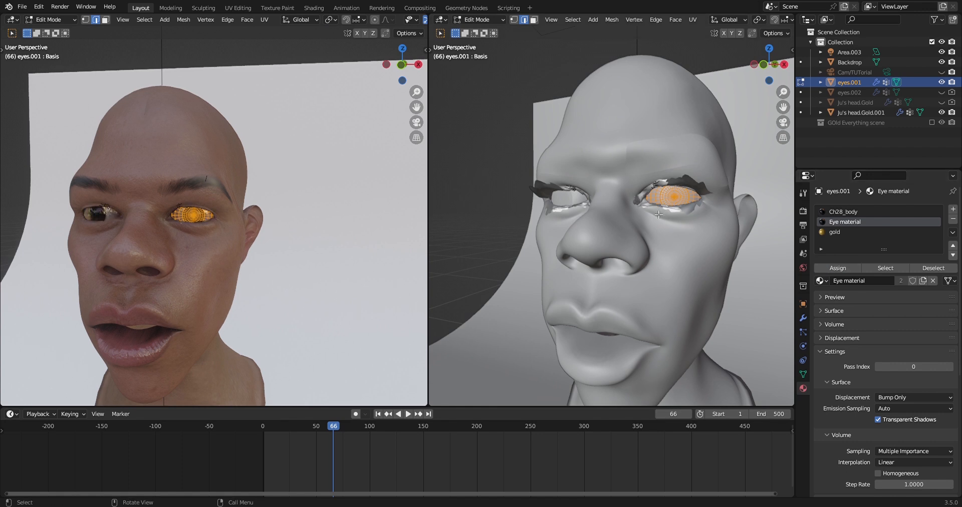
key("Tab")
Rotate eyes.001 slightly about global Z and shift it about -0.003 m along global X
key("KP_1")
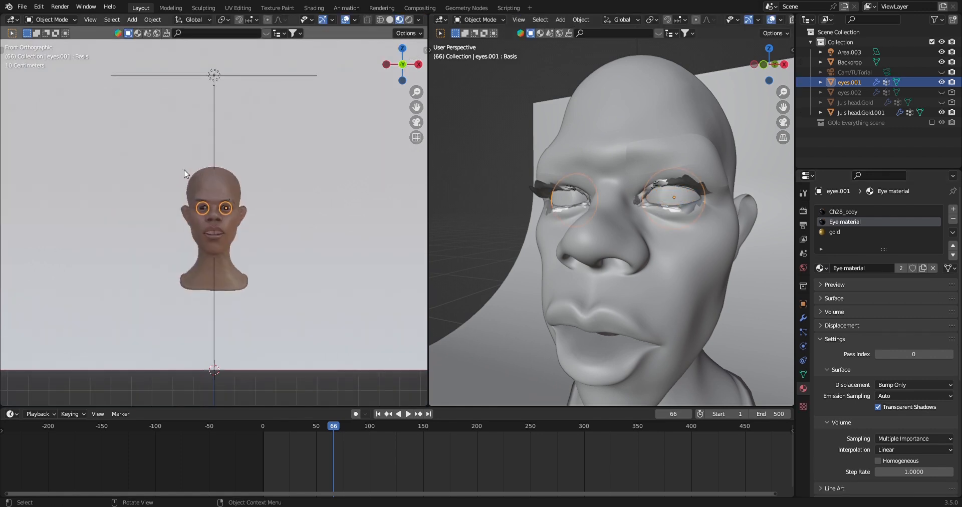
scroll(366, 155, "up", 6)
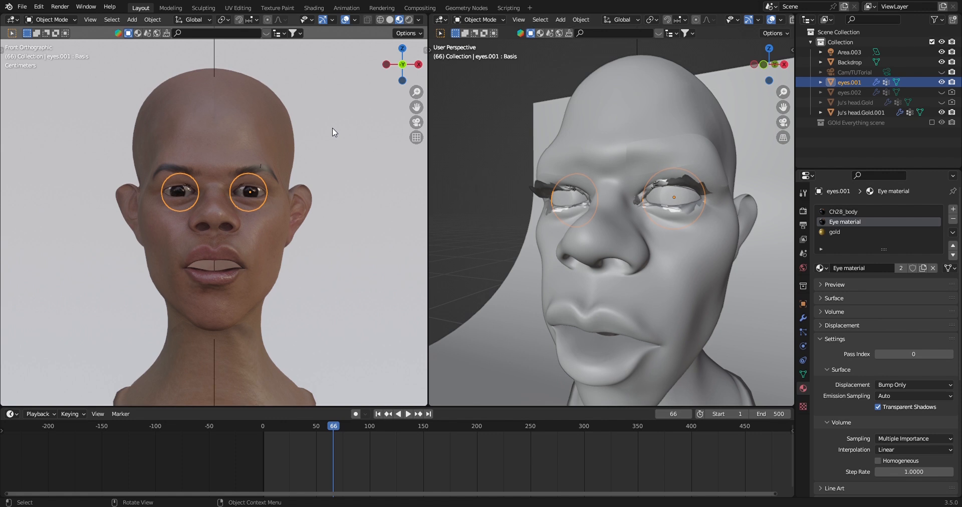
key("r")
key("z")
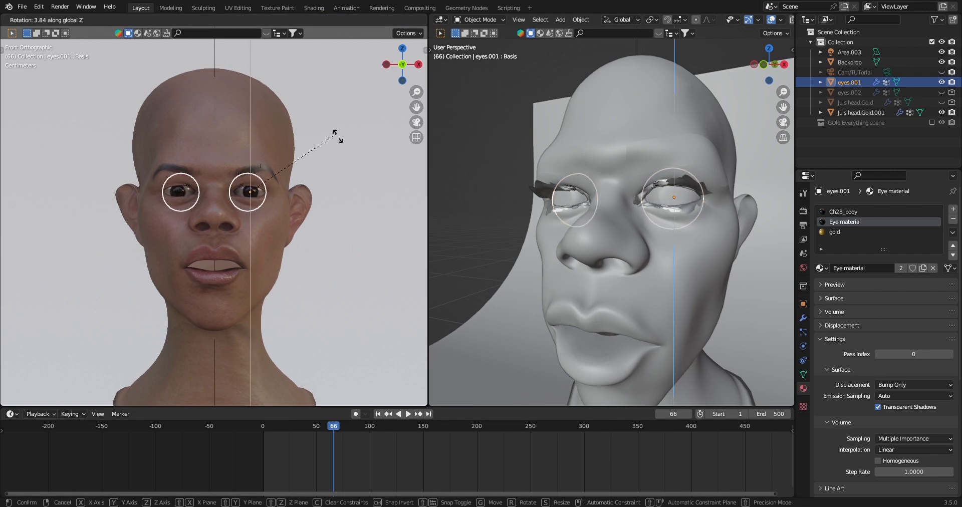
left_click(313, 125)
key("g")
key("x")
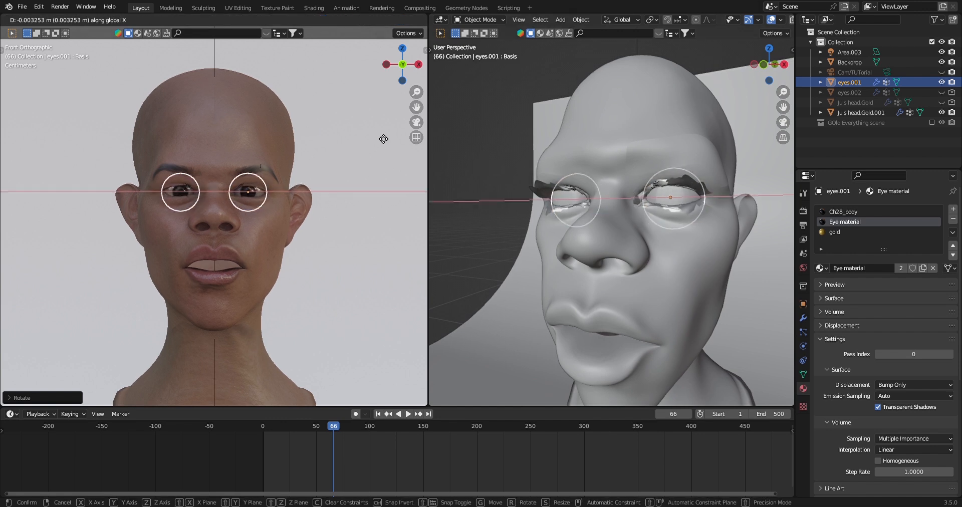
left_click(378, 135)
Move eyes.001 about 0.0075 m back along global Y and raise it about 0.008 m along global Z
scroll(705, 142, "up", 3)
middle_click_drag(706, 142, 646, 162)
key("g")
key("y")
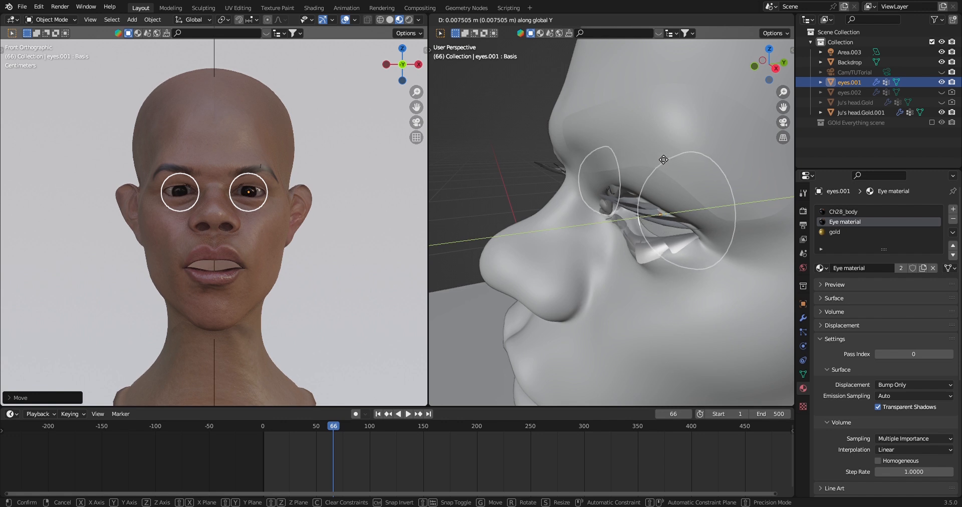
left_click(659, 155)
key("g")
key("z")
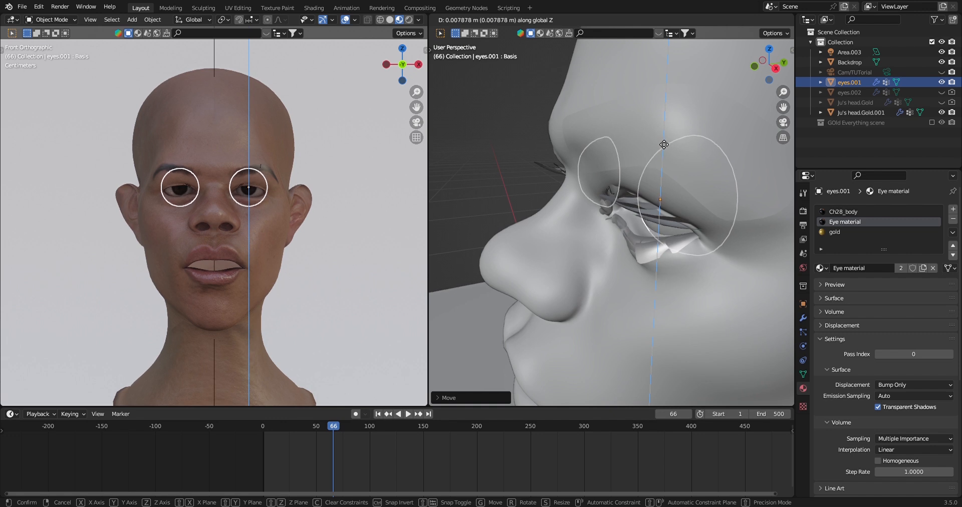
left_click(659, 139)
Nudge eyes.001 about 0.0004 m along global X and fine-tune its rotation about global Z
key("g")
key("x")
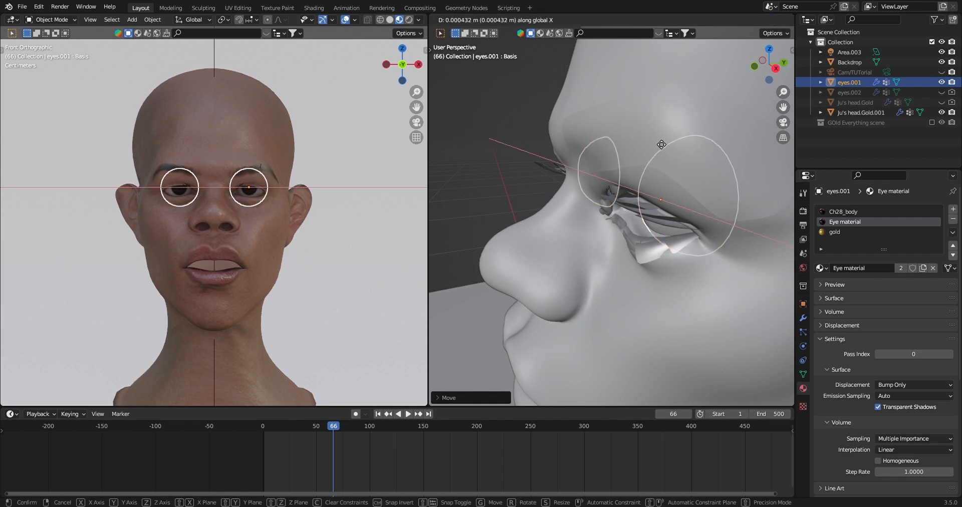
left_click(657, 140)
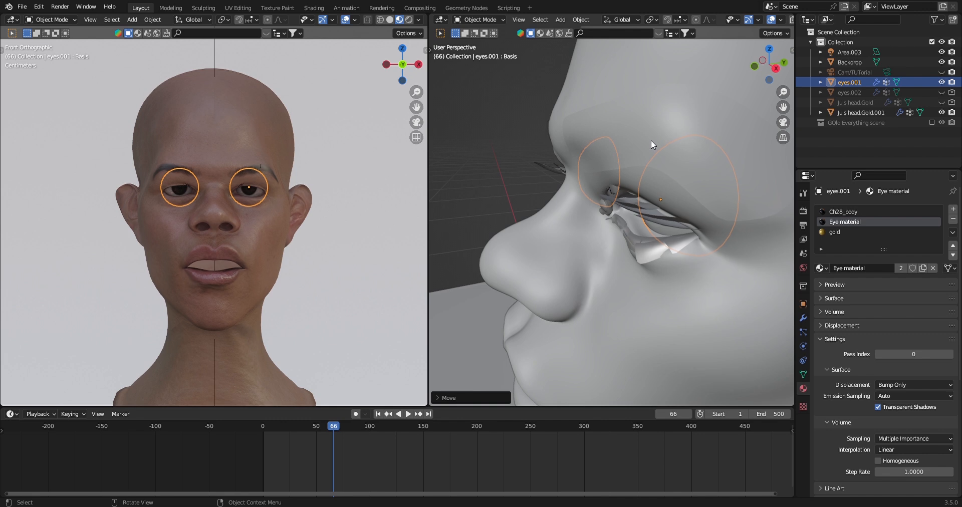
key("r")
key("z")
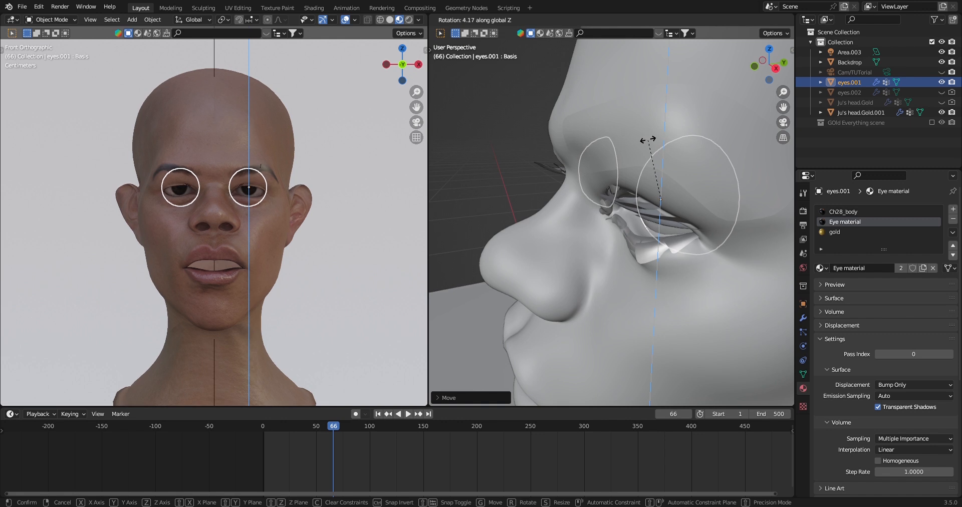
left_click(651, 140)
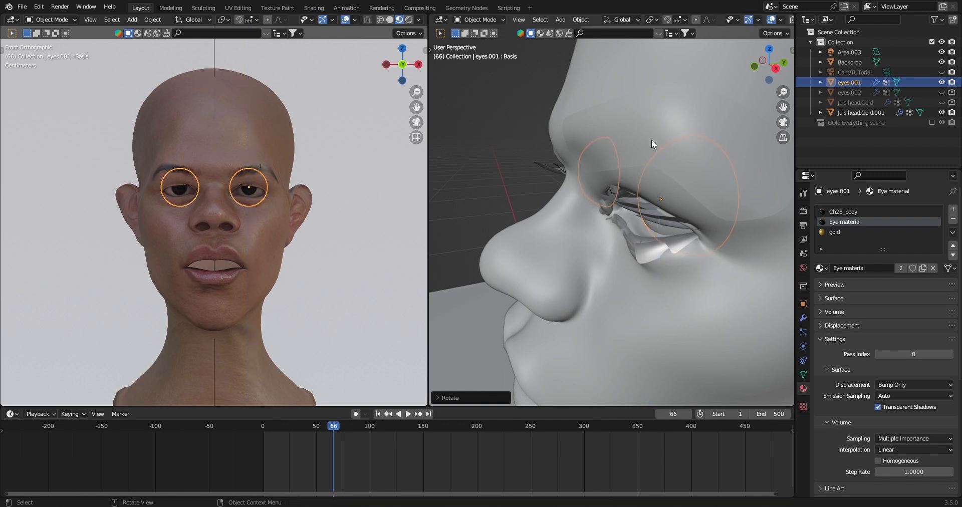
Raise eyes.001 about 0.0013 m along global Z and enter Edit Mode on it
key("g")
key("z")
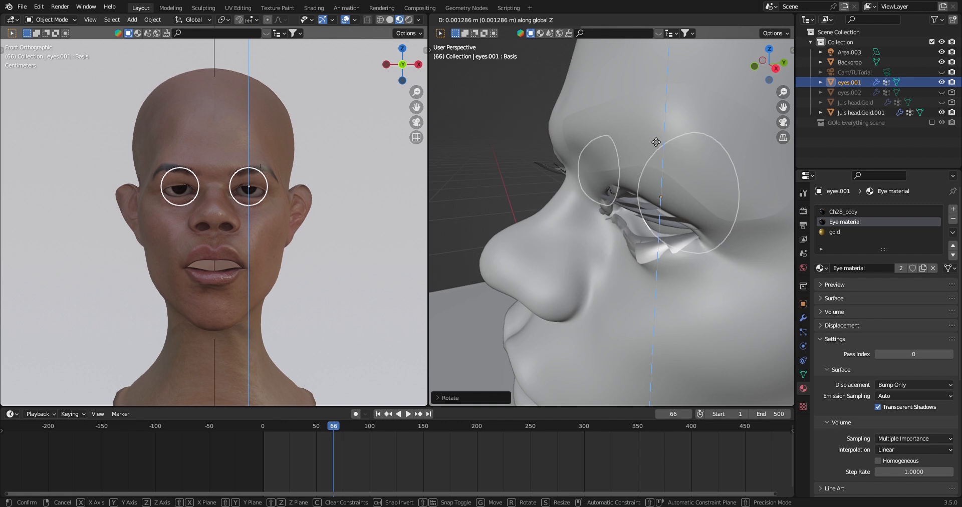
left_click(650, 141)
key("Tab")
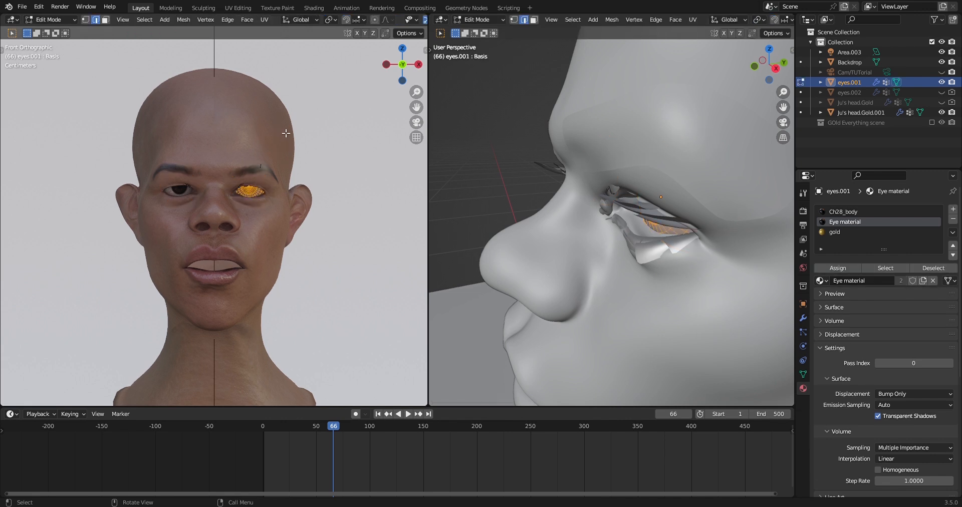
Return eyes.001 to Object Mode and select the head object Ju's head.Gold.001
scroll(279, 133, "up", 5)
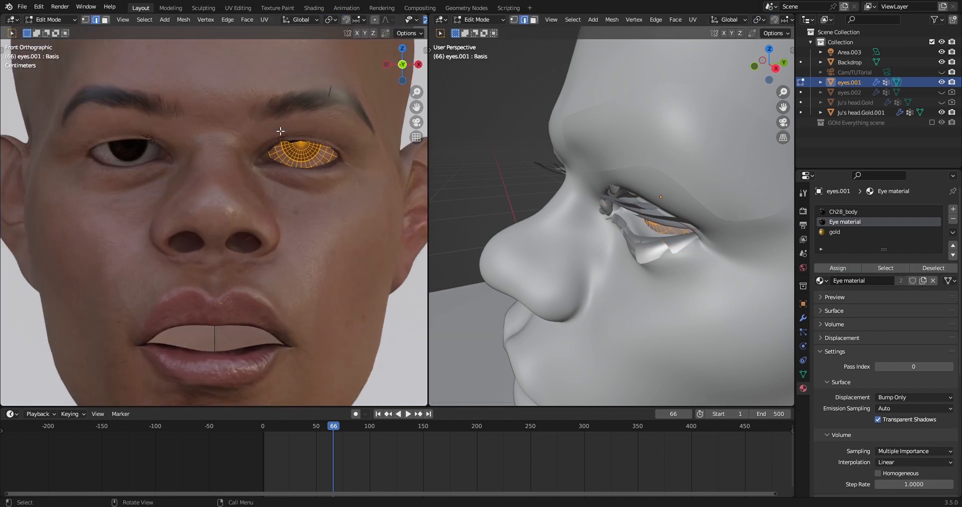
key("Tab")
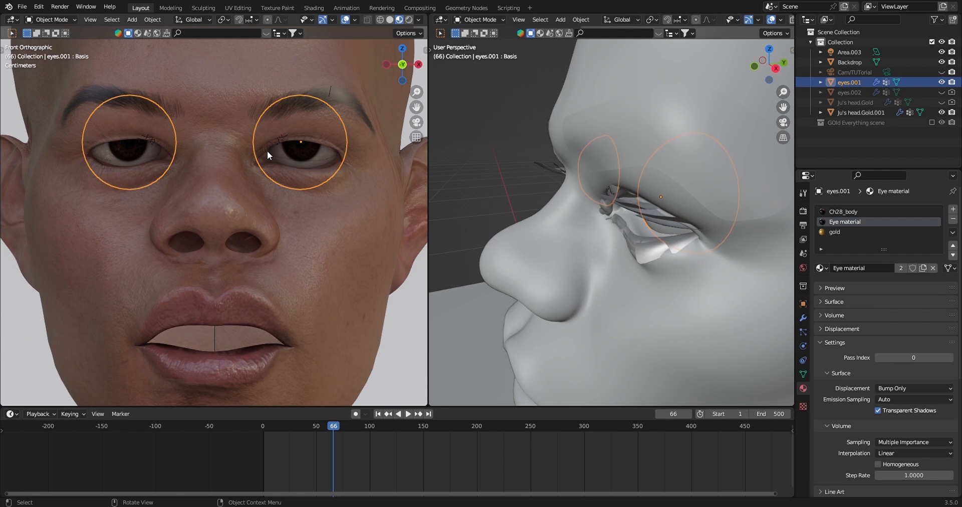
left_click(267, 147)
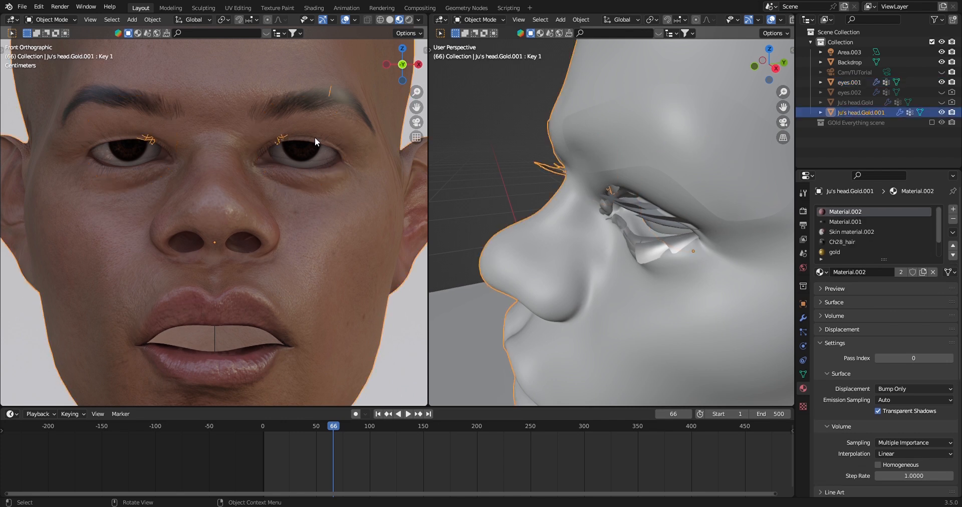
scroll(315, 138, "down", 5)
scroll(314, 136, "down", 5)
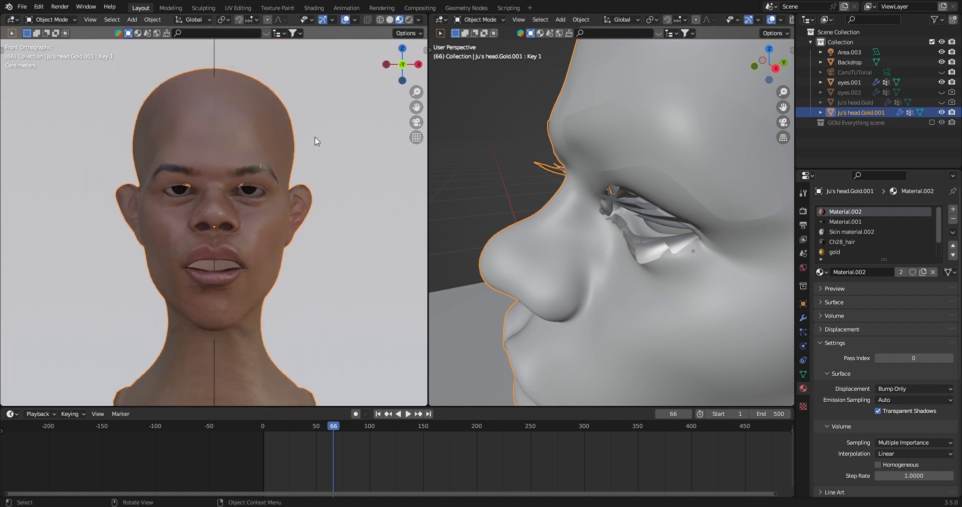
scroll(311, 138, "up", 4)
scroll(640, 189, "down", 6)
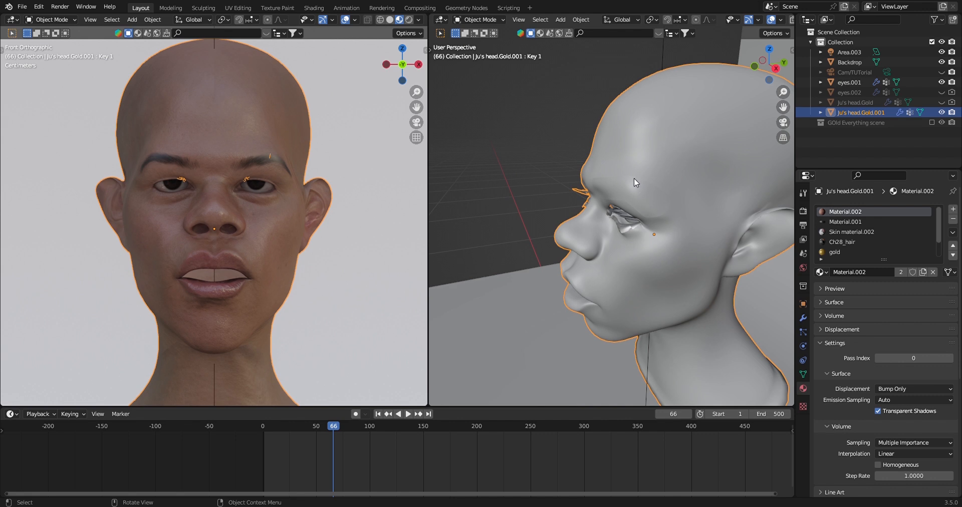
Switch the front view to rendered shading and check how the area light falls on the face
left_click(408, 20)
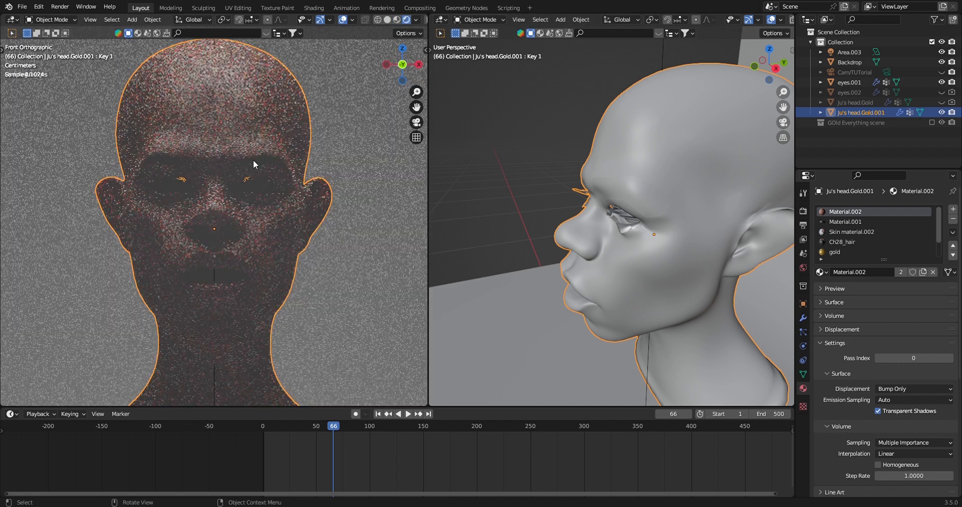
scroll(253, 160, "down", 3)
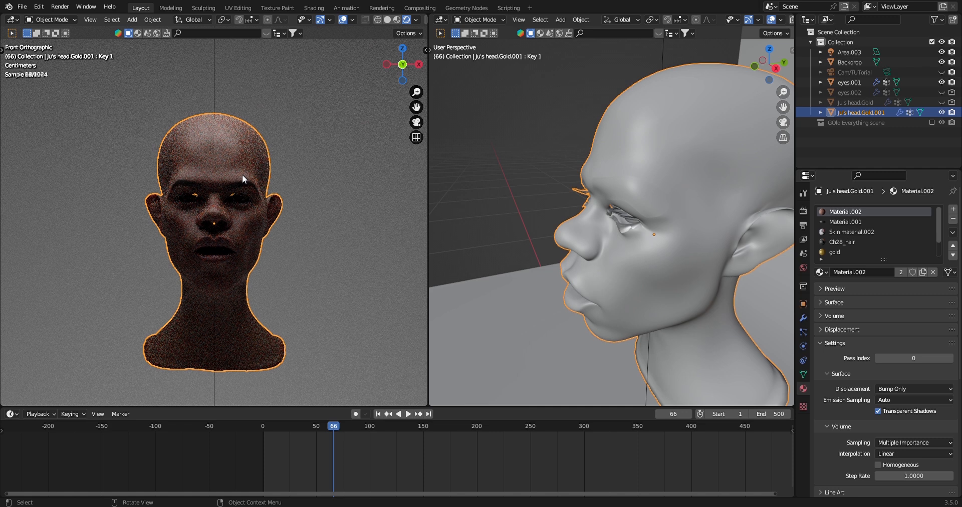
scroll(241, 172, "up", 5)
scroll(602, 154, "down", 6)
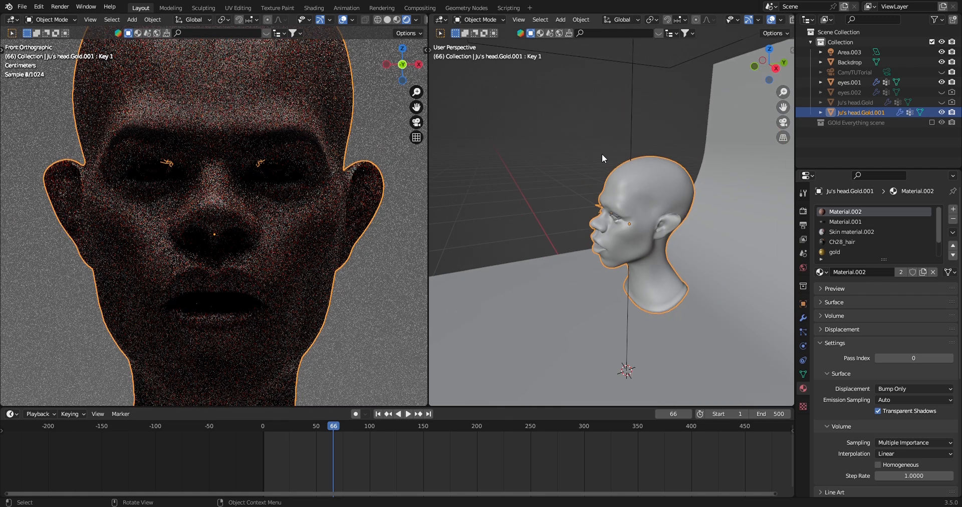
Add a new material to the Backdrop and darken its base color to a value of about 0.246
scroll(601, 154, "down", 3)
middle_click_drag(624, 74, 620, 129)
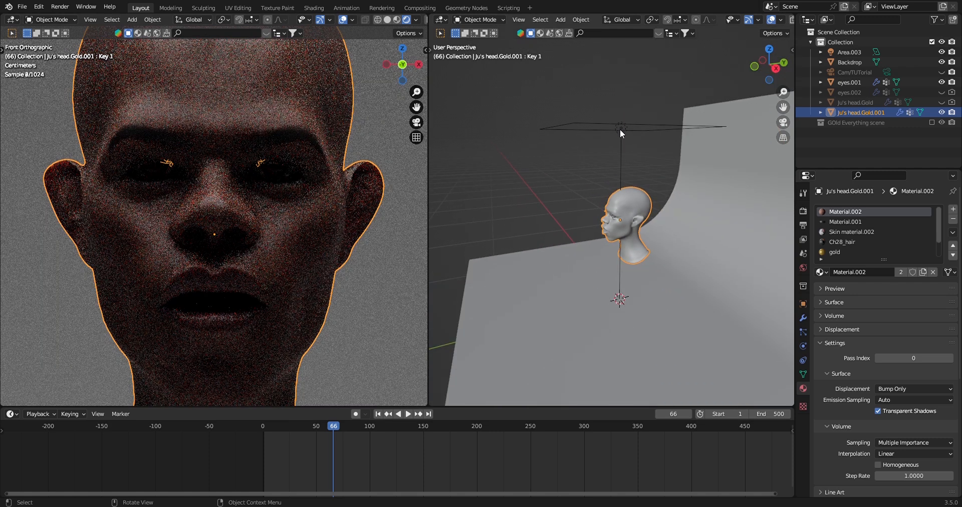
left_click(620, 129)
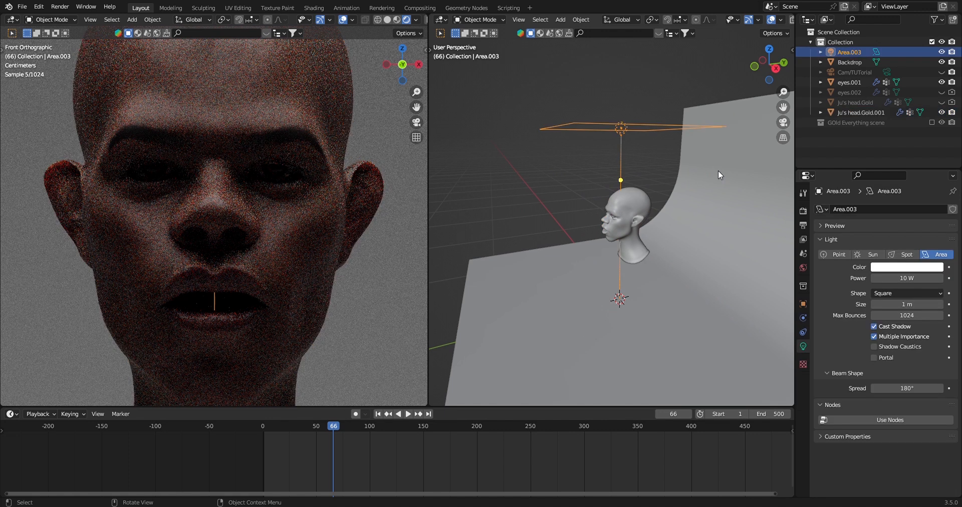
left_click(718, 170)
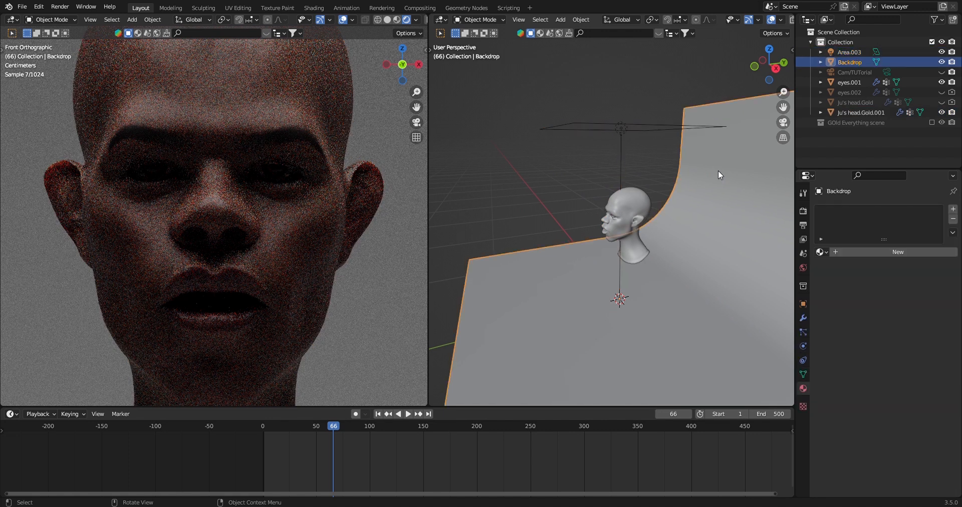
left_click(862, 252)
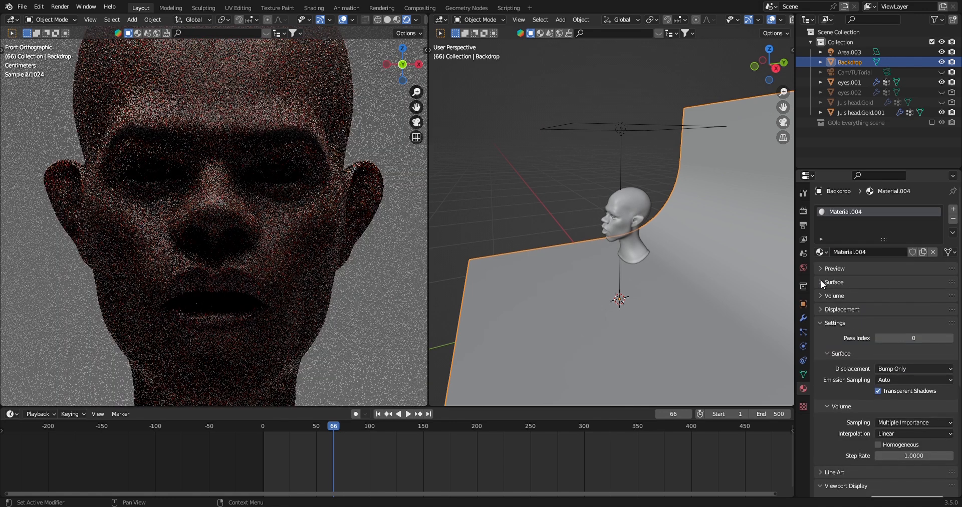
left_click(820, 282)
left_click(885, 341)
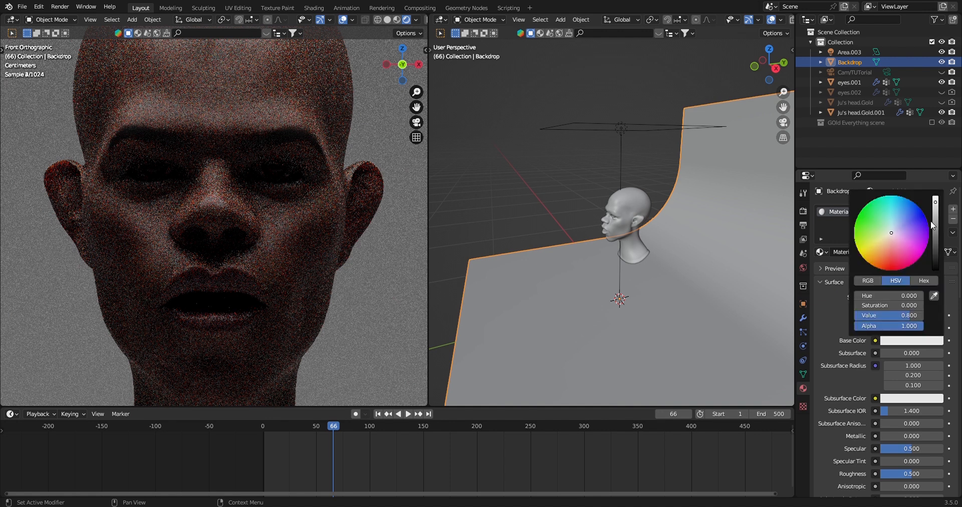
left_click_drag(934, 202, 934, 229)
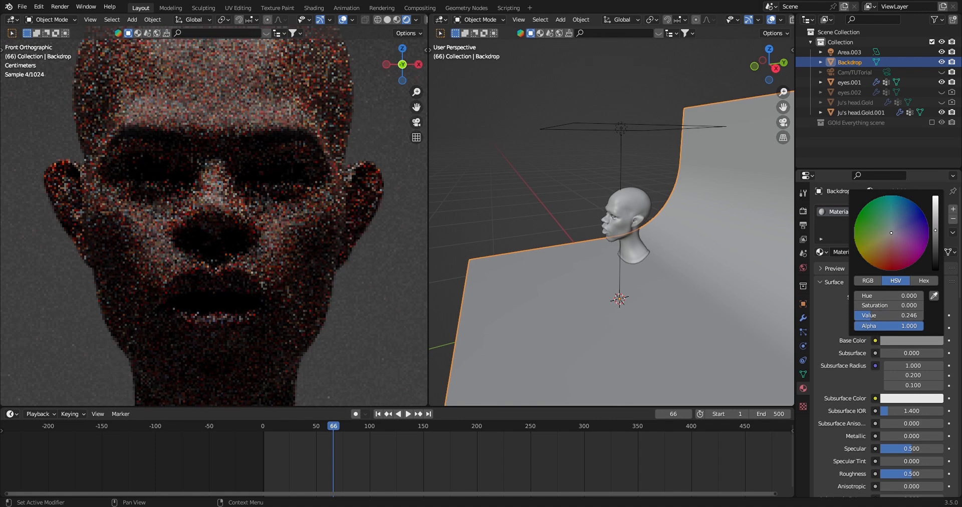
scroll(250, 199, "down", 5)
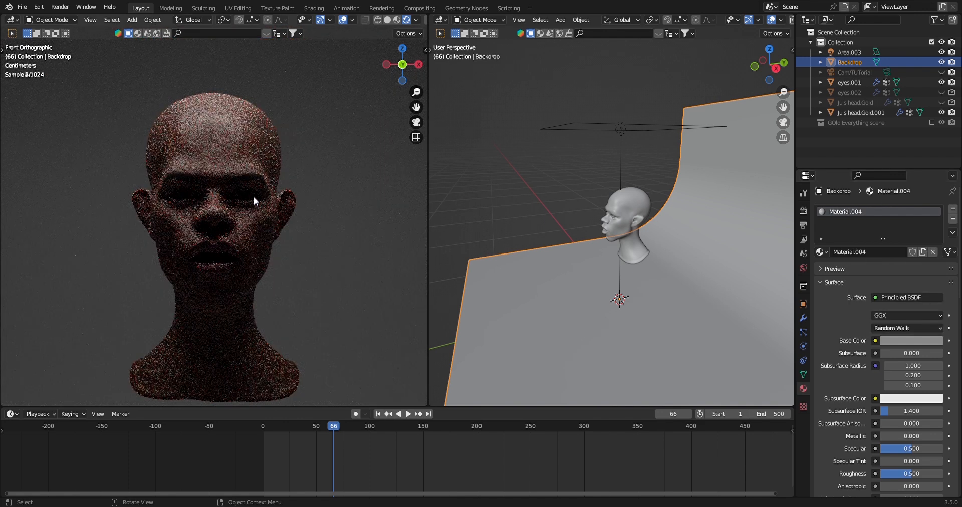
In the right orthographic view, tilt the Area.003 light about -14.5° and move it slightly toward the back of the head
left_click(613, 128)
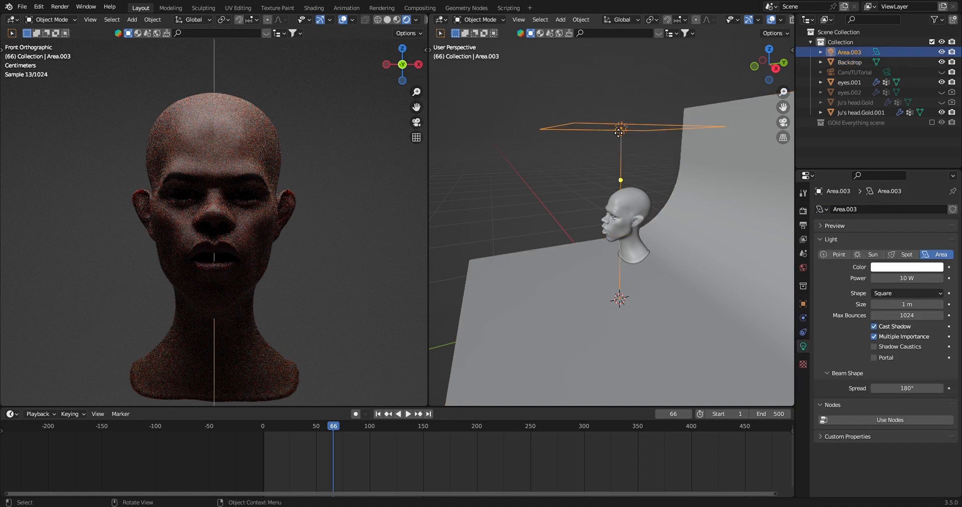
key("KP_3")
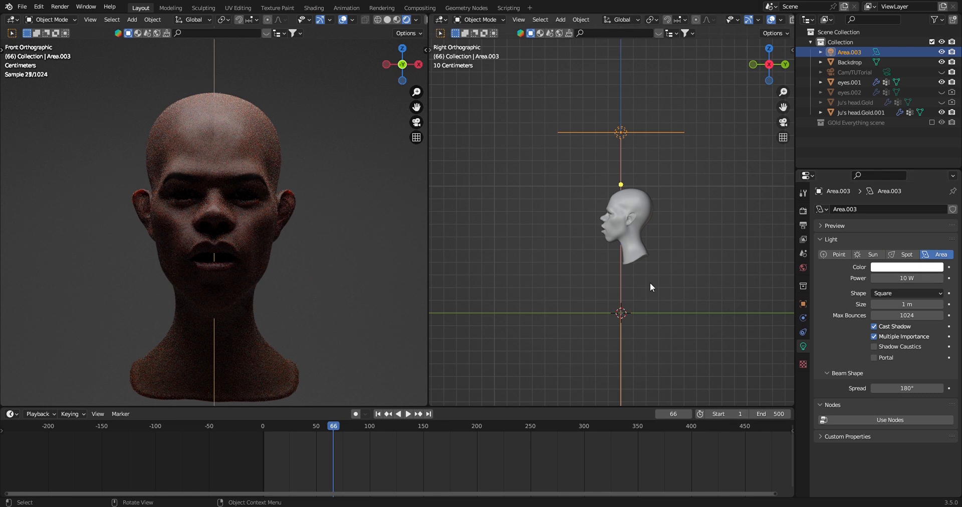
key("r")
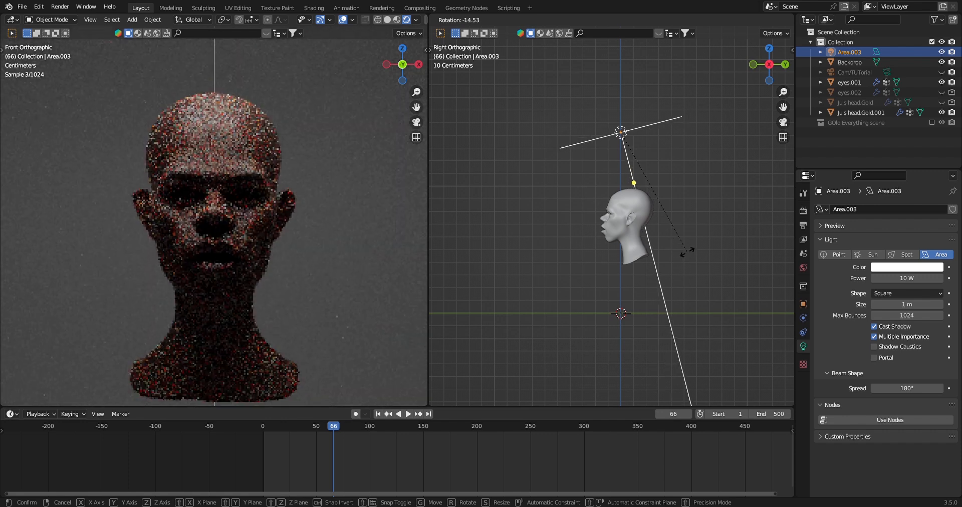
left_click(687, 253)
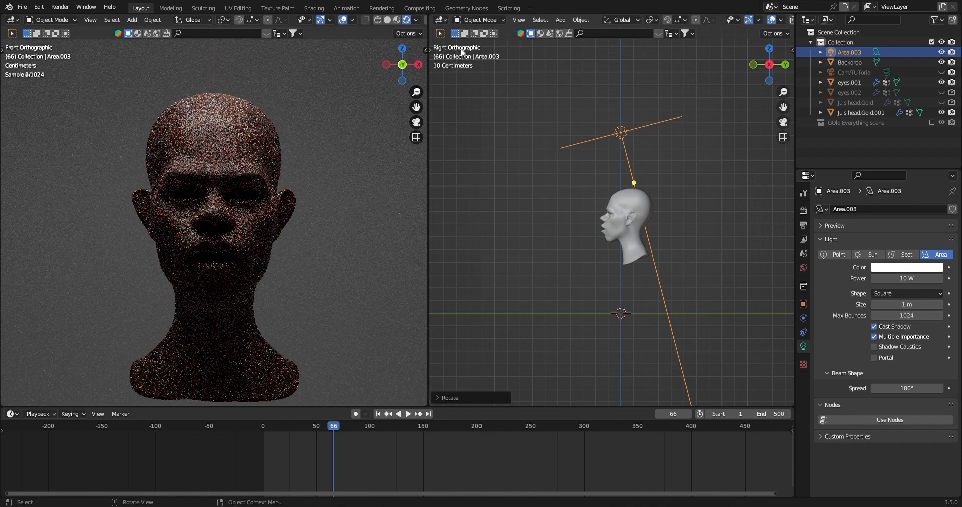
key("g")
left_click(694, 229)
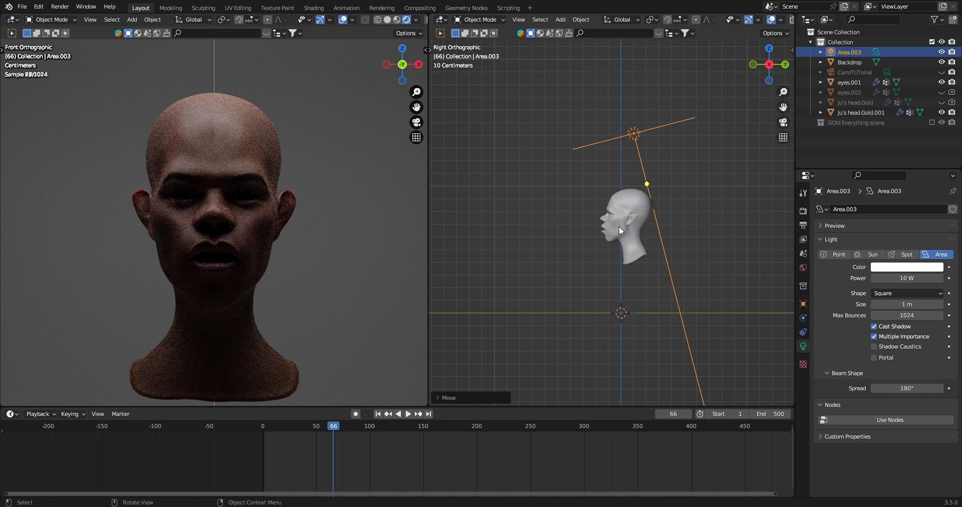
Move Area.003 about 0.05 m back along global Y and about 0.028 m down along global Z, tilting it a further -4.35° or so
key("g")
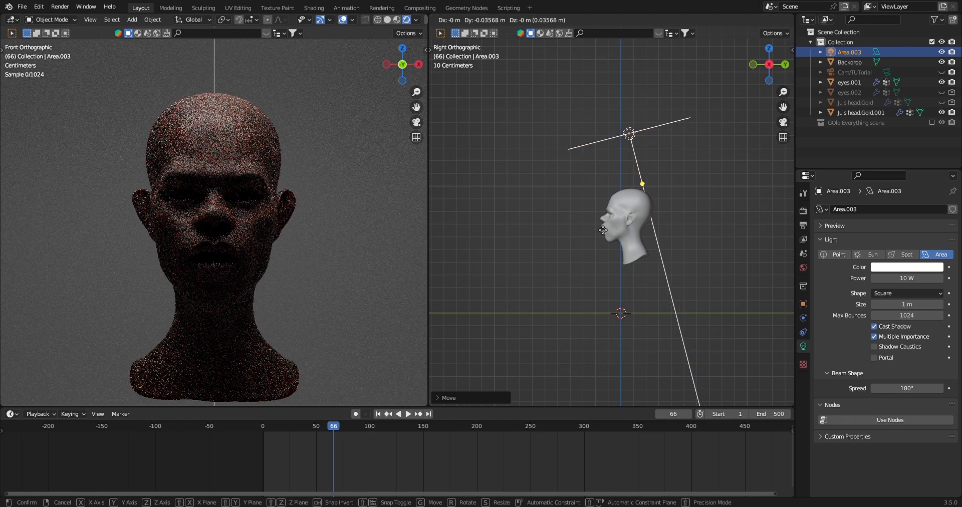
key("y")
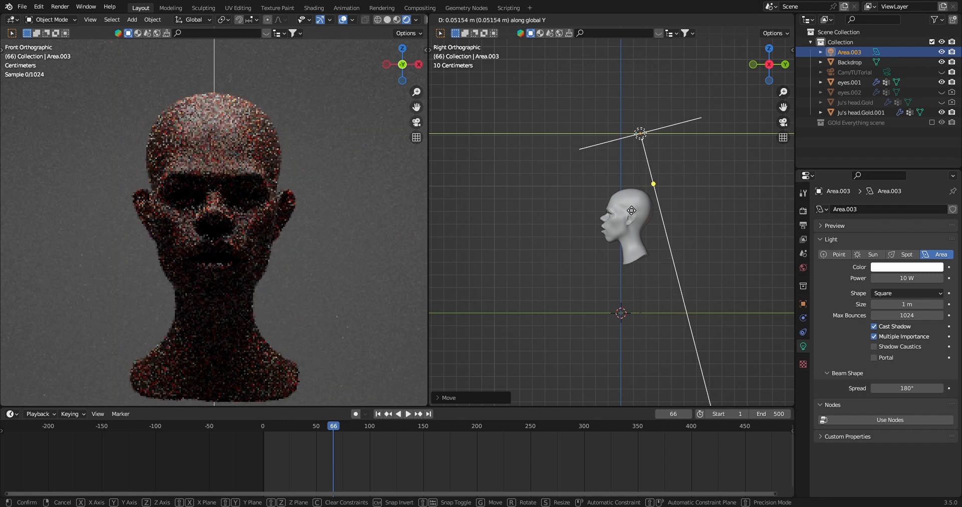
left_click(627, 206)
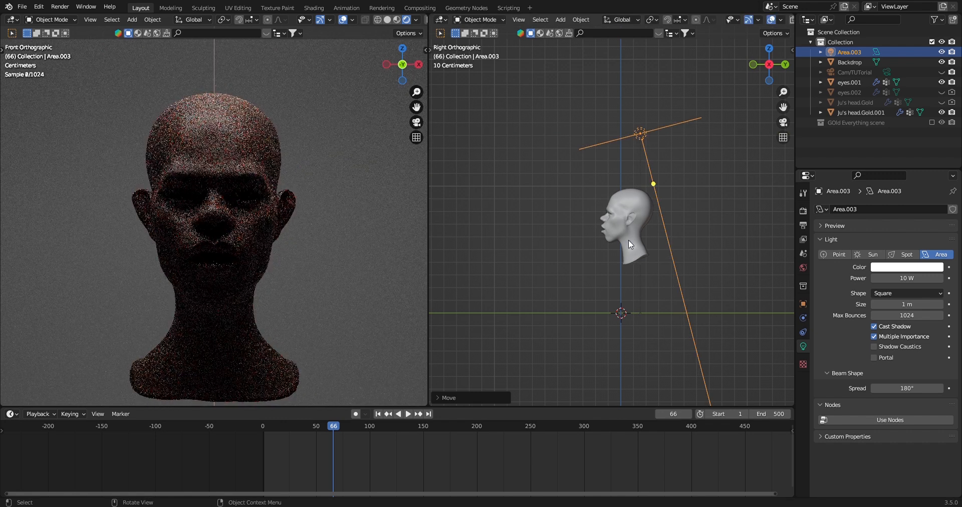
key("g")
key("z")
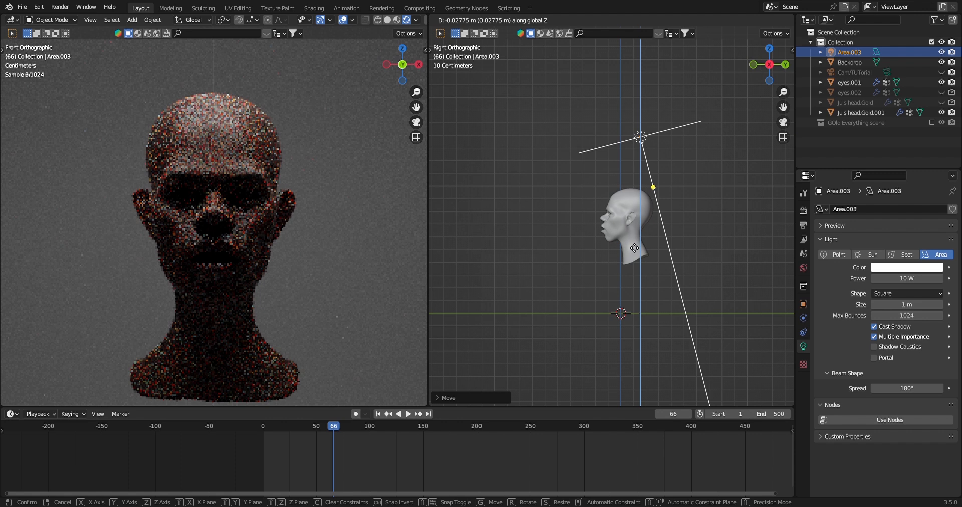
left_click(653, 262)
key("r")
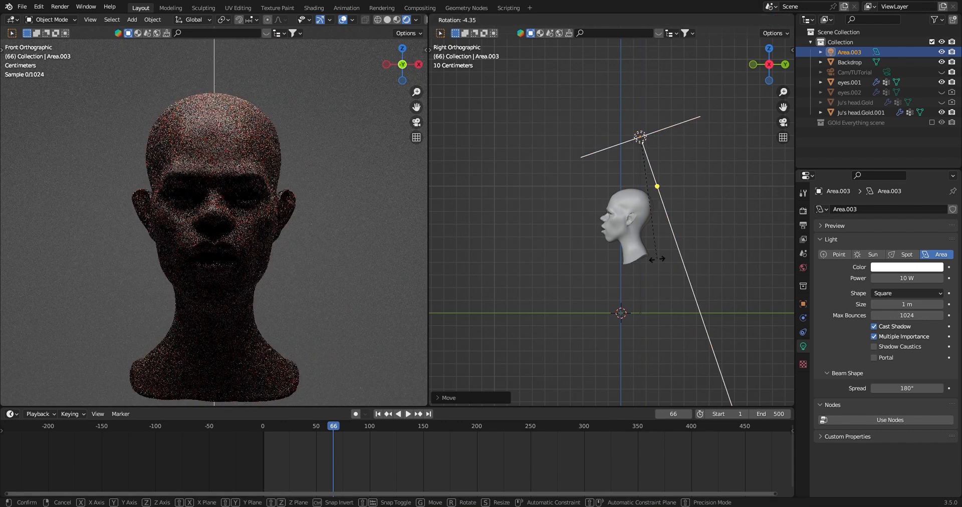
left_click(751, 272)
Try a power of 50 W on the Area.003 light and review its placement over the head and backdrop
double_click(872, 278)
type("50")
key("Return")
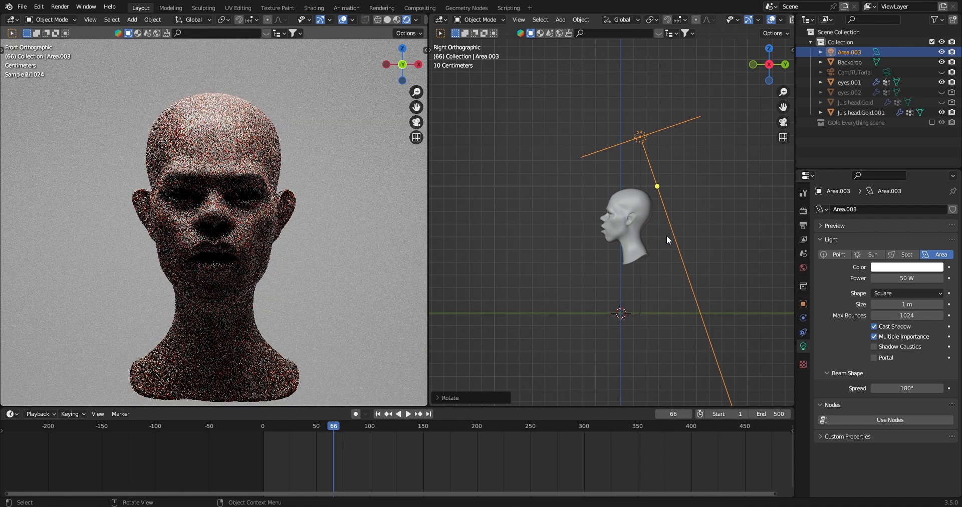
scroll(666, 235, "down", 12)
middle_click_drag(690, 262, 630, 248)
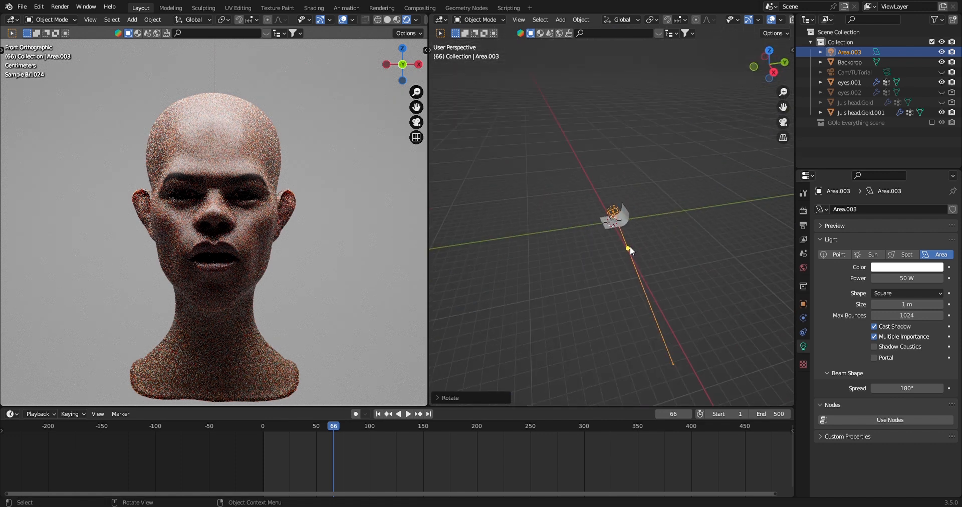
scroll(637, 241, "up", 12)
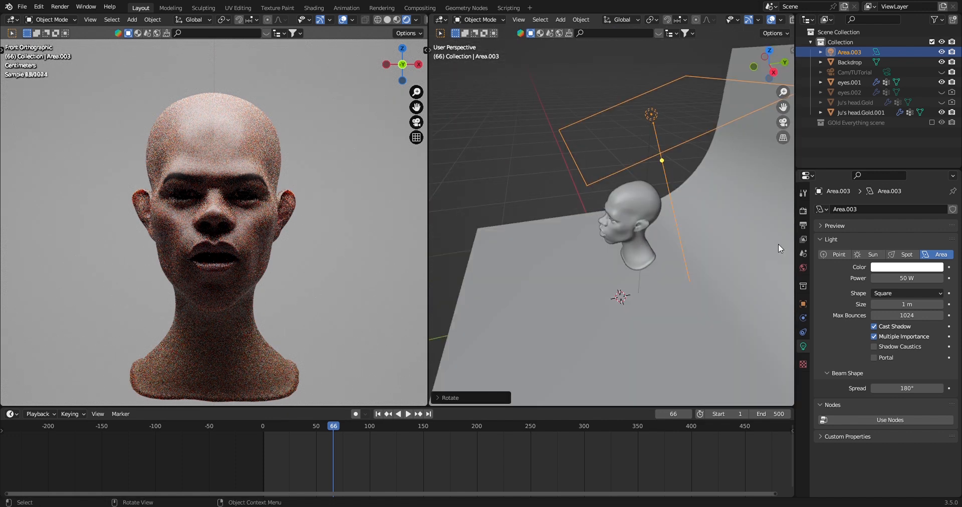
Try lower power values of 25 W and 15 W on the Area.003 light
left_click(920, 279)
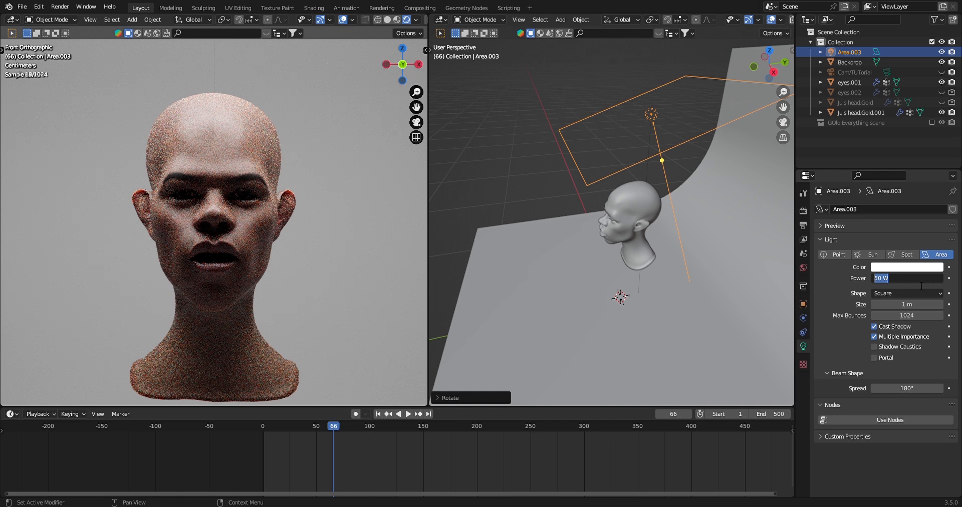
type("25")
key("Return")
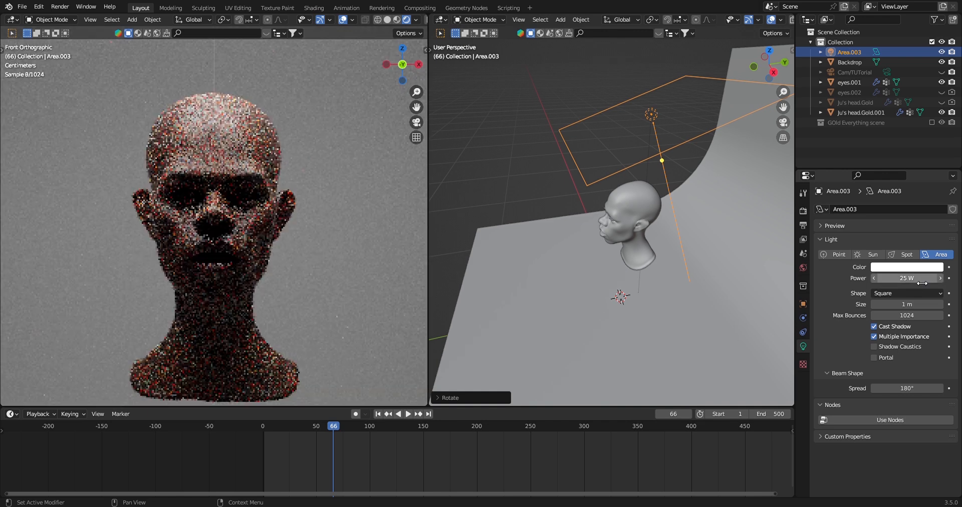
left_click(910, 282)
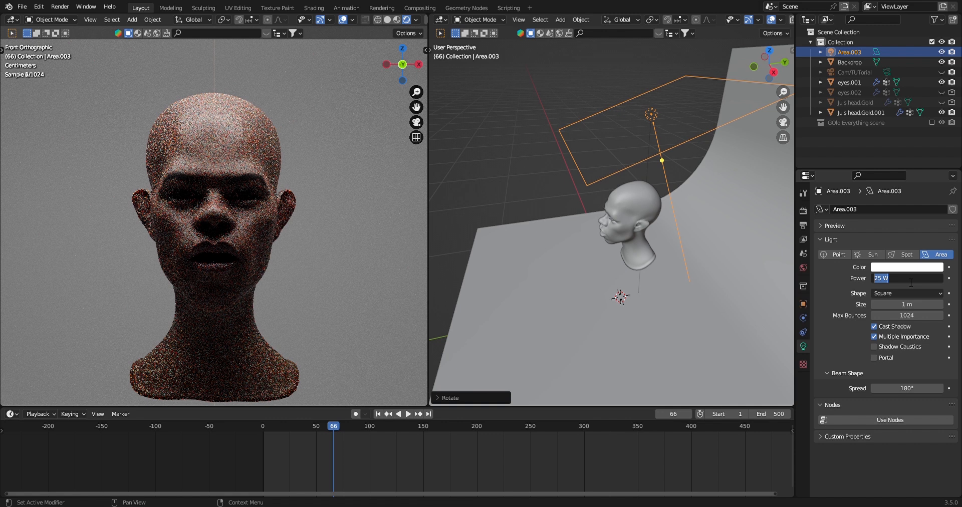
type("15")
key("Return")
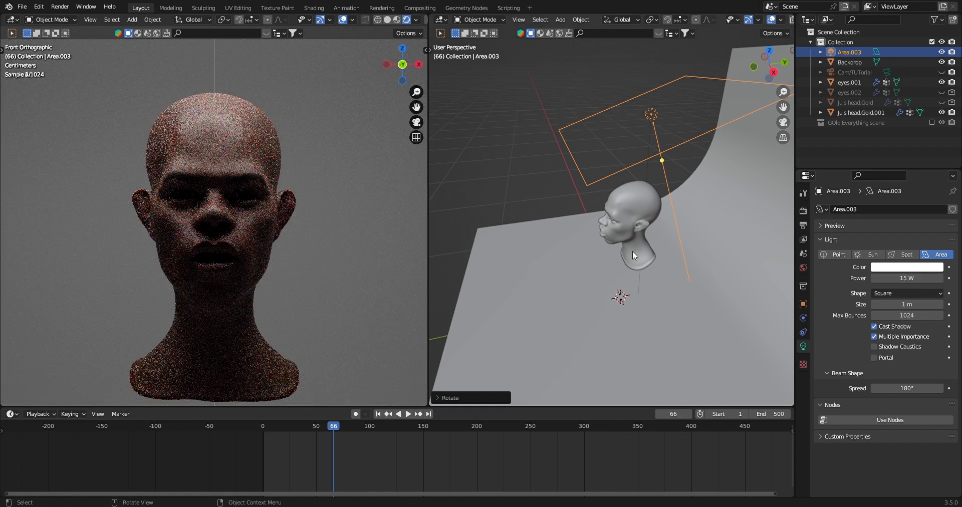
Set the Area.003 light's power to 20 W and show the scene in the right orthographic view
key("KP_3")
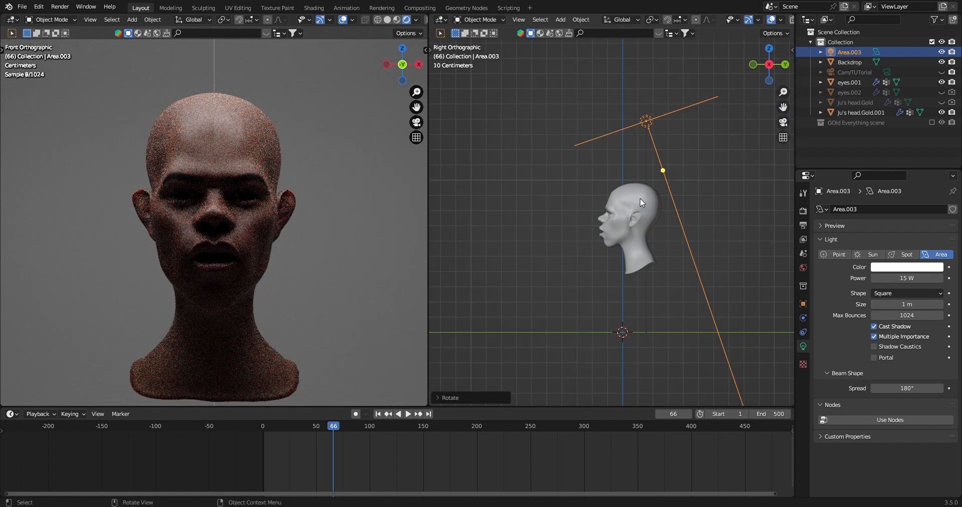
left_click(907, 278)
type("20")
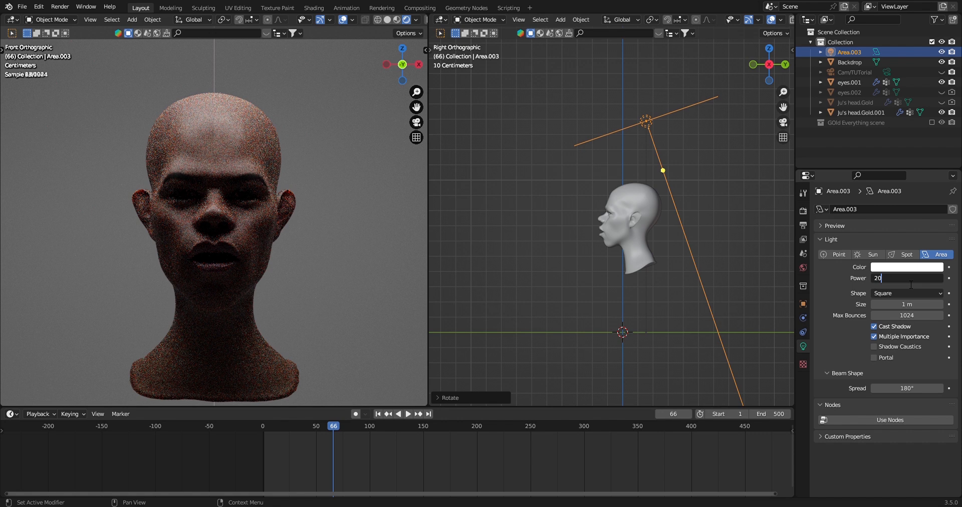
key("Return")
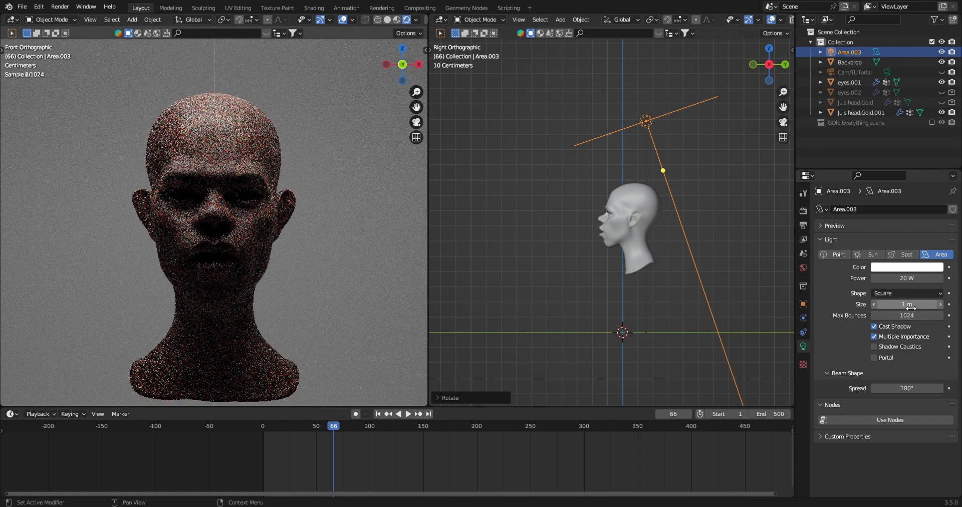
Set the Area.003 light's size to 1.2 m
left_click(910, 305)
type("1.2")
key("Return")
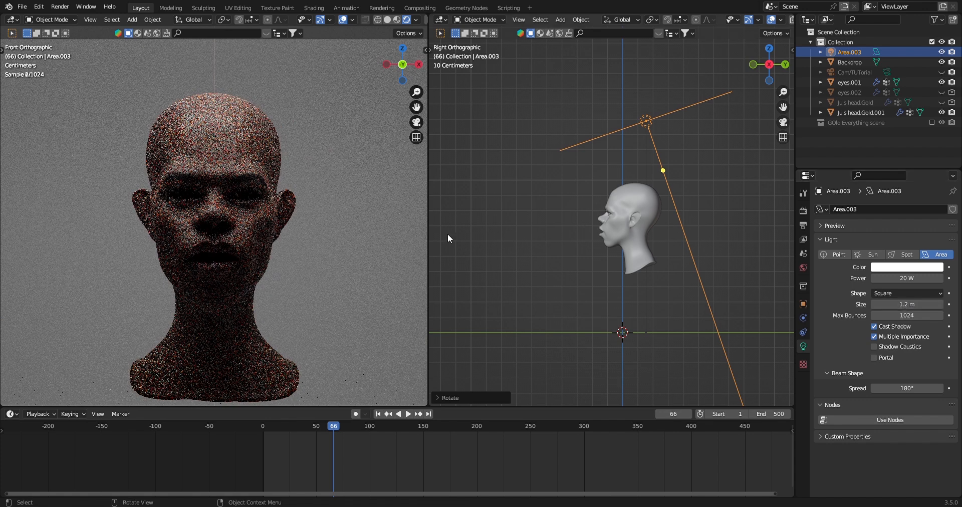
Raise Area.003 about 0.39 m along global Z and move it about 0.12 m forward along global Y
scroll(611, 199, "down", 6)
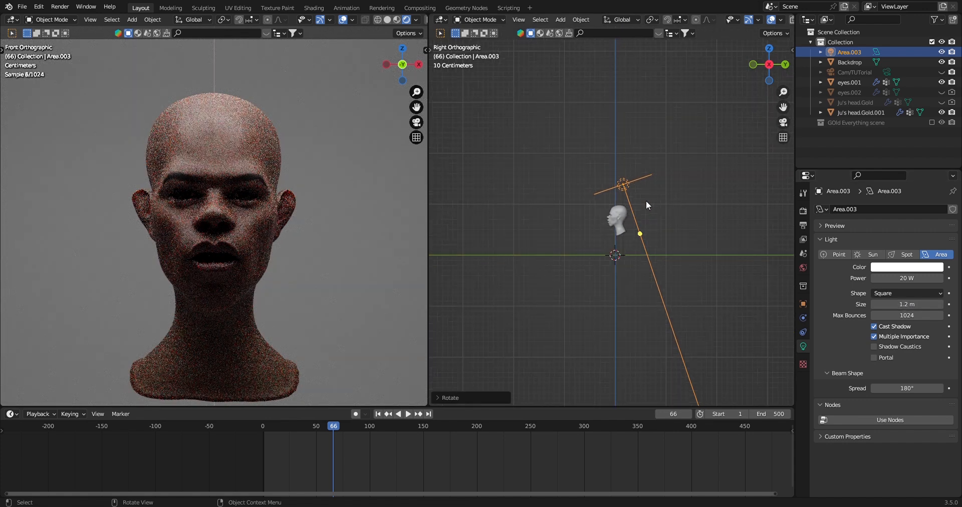
key("g")
key("z")
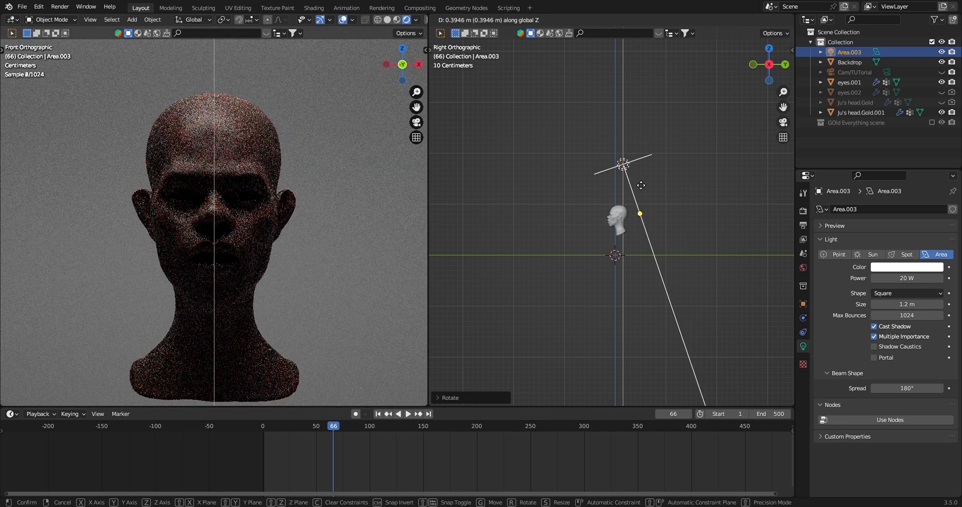
left_click(641, 186)
key("g")
key("y")
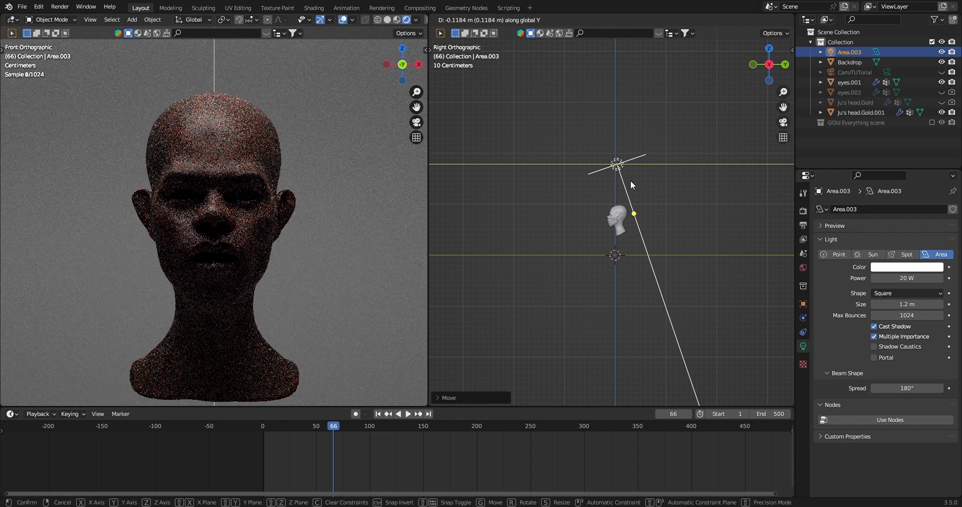
left_click(634, 182)
Move the backdrop's upright wall face and curved faces farther behind the head along global Y, lengthening the floor
middle_click_drag(633, 182, 525, 245)
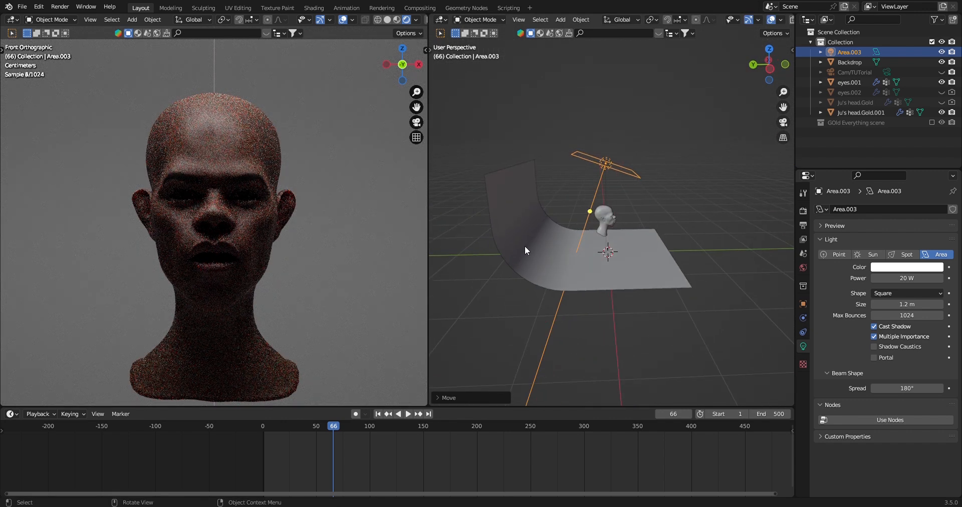
left_click(568, 255)
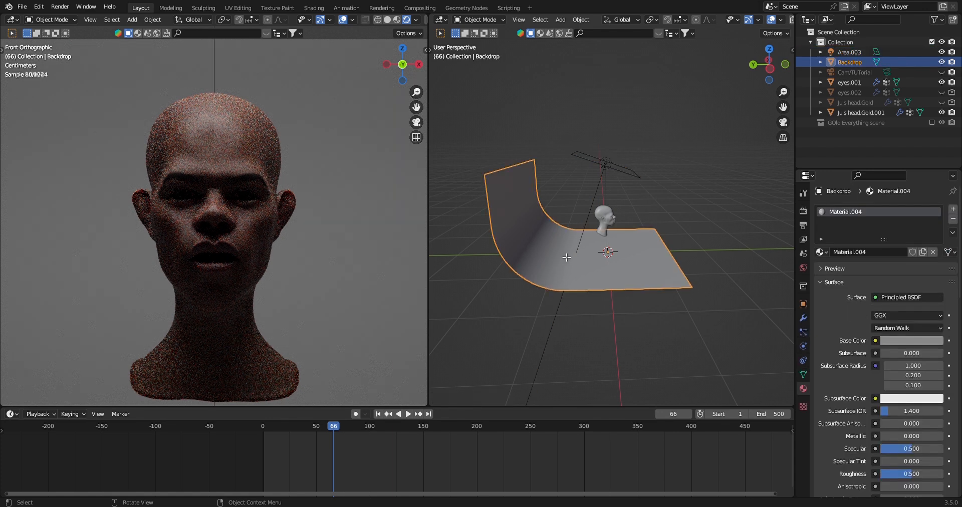
key("Tab")
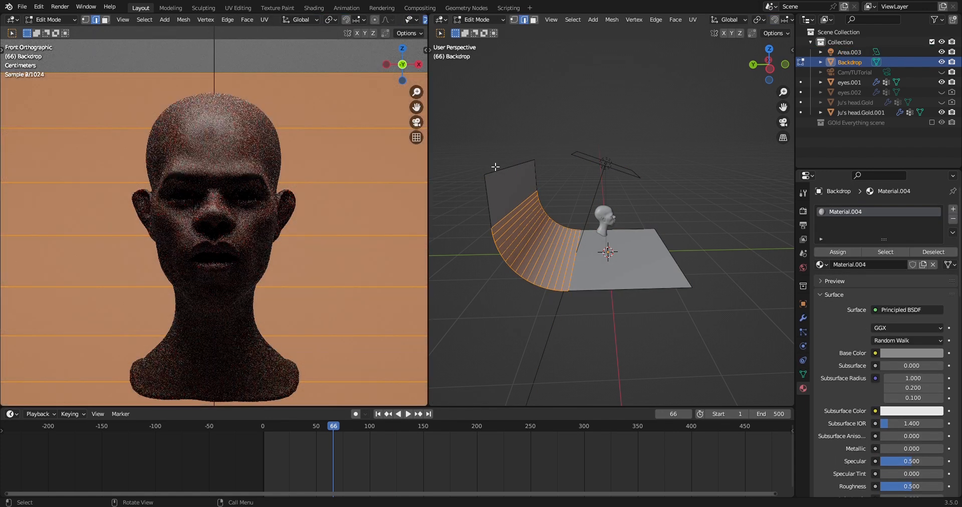
key("3")
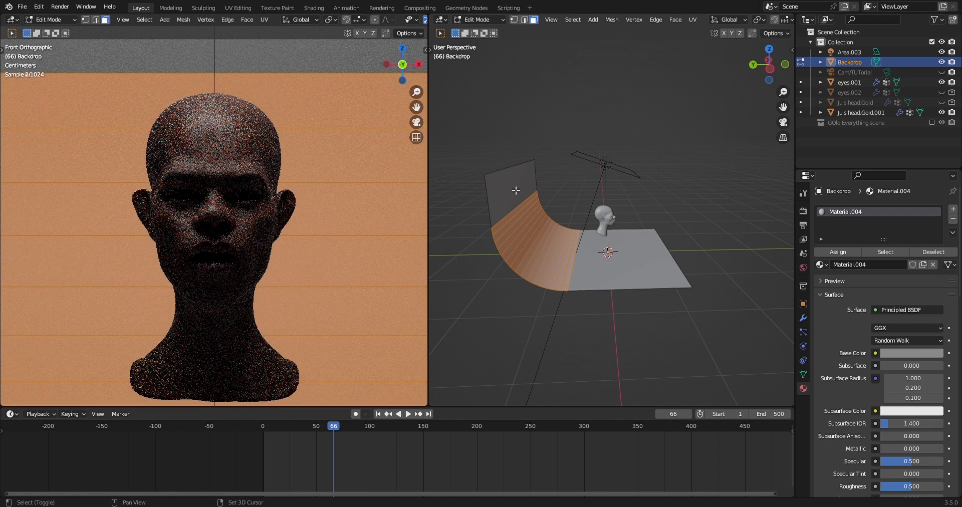
left_click(517, 190, "shift")
key("g")
key("y")
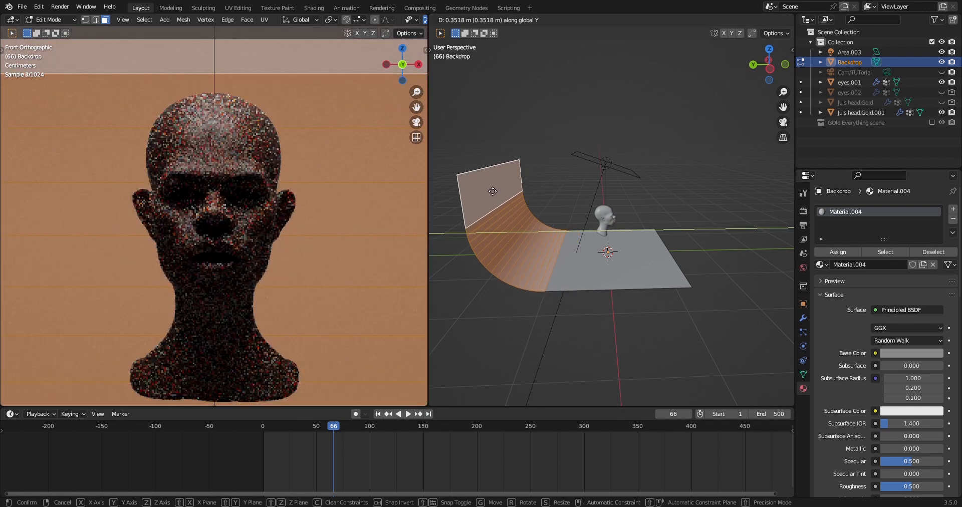
left_click(490, 191)
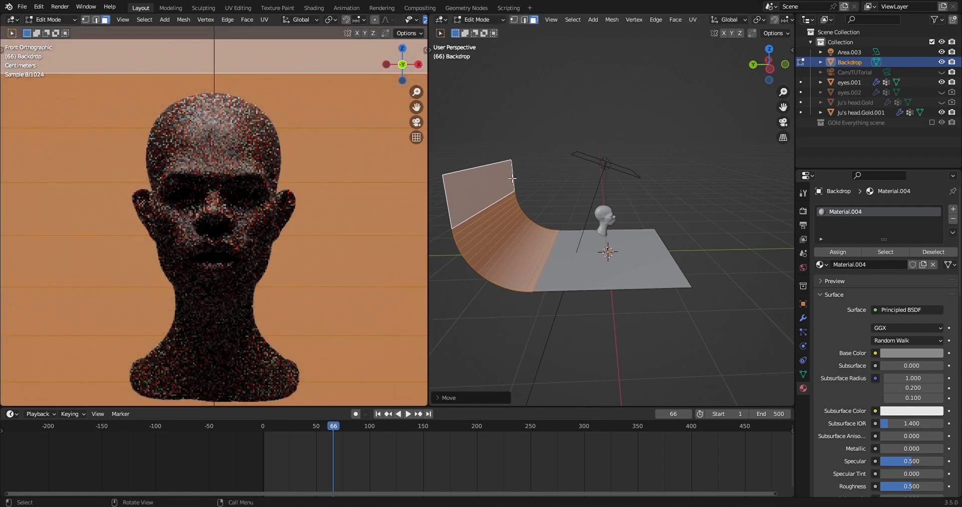
key("Tab")
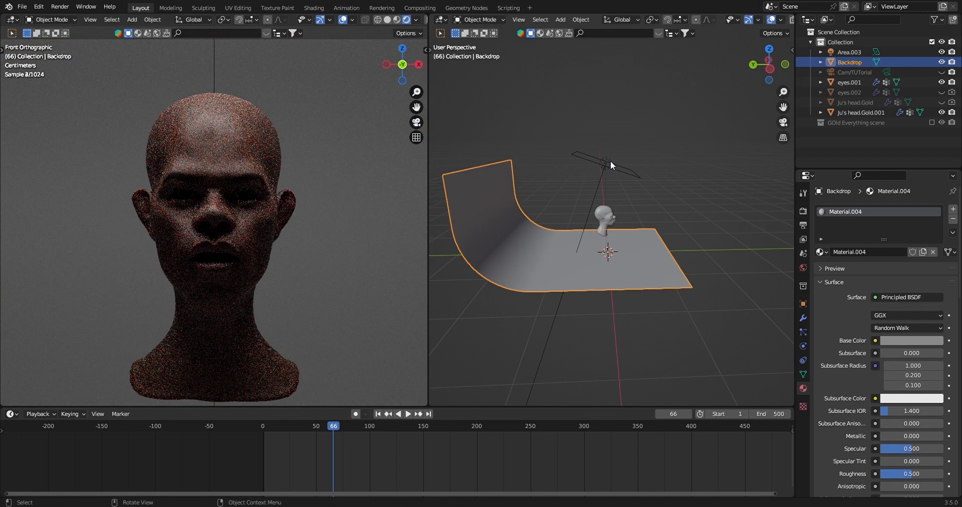
Lower the Area.003 light about 0.15 m along global Z in the right orthographic view
scroll(615, 161, "down", 4)
middle_click_drag(616, 169, 513, 167)
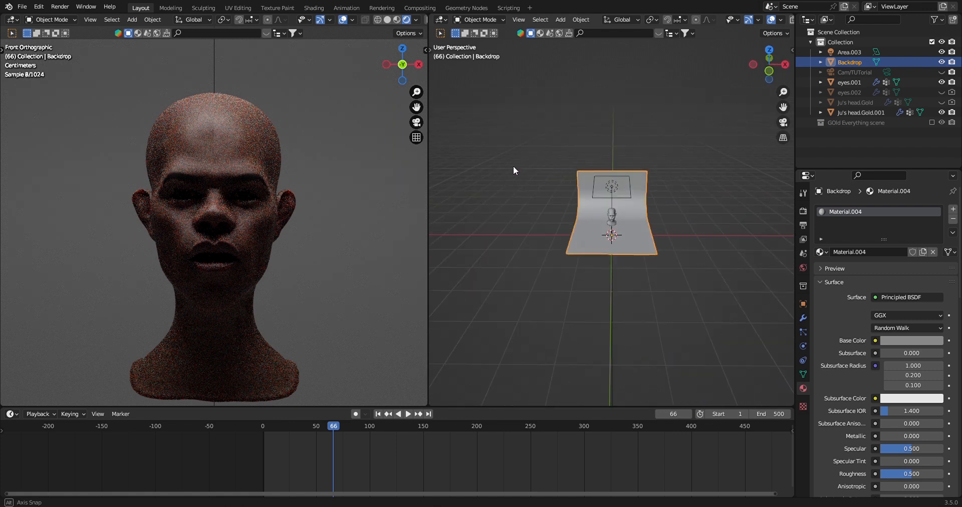
scroll(610, 141, "up", 4)
left_click(611, 137)
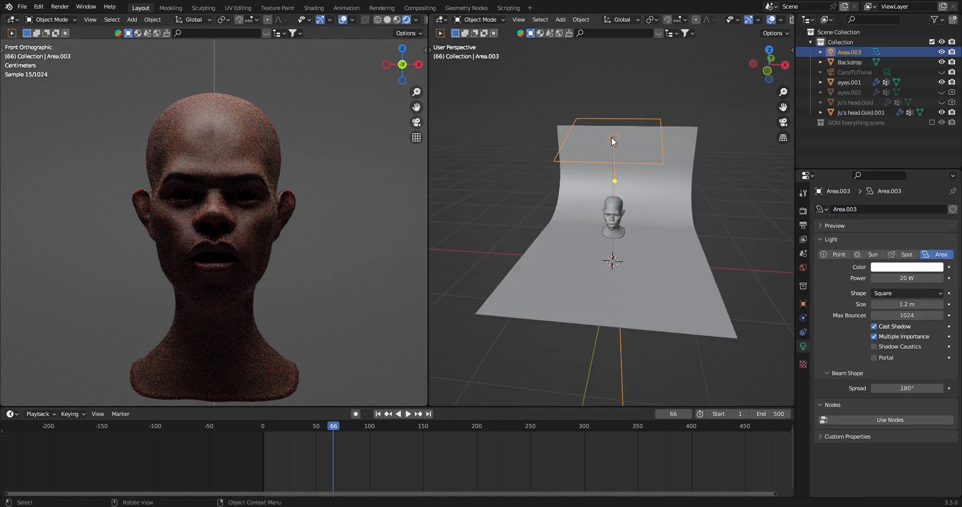
key("KP_3")
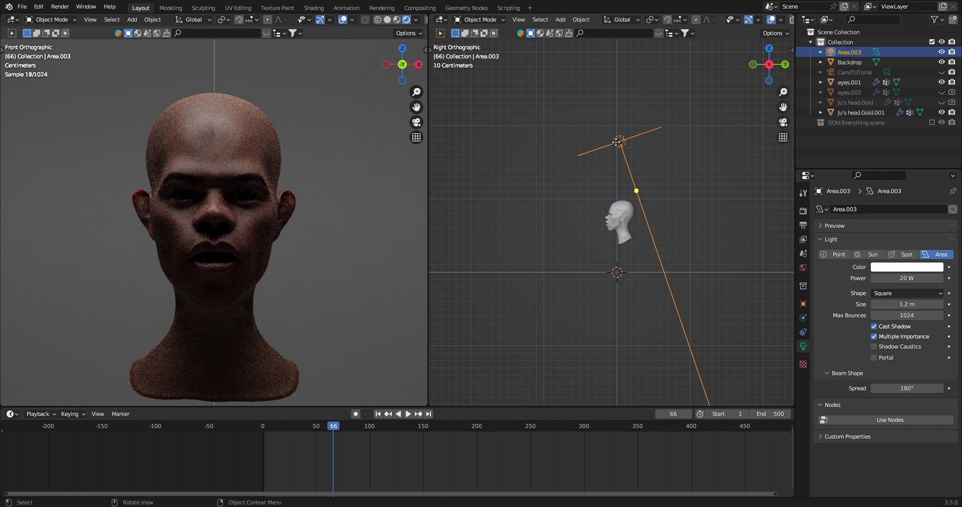
key("g")
key("z")
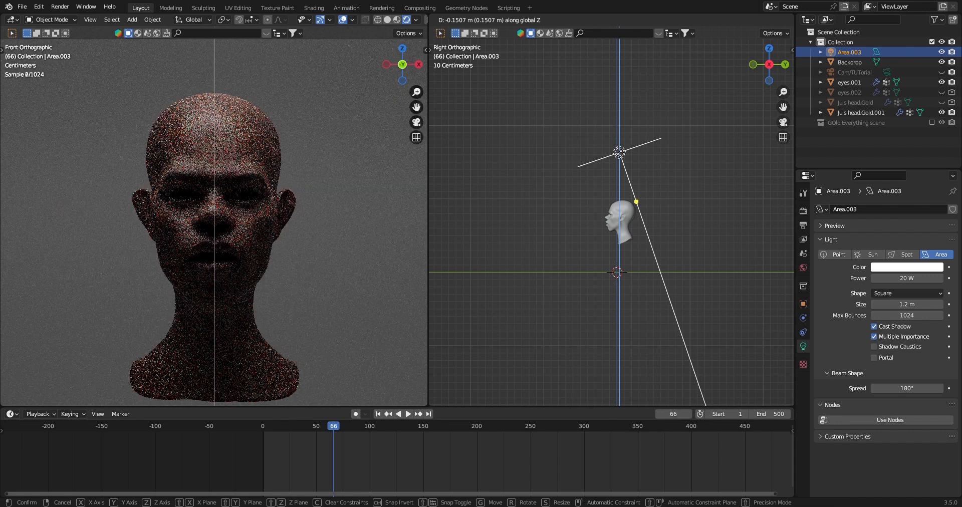
left_click(607, 133)
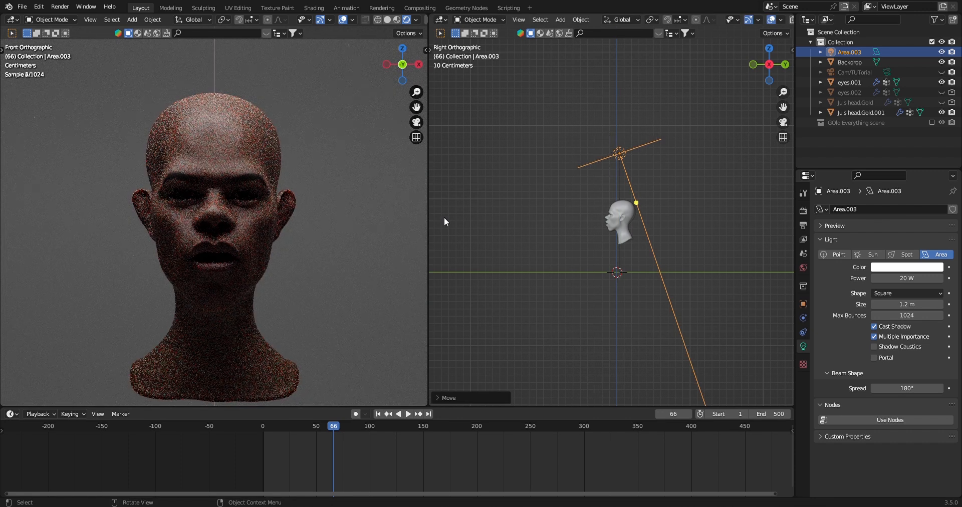
Duplicate the Area.003 light and clear the copy's rotation so that it points straight down
middle_click_drag(537, 166, 616, 163)
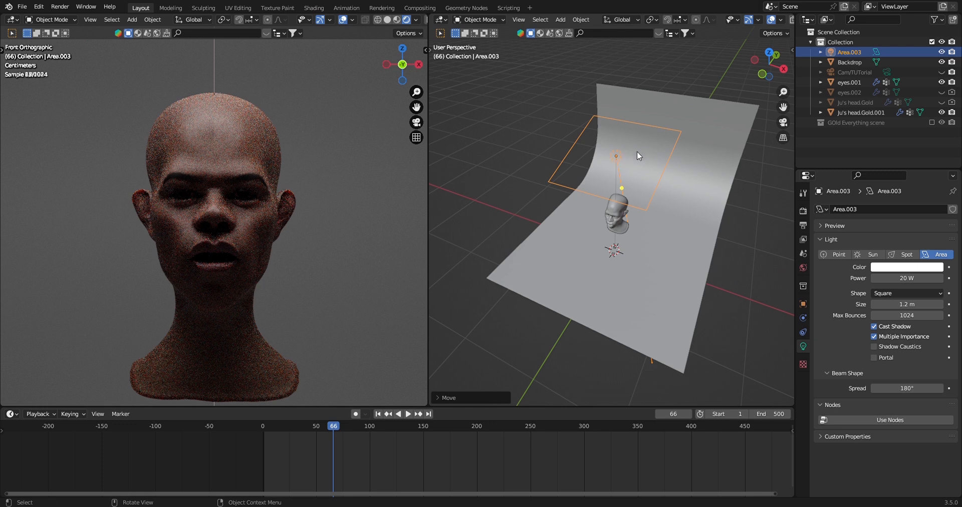
key("shift+d")
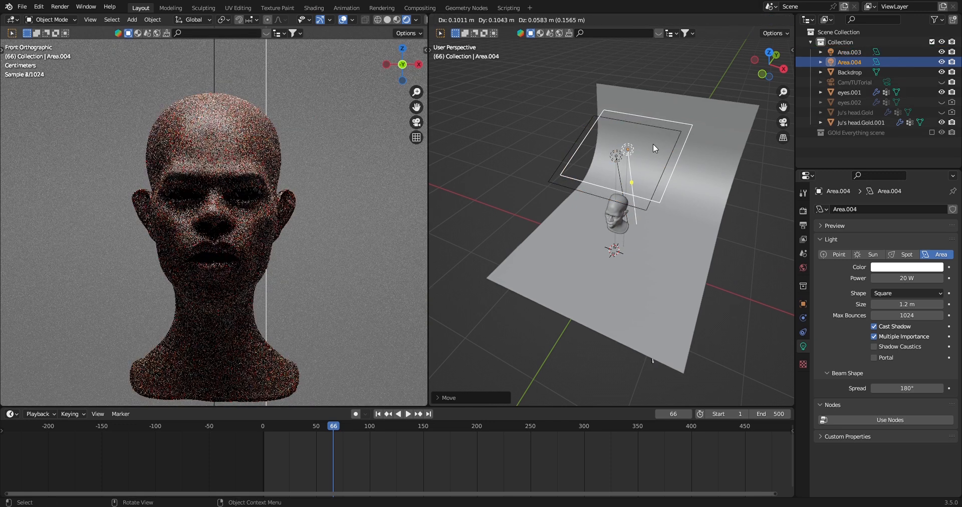
left_click(632, 192)
middle_click_drag(632, 191, 631, 204)
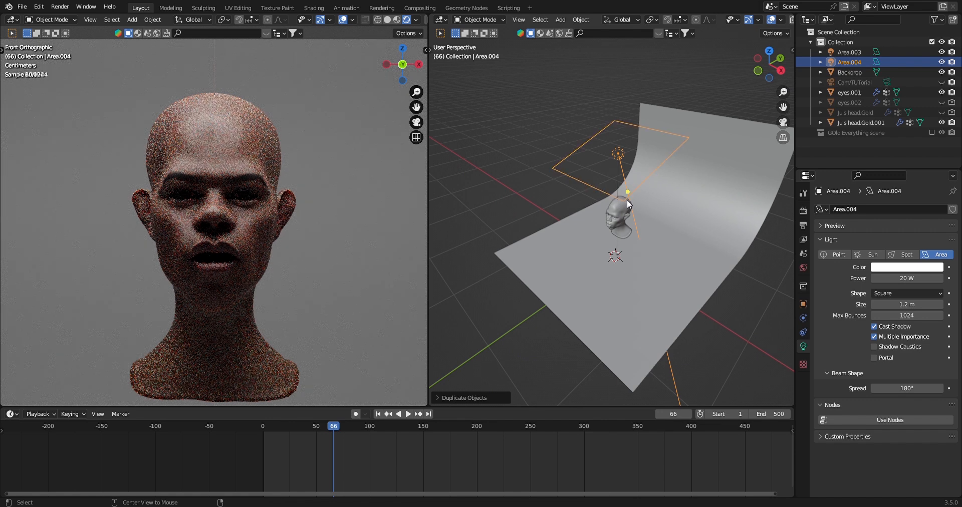
key("alt+r")
scroll(651, 197, "down", 2)
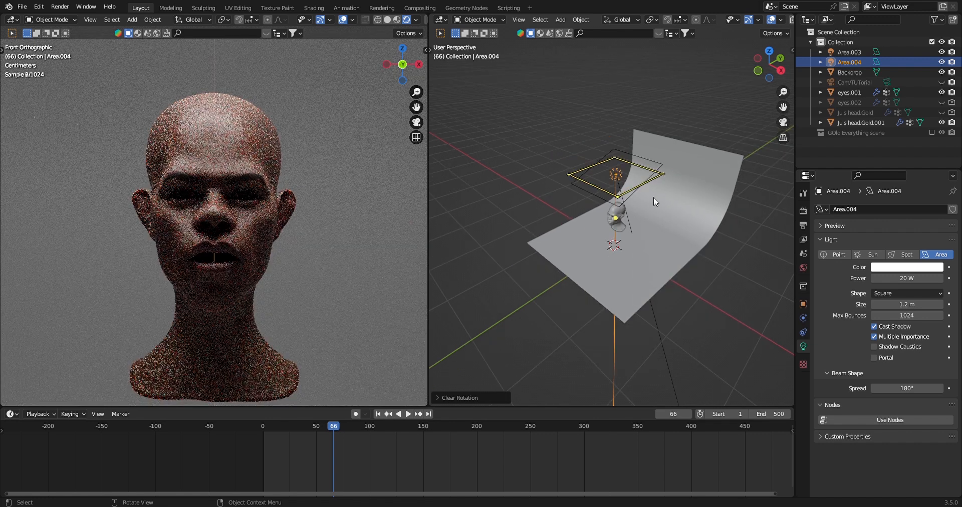
Move Area.004 to one side behind the head and rotate it in the front view to aim at the head
middle_click_drag(656, 202, 640, 207)
key("g")
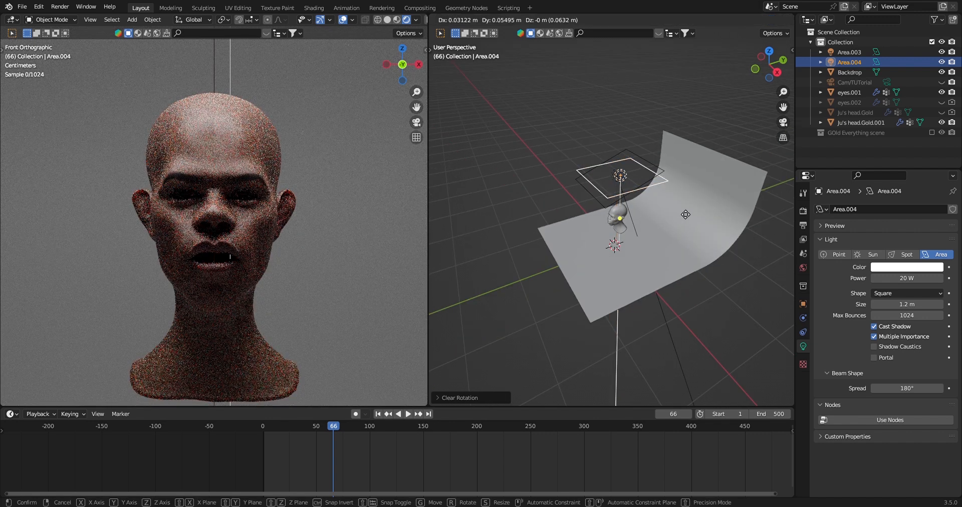
left_click(699, 211)
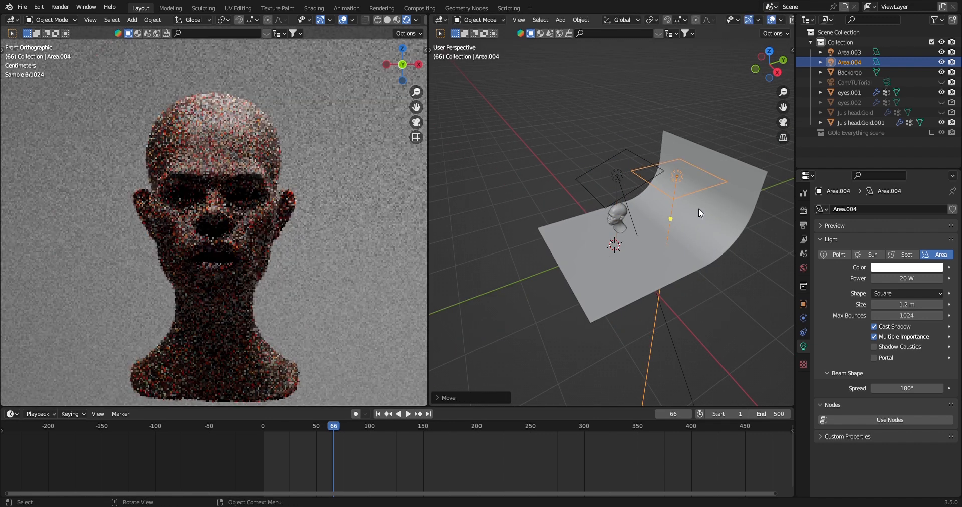
key("KP_1")
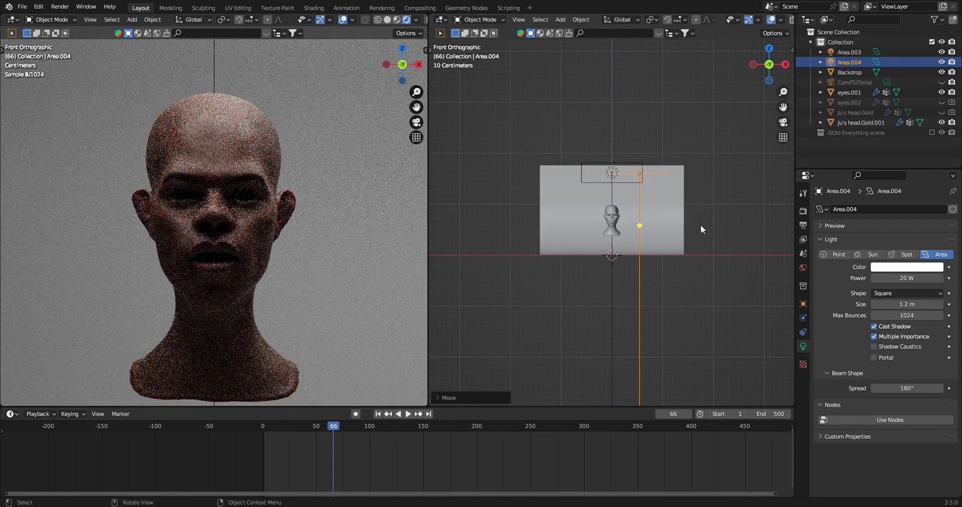
key("s")
key("r")
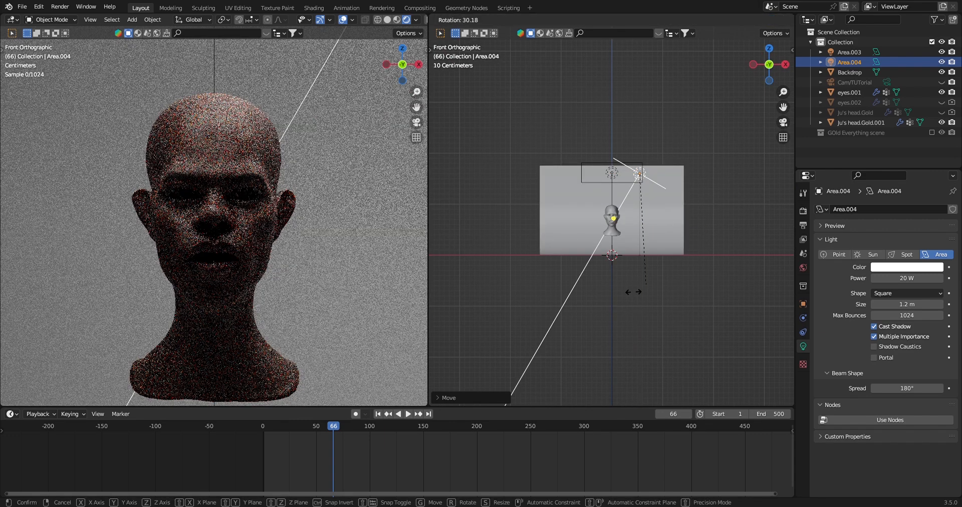
left_click(632, 290)
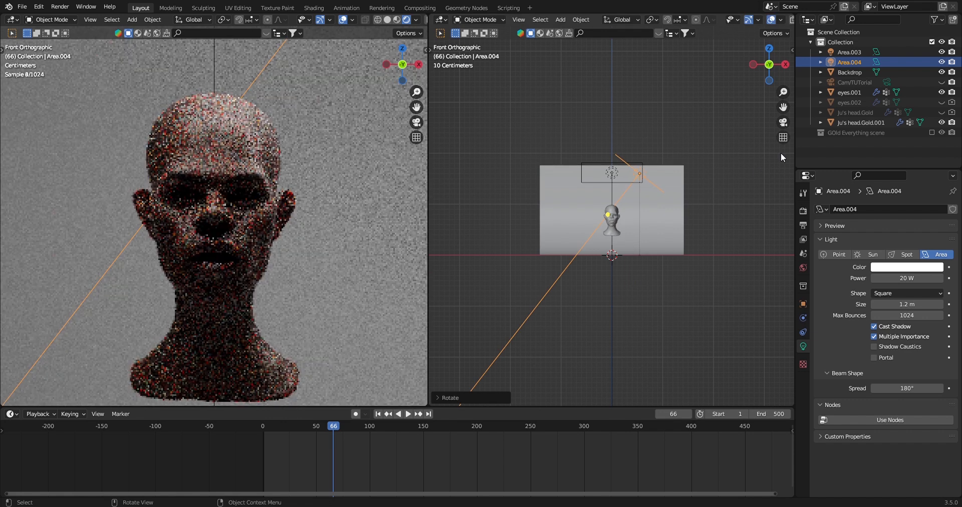
Hide Area.003 in the viewport and shift Area.004 farther outward from the head and slightly down
left_click(942, 52)
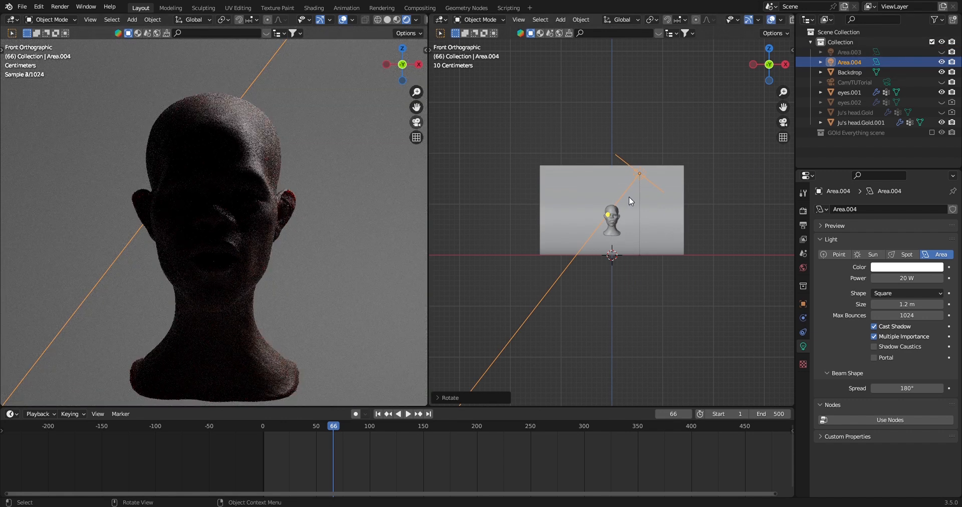
left_click(661, 219)
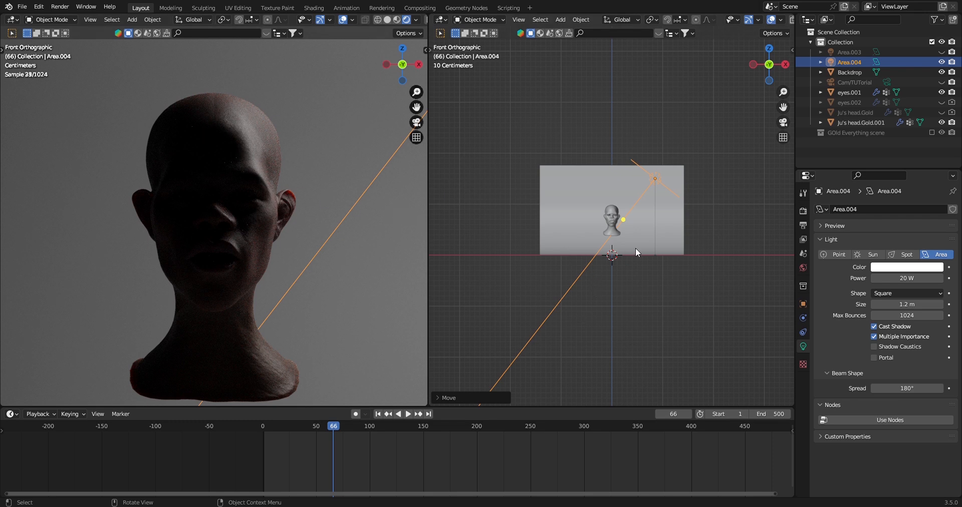
Move Area.004 about 0.033 m toward the head along global X
middle_click_drag(678, 227, 590, 271)
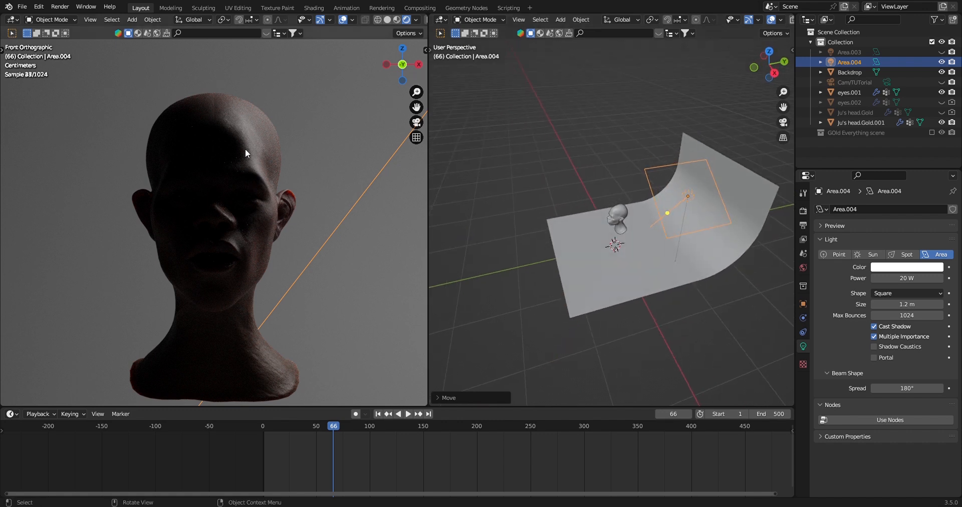
key("g")
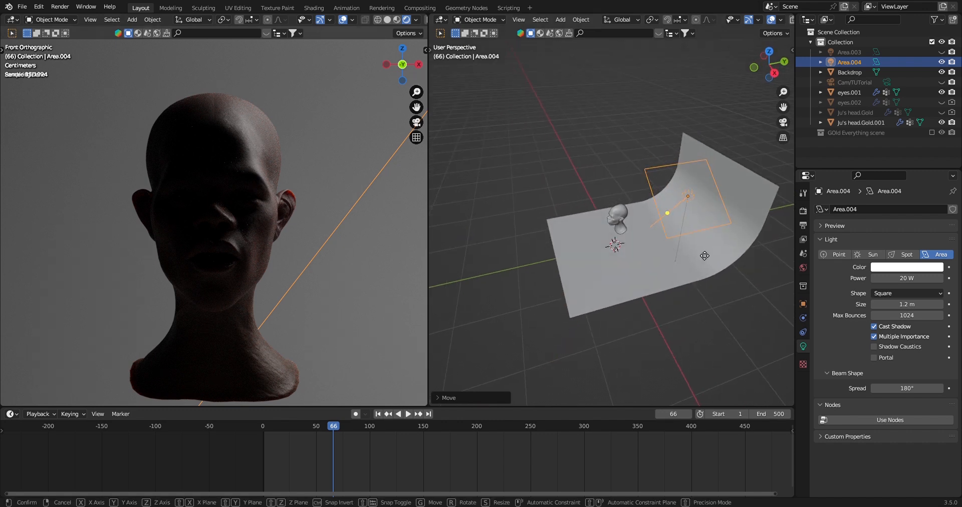
key("x")
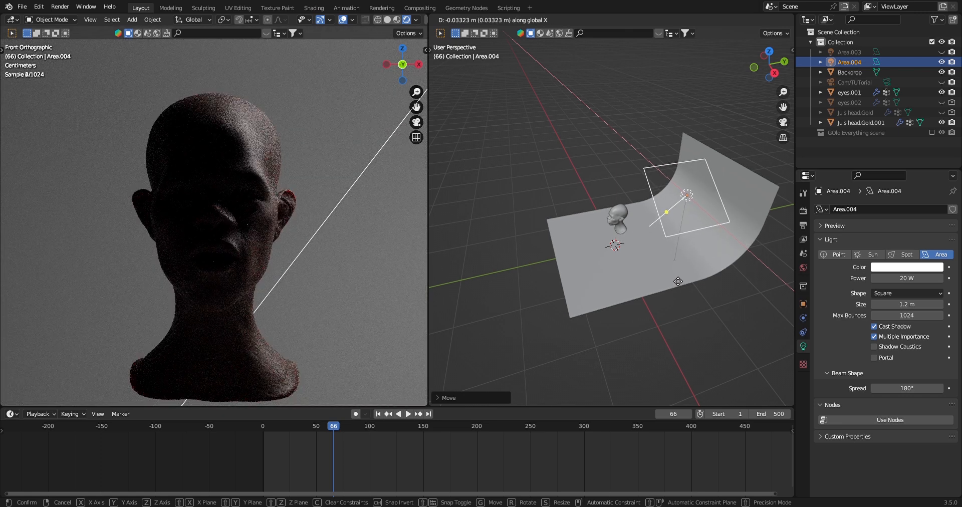
left_click(678, 281)
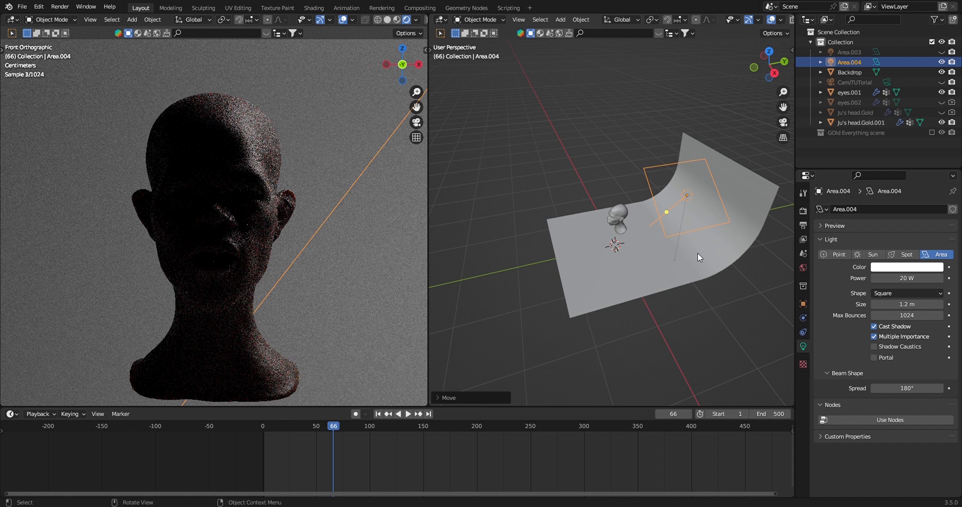
Move Area.004 about 0.68 m forward along global Y, from behind the head toward its side
key("g")
key("y")
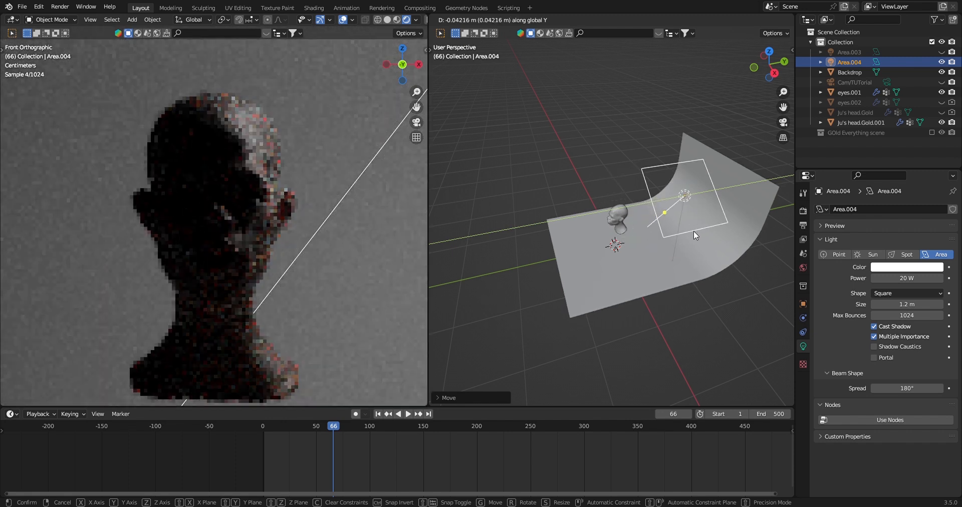
left_click(698, 235)
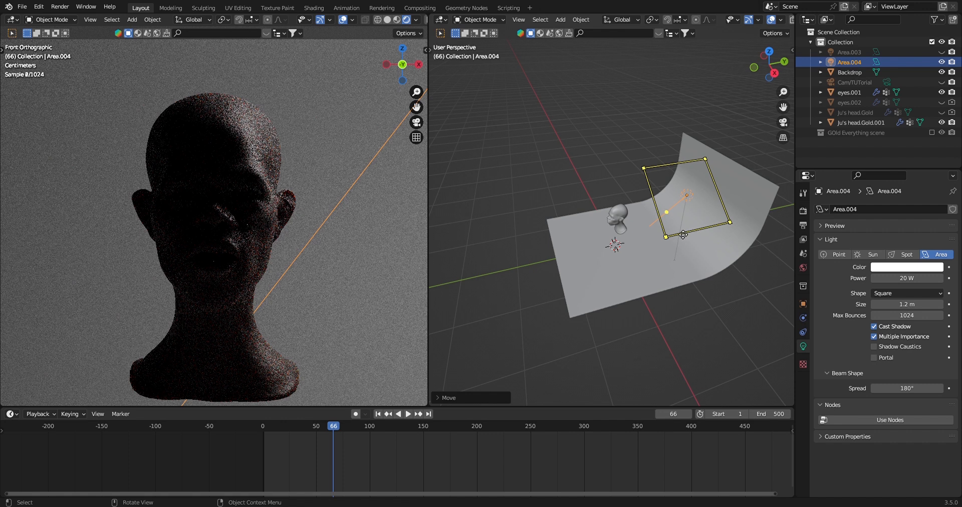
key("g")
key("y")
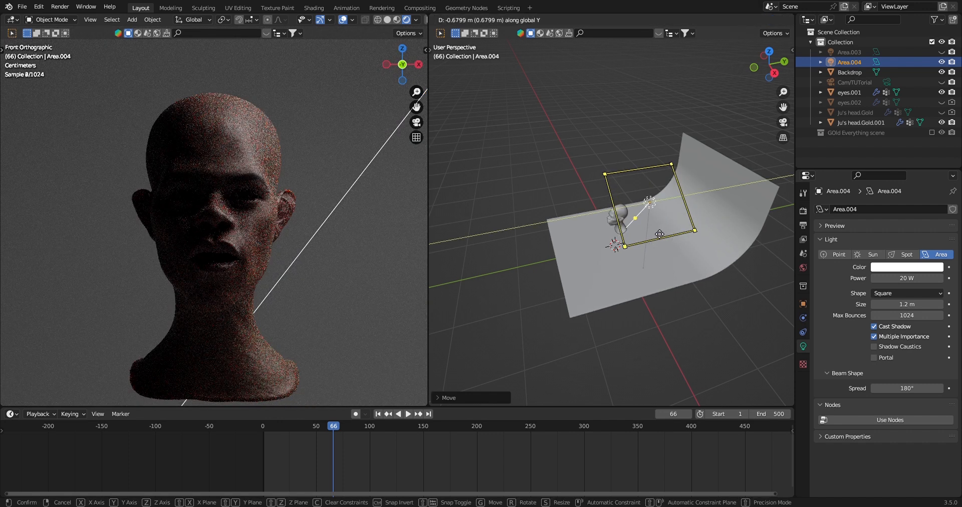
left_click(534, 229)
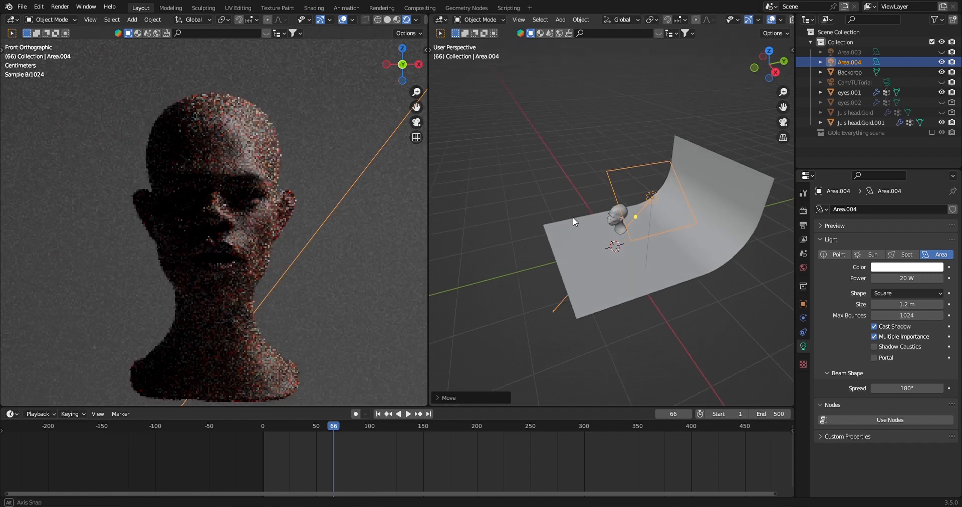
Rotate Area.004 in the front view to tilt its beam more directly onto the head
middle_click_drag(573, 218, 657, 207)
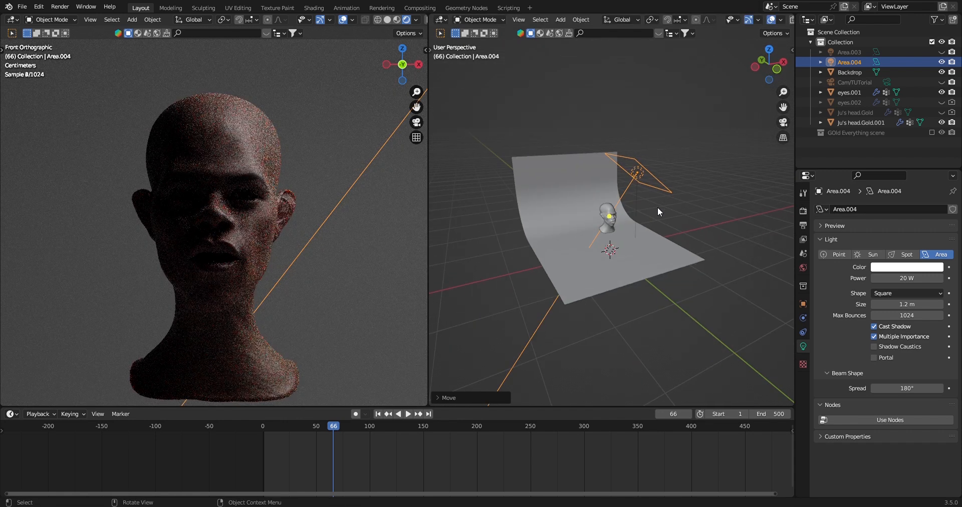
key("KP_1")
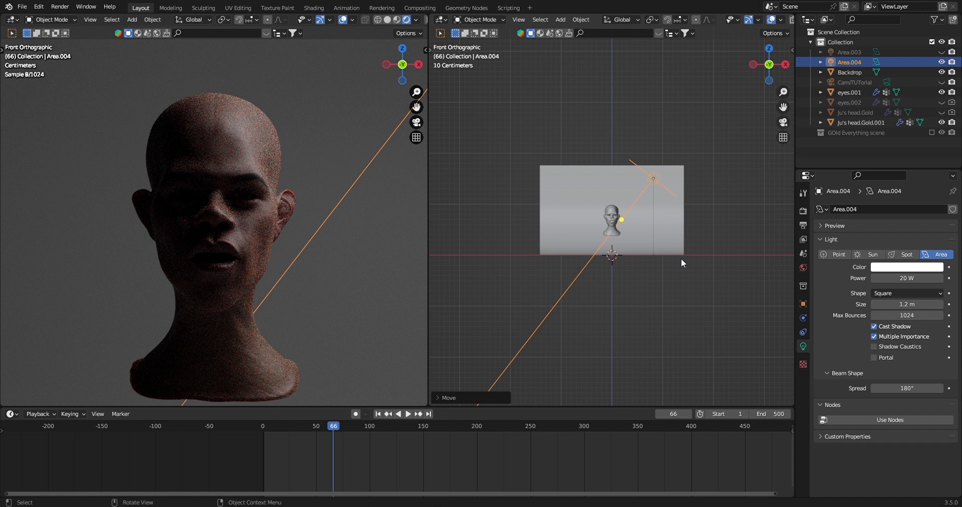
key("r")
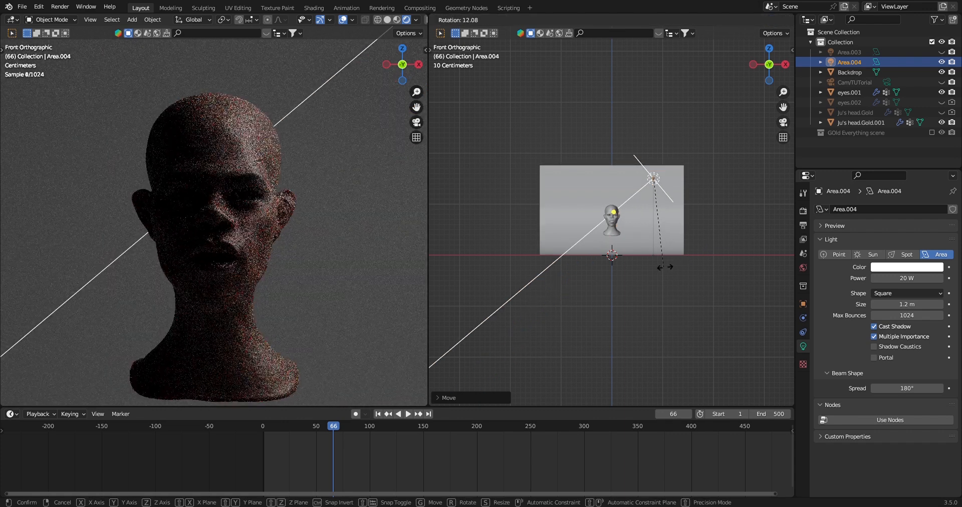
left_click(651, 245)
Move Area.004 slightly toward the backdrop along global Y and rotate it about 15° around global Z
middle_click_drag(641, 222, 631, 284)
key("g")
key("y")
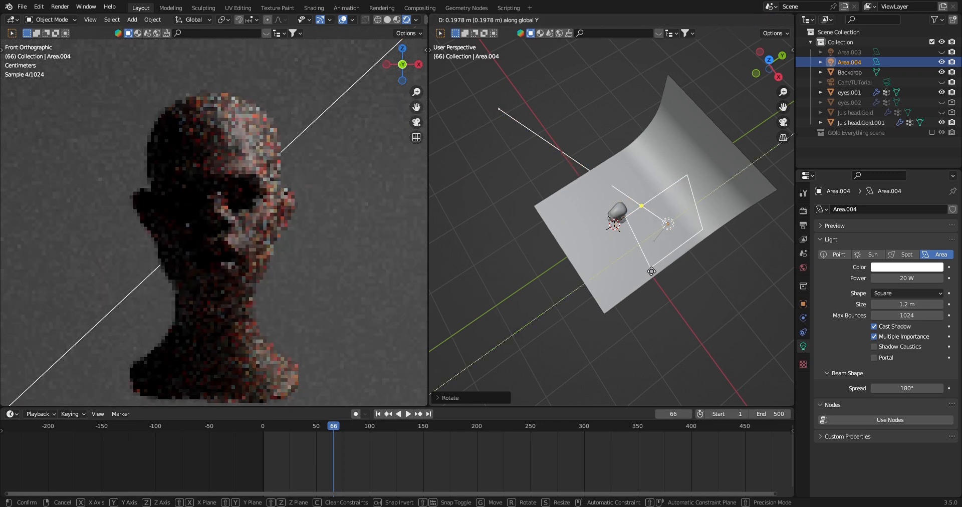
left_click(651, 272)
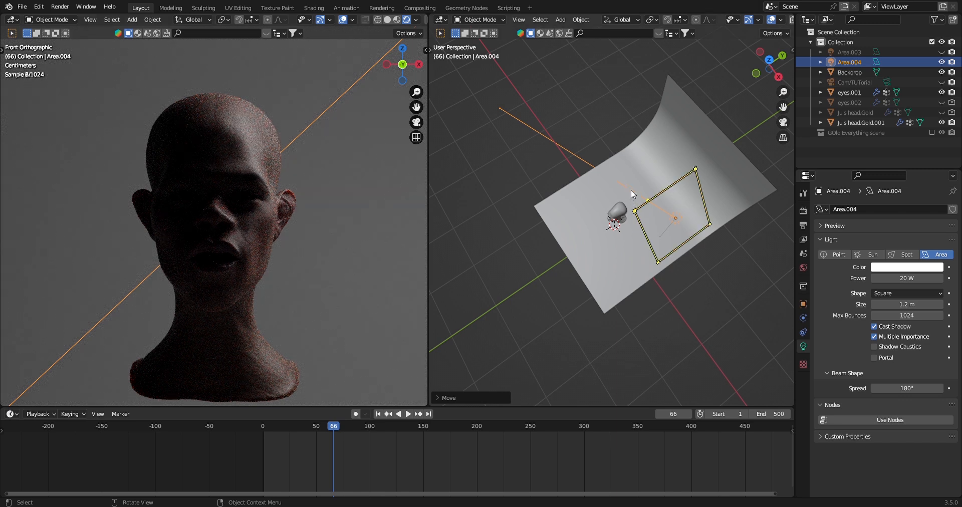
key("r")
key("z")
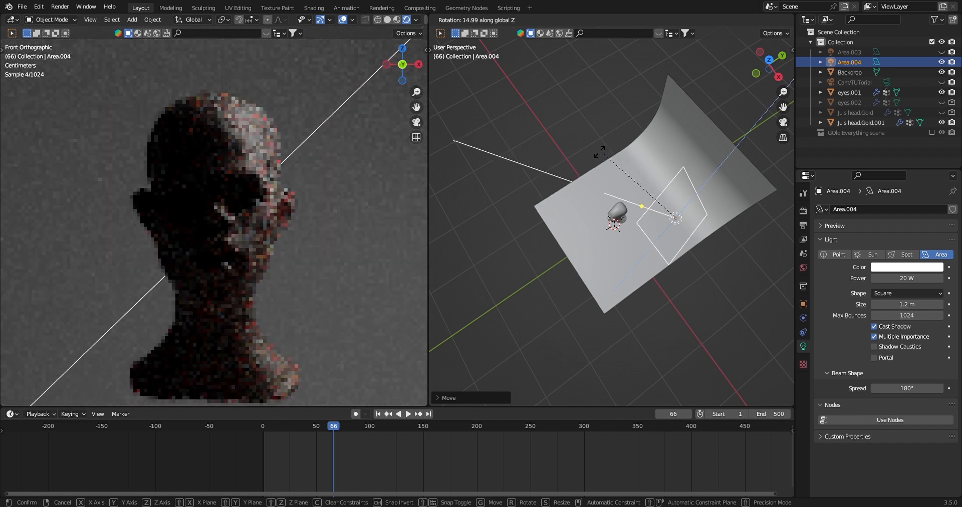
left_click(602, 149)
Rotate Area.004 about 7° from a side angle to refine its aim at the head
middle_click_drag(602, 149, 615, 104)
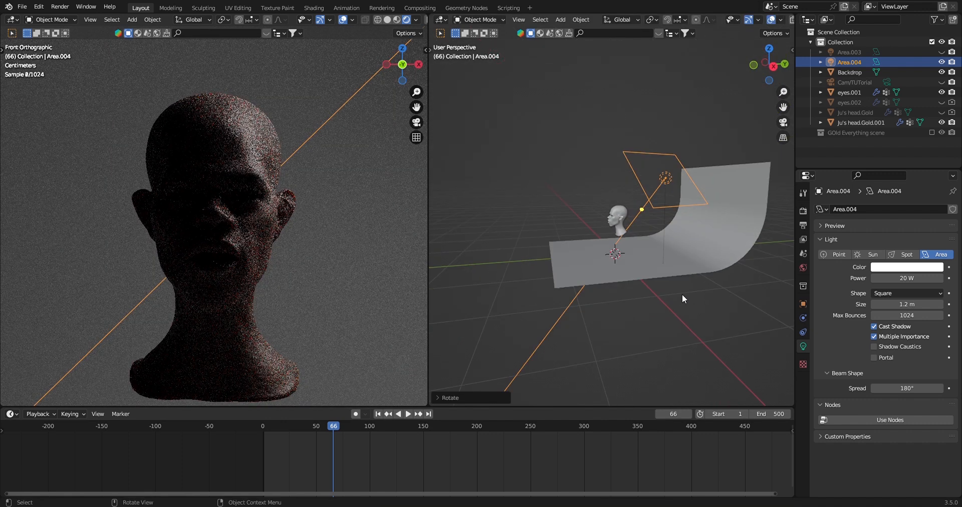
middle_click_drag(701, 335, 727, 311)
key("r")
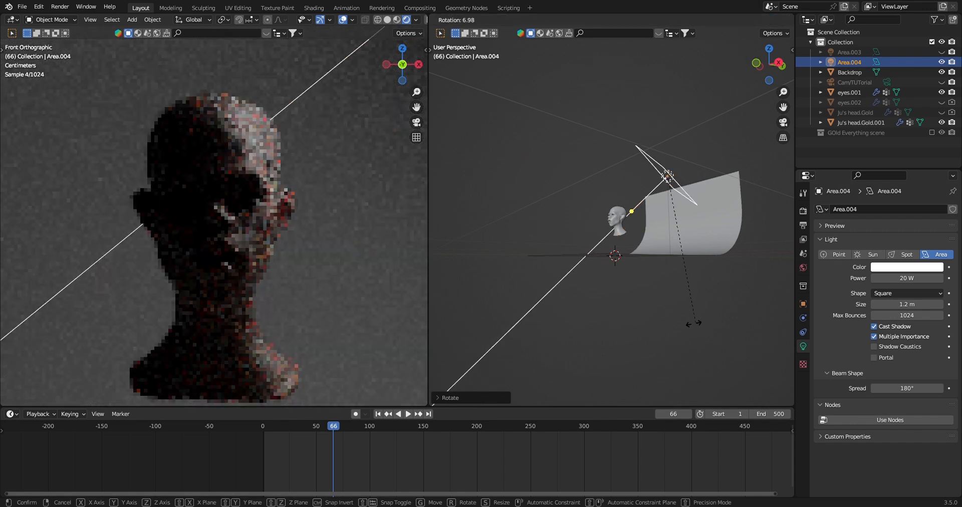
left_click(687, 305)
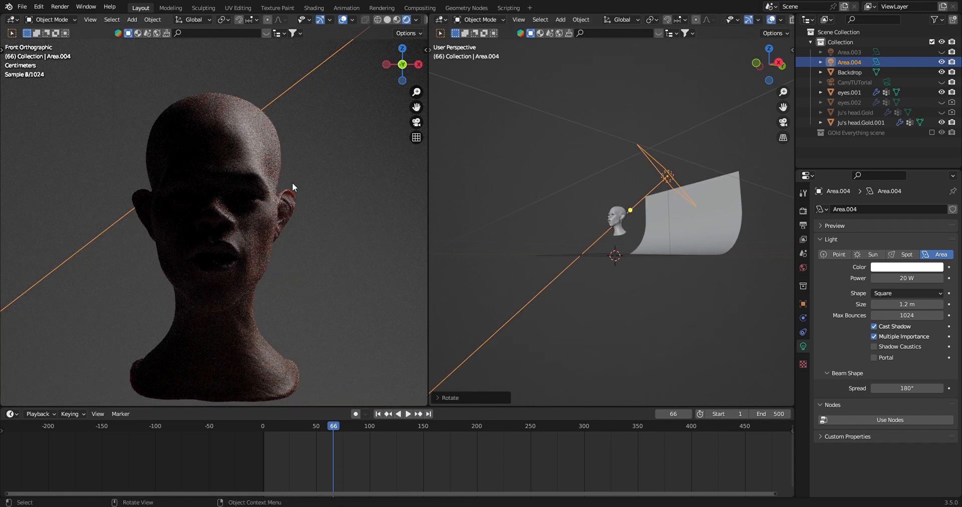
scroll(292, 183, "down", 3)
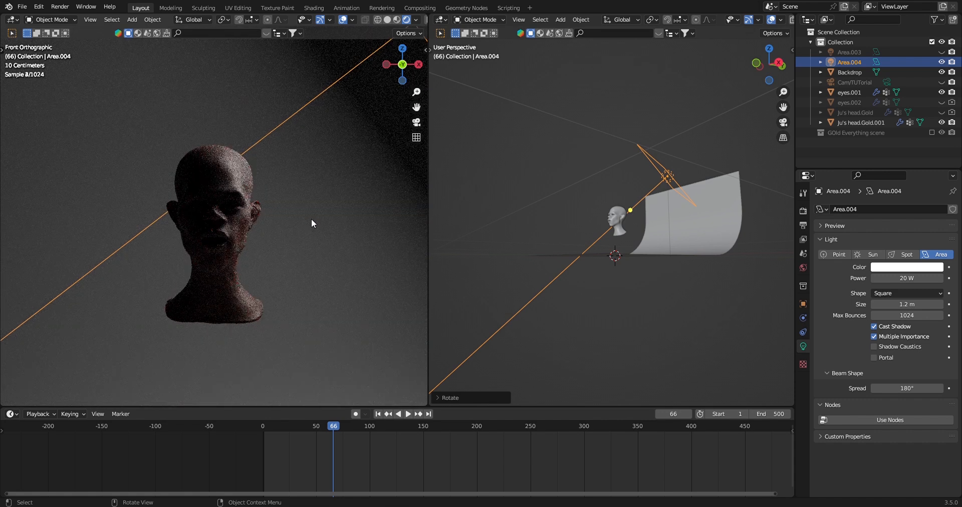
scroll(311, 220, "up", 2)
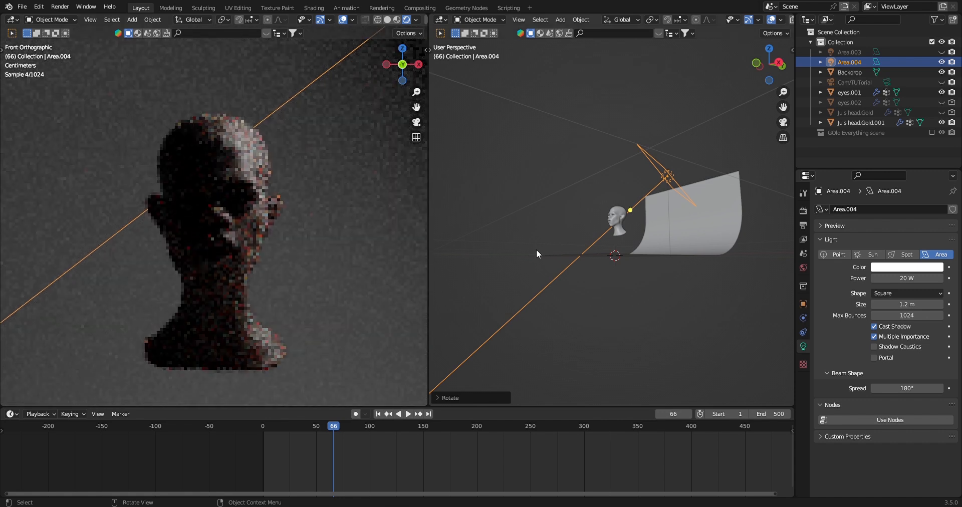
Set the size of the Area.004 light to 1 m
left_click(932, 307)
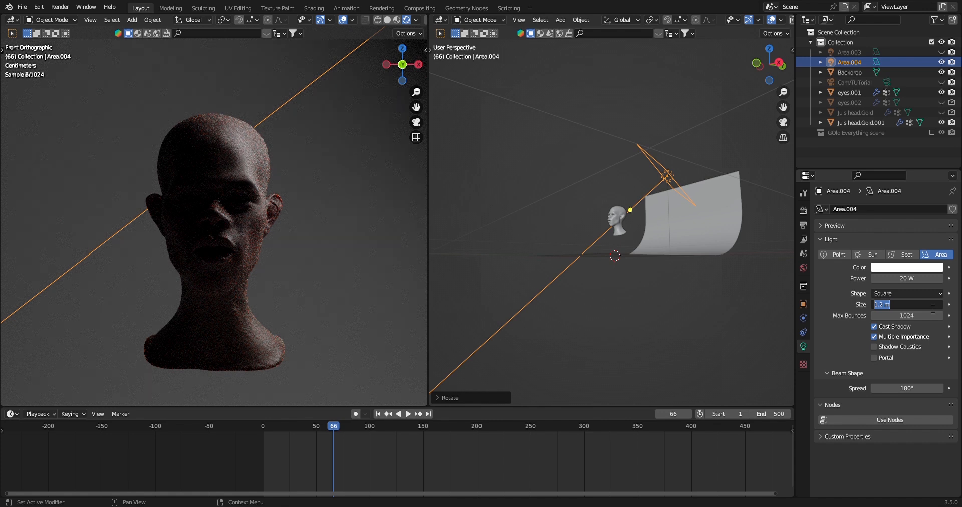
type("1")
key("Return")
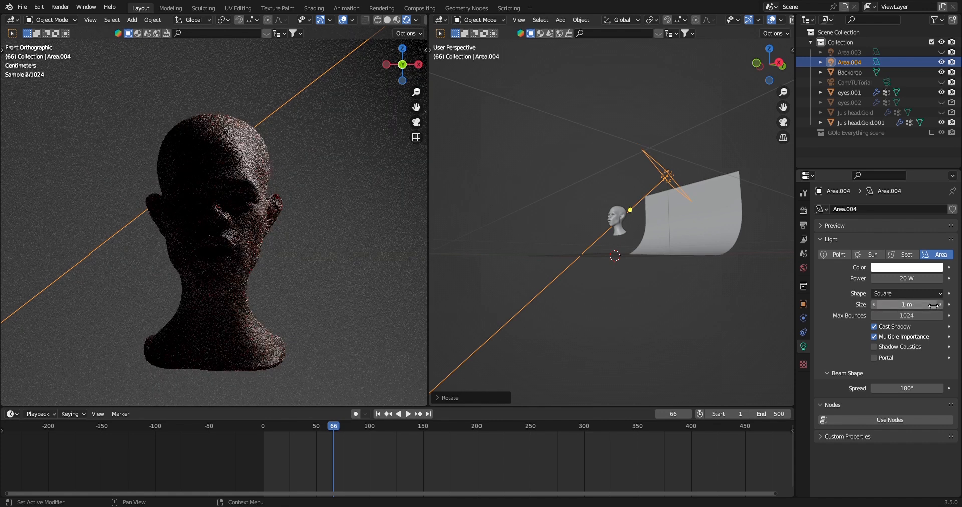
Try a 0.5 m size for Area.004 and set it back to 1 m
left_click(903, 304)
type(".5")
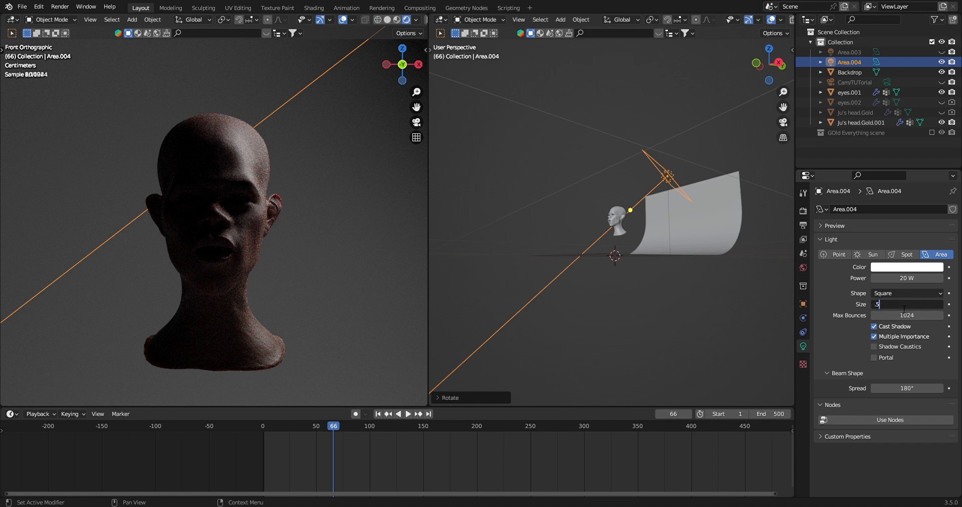
key("Return")
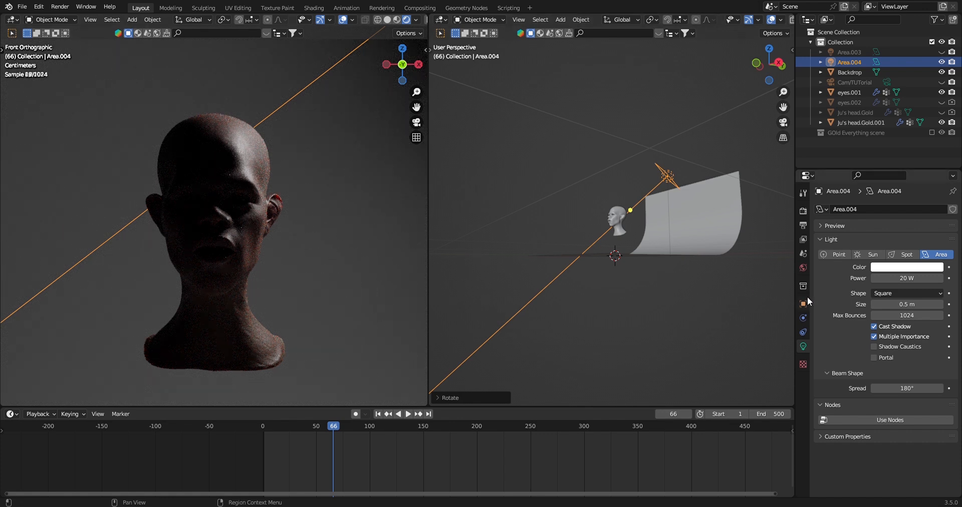
left_click(908, 305)
type("1")
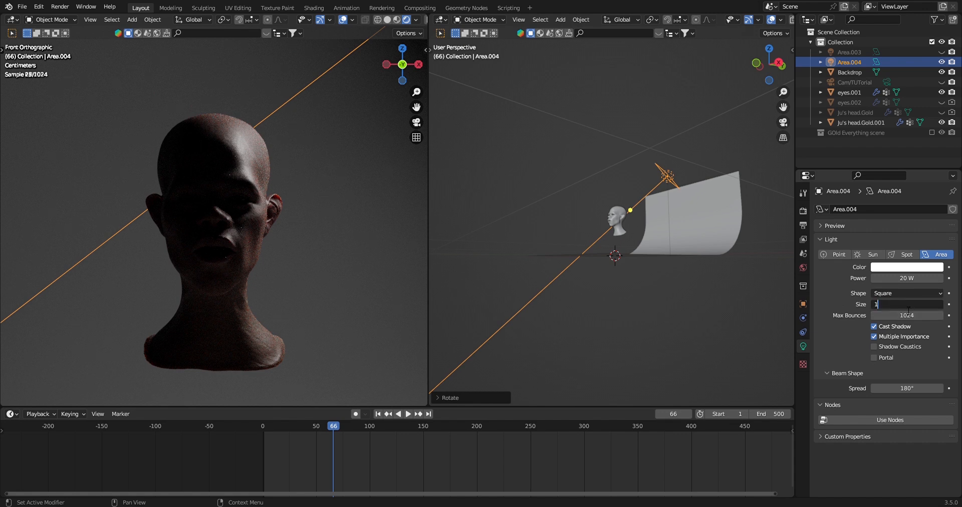
key("Return")
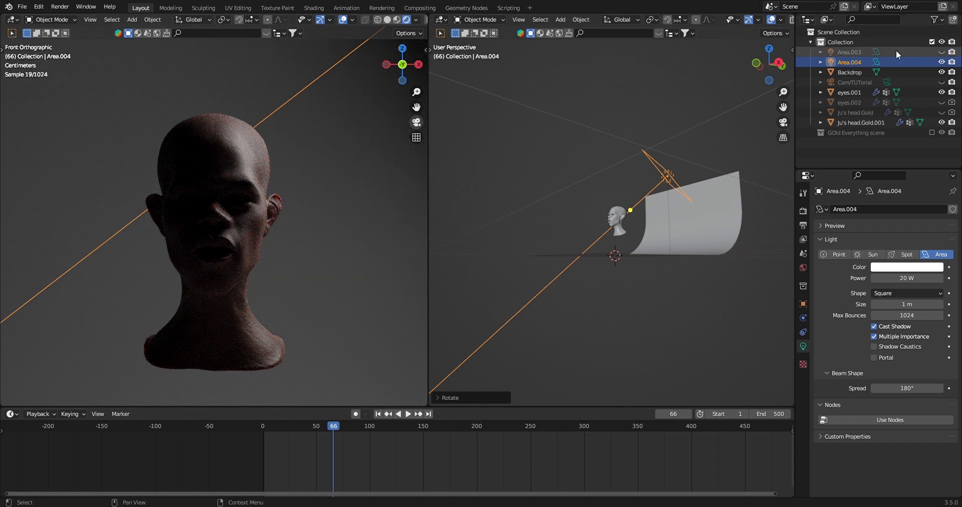
Show Area.003 in the viewport again and toggle Area.004 off and on to compare the lighting
left_click(940, 52)
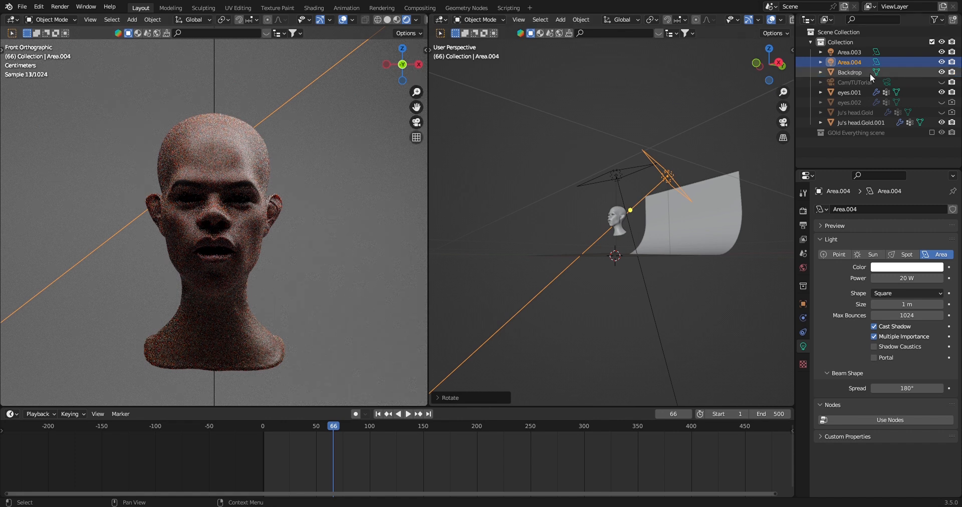
left_click(941, 62)
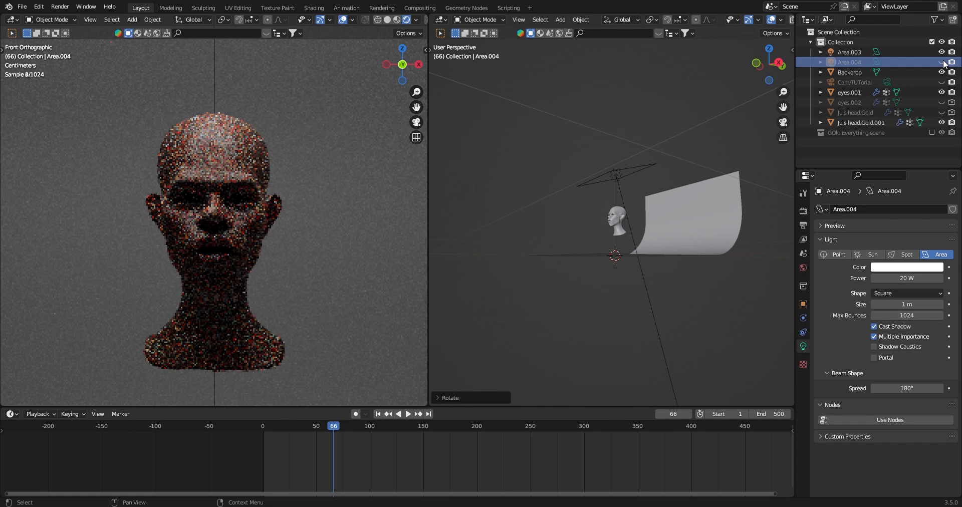
left_click(943, 62)
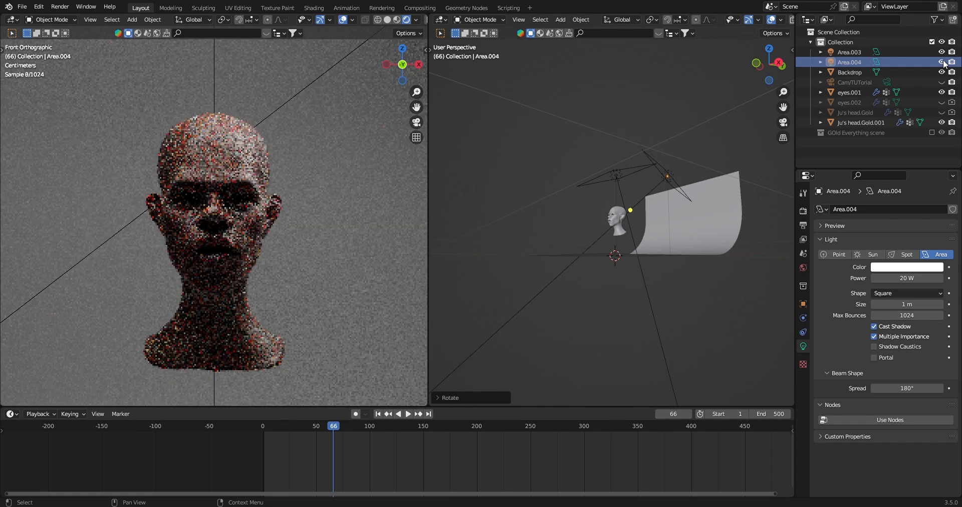
left_click(942, 62)
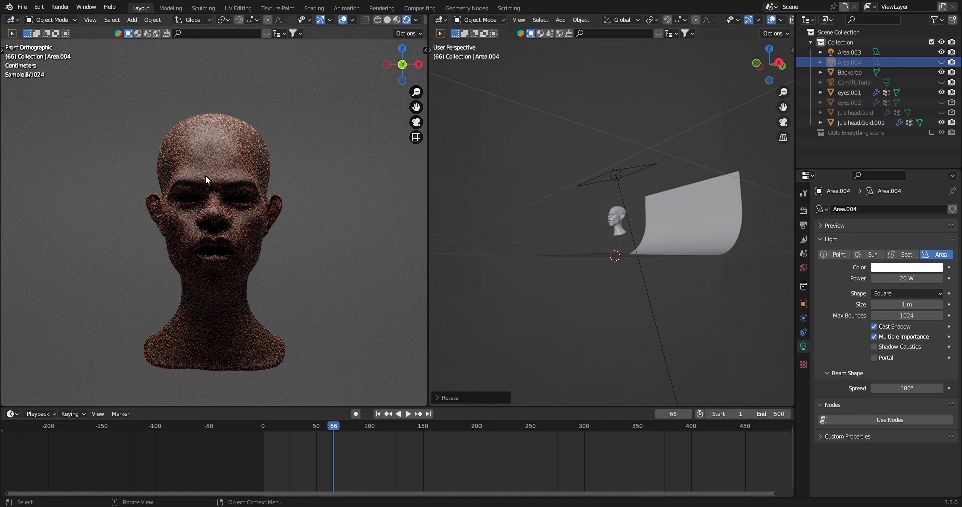
left_click(941, 62)
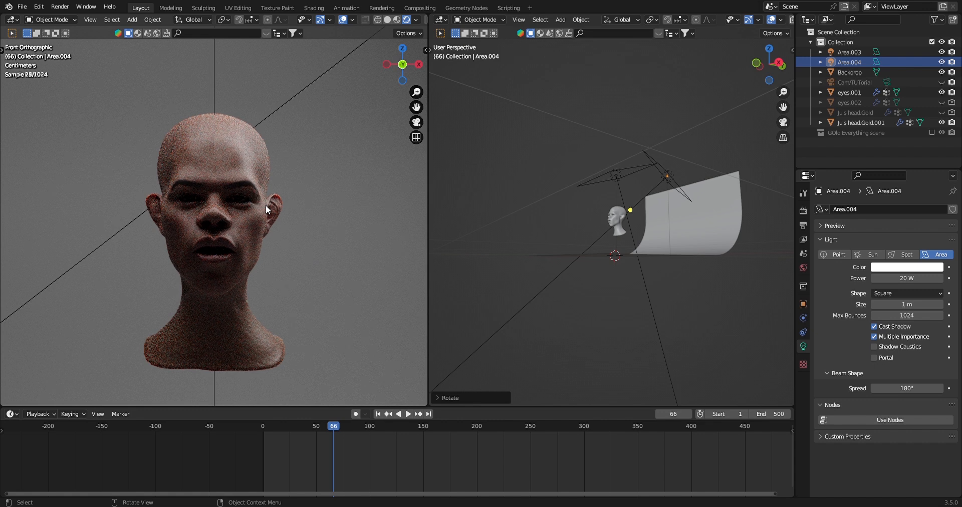
Darken the base color of the backdrop's material to a deep grey
left_click(741, 221)
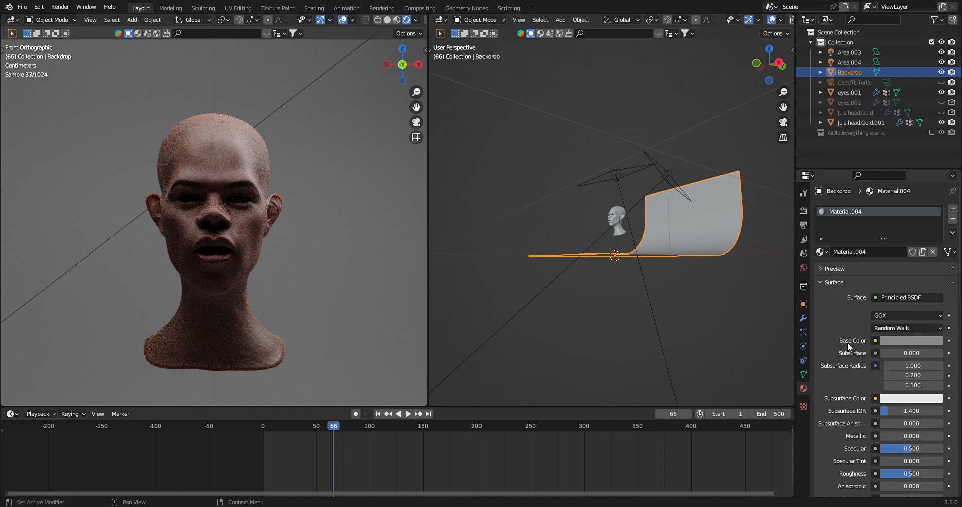
left_click(892, 339)
left_click(934, 238)
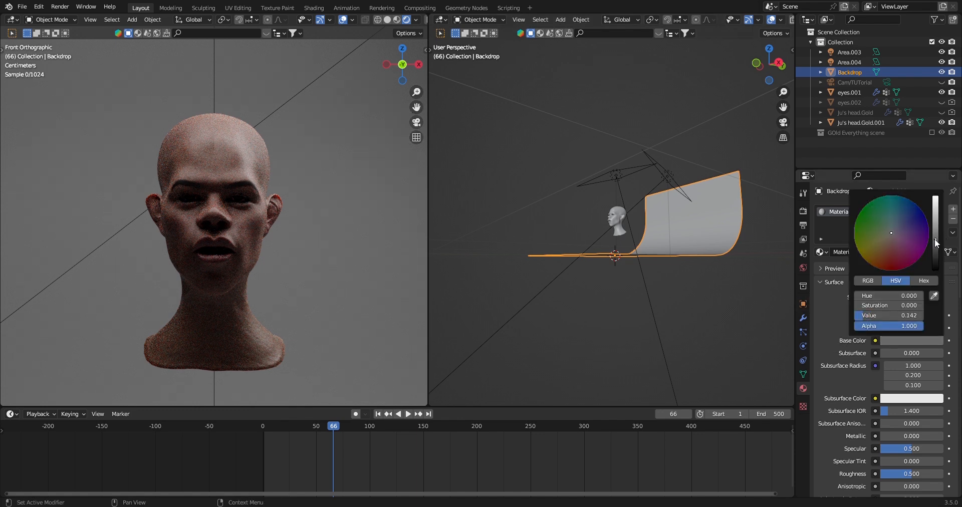
left_click(933, 247)
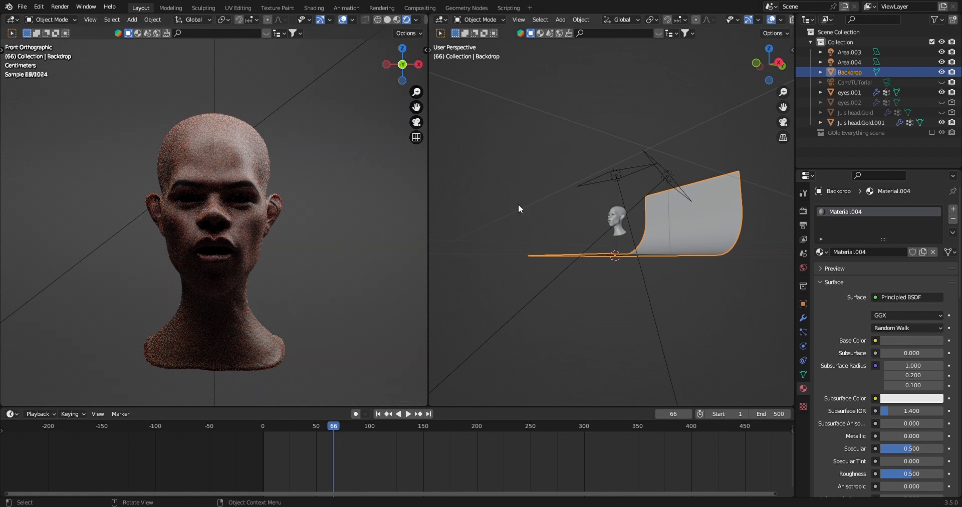
Add a point light and place it behind and beside the head, above the backdrop floor
middle_click_drag(646, 200, 613, 288)
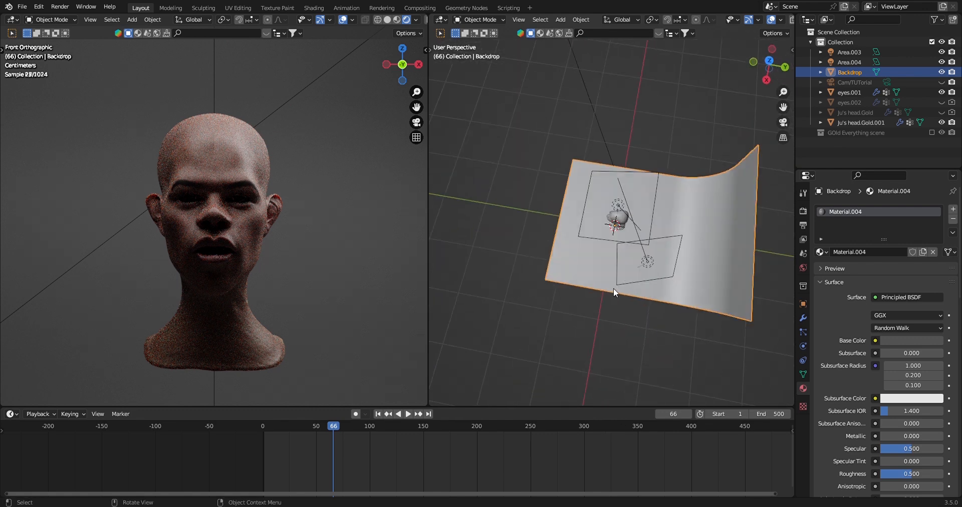
key("shift+a")
mouse_move(613, 287)
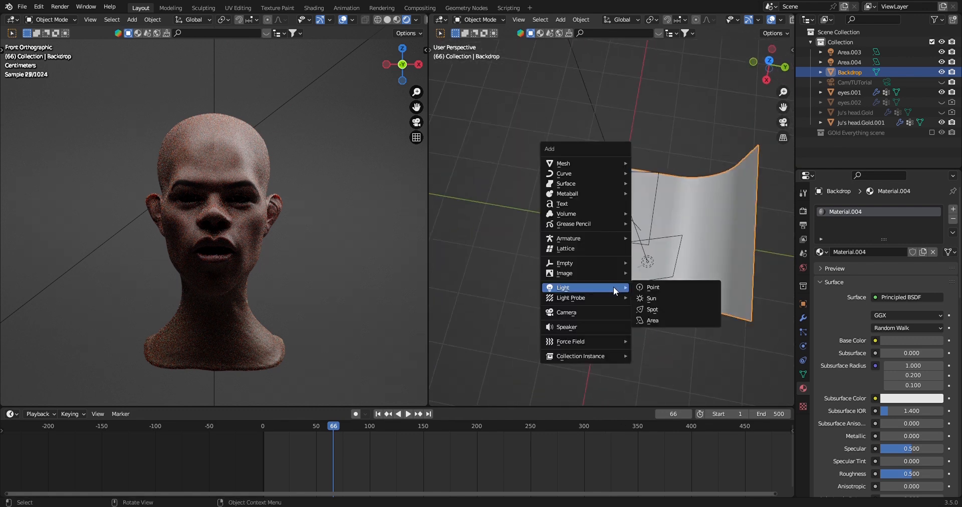
left_click(672, 282)
middle_click_drag(636, 253, 693, 207)
key("g")
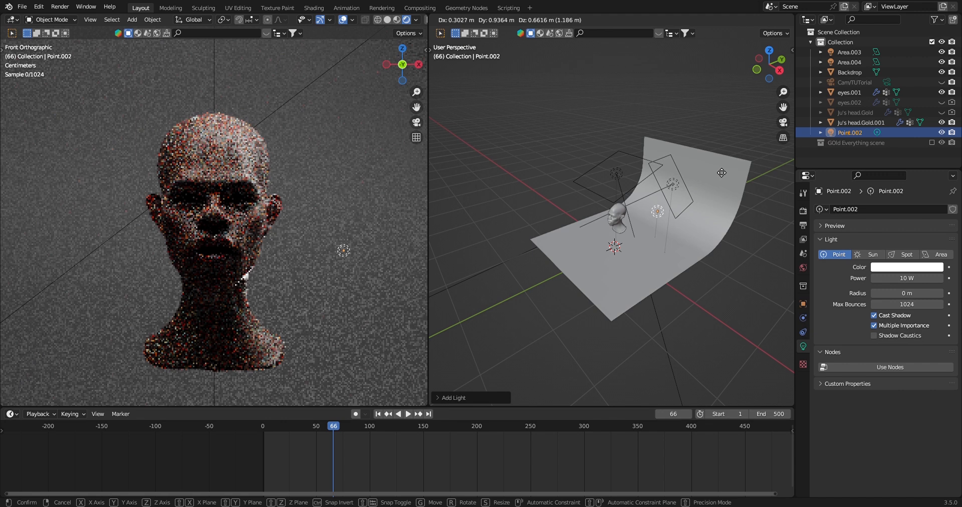
left_click(633, 210)
Move the point light about 1.04 m outward along global X and forward along global Y
middle_click_drag(633, 210, 684, 245)
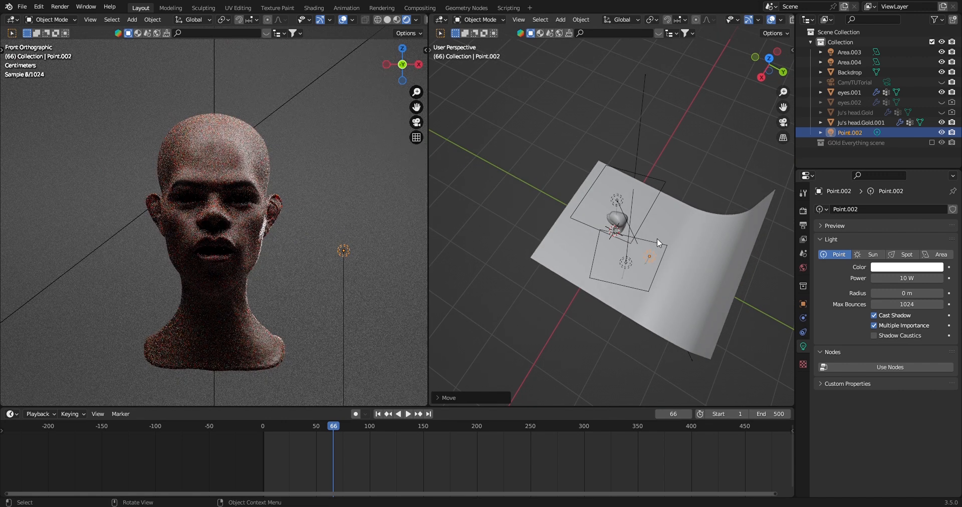
middle_click_drag(686, 207, 669, 180)
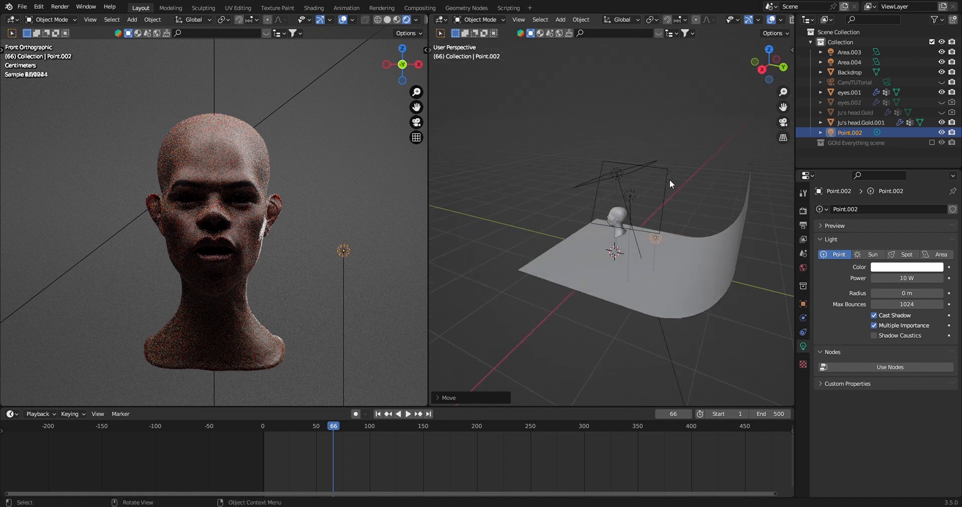
key("g")
key("x")
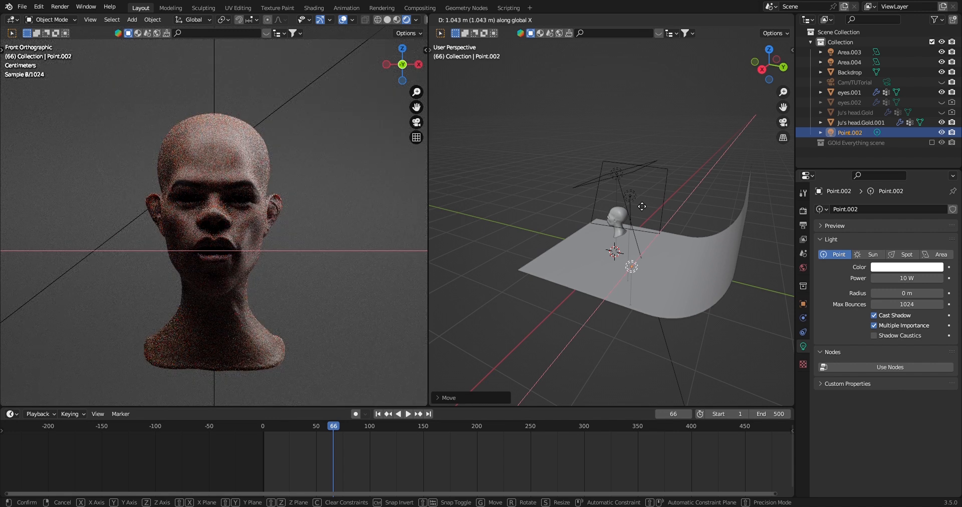
left_click(641, 207)
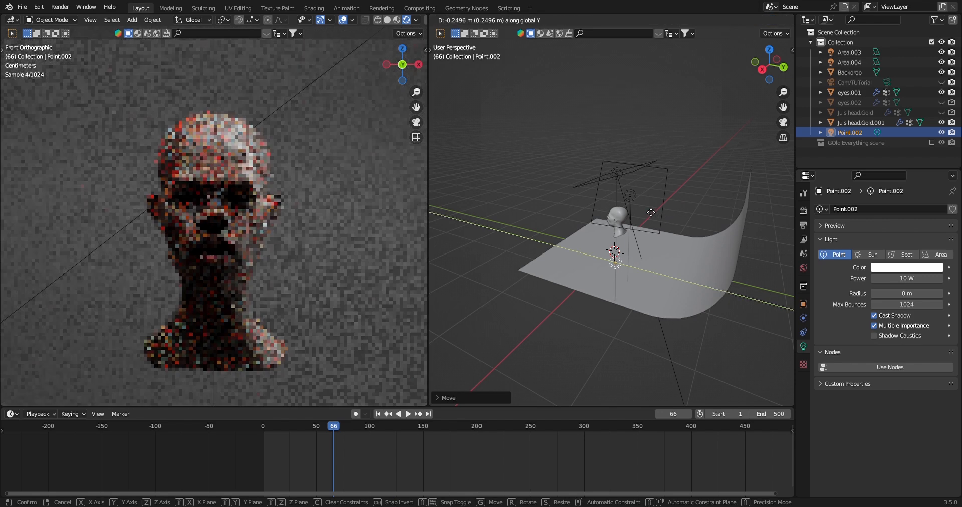
key("ctrl+z")
Hide Area.003 and Area.004 in the viewport and move the point light back about 0.7 m along global Y
left_click(941, 62)
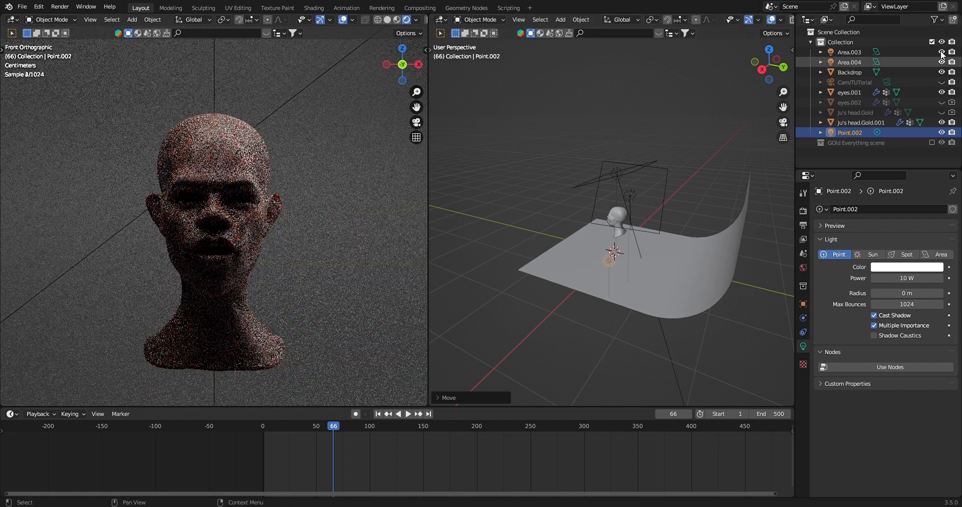
left_click(942, 52)
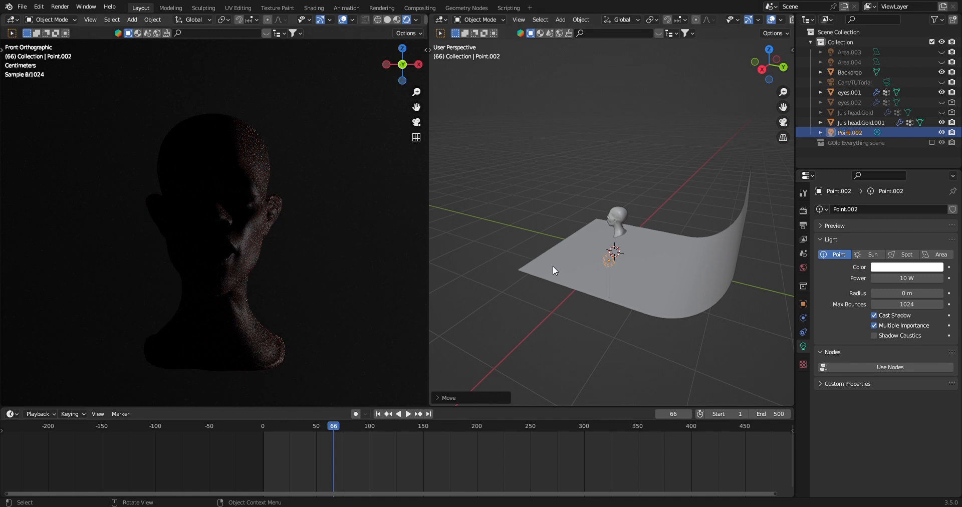
key("g")
key("y")
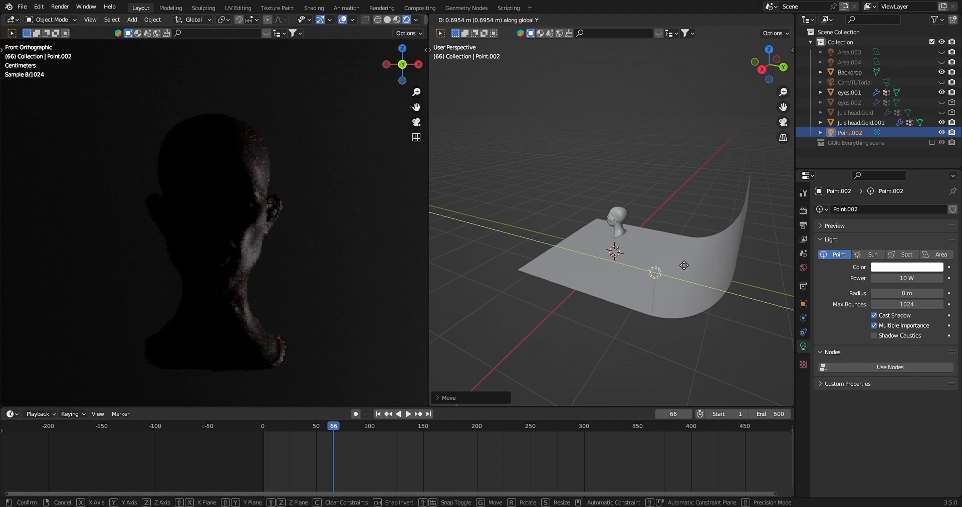
left_click(680, 259)
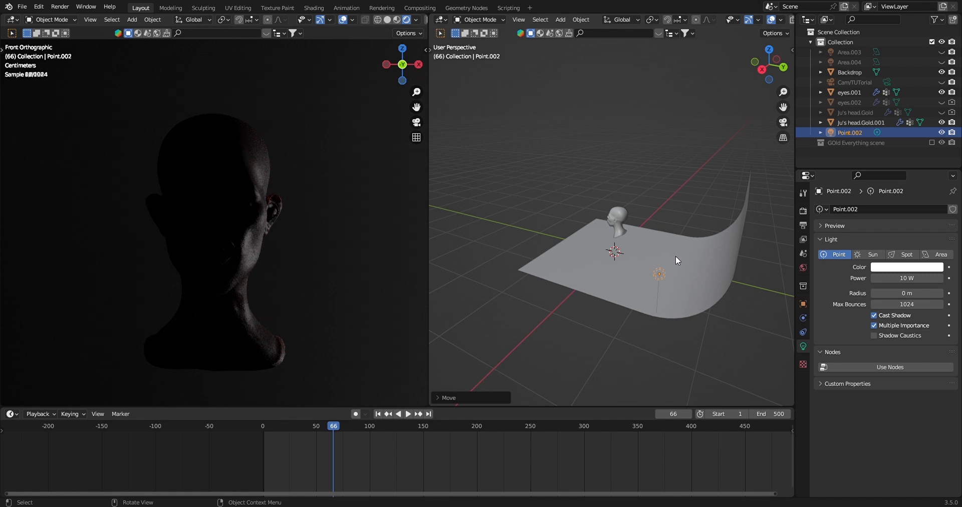
Raise the point light about 0.45 m along global Z and set its power to 30 W
key("g")
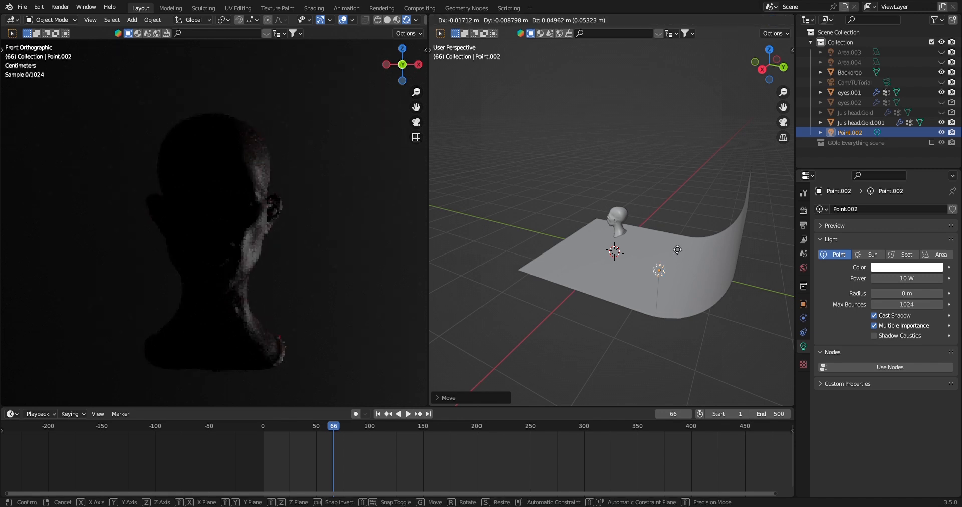
key("z")
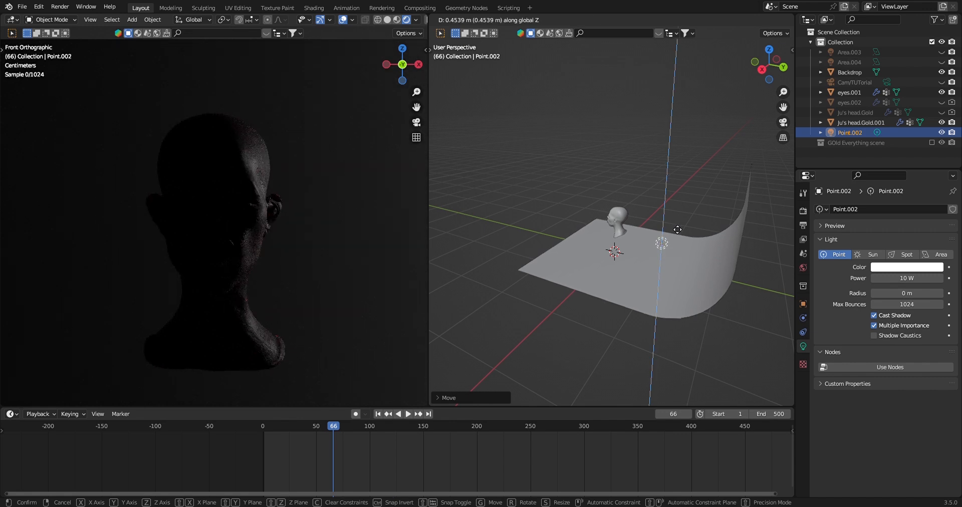
left_click(674, 229)
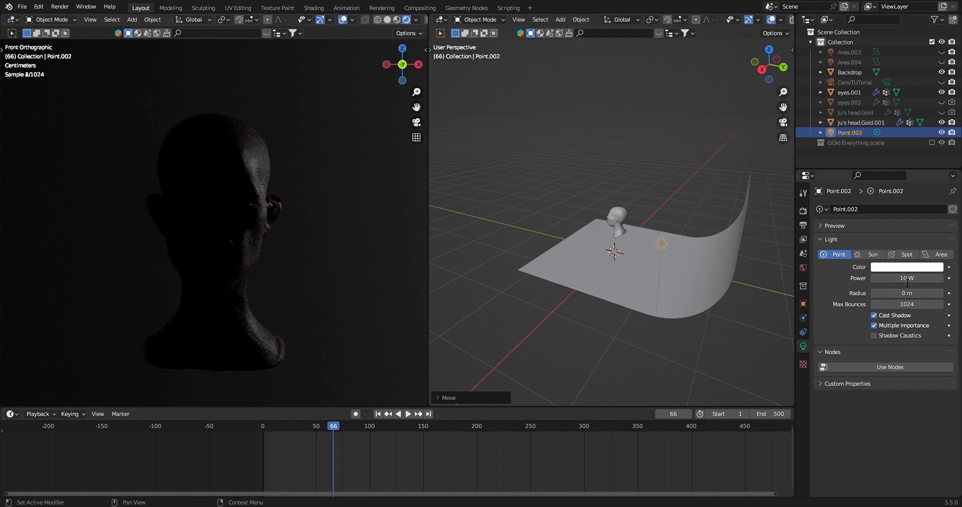
left_click(907, 279)
type("30")
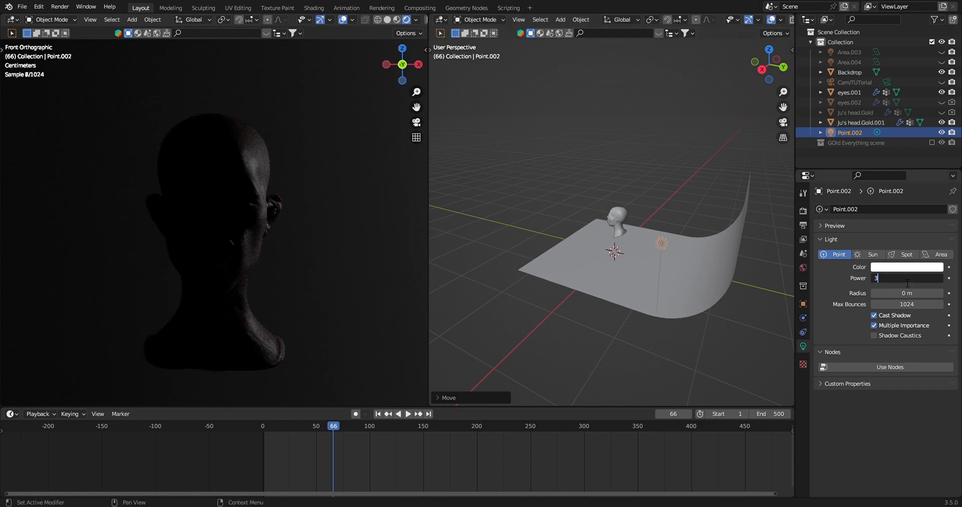
key("Return")
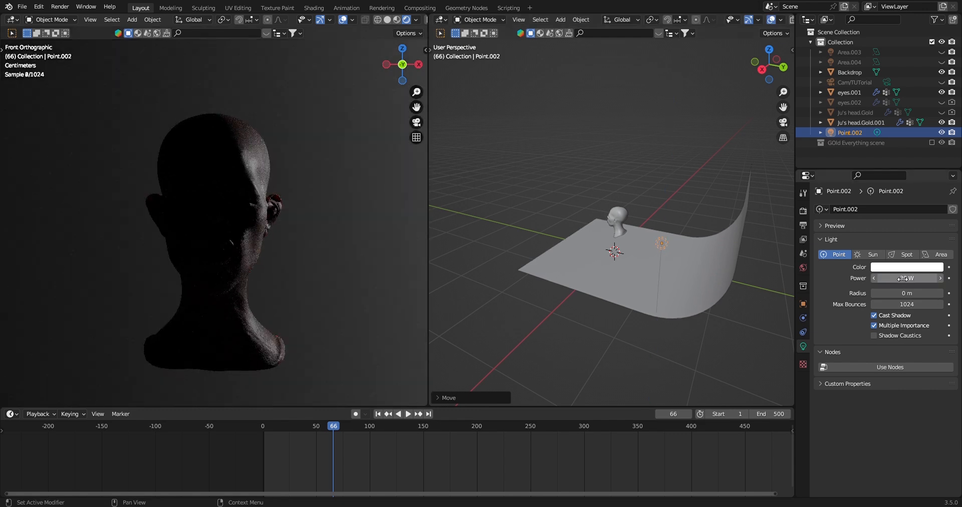
Move the point light about 0.32 m farther from the head in the horizontal plane, with global Z locked
middle_click_drag(649, 229, 628, 274)
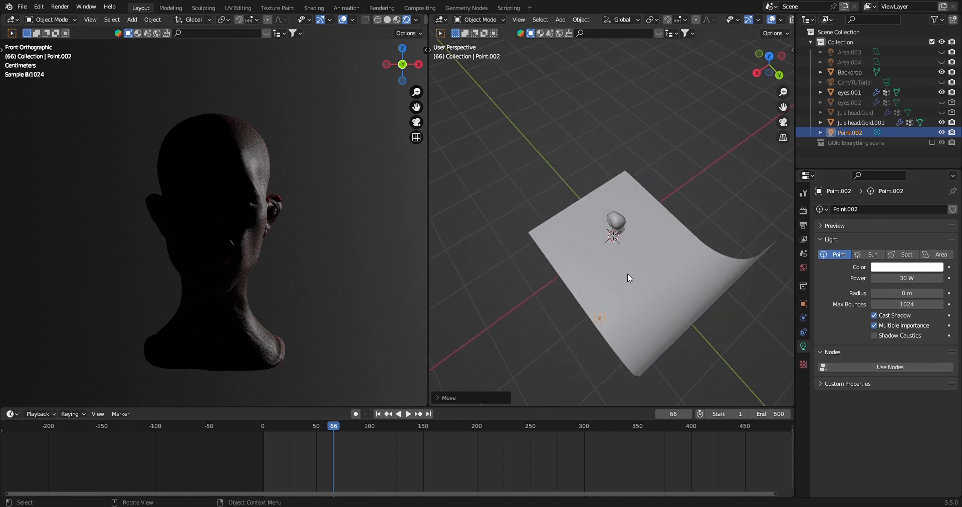
key("g")
key("z")
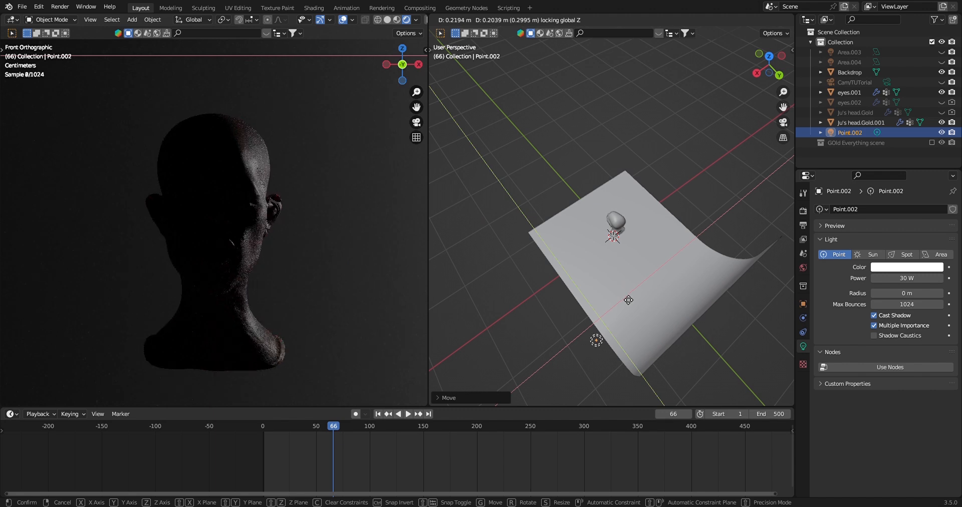
left_click(630, 300)
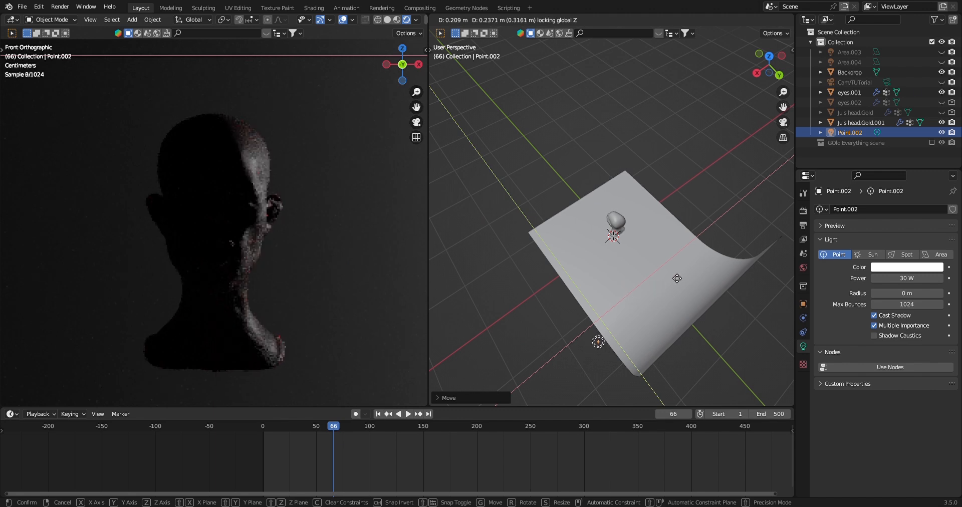
Show Area.004 and Area.003 in the viewport again and check the combined lighting on the head through the camera
left_click(942, 63)
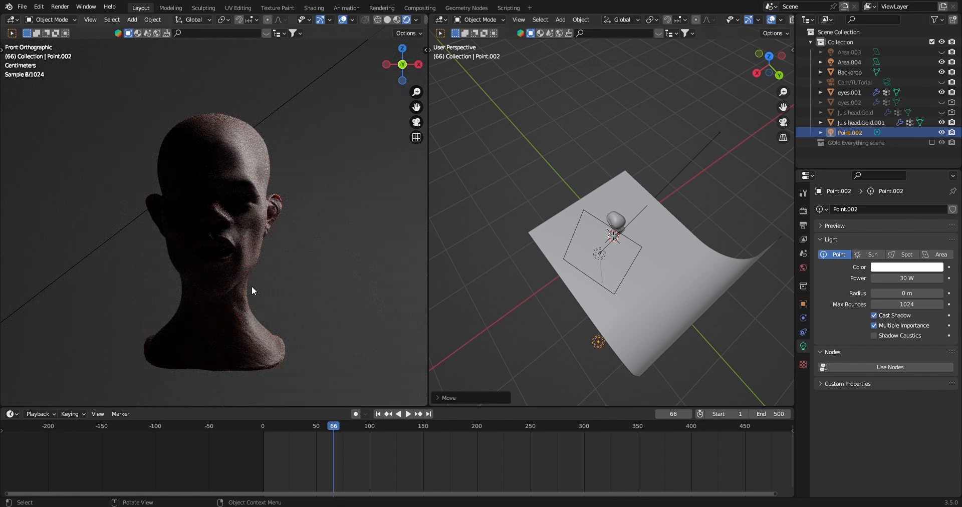
scroll(247, 270, "up", 5)
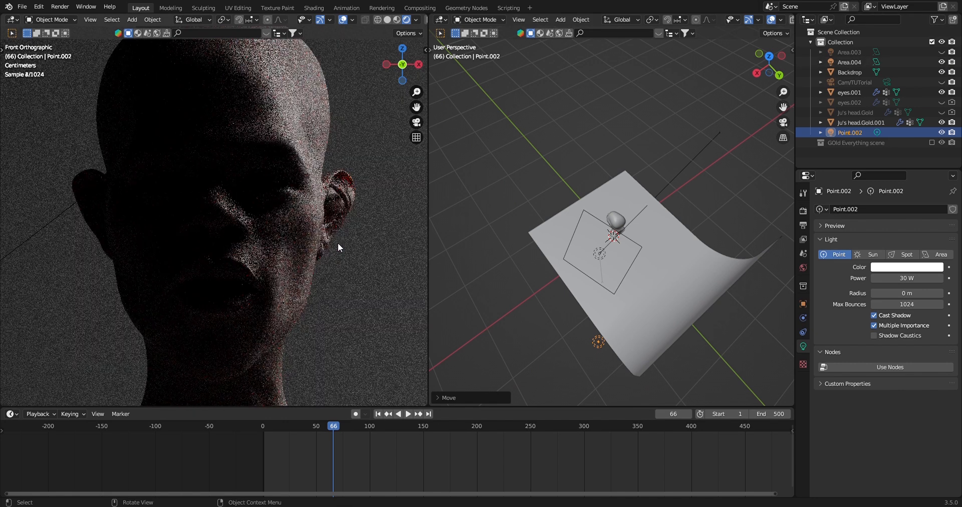
scroll(339, 241, "down", 6)
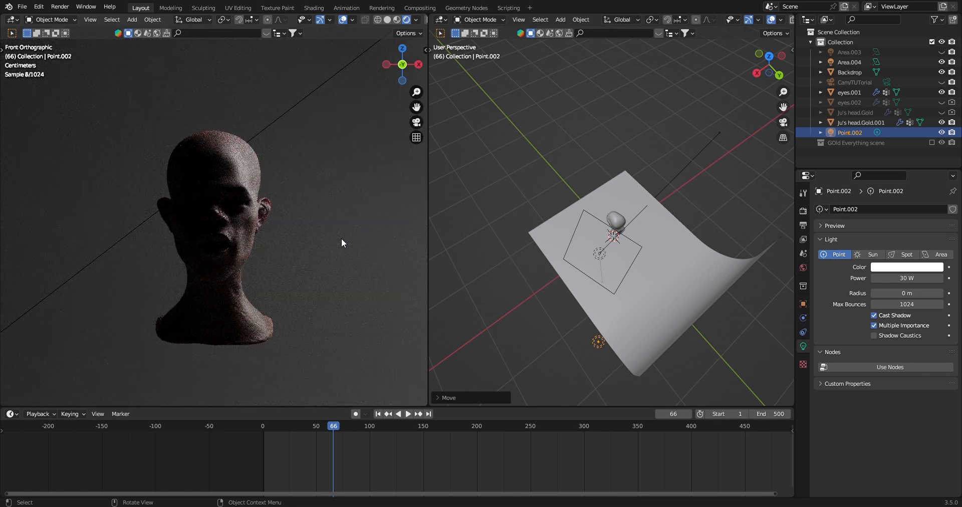
middle_click_drag(336, 239, 301, 239)
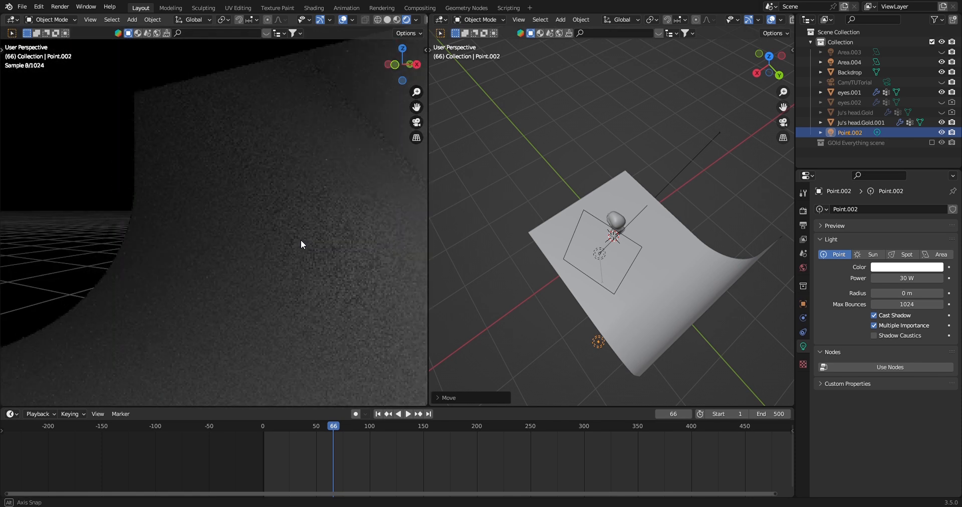
key("KP_0")
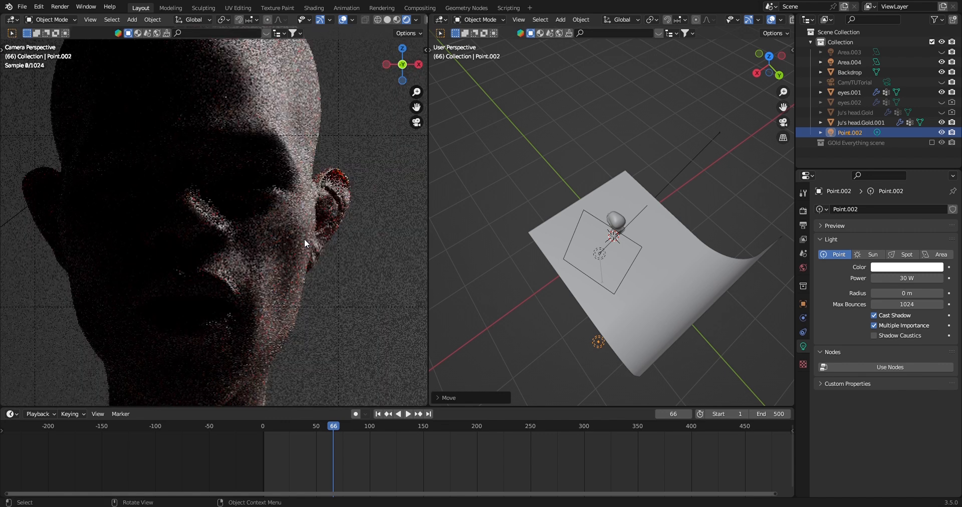
scroll(322, 163, "down", 5)
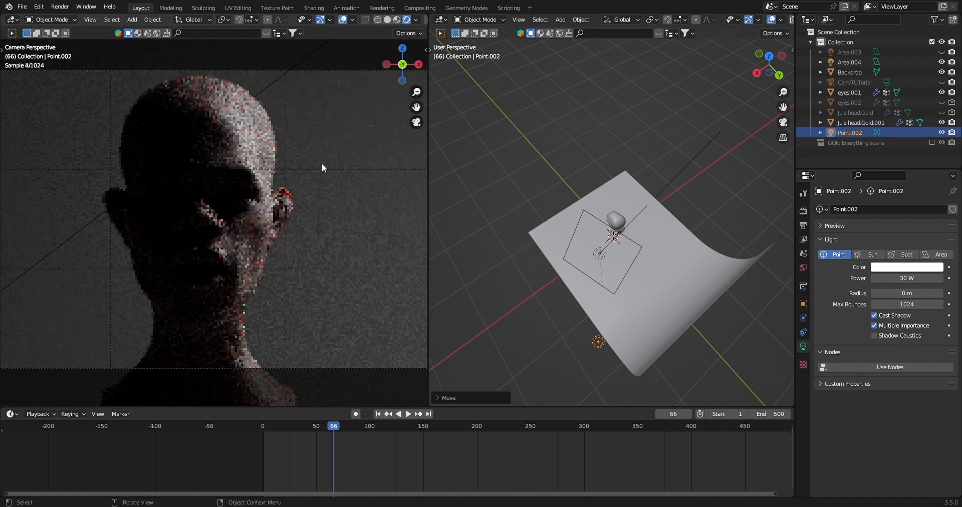
left_click(942, 51)
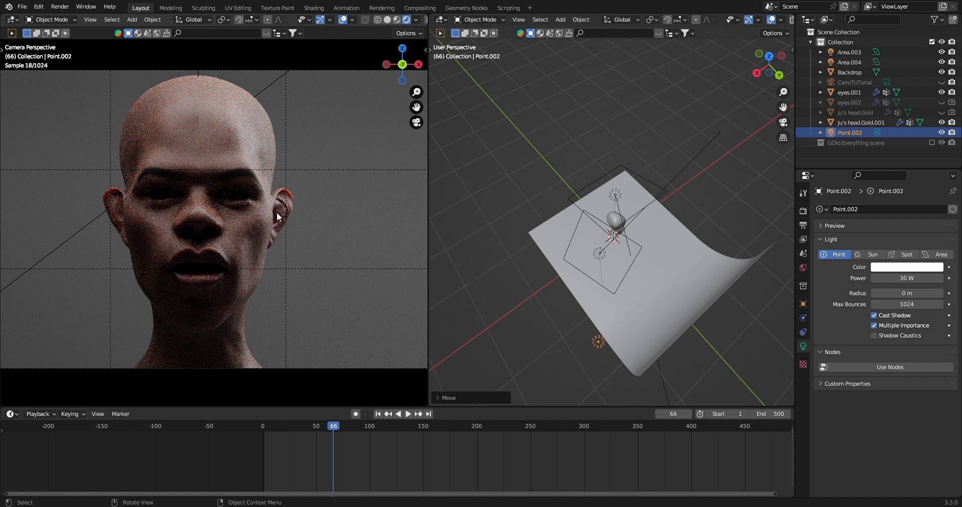
scroll(277, 217, "down", 2)
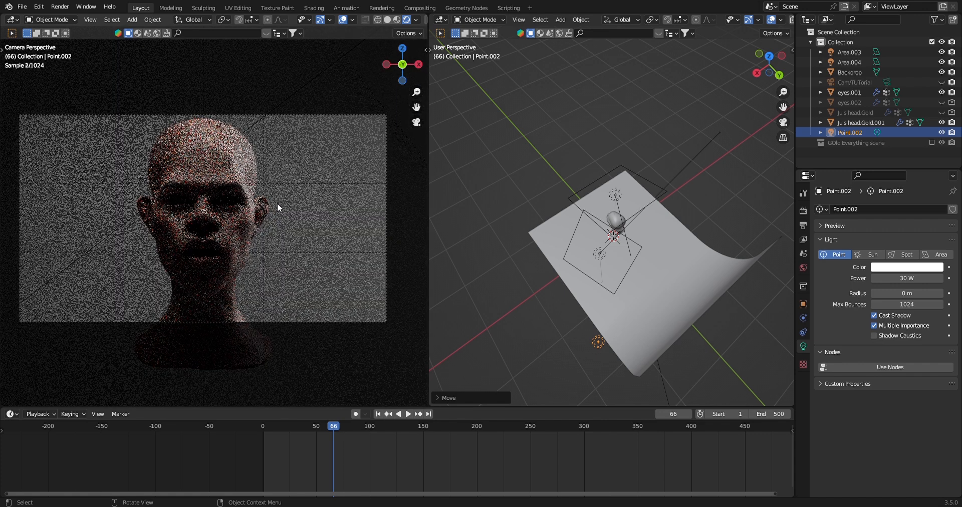
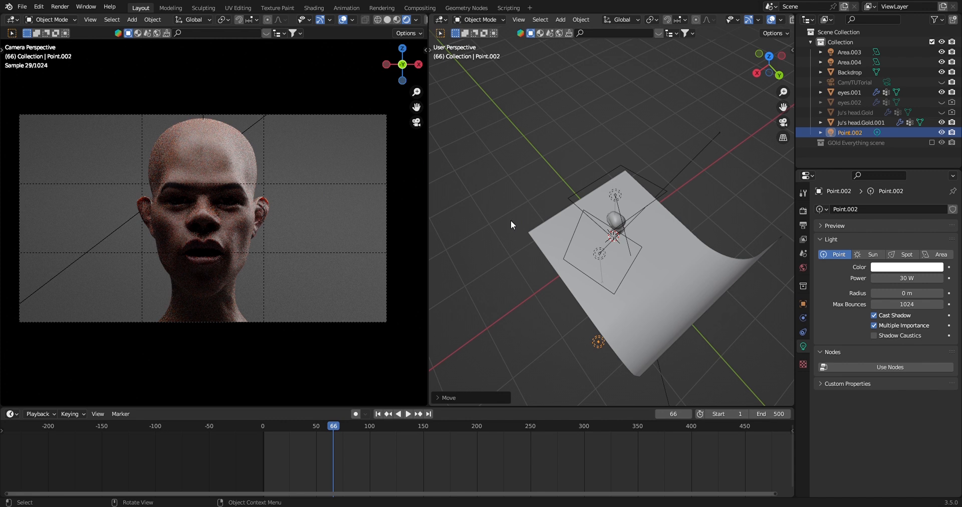
Add an area light at the 3D cursor and raise it along global Z to the height of the face
scroll(511, 221, "up", 5)
middle_click_drag(541, 170, 585, 155)
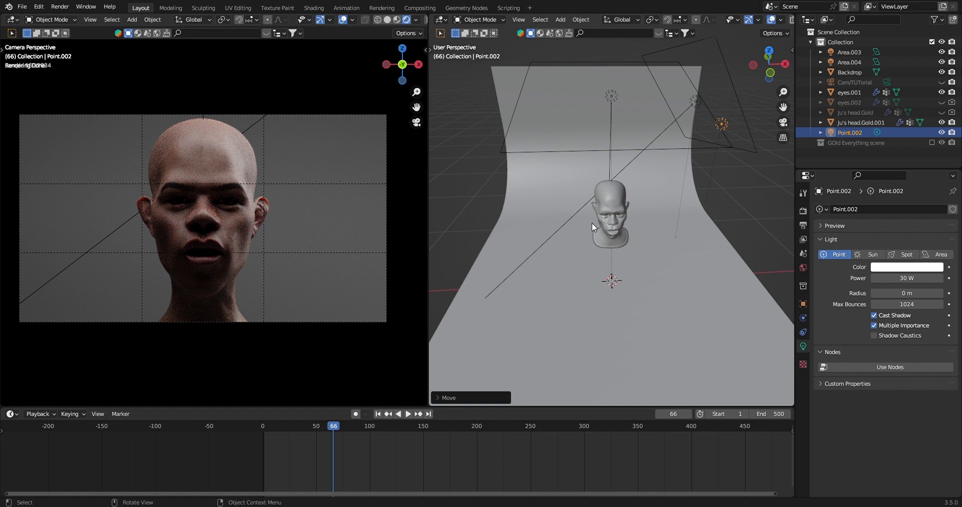
key("shift+a")
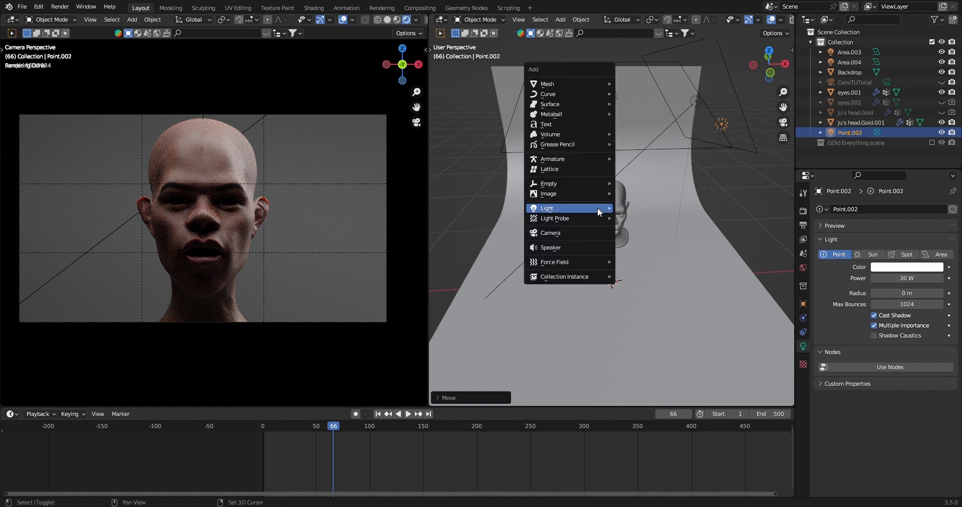
mouse_move(597, 207)
left_click(635, 242)
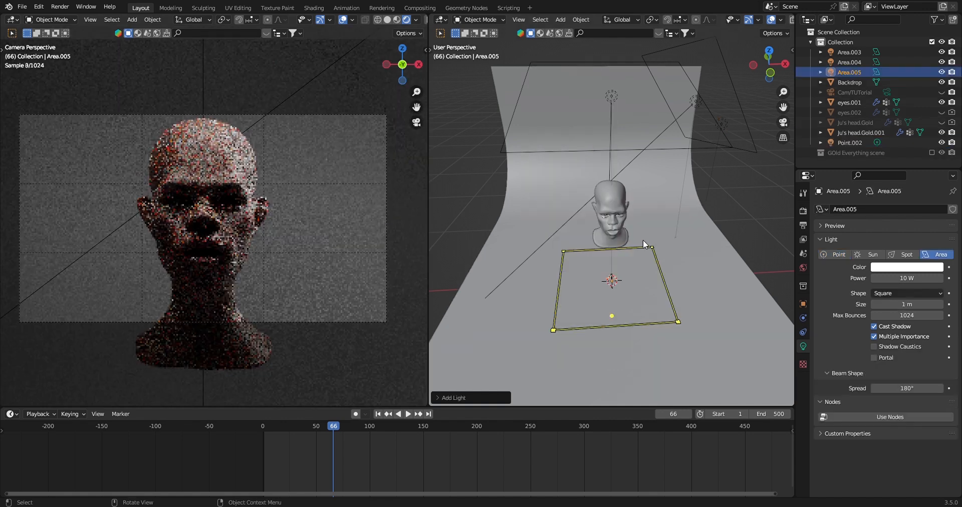
key("KP_1")
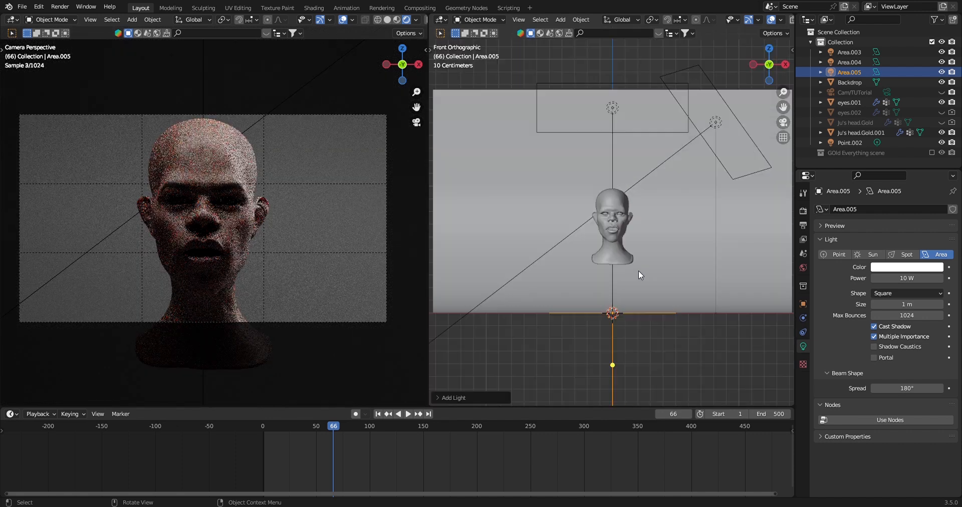
key("g")
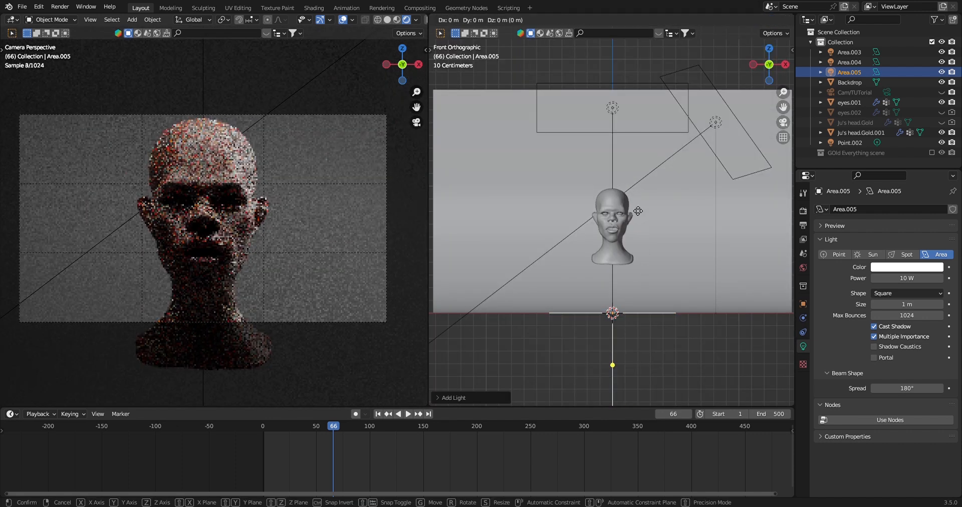
key("z")
left_click(632, 188)
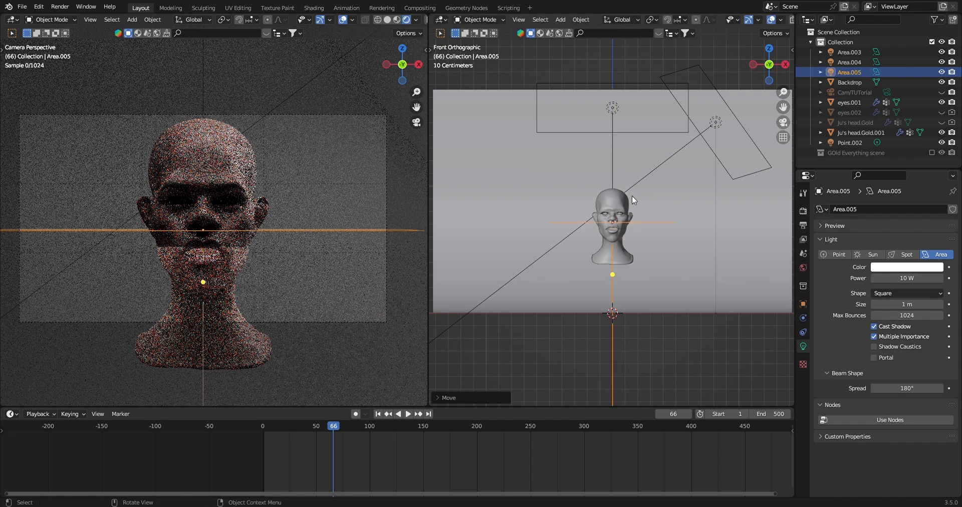
Move the new area light out beside and slightly behind the head, on the side opposite the point light
middle_click_drag(615, 266, 672, 299)
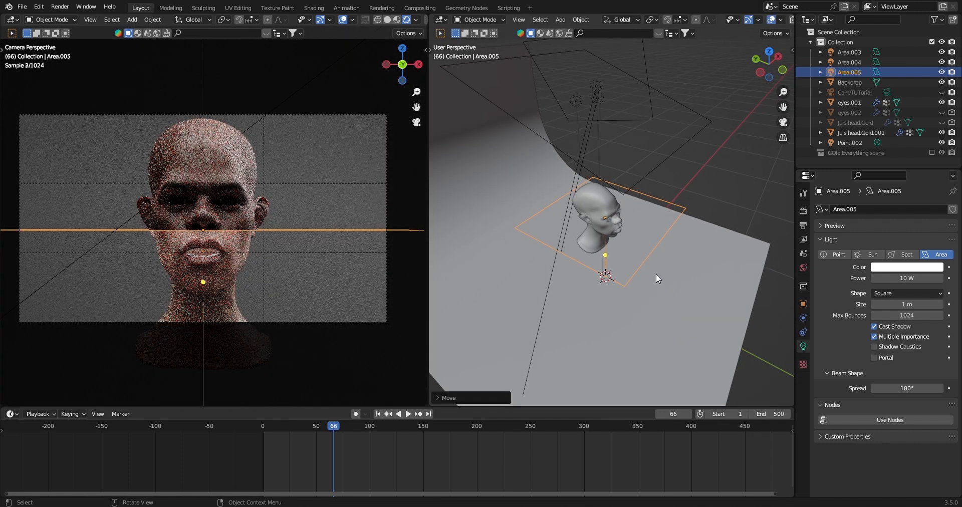
key("g")
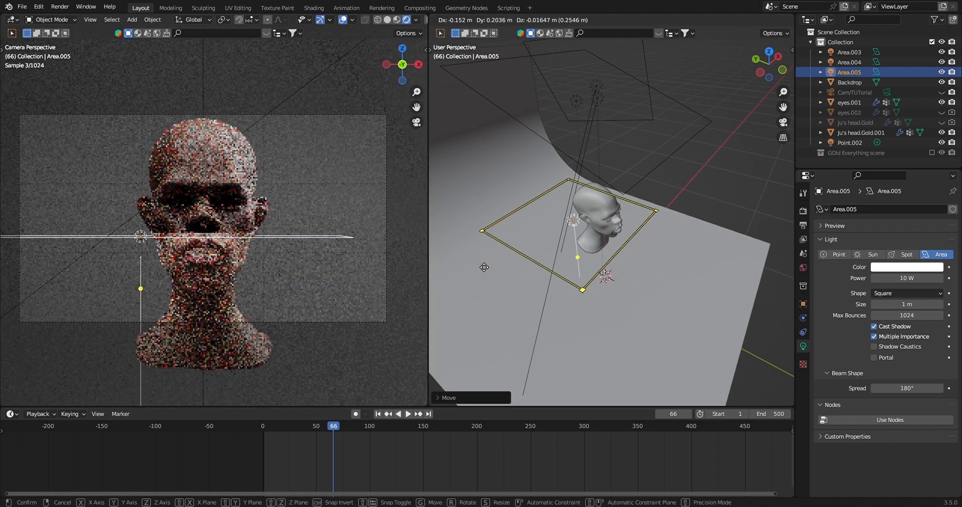
left_click(760, 263)
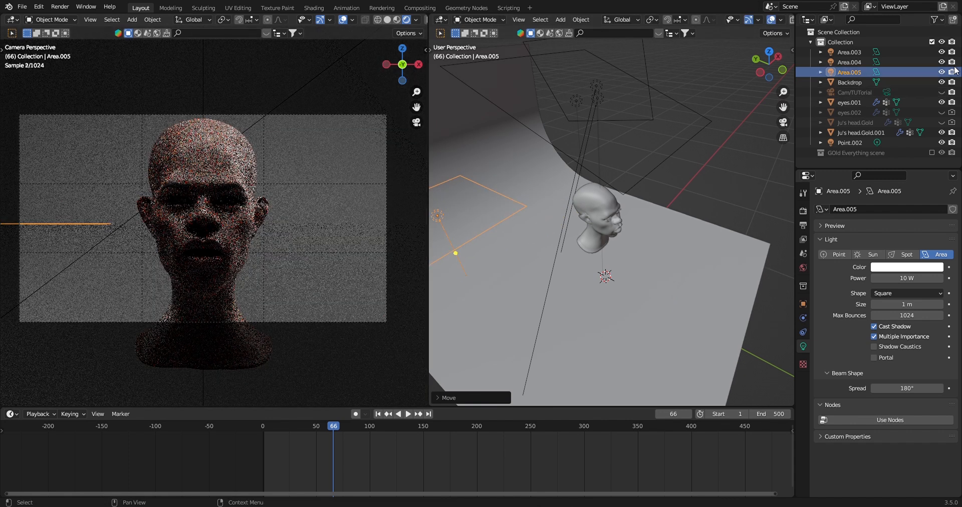
Hide Area.003 and Area.004, and rotate the new area light about -26° in front view to tilt it toward the head
left_click(941, 62)
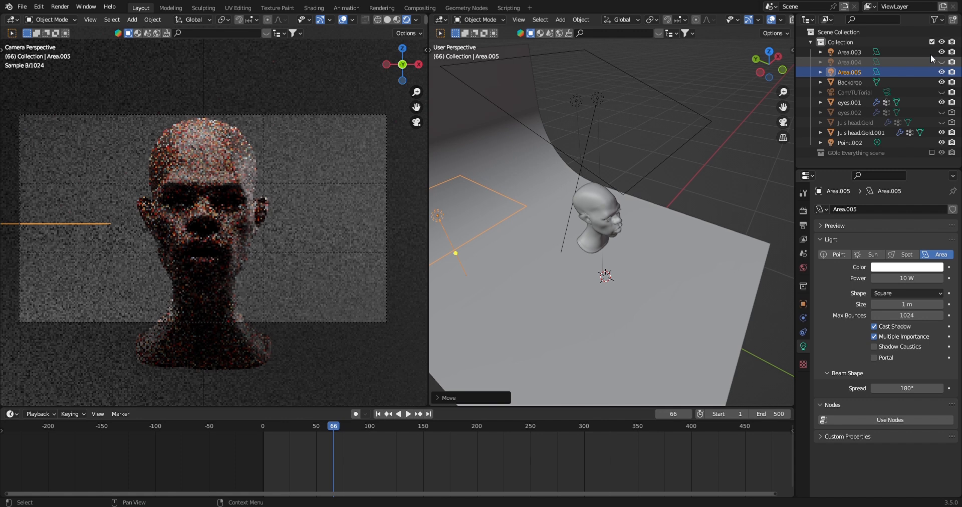
left_click(941, 52)
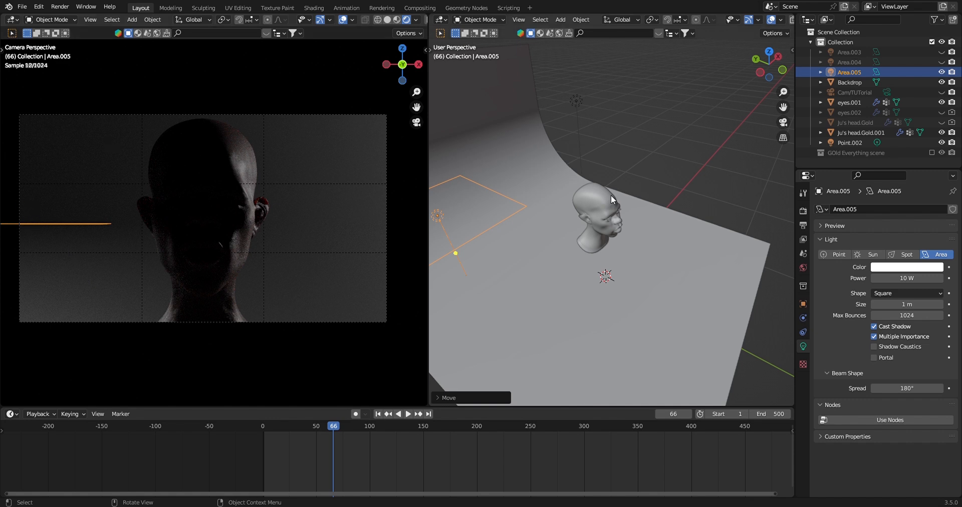
key("KP_1")
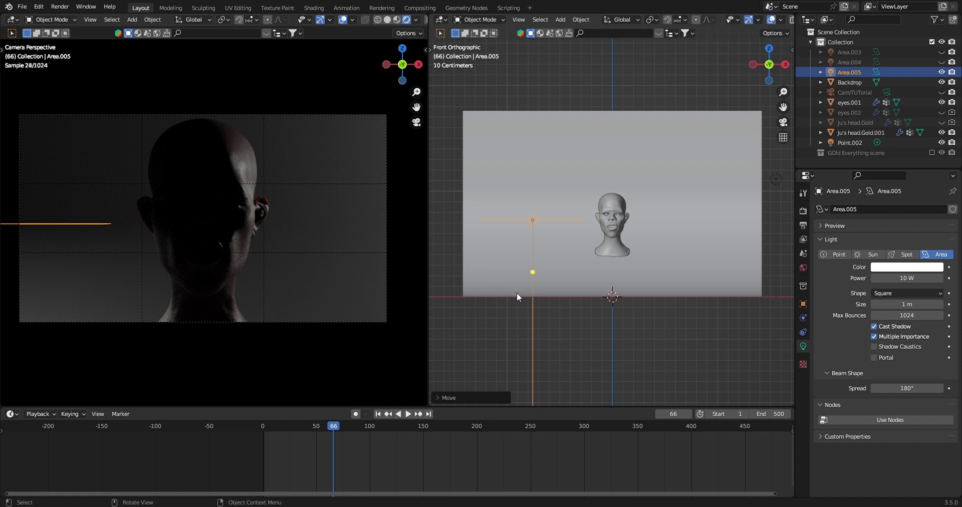
key("r")
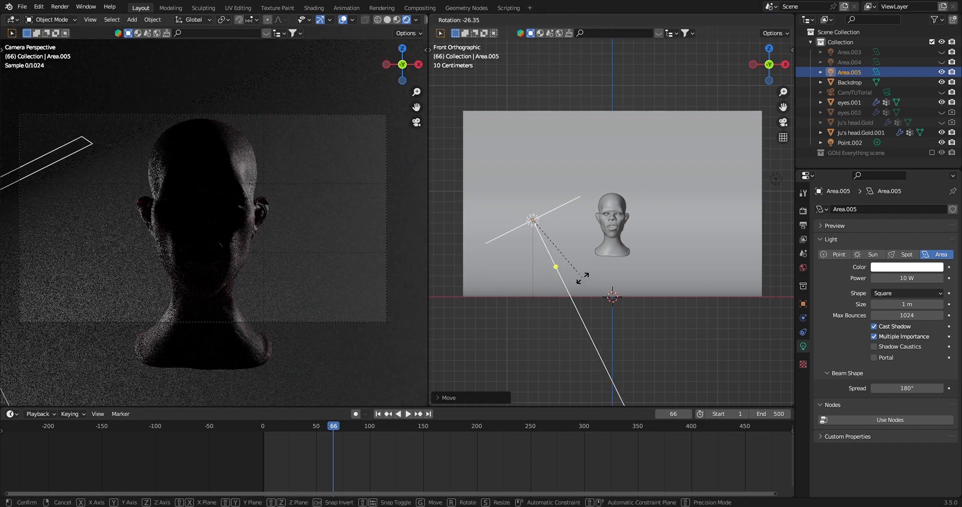
left_click(582, 278)
middle_click_drag(607, 258, 663, 292)
scroll(663, 292, "down", 3)
middle_click_drag(567, 257, 476, 216)
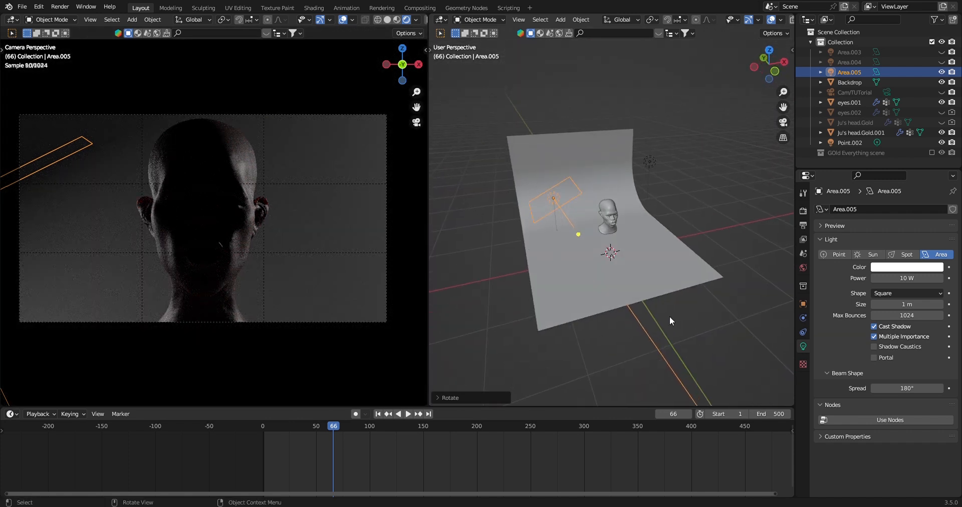
Rotate Area.005 further toward the head and shift it outward about 0.09 m along global X
key("r")
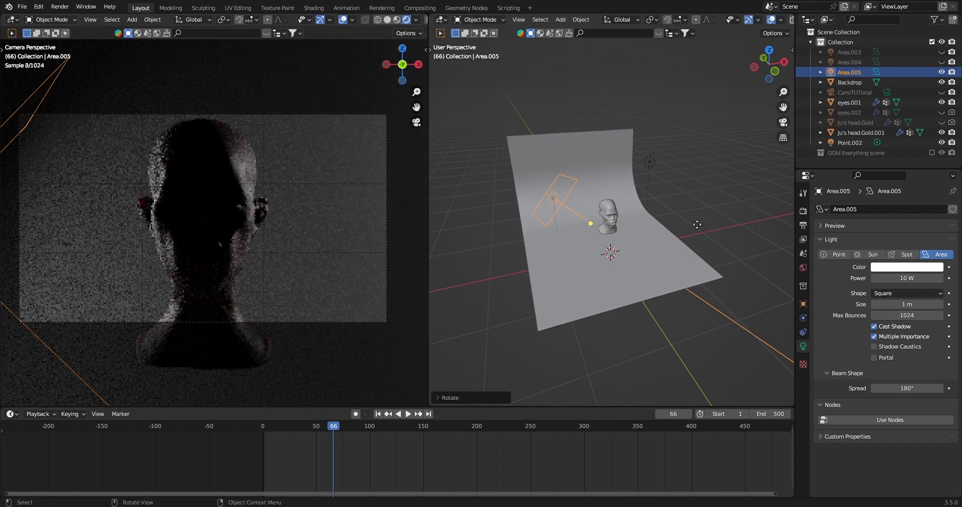
key("g")
key("x")
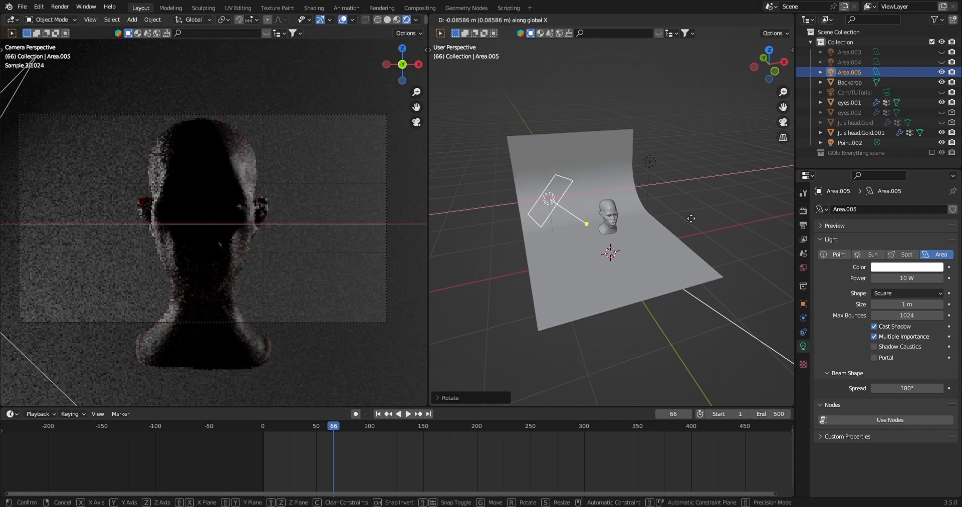
left_click(691, 218)
Turn Area.005 around global Z toward the head and tilt it about -34° in a side view
middle_click_drag(691, 219, 495, 199)
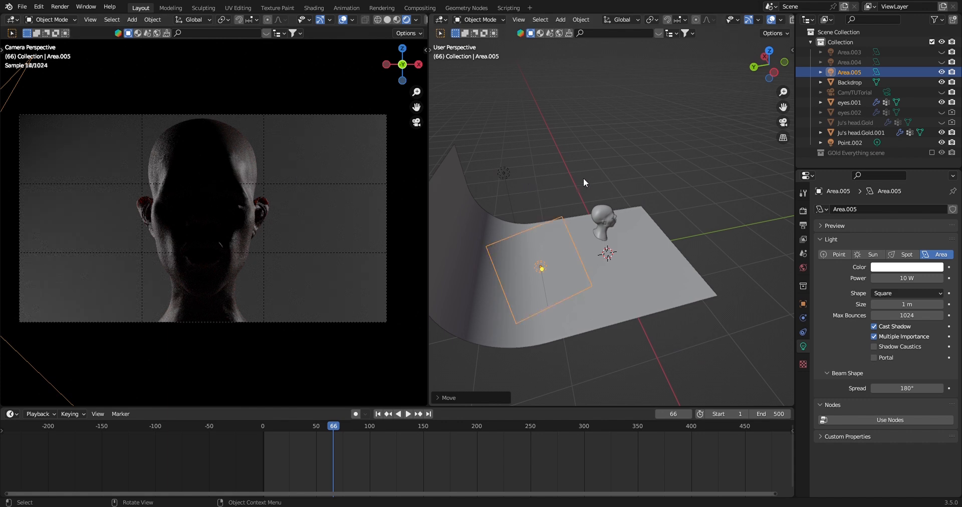
key("r")
key("z")
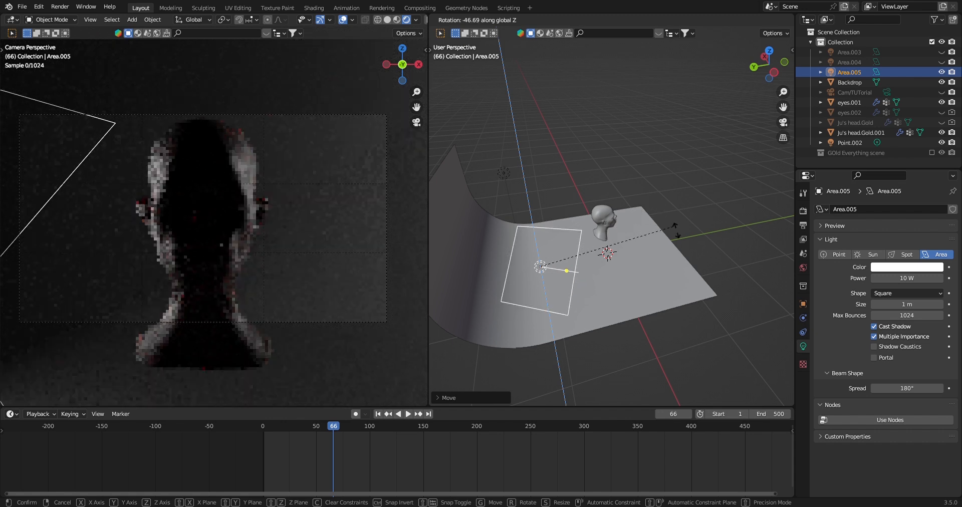
left_click(680, 259)
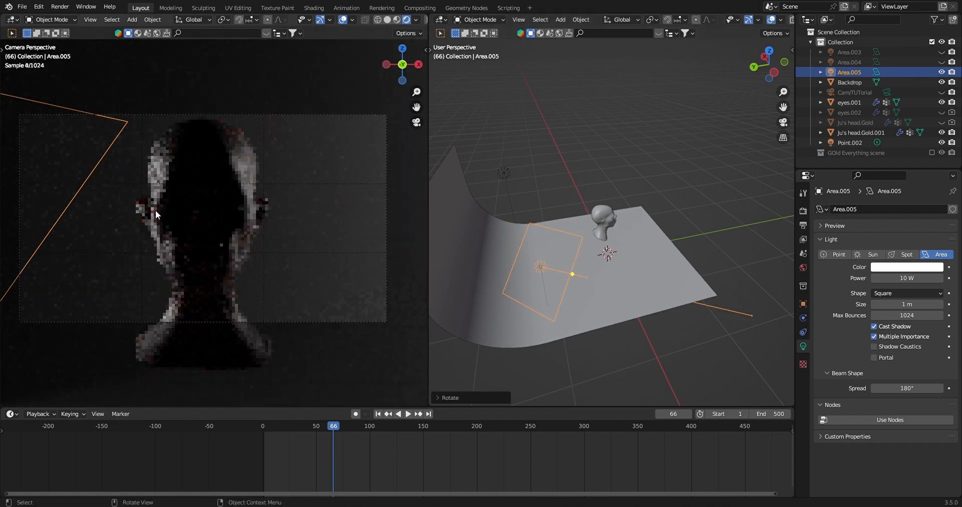
middle_click_drag(645, 262, 619, 227)
key("r")
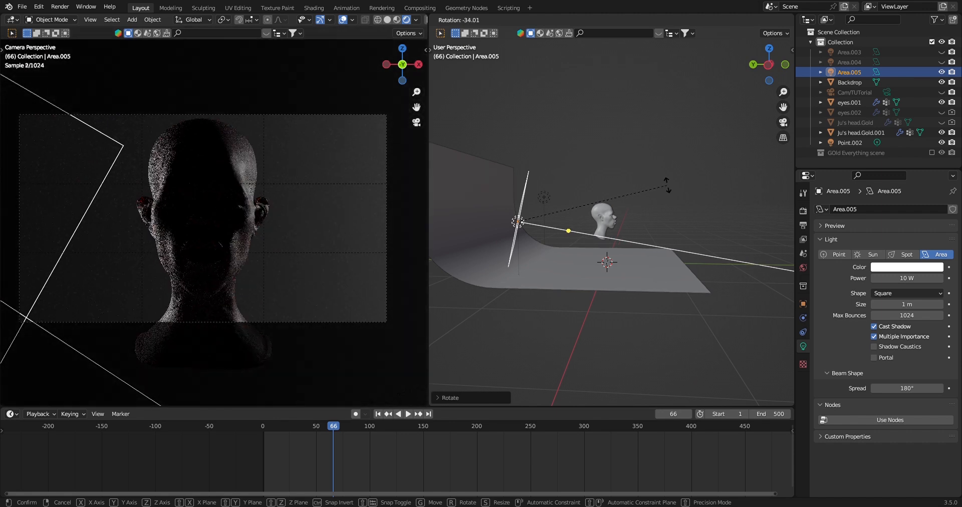
left_click(193, 242)
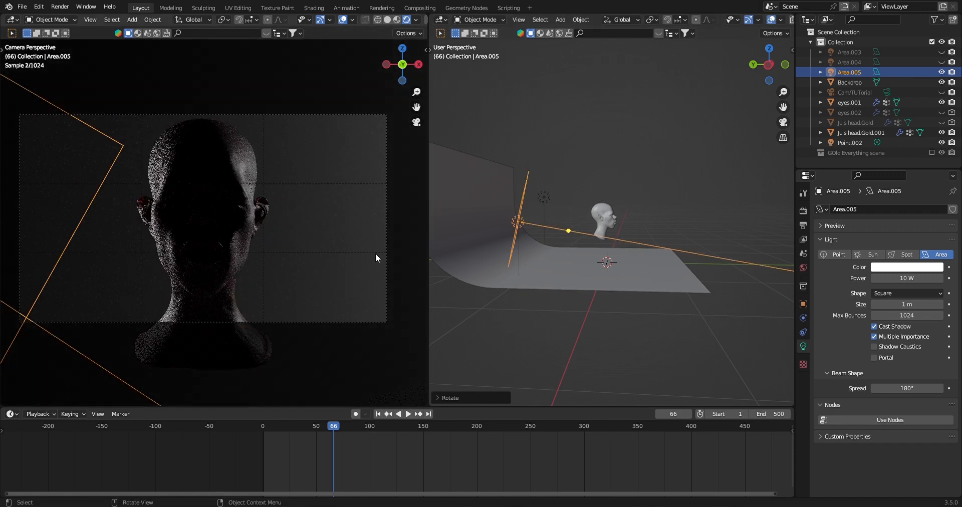
Fine-tune the aim of Area.005 with a free trackball rotation from a front angle
middle_click_drag(559, 266, 517, 233)
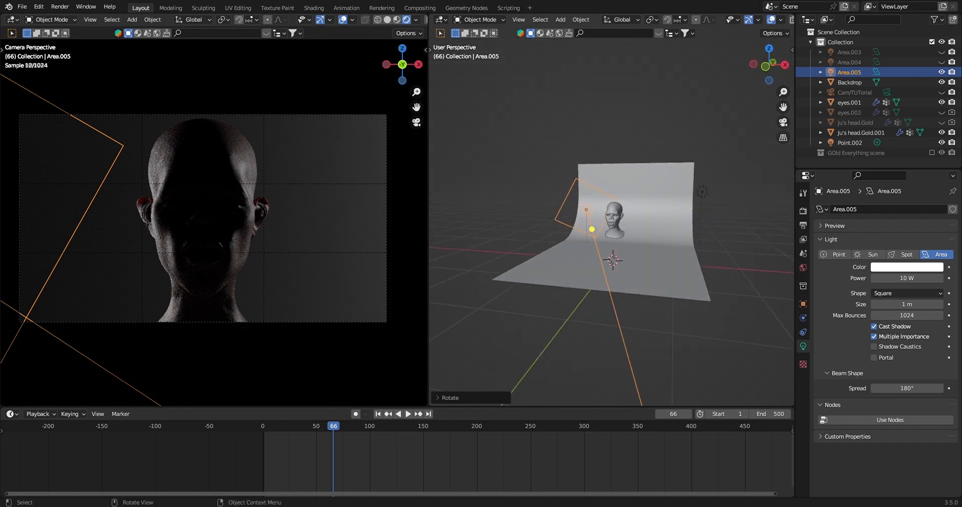
key("r")
key("r")
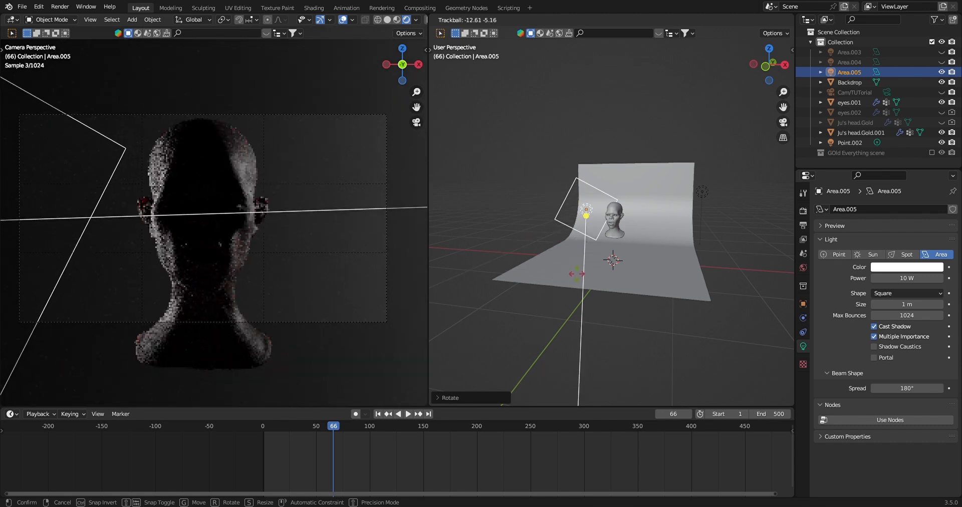
left_click(576, 272)
Move Area.005 outward along negative global X until it sits beyond the side edge of the backdrop
middle_click_drag(634, 227, 653, 261)
key("g")
key("x")
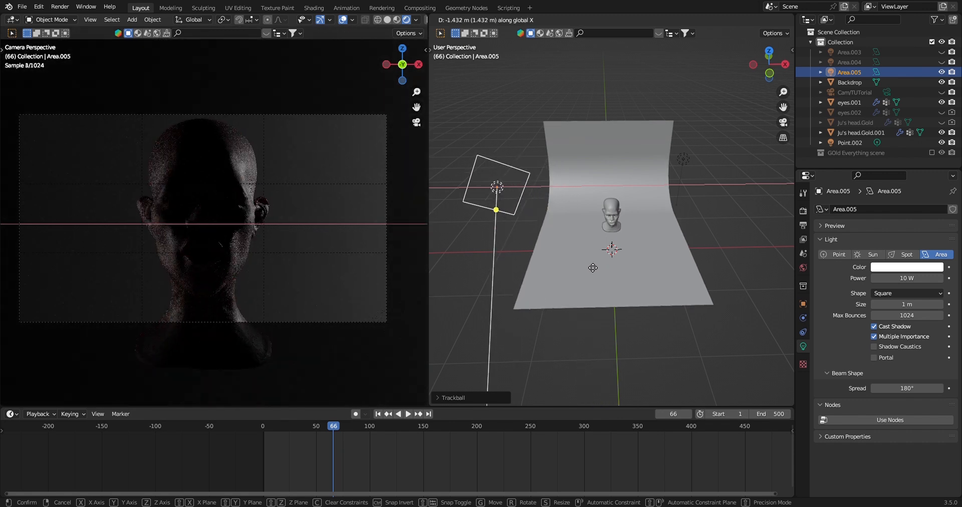
left_click(593, 263)
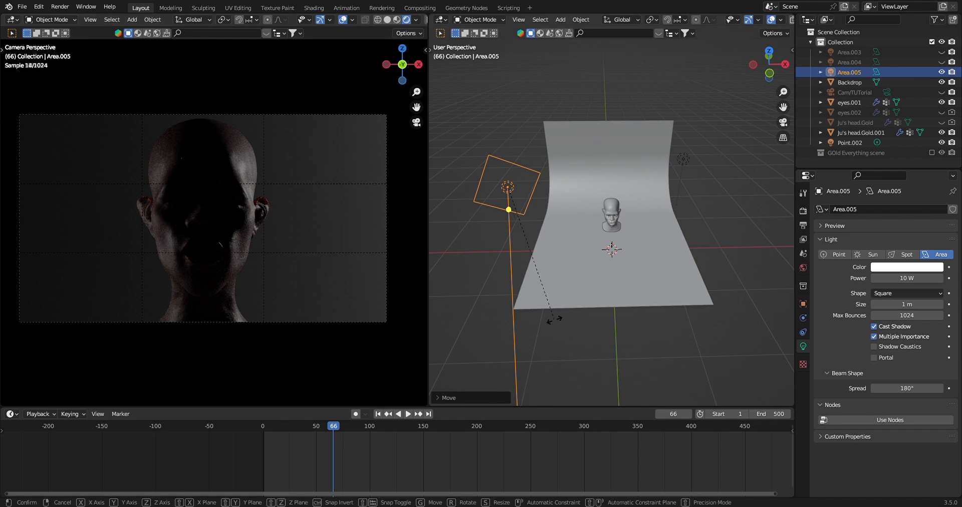
Rotate Area.005 about 11° around global Z toward the head and set its size to 1.4 m
key("r")
key("z")
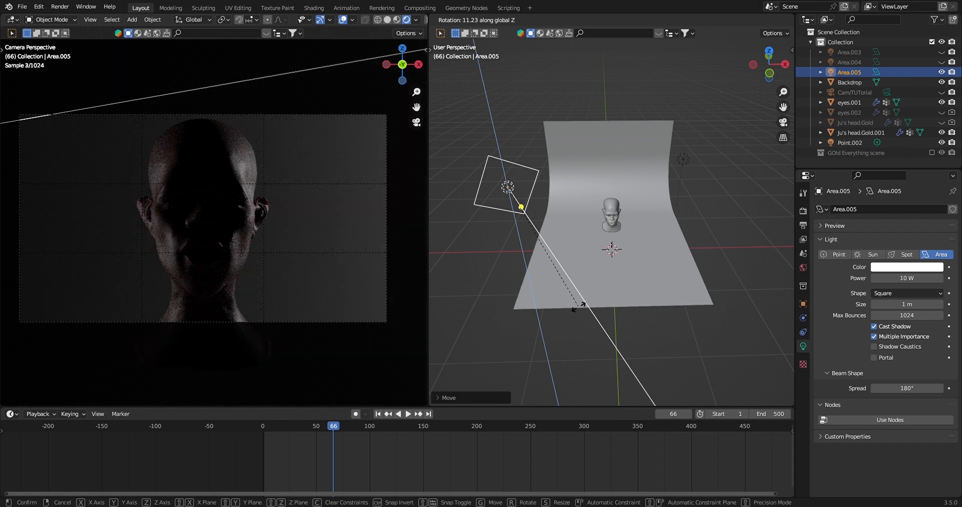
left_click(578, 305)
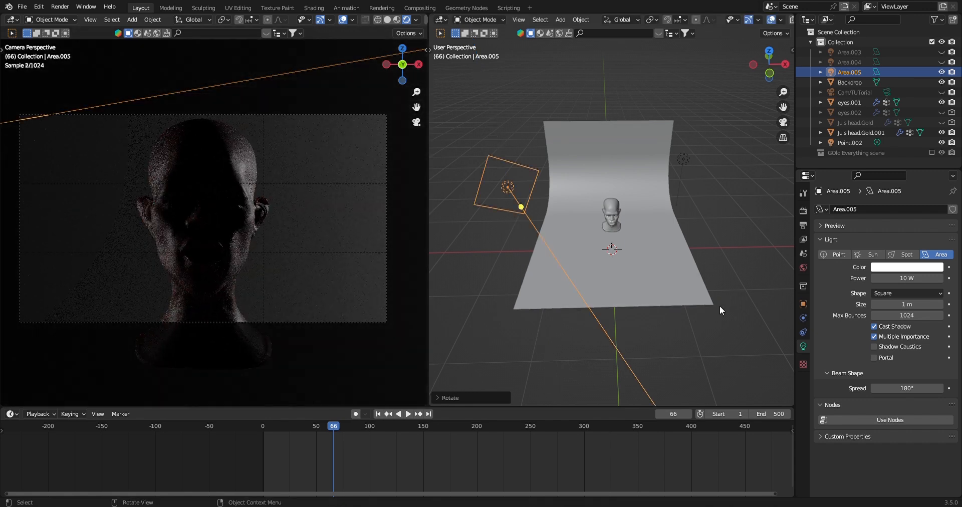
type("1.4")
key("Return")
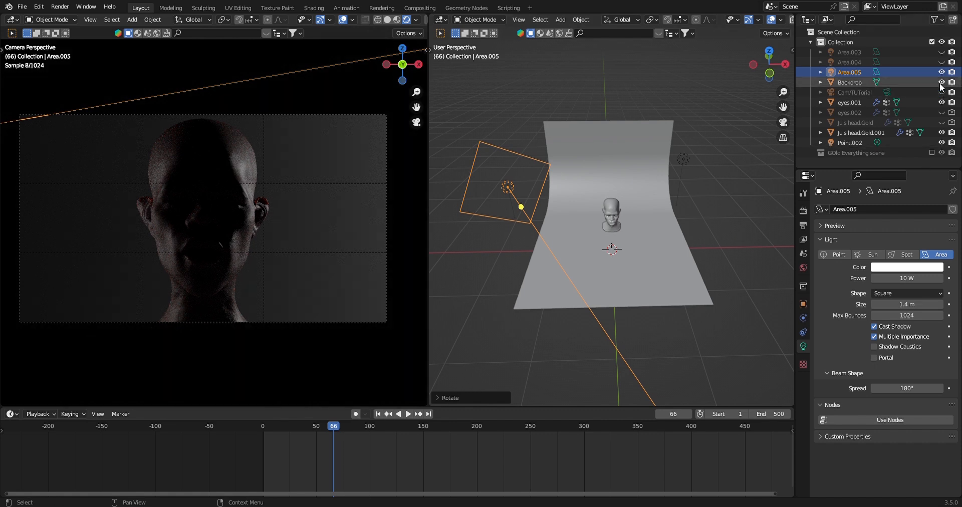
Show Area.003 and Area.004 again, and toggle Area.005 off and on to compare its effect on the head
left_click(941, 52)
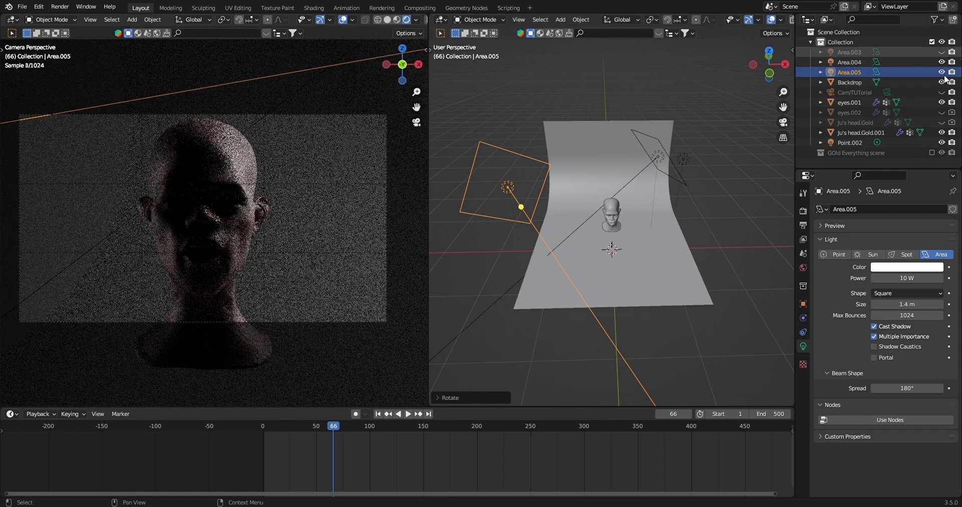
left_click(941, 62)
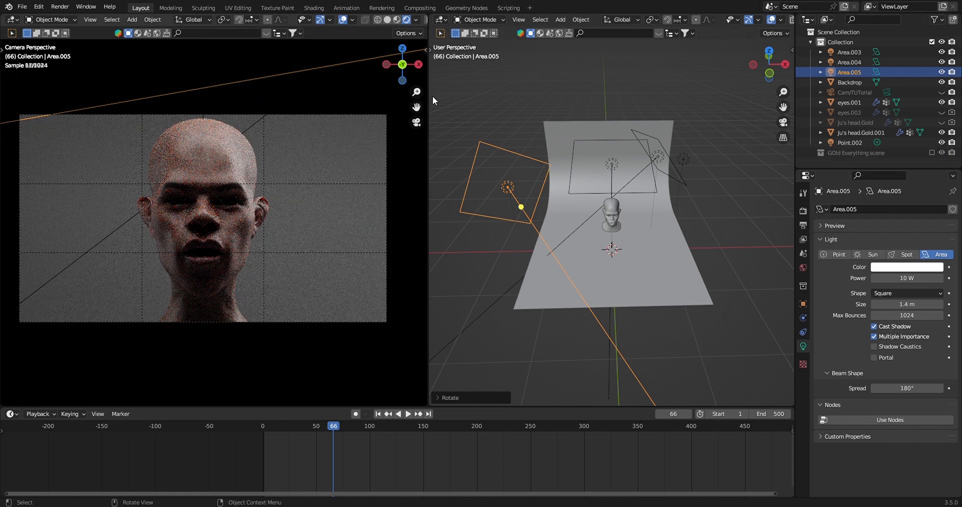
left_click(941, 72)
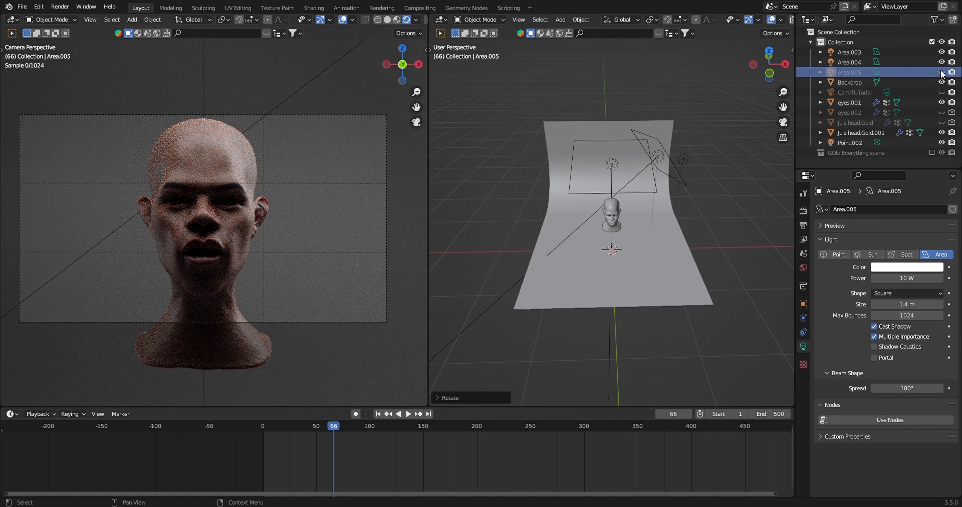
left_click(941, 72)
left_click(941, 72)
left_click(941, 71)
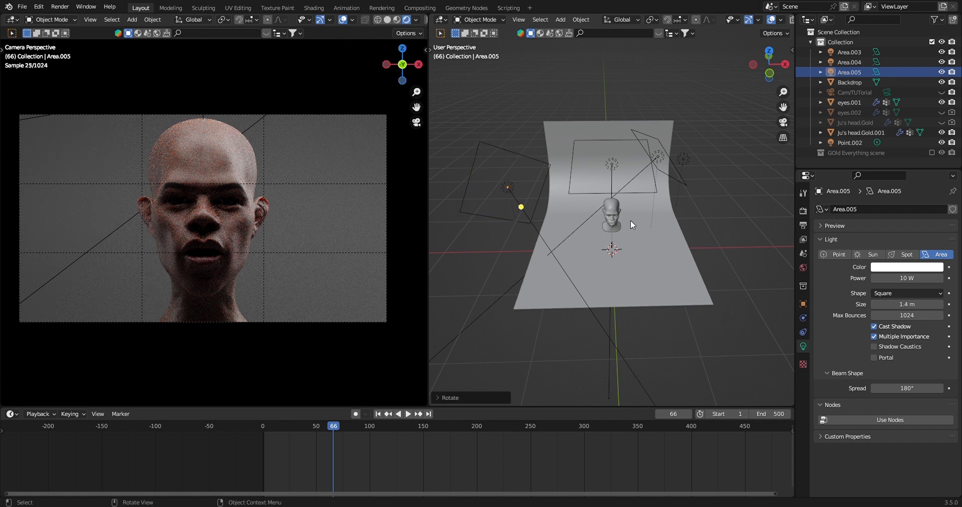
Duplicate the point light Point.002 and place the copy on the opposite side of the head, beside Area.005
left_click(684, 161)
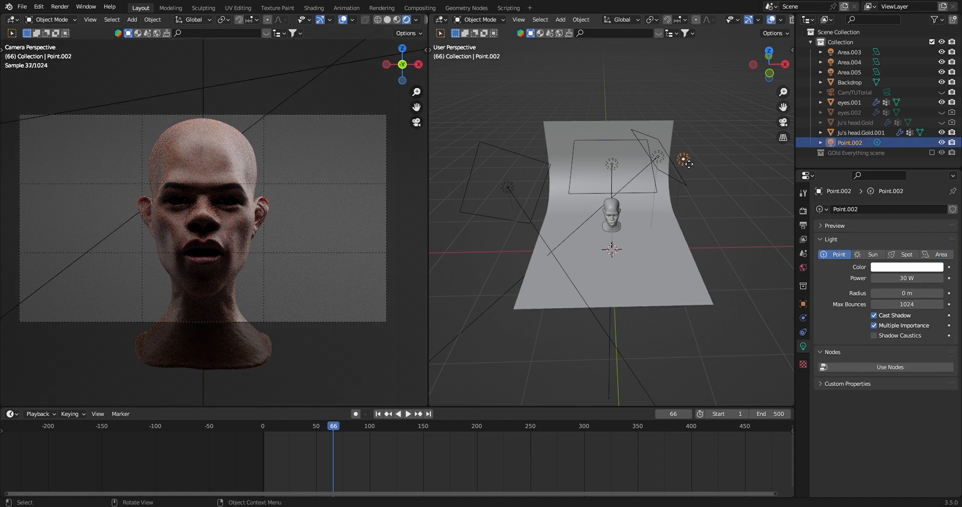
key("shift+d")
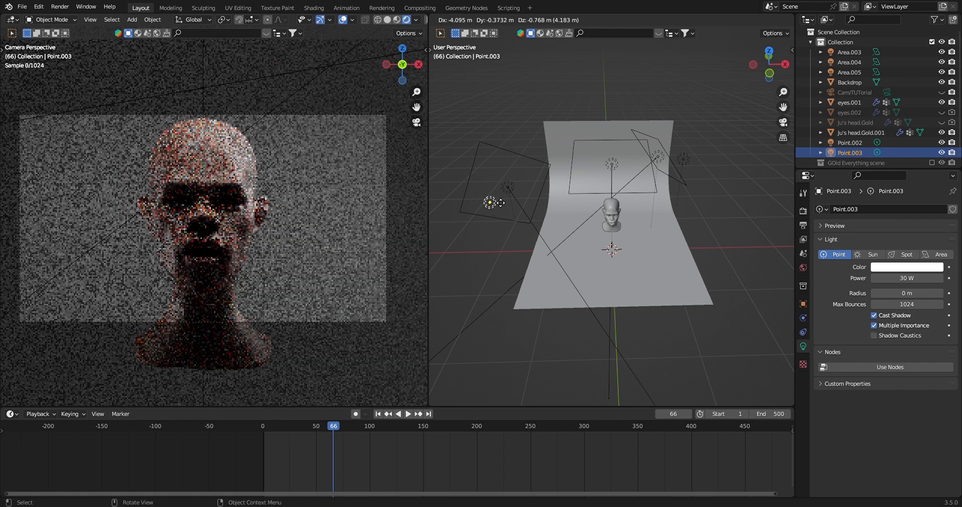
left_click(500, 202)
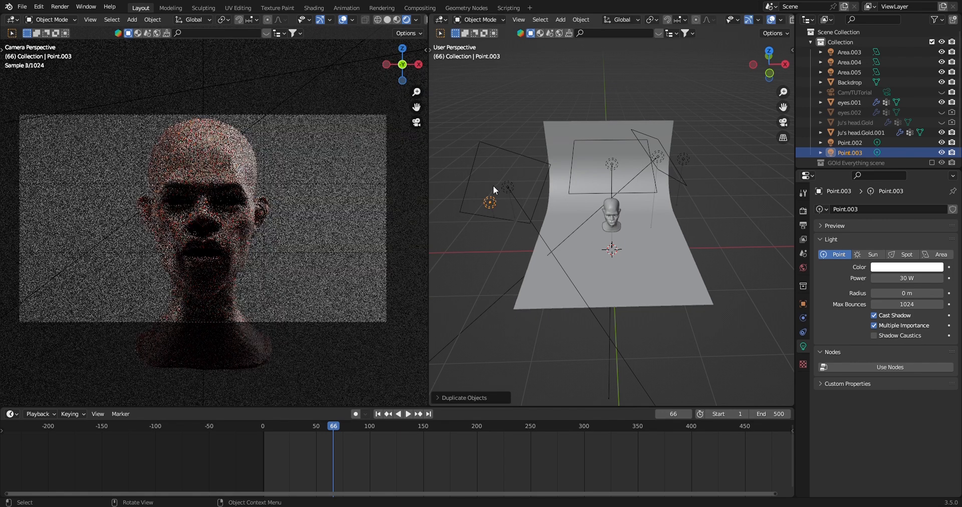
Move the duplicated point light inward along global X and back about 0.98 m along global Y
middle_click_drag(576, 225, 605, 207)
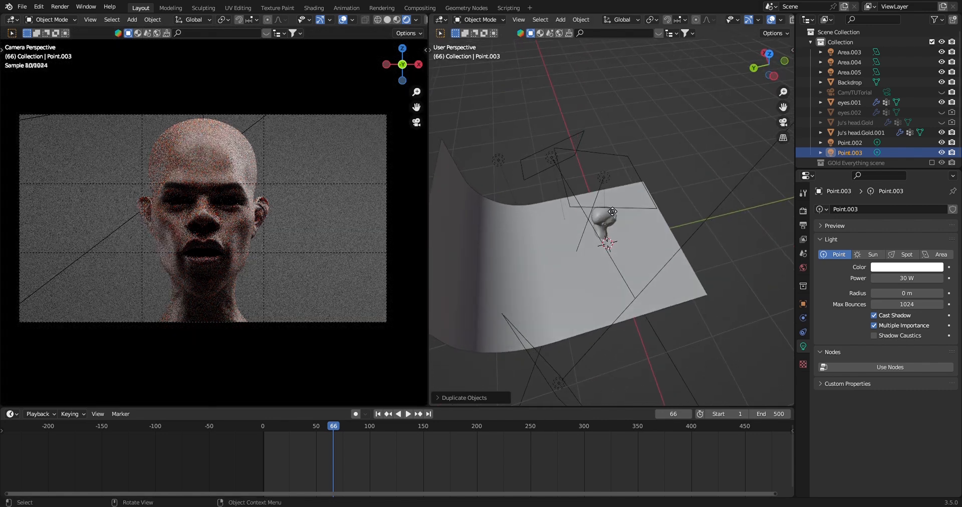
key("g")
key("x")
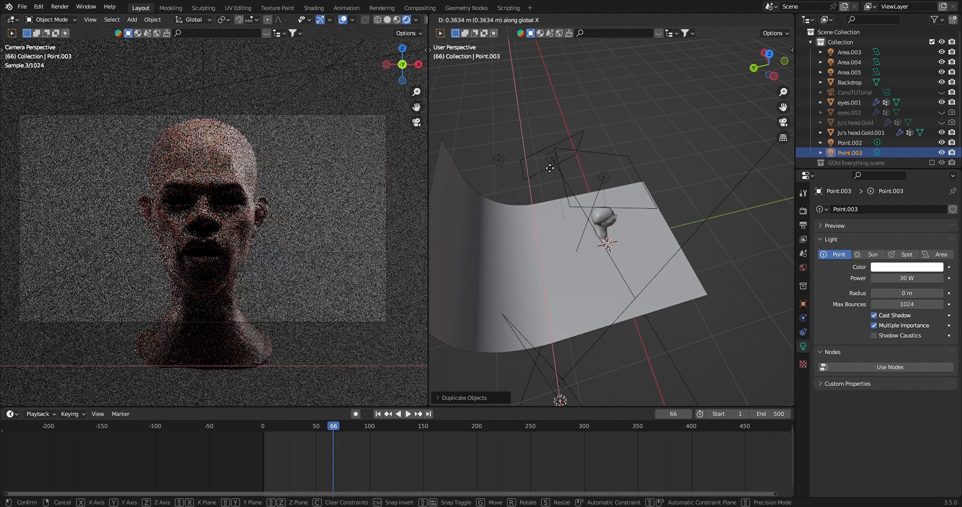
left_click(526, 139)
key("g")
key("y")
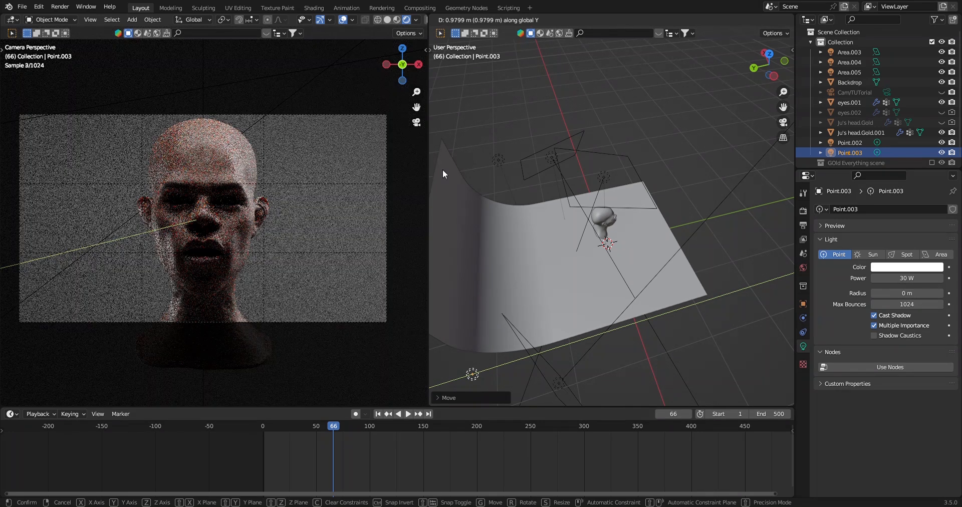
left_click(442, 170)
Try a power of 10 W on the duplicated point light and set it to 12 W
left_click(903, 279)
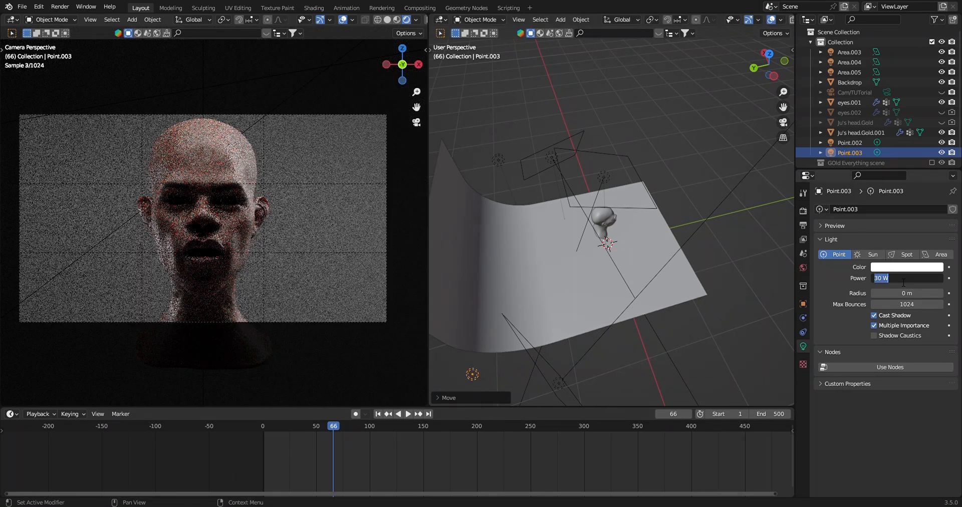
type("10")
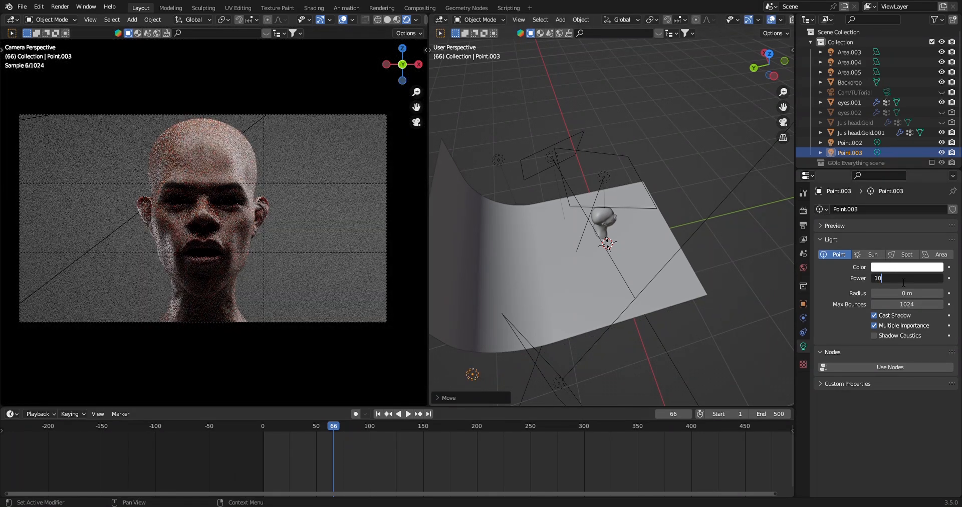
key("Return")
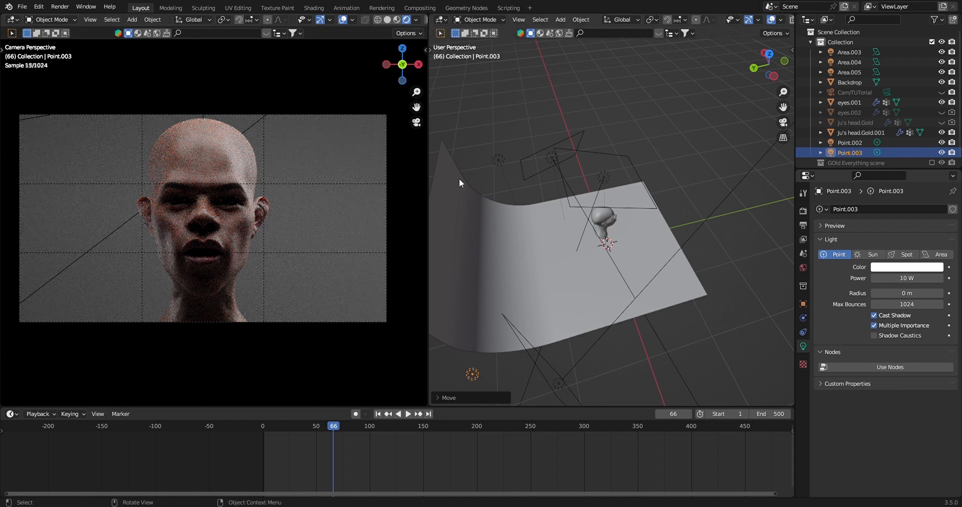
left_click(907, 278)
type("12")
key("Return")
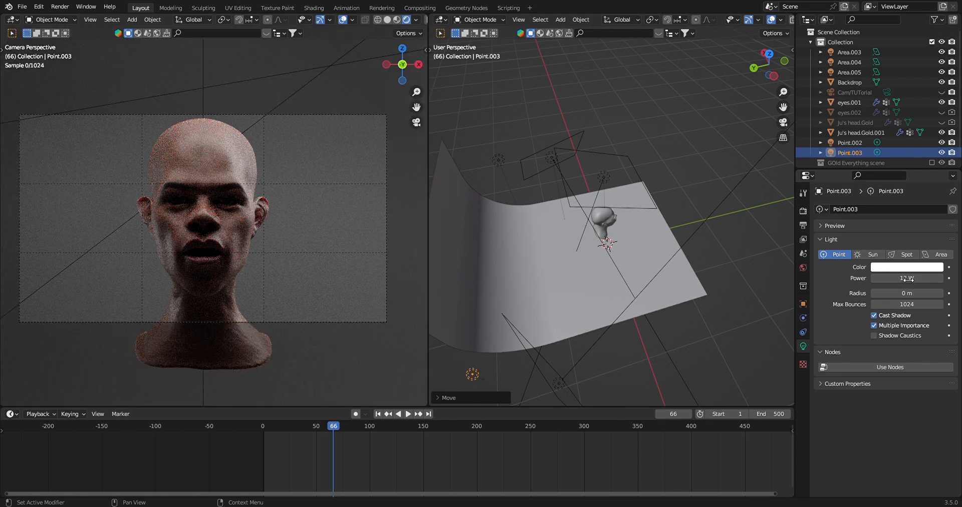
Move the duplicated point light horizontally, locking global Z, about 0.33 m along X and -0.79 m along Y
middle_click_drag(650, 218, 536, 182)
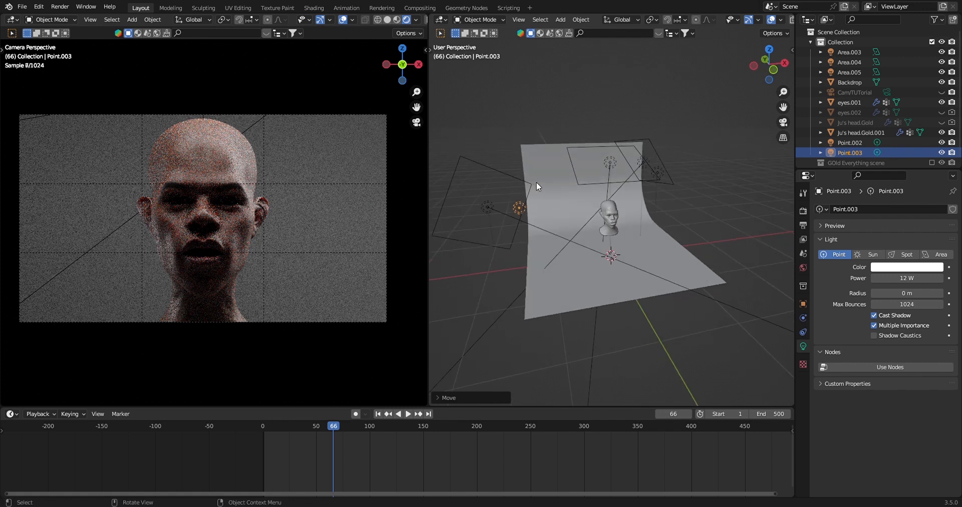
key("g")
key("z")
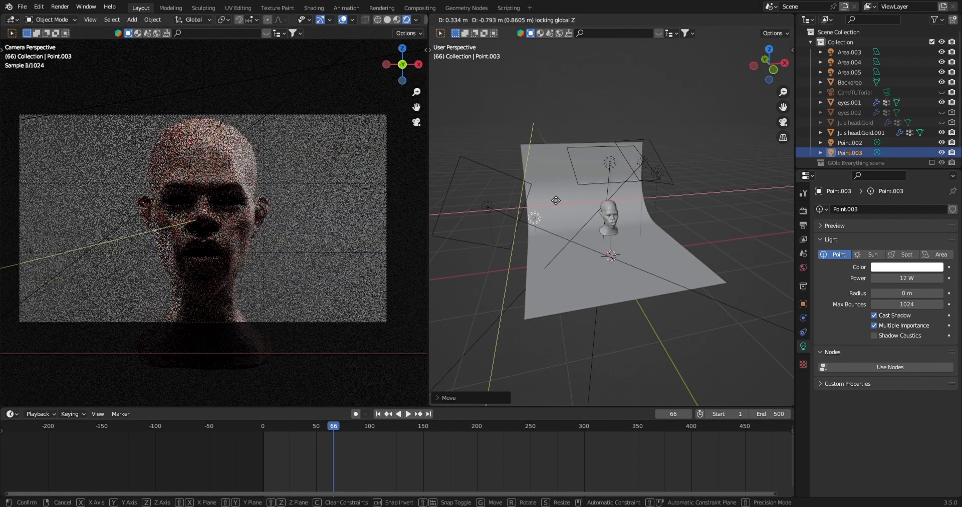
left_click(547, 196)
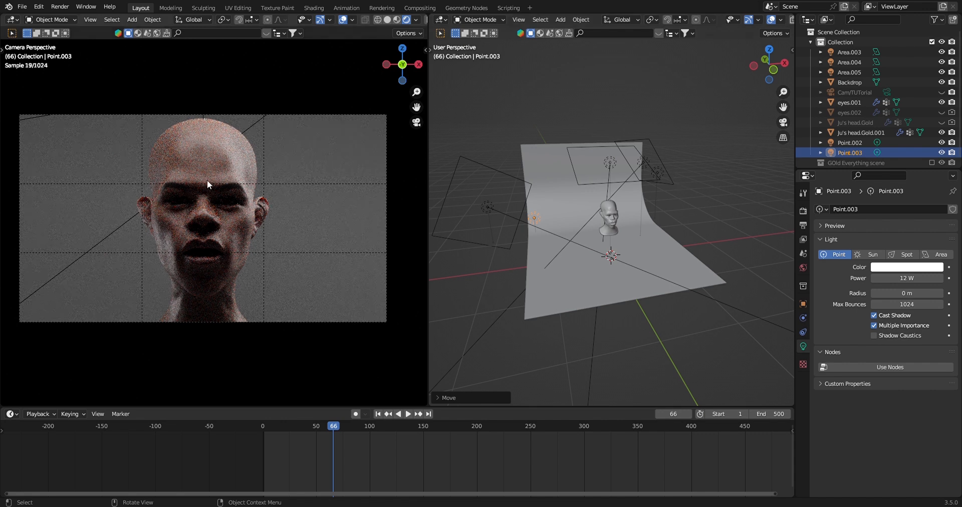
Raise the duplicated point light about 1 m along global Z and shift it inward about 0.33 m along global X
mouse_move(556, 229)
middle_mouse_down()
mouse_move(568, 221)
mouse_move(552, 219)
middle_mouse_up()
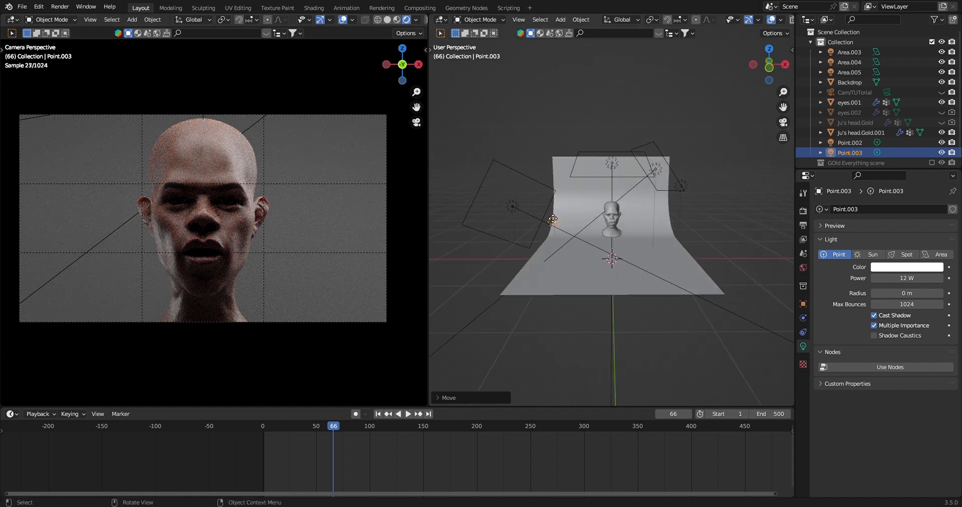
key("g")
key("z")
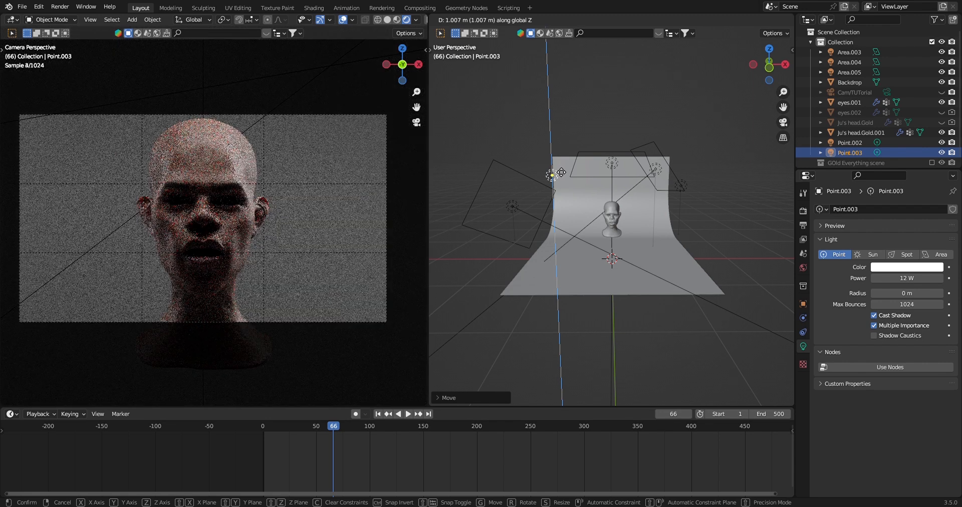
left_click(561, 172)
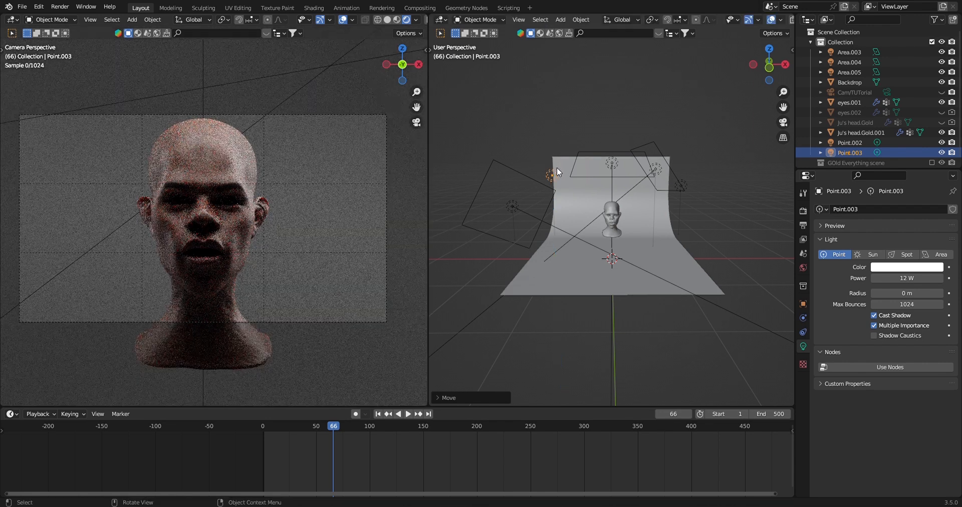
key("g")
key("x")
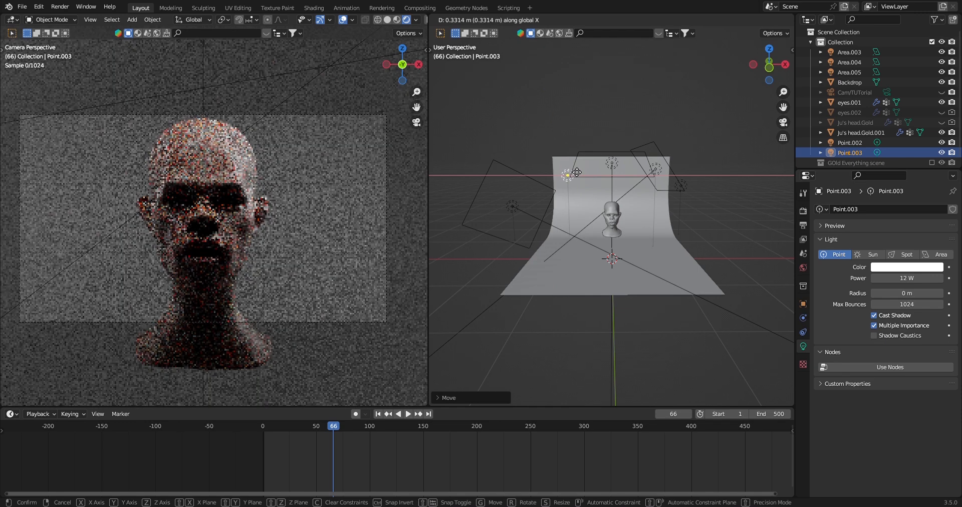
left_click(566, 167)
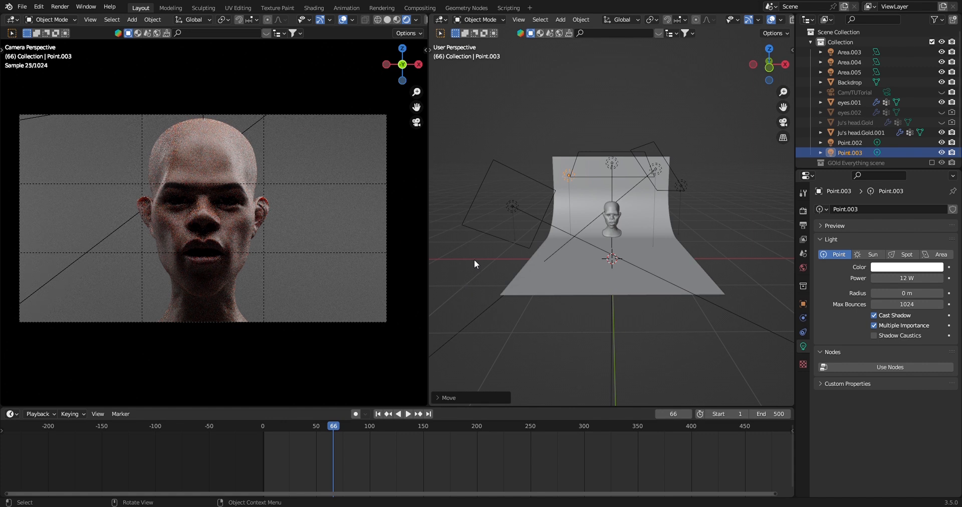
Add a spot light to the scene and raise it along global Z until it sits above the head
scroll(582, 214, "up", 8)
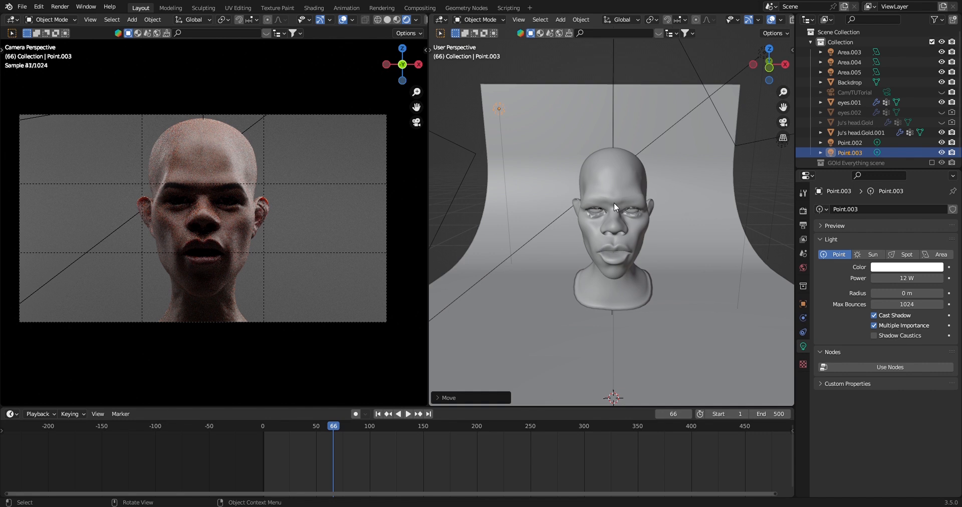
scroll(614, 202, "down", 3)
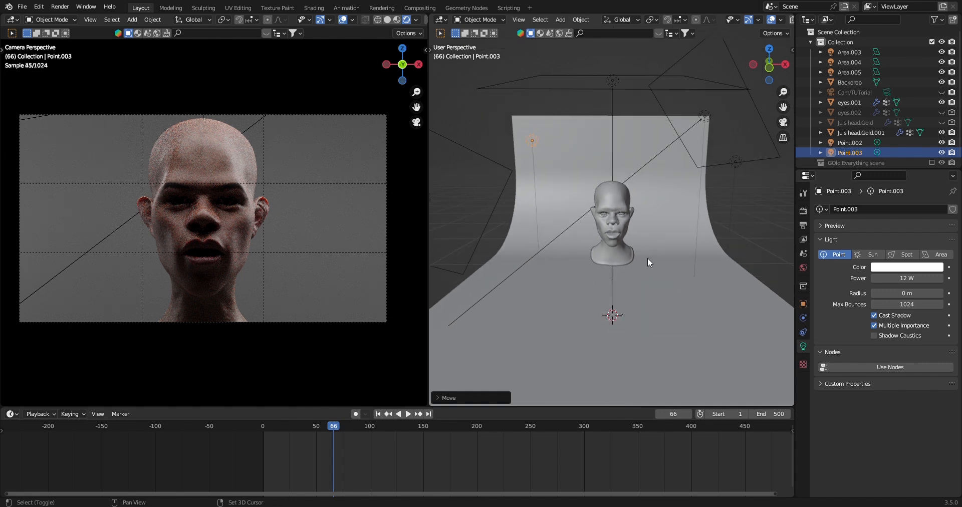
key("shift+a")
mouse_move(646, 257)
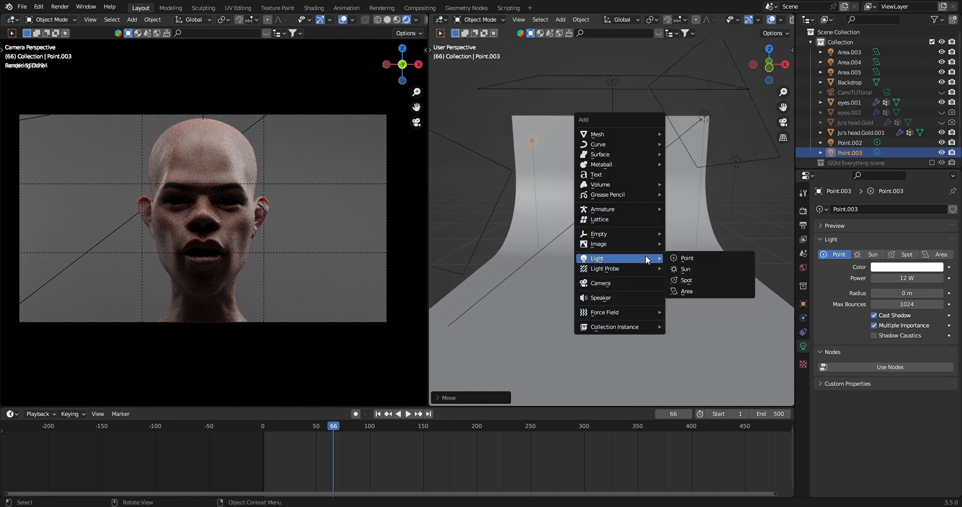
left_click(685, 280)
scroll(656, 308, "down", 1)
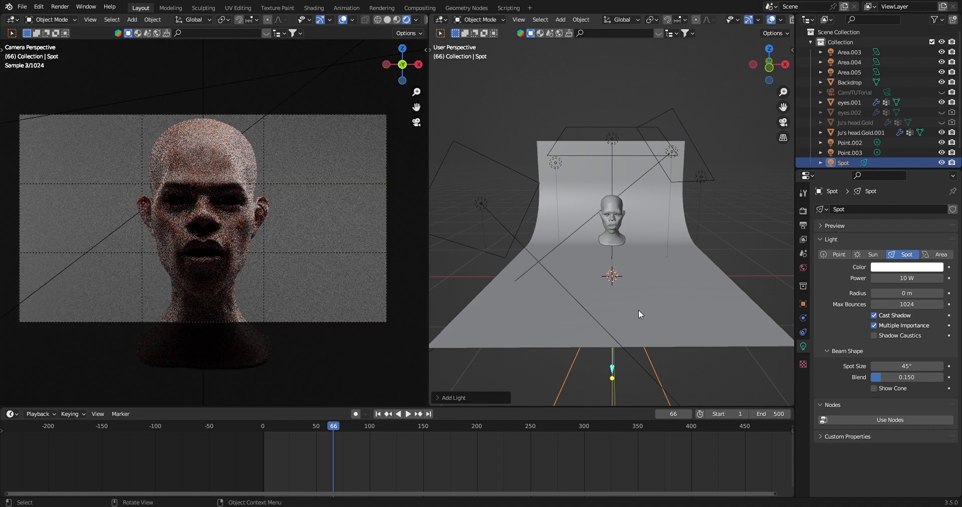
key("g")
key("z")
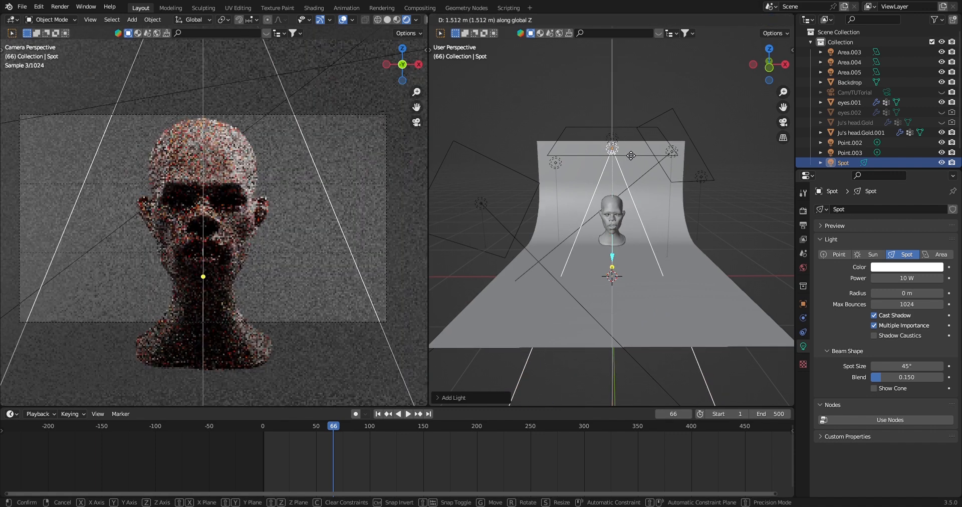
left_click(625, 131)
In right orthographic view, move the spot light well in front of the head and tilt it to aim at the face
middle_click_drag(610, 180, 481, 185)
key("KP_3")
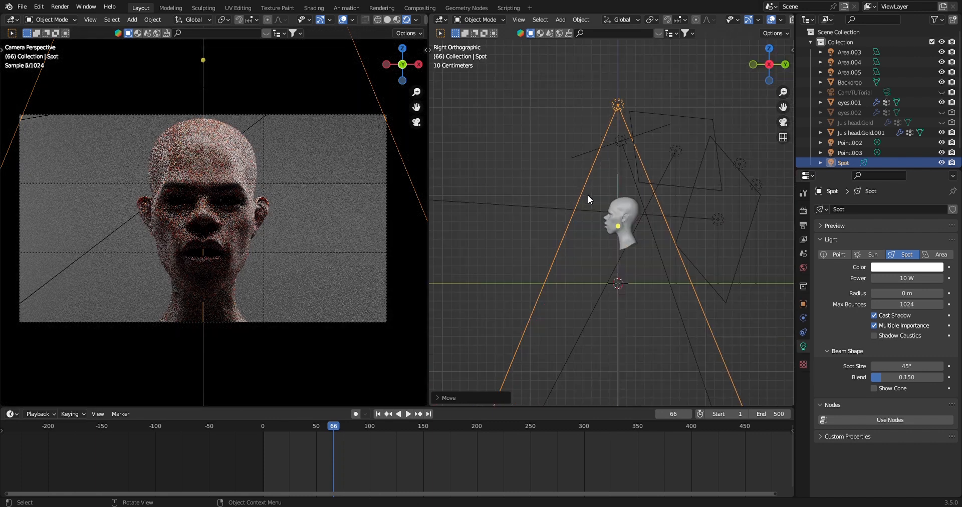
key("g")
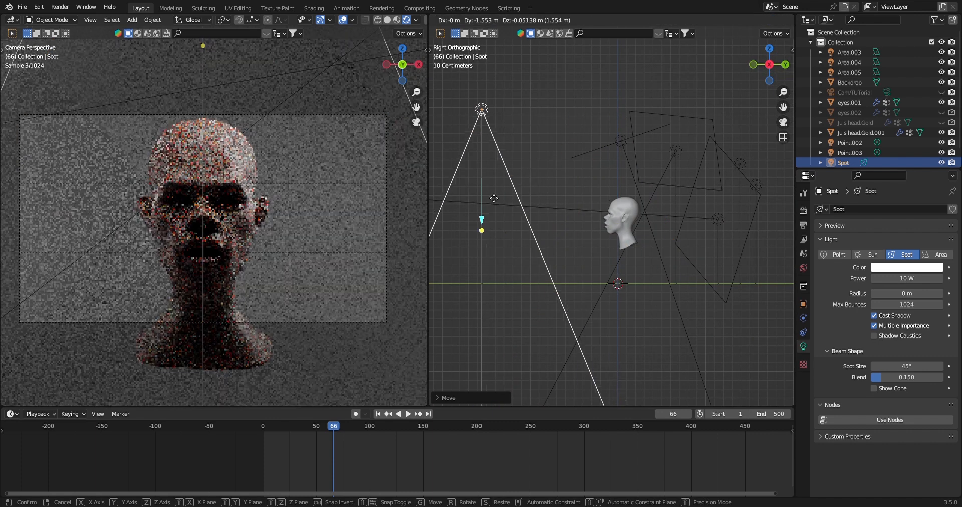
key("r")
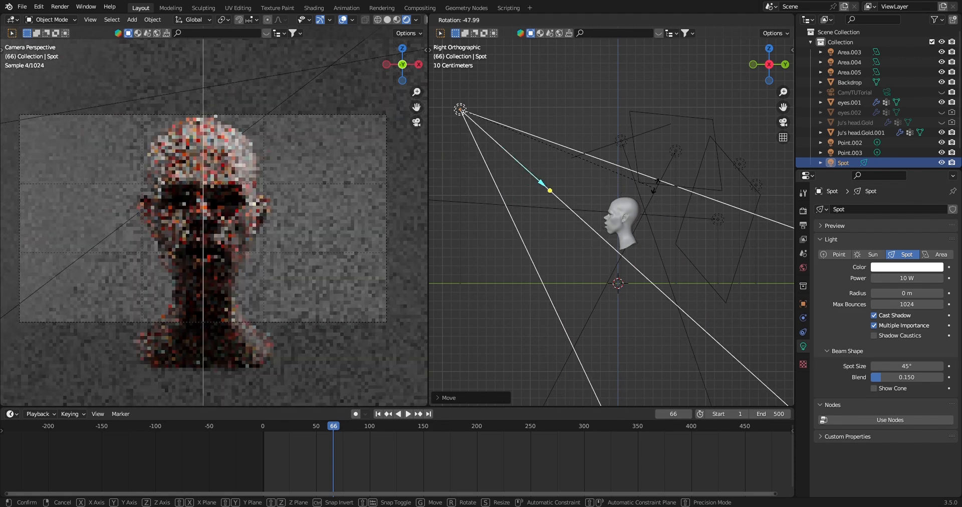
left_click(656, 165)
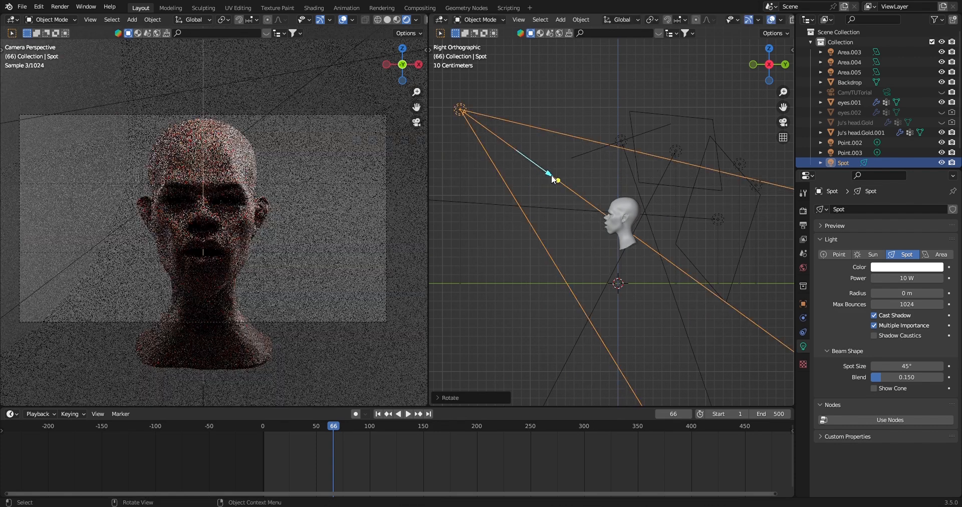
Narrow the spot light's beam angle to 13.5° and rotate the light about 24° around global Z
left_click_drag(558, 182, 521, 142)
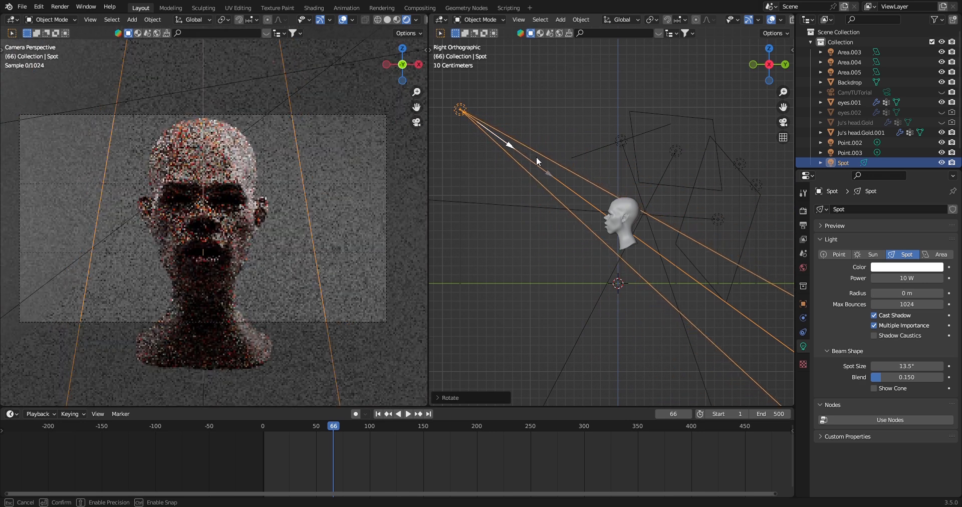
middle_click_drag(572, 192, 687, 232)
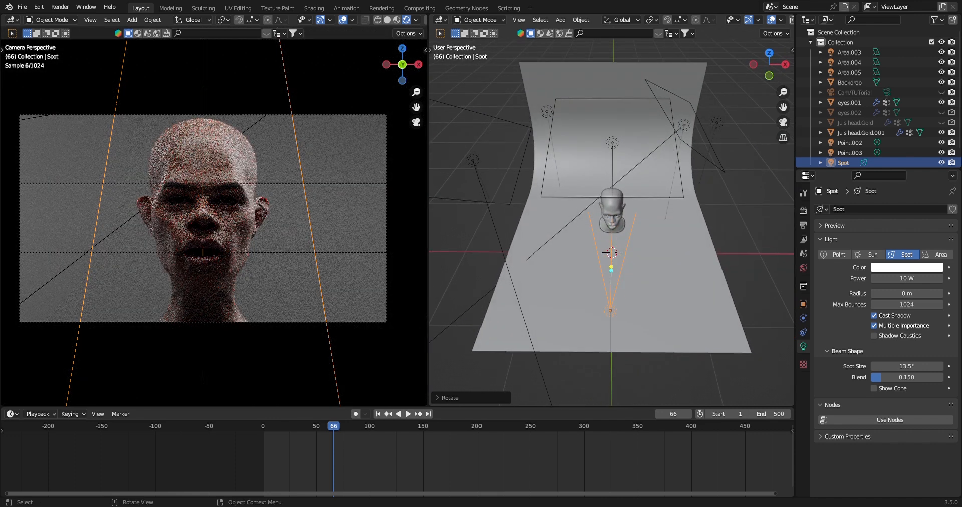
key("r")
key("z")
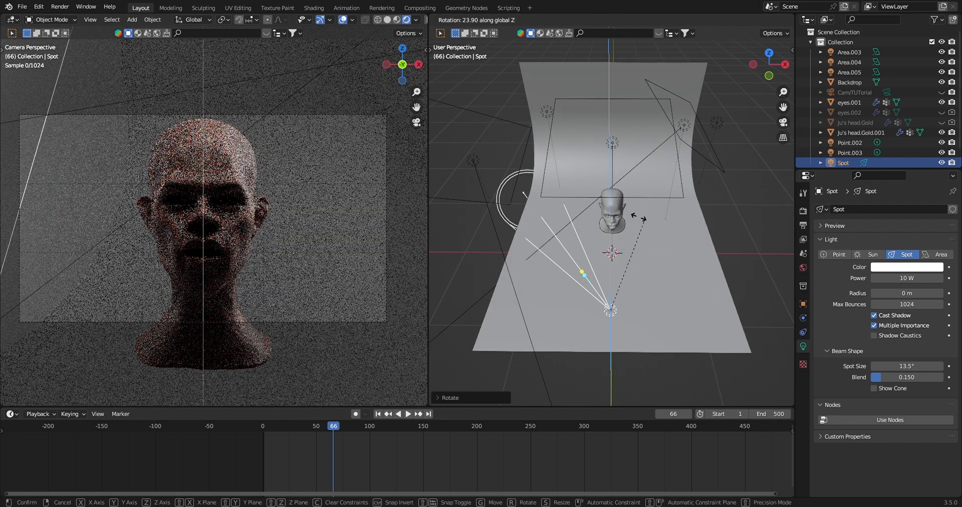
left_click(641, 218)
Move the spot light horizontally to one side with global Z locked, and offset it about 0.41 m more along global X
key("g")
key("shift+z")
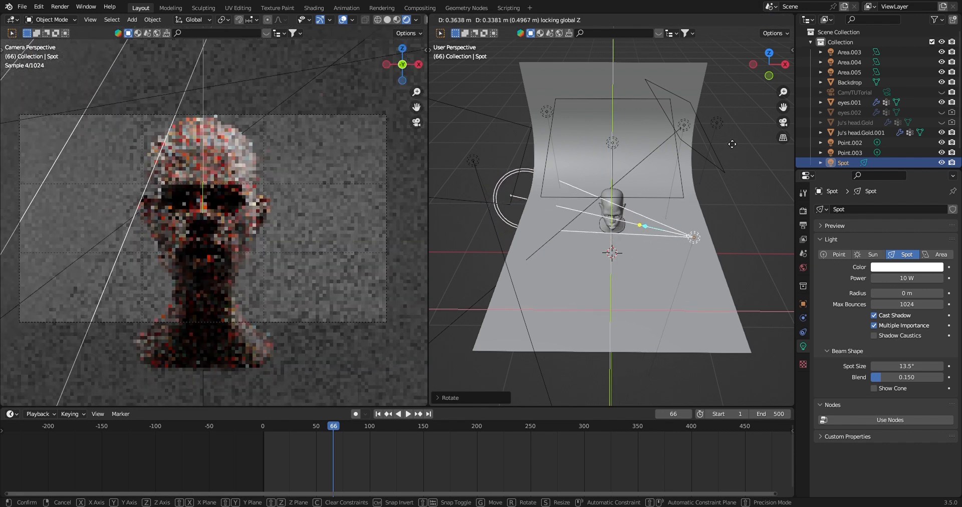
left_click(639, 259)
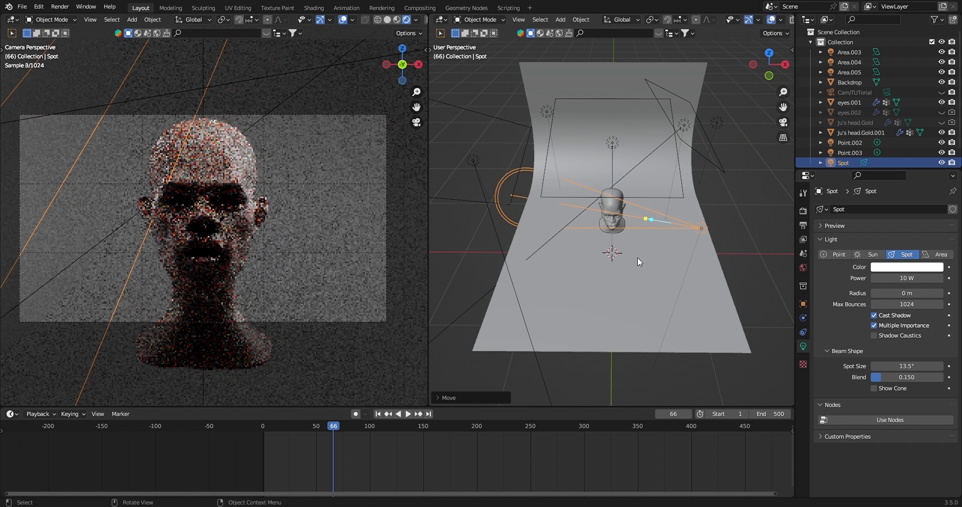
key("KP_1")
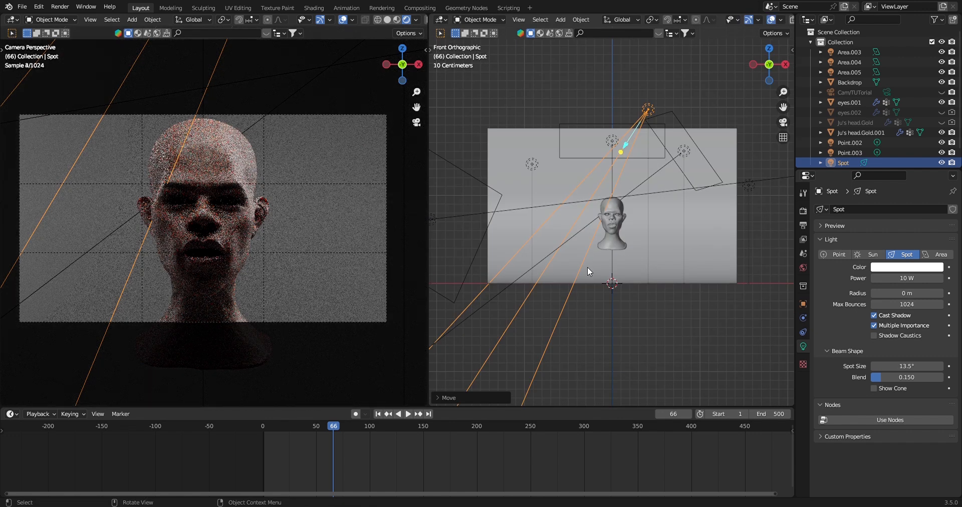
key("g")
key("x")
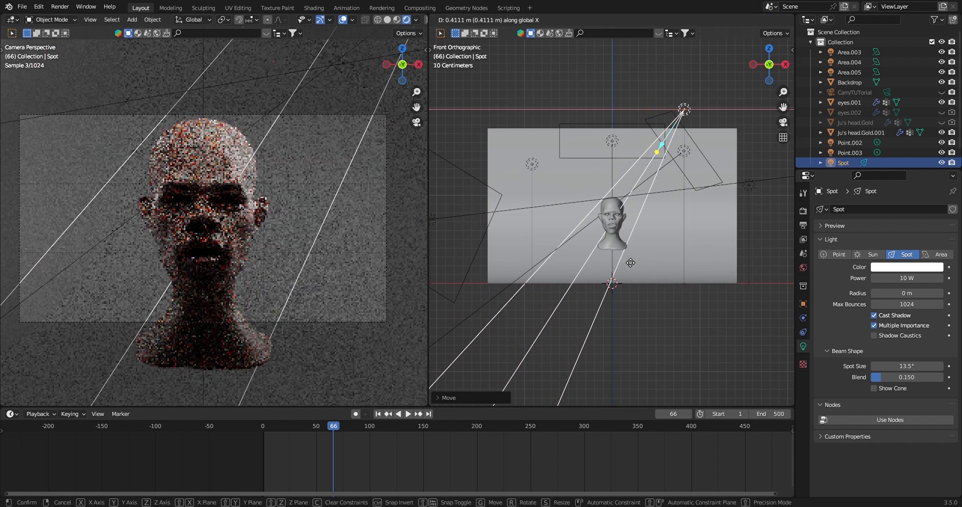
left_click(630, 262)
Move the spot light farther from the head, shifting it outward and higher in front orthographic view
middle_click_drag(617, 337, 604, 306)
key("g")
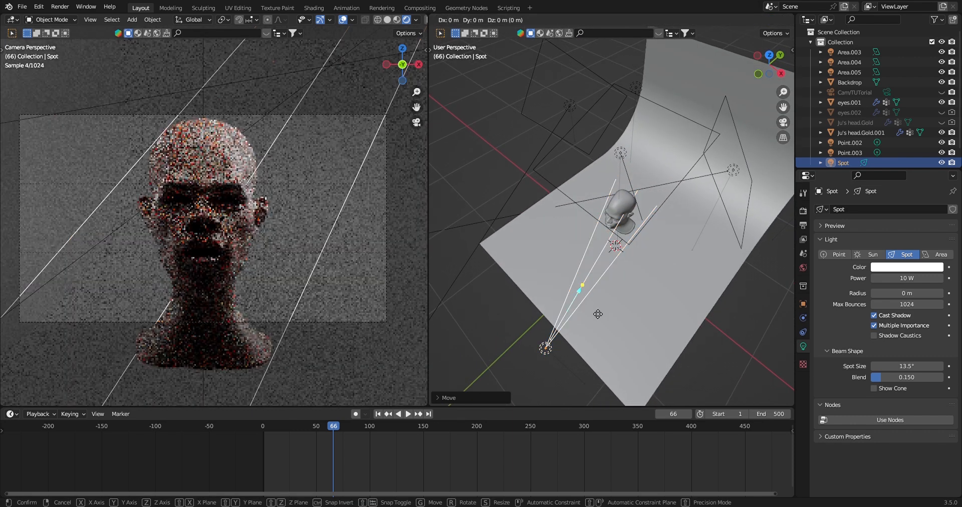
left_click(601, 302)
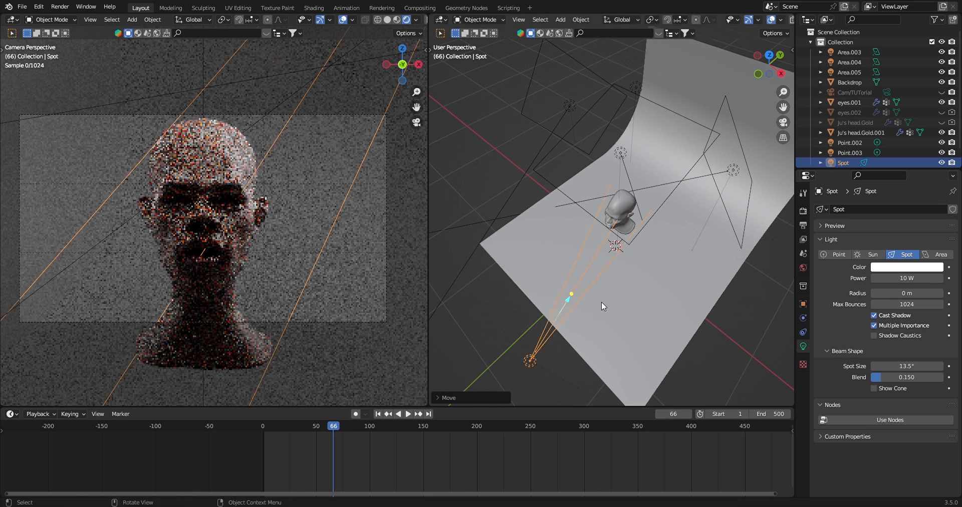
mouse_move(671, 241)
middle_mouse_down()
mouse_move(682, 221)
mouse_move(669, 230)
middle_mouse_up()
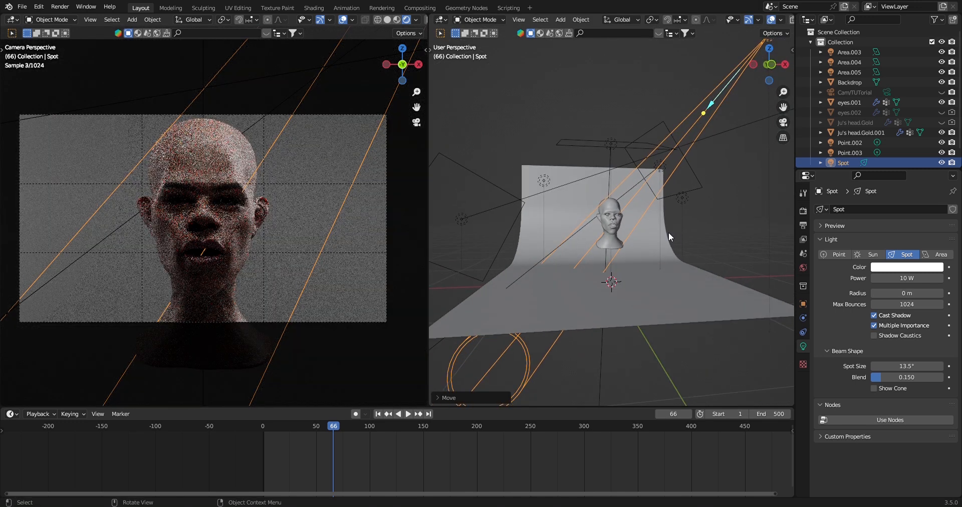
key("KP_1")
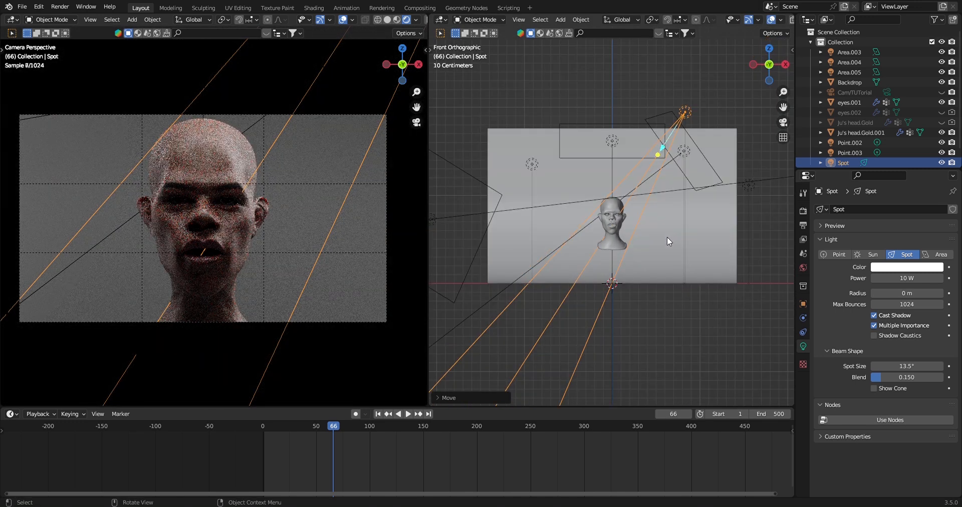
key("g")
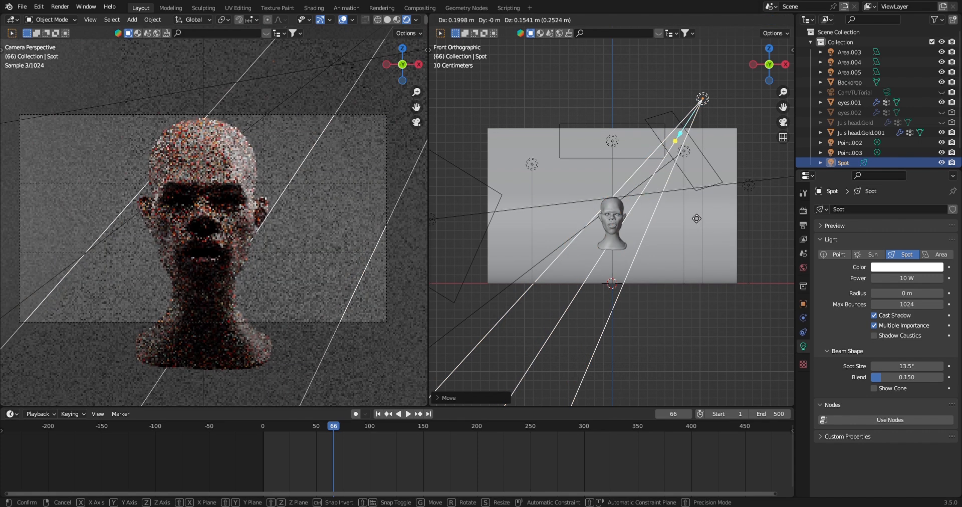
left_click(690, 212)
Trackball-rotate the spot light and turn it around global Z to point back toward the head
key("r")
key("r")
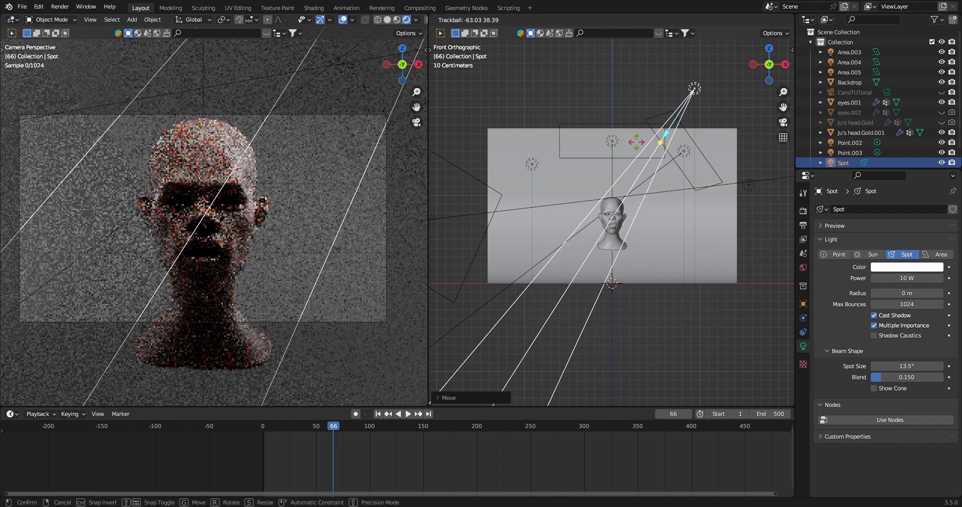
left_click(636, 142)
middle_click_drag(636, 142, 580, 241)
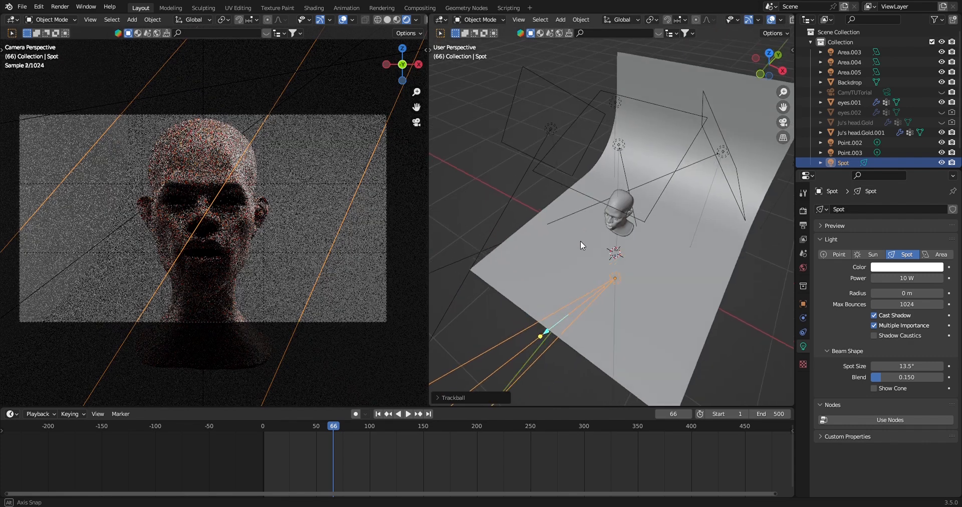
key("s")
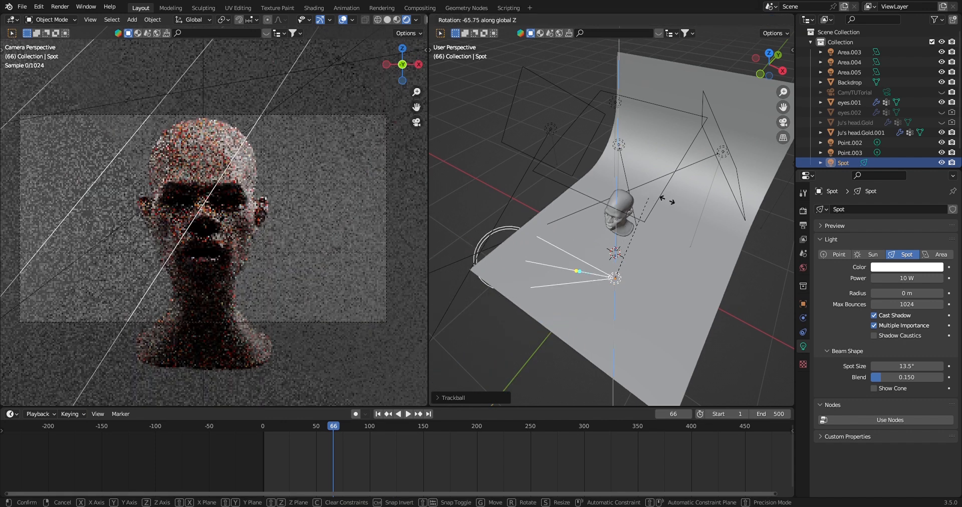
left_click(690, 217)
Reposition the spot light horizontally with global Z locked and rotate it so the beam centres on the head
key("g")
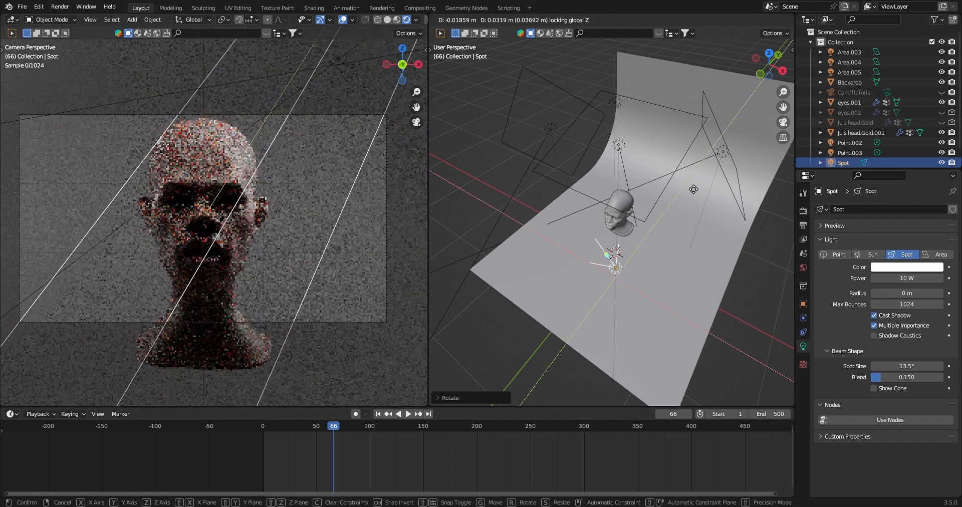
left_click(674, 233)
middle_click_drag(635, 199, 625, 219)
key("r")
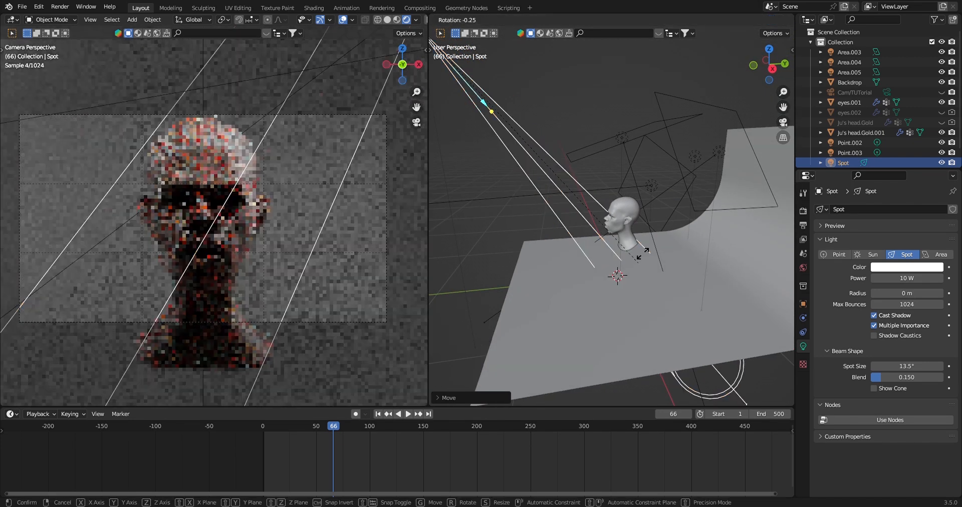
left_click(651, 210)
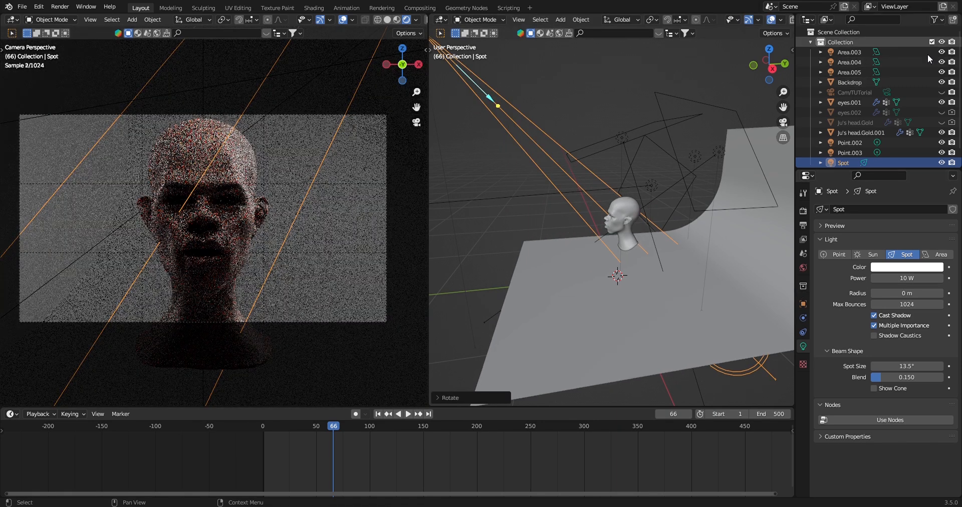
Hide Area.003, Area.004, Area.005, Point.002 and Point.003 in the viewport, leaving only the spot light on
left_click(941, 52)
left_click_drag(941, 62, 941, 73)
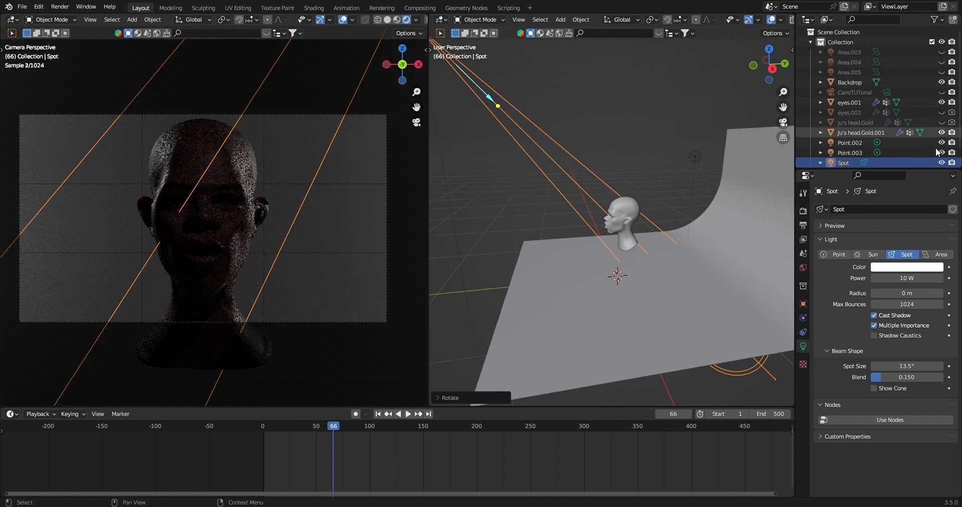
left_click_drag(942, 153, 943, 141)
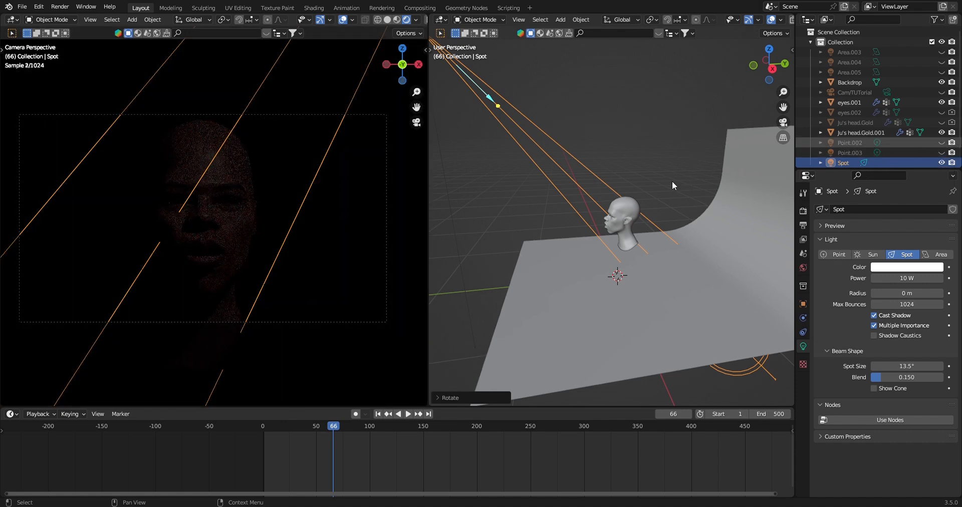
scroll(512, 122, "down", 2)
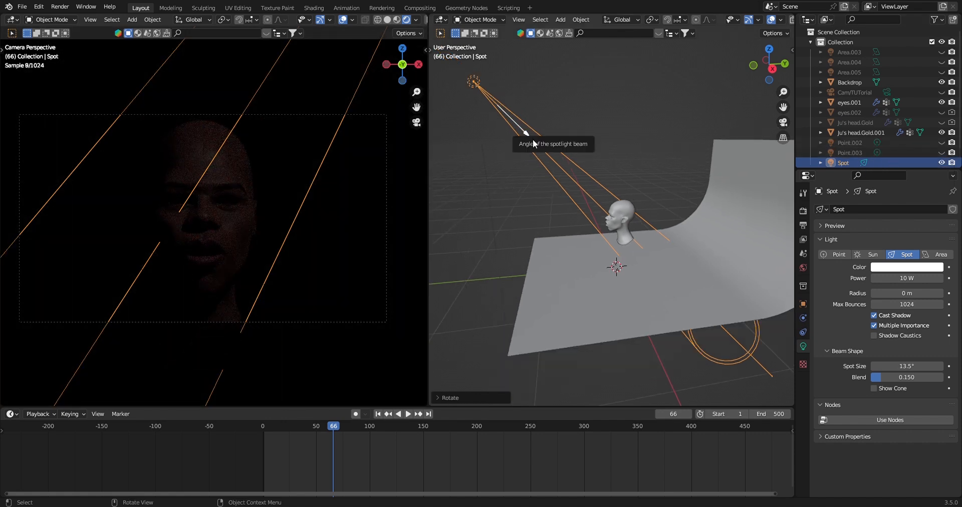
Move the spot light about 0.29 m along global X and narrow its beam to a spot size of 11.5°
mouse_move(550, 155)
left_mouse_down()
mouse_move(558, 159)
mouse_move(543, 144)
left_mouse_up()
key("g")
key("x")
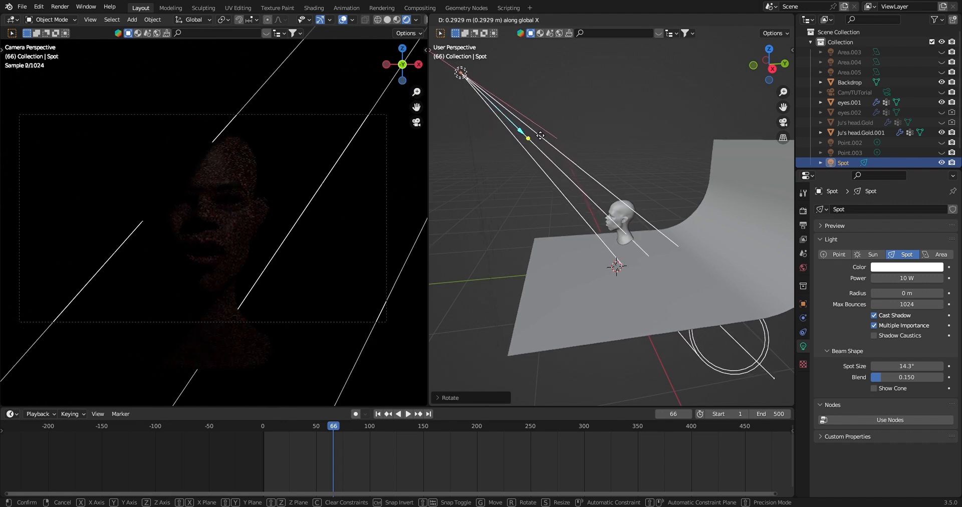
left_click(540, 134)
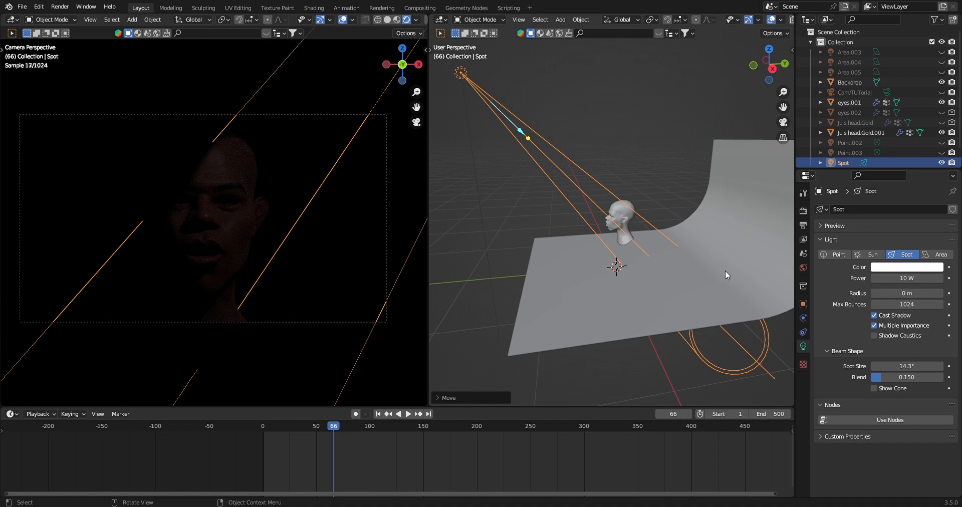
scroll(614, 199, "down", 3)
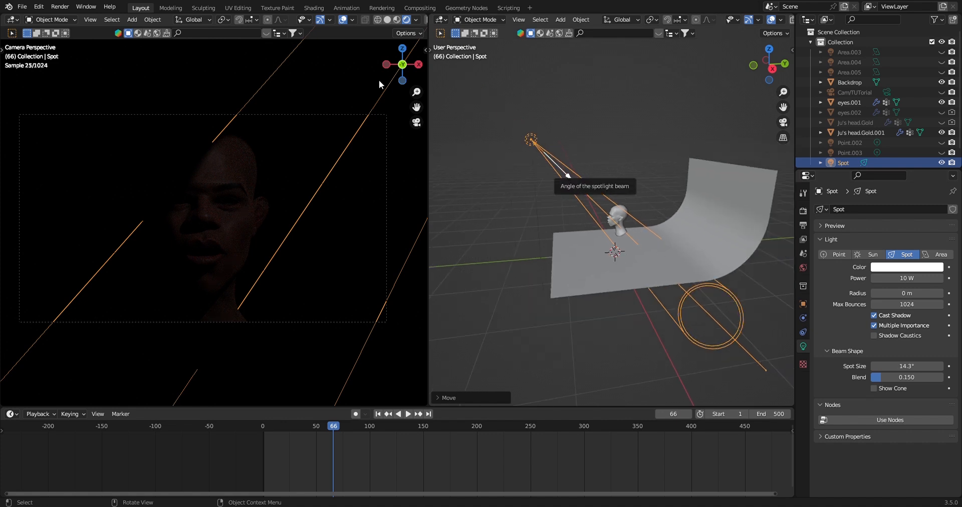
mouse_move(576, 182)
left_mouse_down()
mouse_move(614, 200)
mouse_move(556, 166)
mouse_move(589, 189)
mouse_move(579, 187)
left_mouse_up()
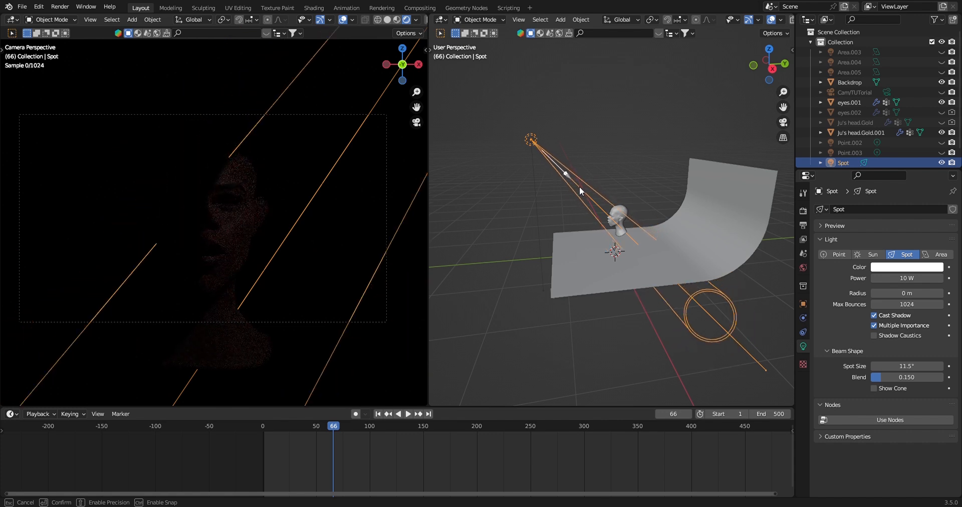
Set the spot light's power to 50 W
left_click_drag(908, 204, 908, 203)
left_click(914, 278)
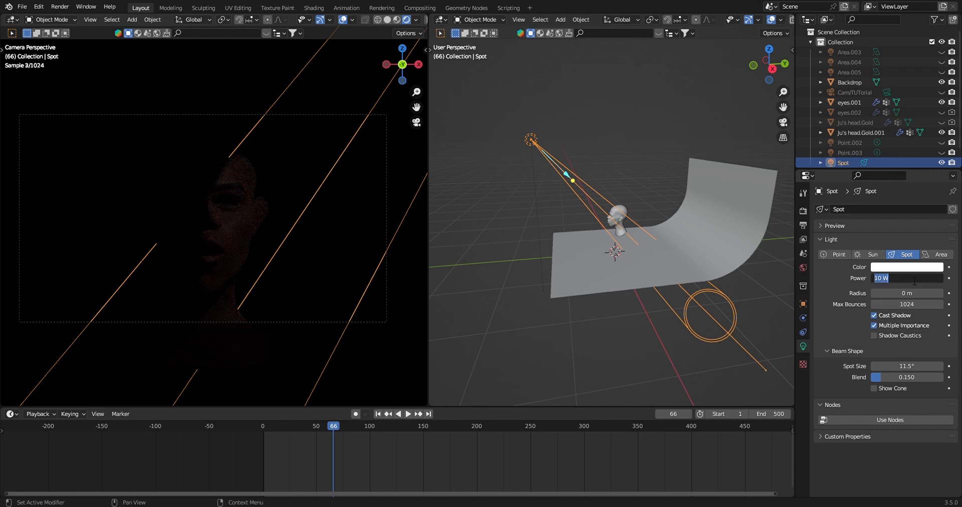
key("Return")
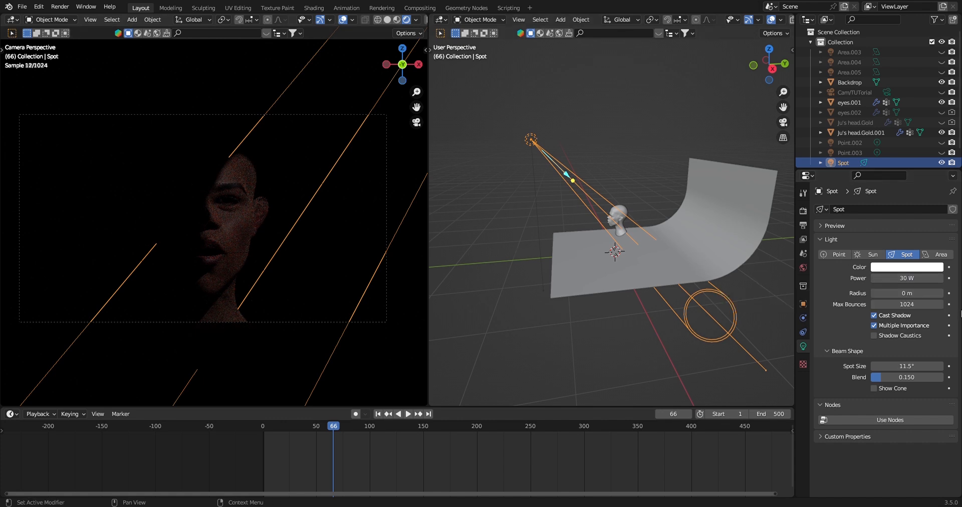
left_click(914, 278)
type("50")
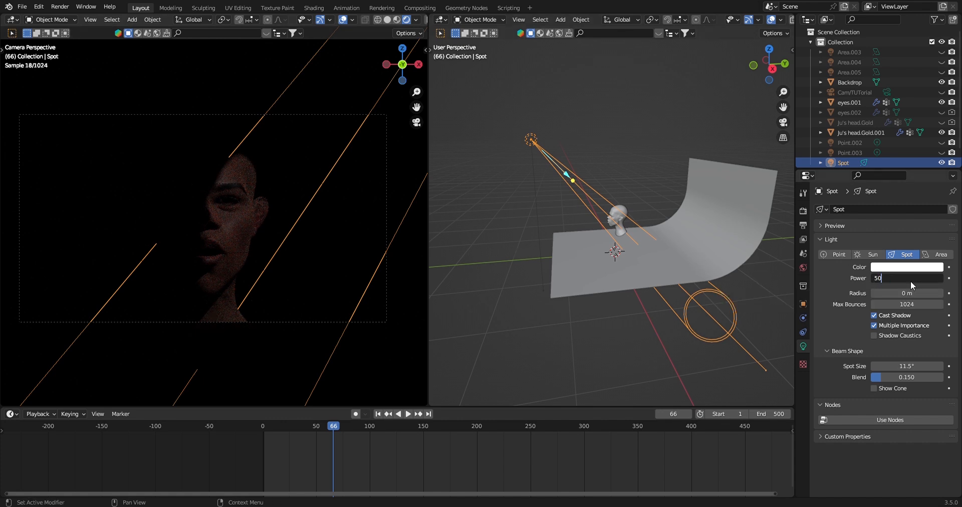
key("Return")
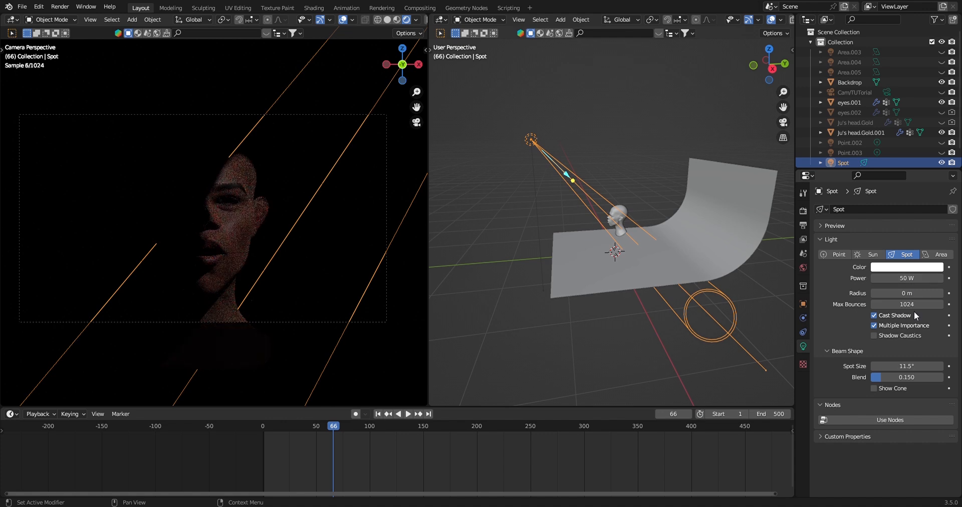
Try radii of 2 m and 1 m on the spot light and reset its radius to 0 m
left_click(915, 293)
type("2")
key("Return")
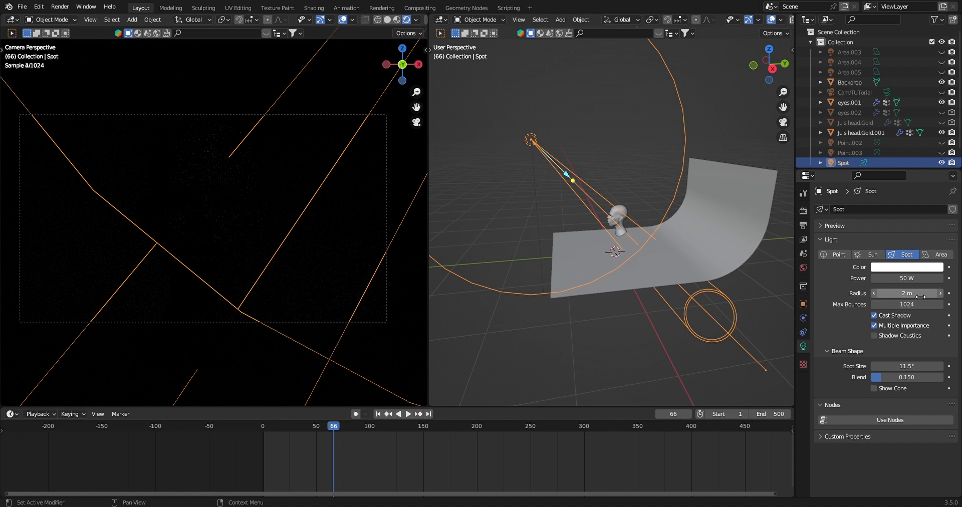
left_click(911, 296)
type("1")
key("Return")
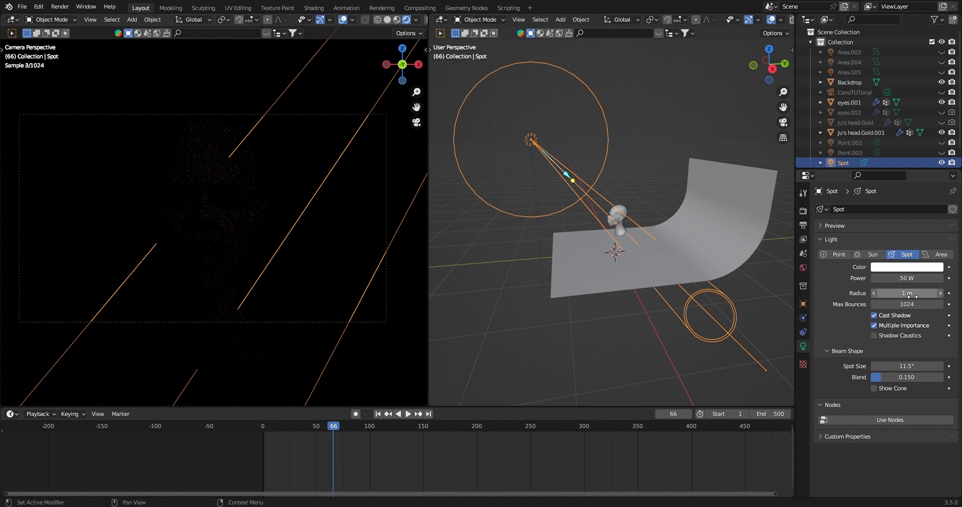
left_click(912, 295)
type("20")
key("Return")
left_click(922, 297)
type("0")
key("Return")
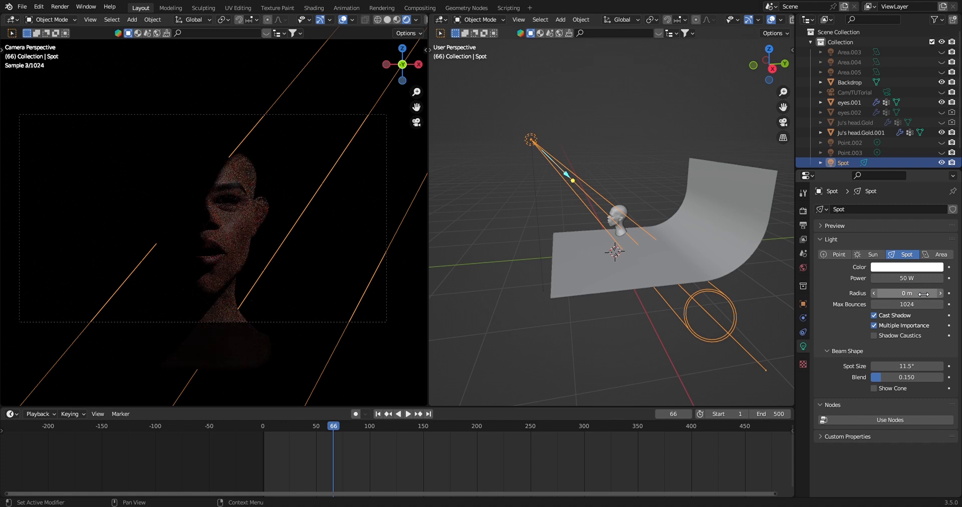
Set the spot light's radius to 0.1 m
left_click(922, 297)
type(".1")
key("Return")
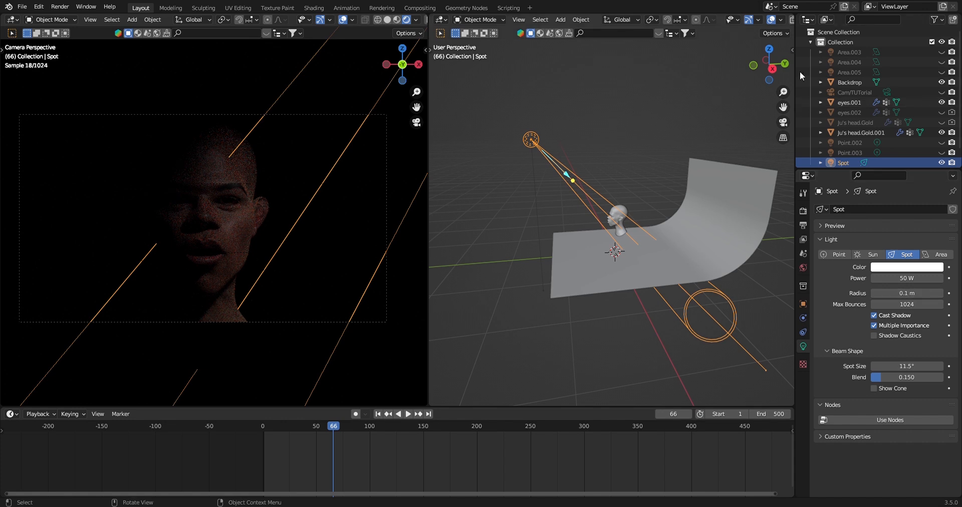
Unhide Area.003, Area.004, Area.005, Point.002 and Point.003, and toggle the spot light off and on to compare its effect
left_click(941, 62)
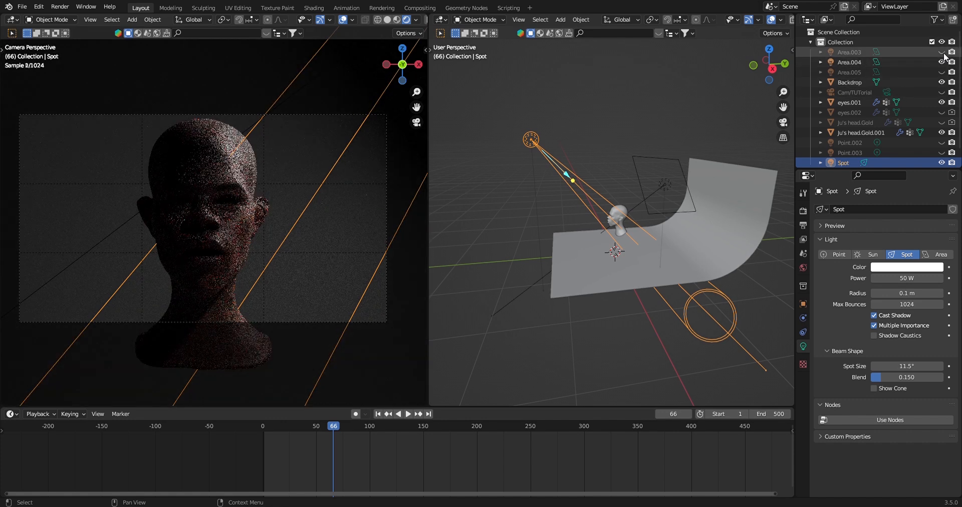
left_click(941, 52)
left_click(941, 73)
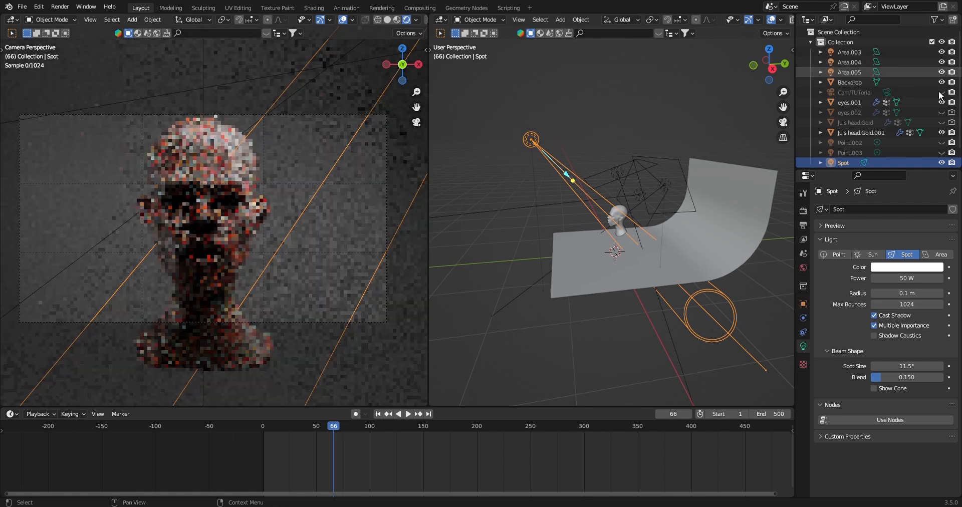
left_click(941, 142)
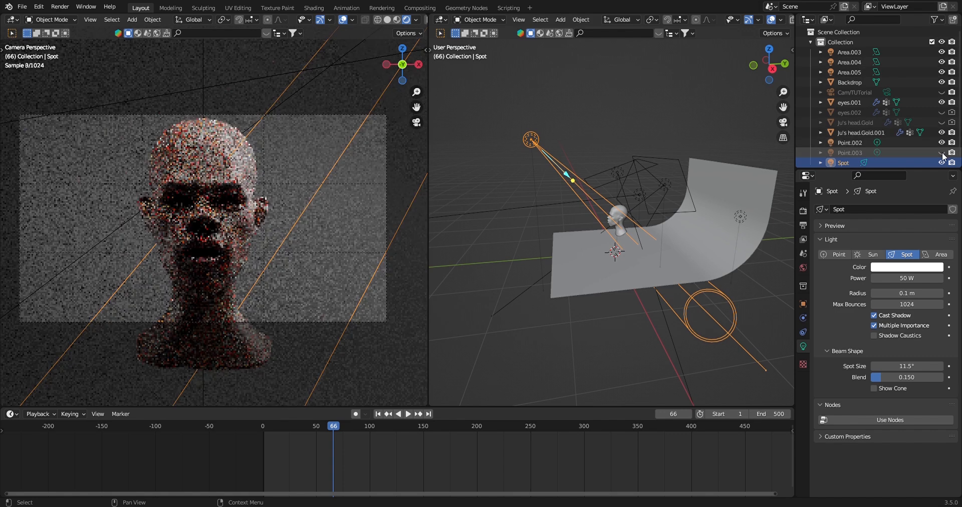
left_click(941, 152)
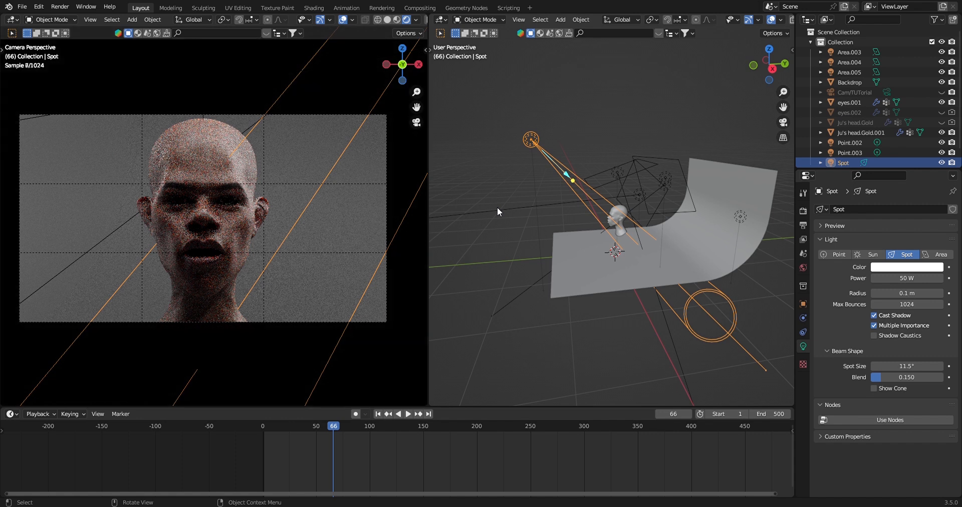
left_click(941, 163)
left_click(941, 163)
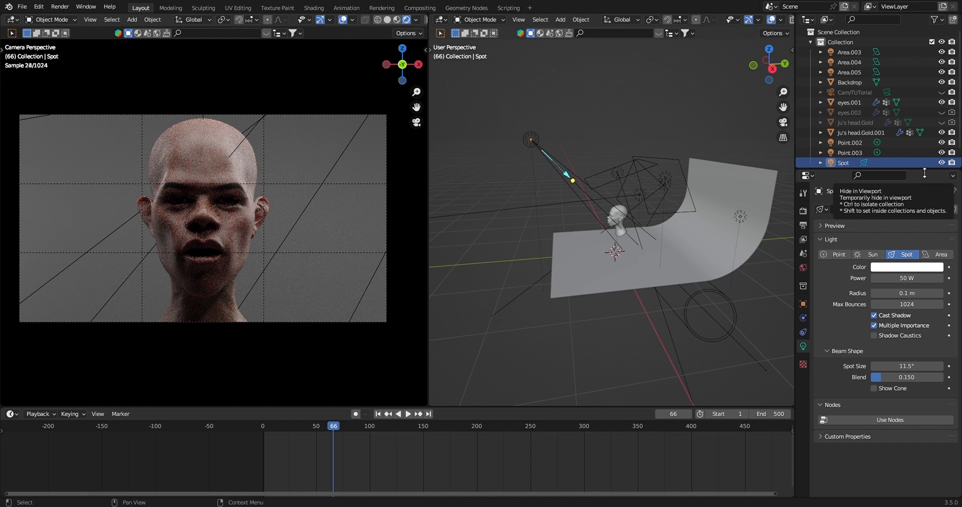
Add a new point light and move it up from the floor to just in front of the face
scroll(675, 202, "up", 3)
middle_click_drag(675, 202, 615, 209)
key("shift+a")
mouse_move(625, 209)
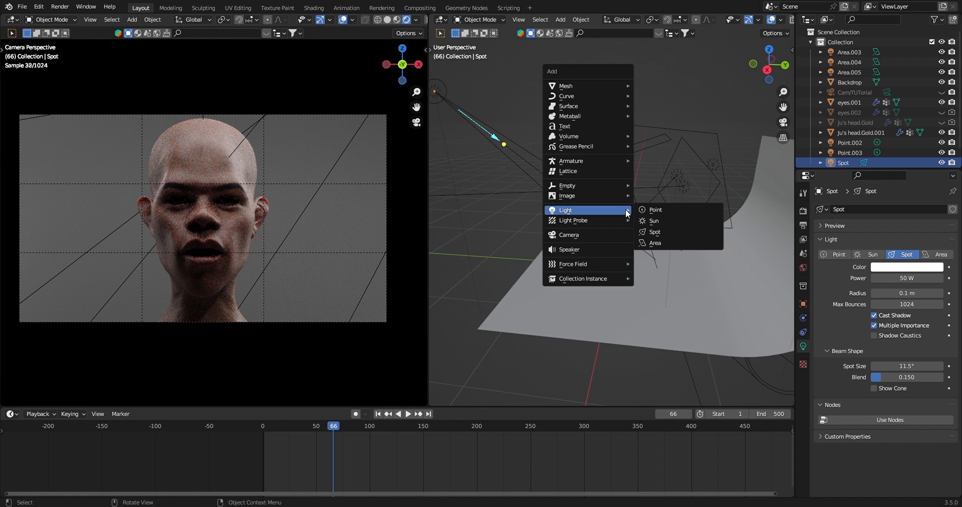
left_click(660, 209)
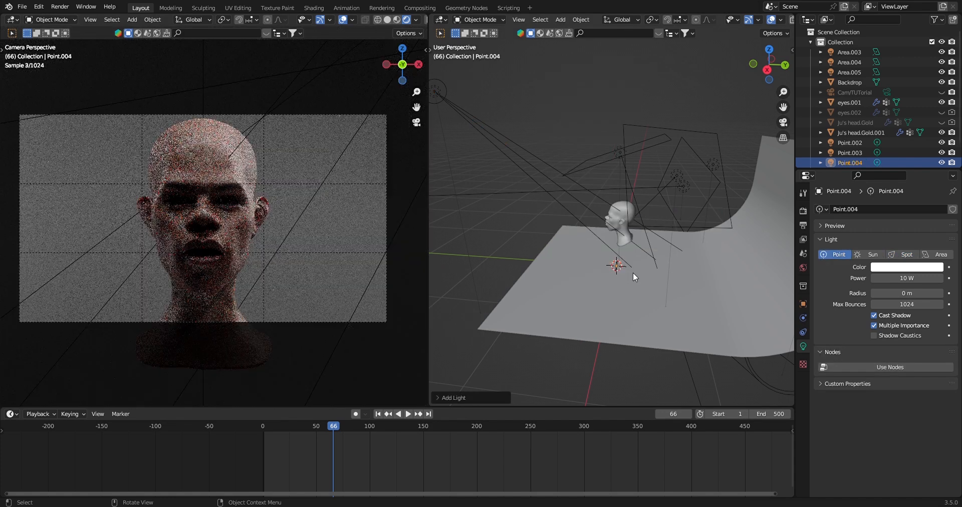
key("g")
left_click(602, 239)
Shift the new point light upward and toward the face in camera view, and show the head close up in front orthographic view
middle_click_drag(603, 239, 558, 278)
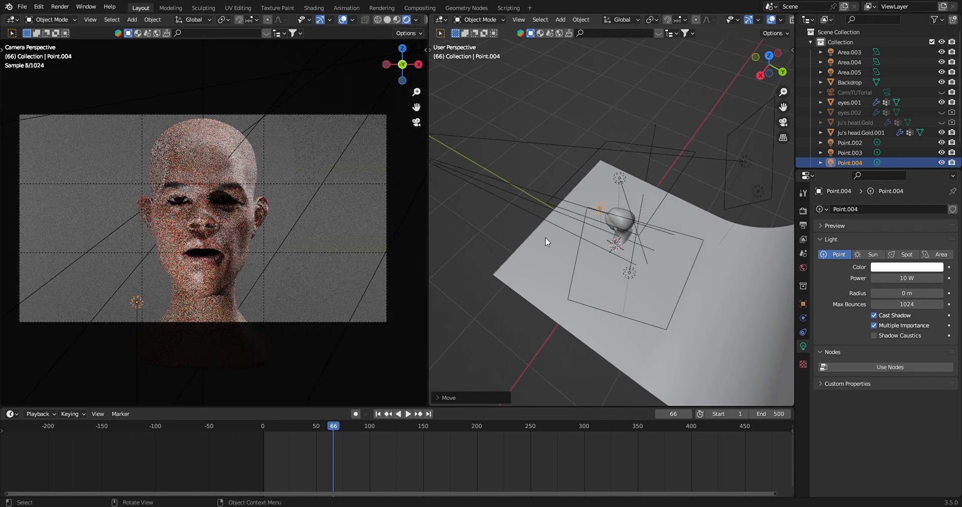
middle_click_drag(586, 222, 571, 290)
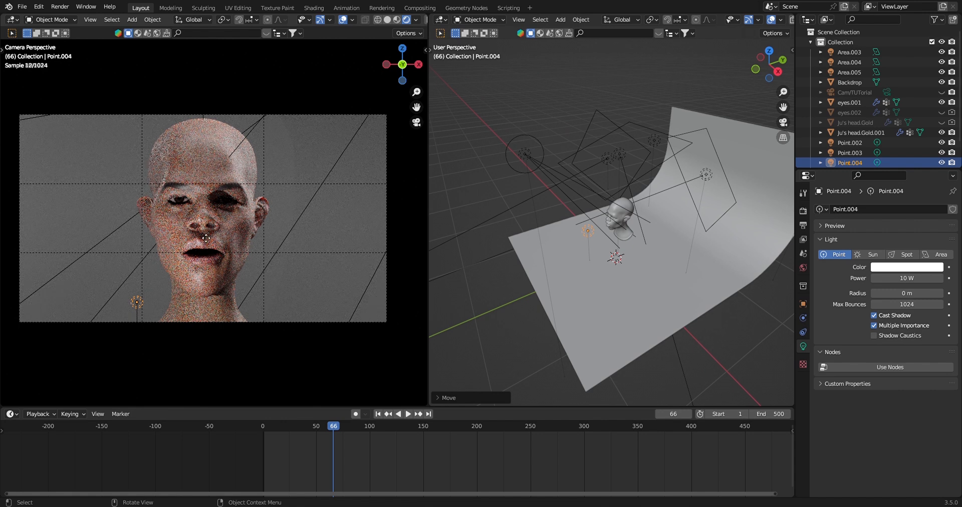
key("g")
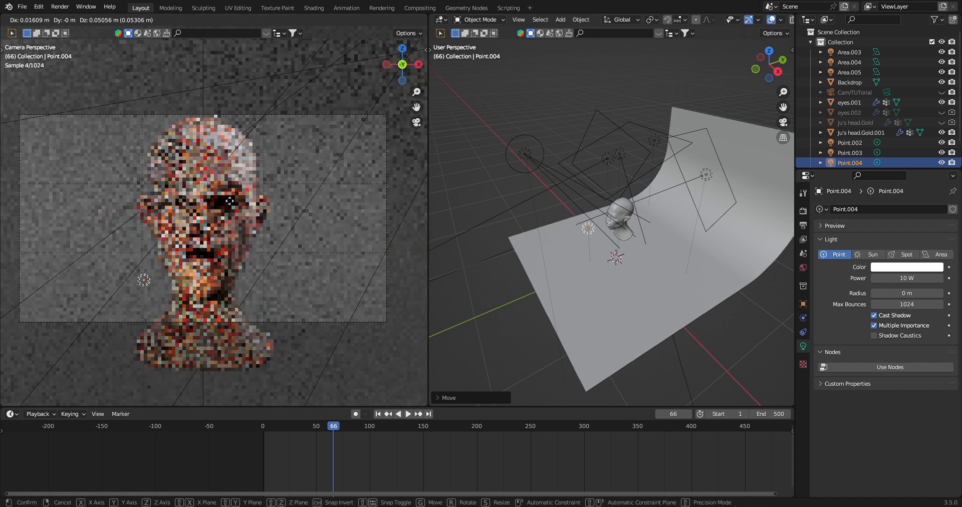
left_click(278, 178)
middle_click_drag(278, 178, 236, 184)
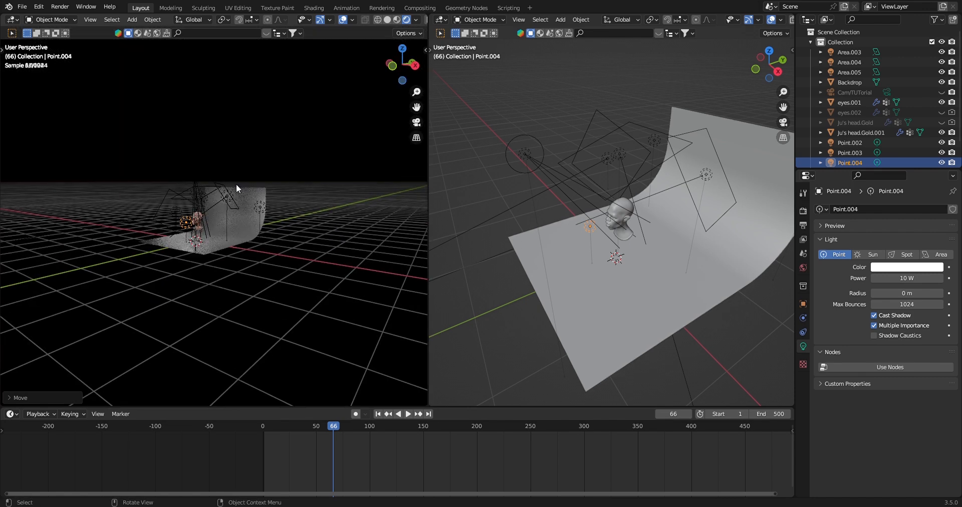
key("KP_1")
scroll(236, 184, "up", 5)
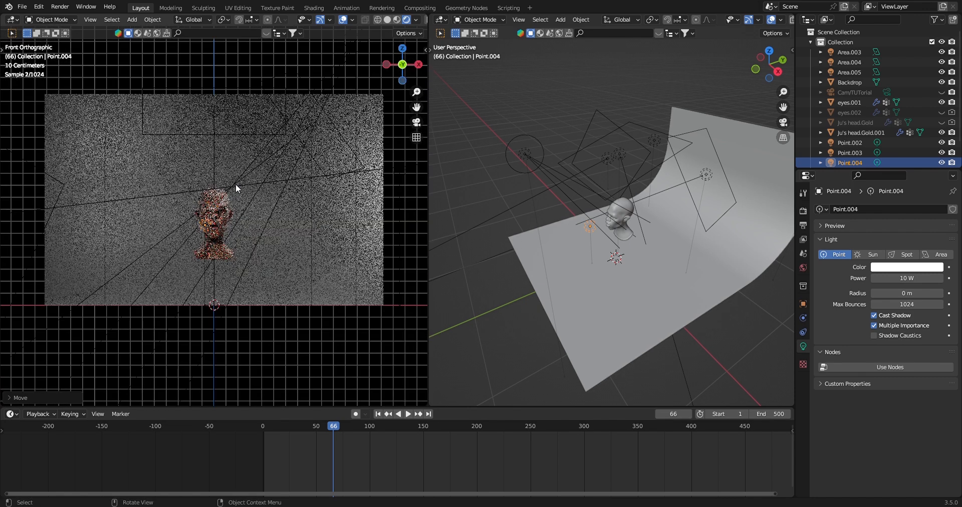
scroll(235, 184, "up", 8)
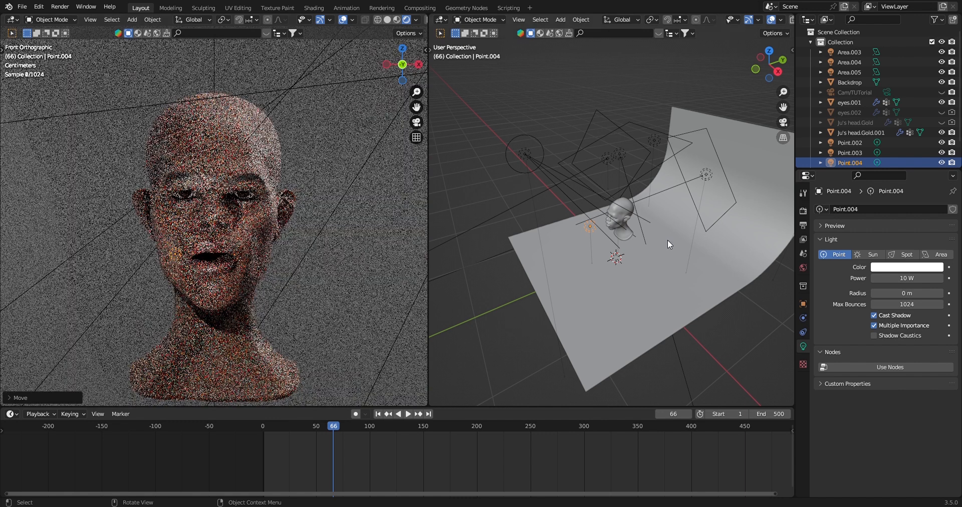
Move the new point light forward along global Y, away from the face
scroll(635, 239, "down", 3)
middle_click_drag(633, 228, 591, 248)
scroll(593, 236, "up", 6)
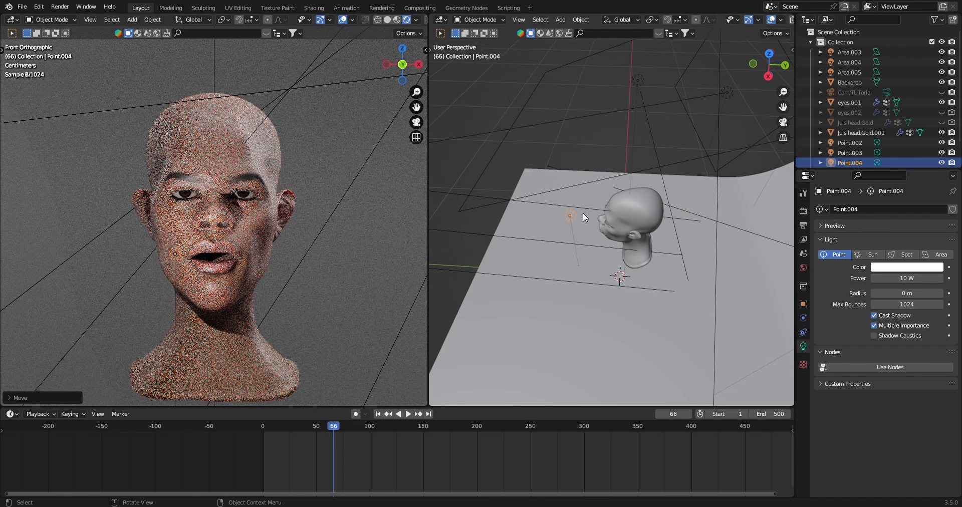
middle_click_drag(579, 220, 567, 183)
key("g")
key("y")
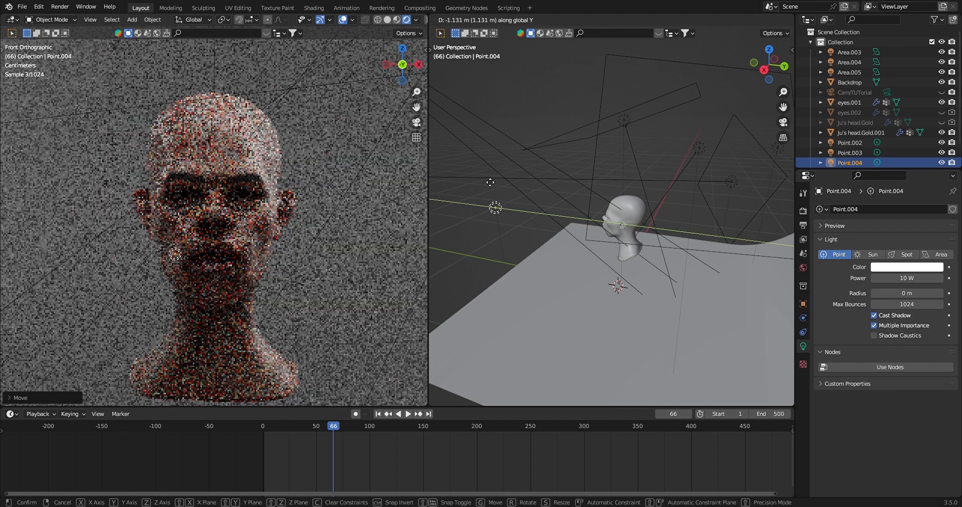
left_click(509, 176)
Move the new point light about 1.74 m along global X, out to the side of the head
middle_click_drag(557, 178, 565, 200)
key("g")
key("x")
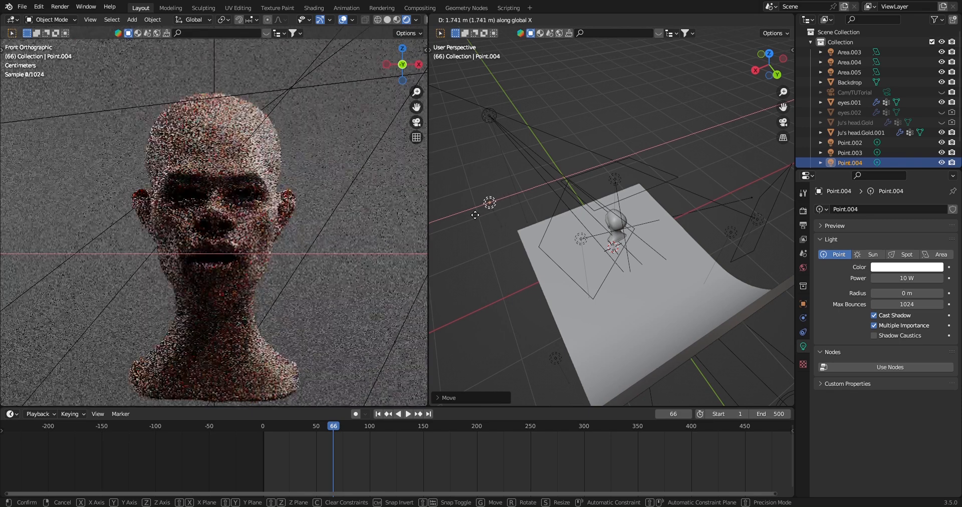
left_click(475, 214)
Set the new point light's power to 30 W
middle_click_drag(601, 185, 736, 194)
double_click(894, 279)
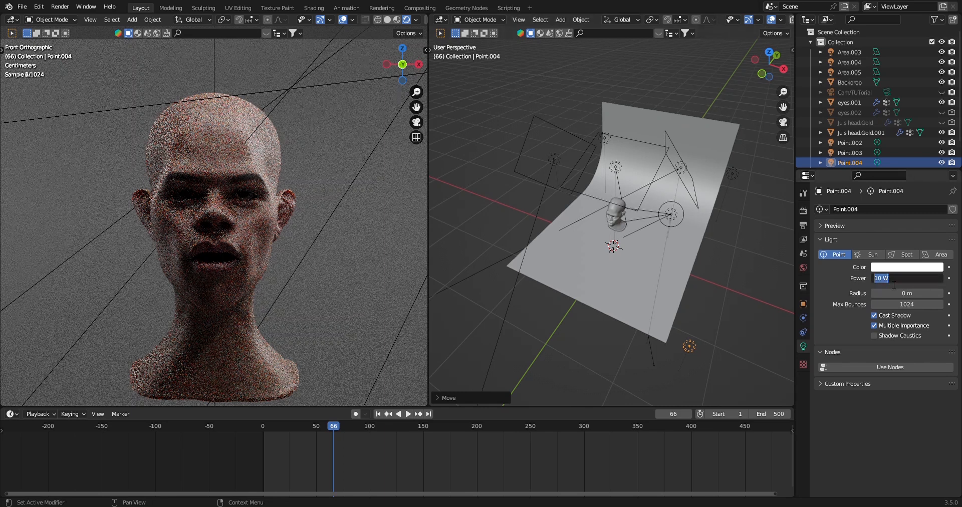
type("30")
key("Return")
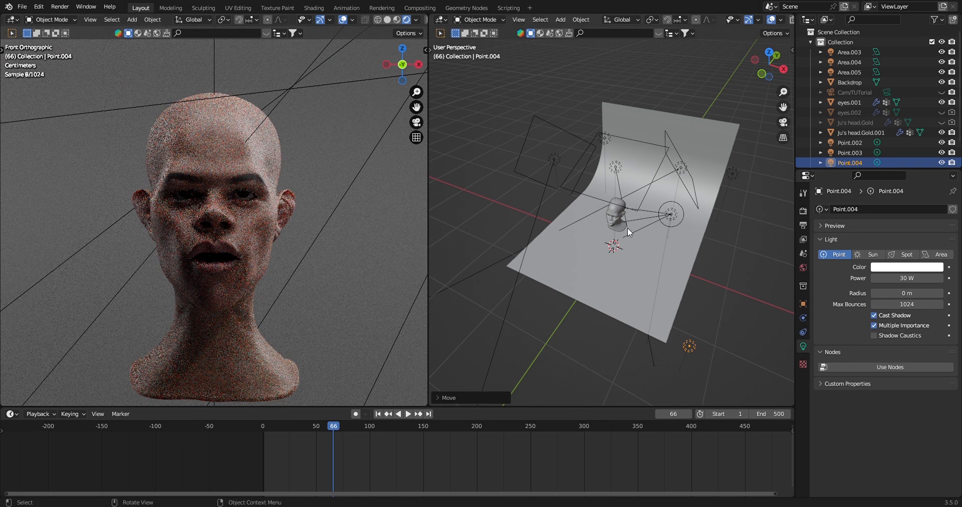
Shift the new point light slightly inward with global Z locked and set its radius to 0.25 m
key("g")
key("shift+z")
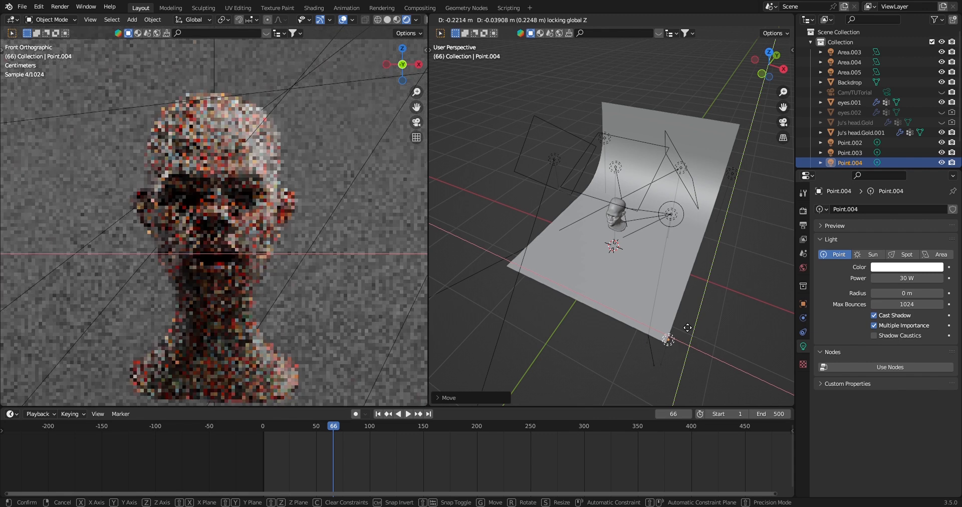
left_click(686, 328)
left_click(907, 293)
type(".25")
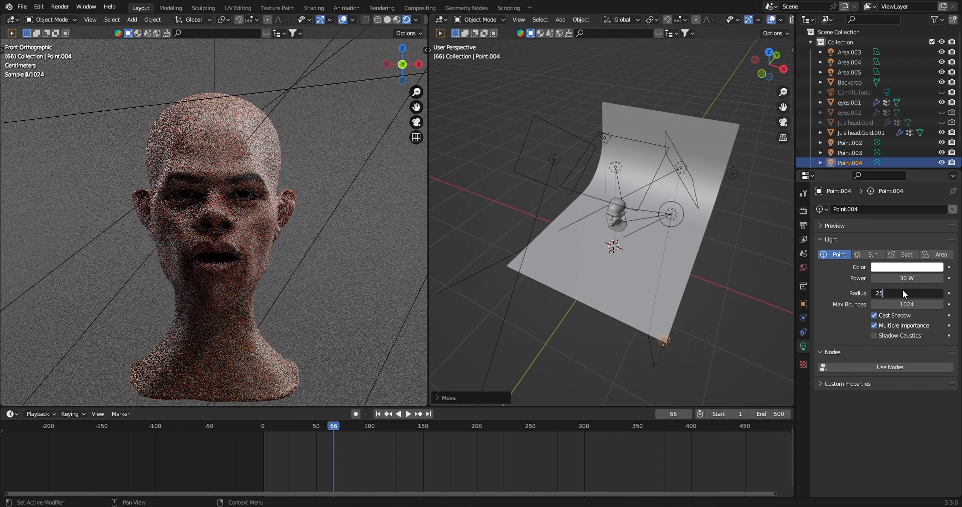
key("Return")
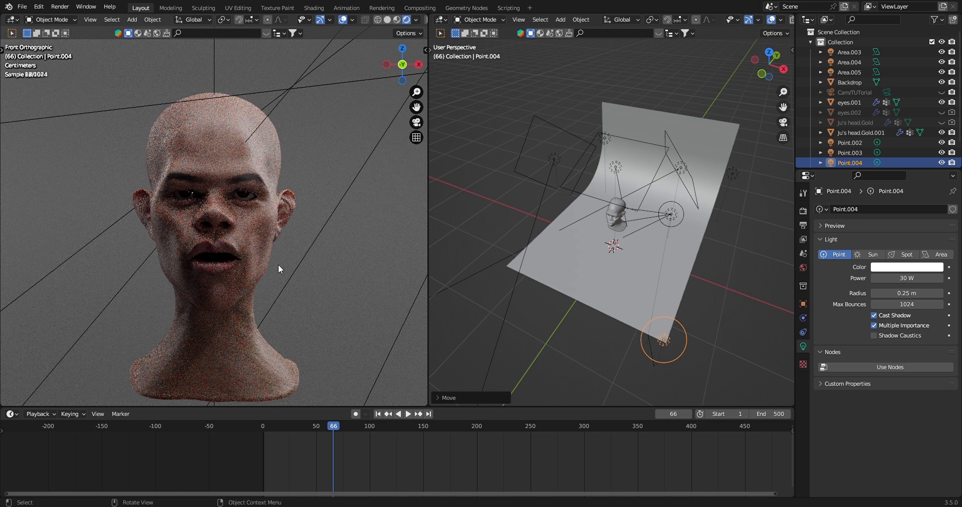
Move the new point light back along negative global X in two small shifts, closer to the head's centre line
key("g")
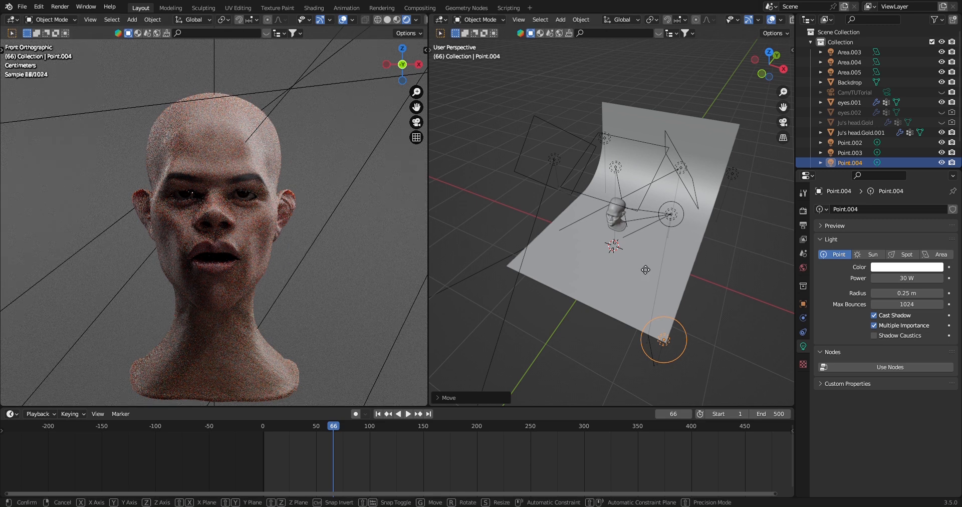
key("x")
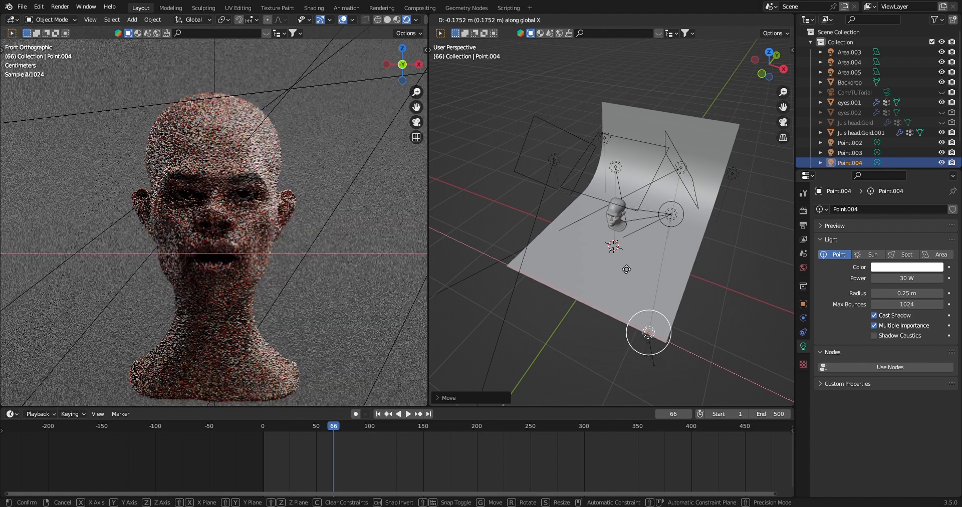
left_click(621, 264)
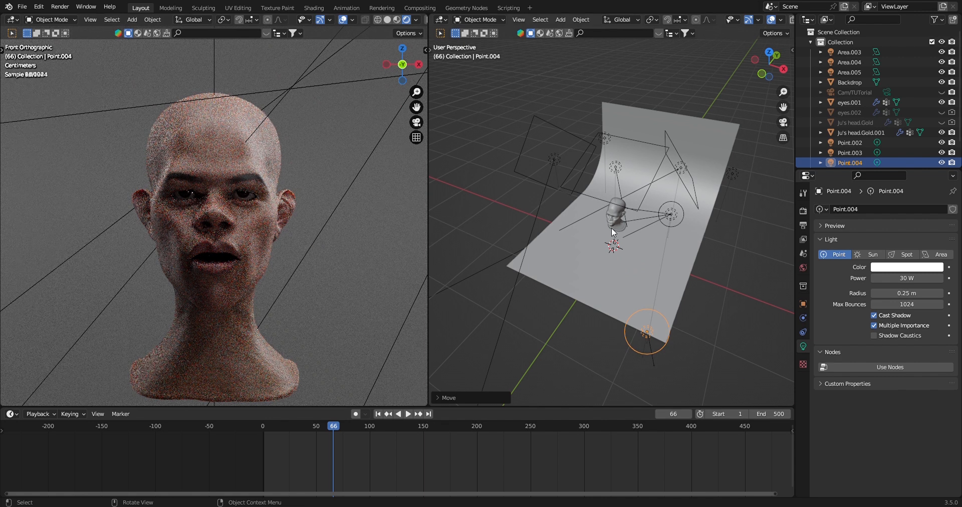
key("g")
key("x")
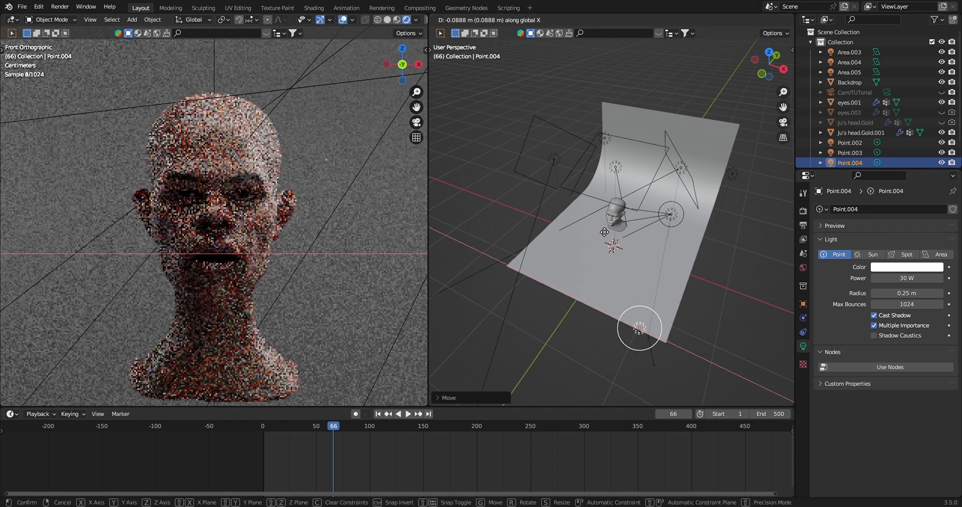
left_click(596, 228)
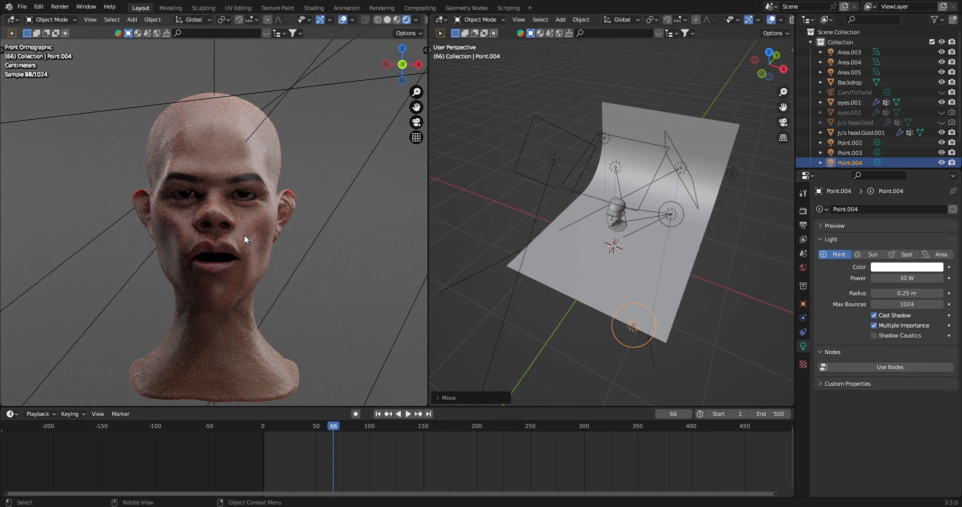
Switch the rendered view to the camera and set the new point light's radius to 0.15 m
scroll(245, 235, "up", 1)
key("KP_0")
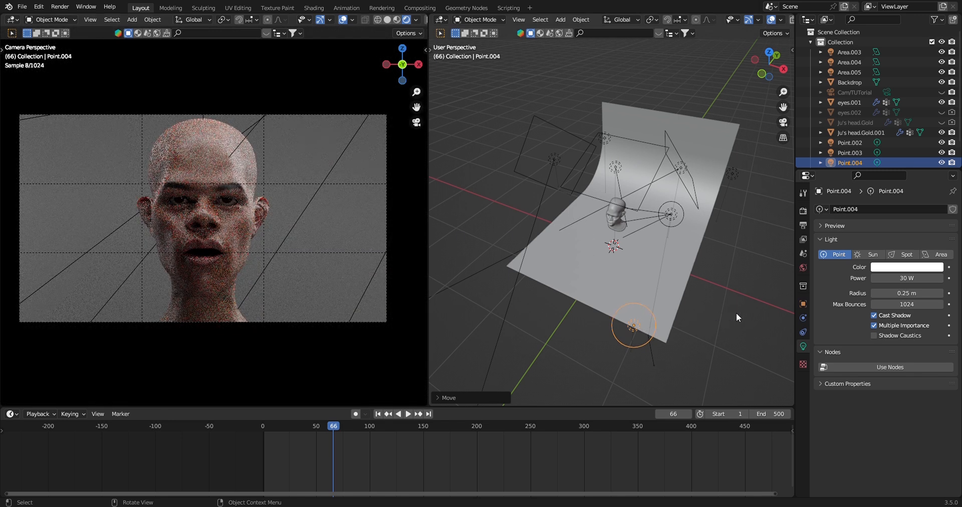
left_click(916, 294)
type(".15")
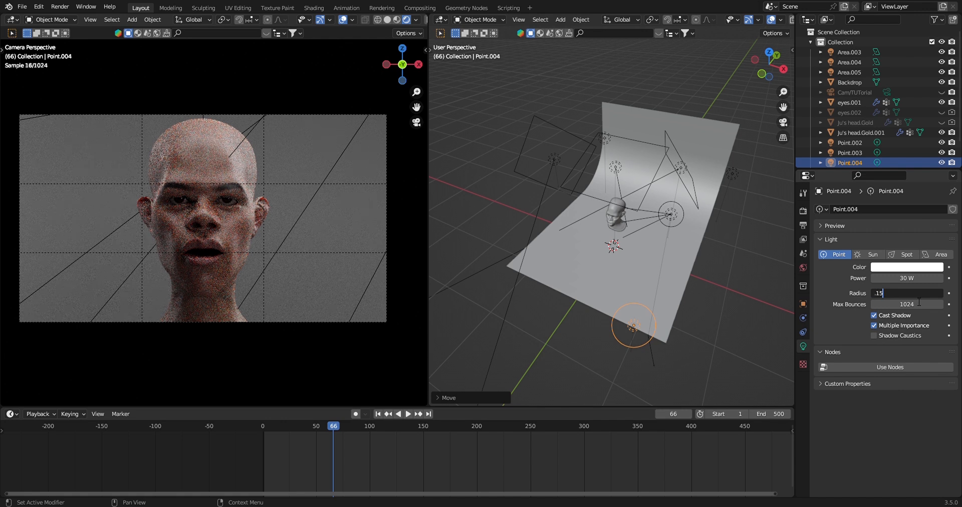
key("Return")
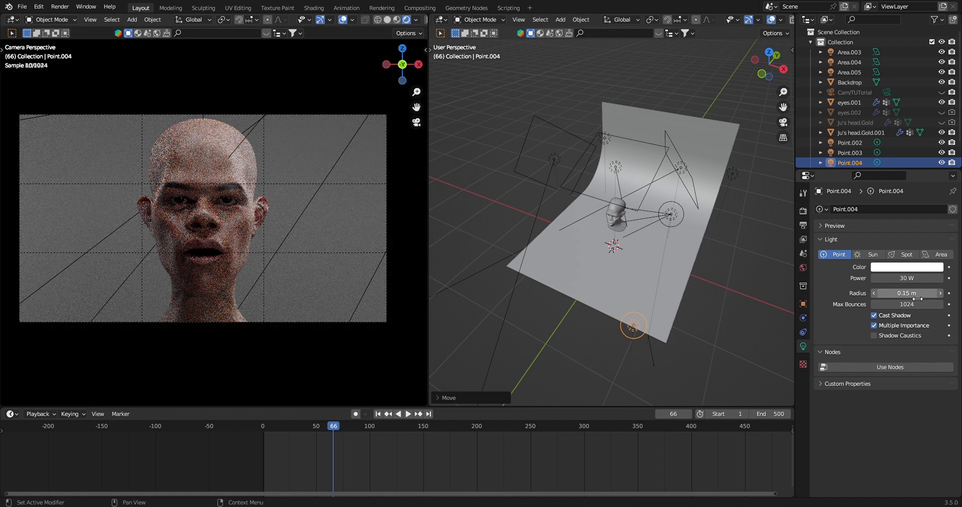
Move the new point light slightly along global Y, closer to the head
key("g")
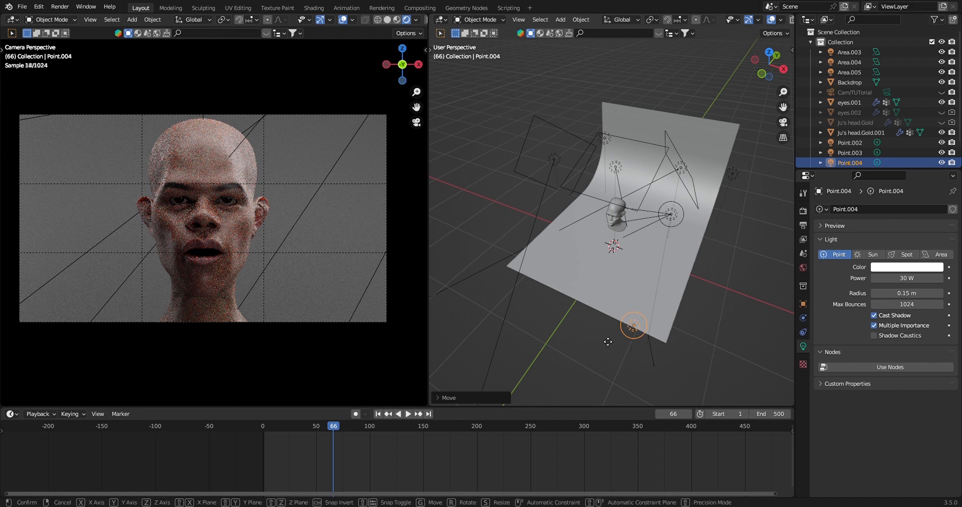
key("y")
left_click(610, 333)
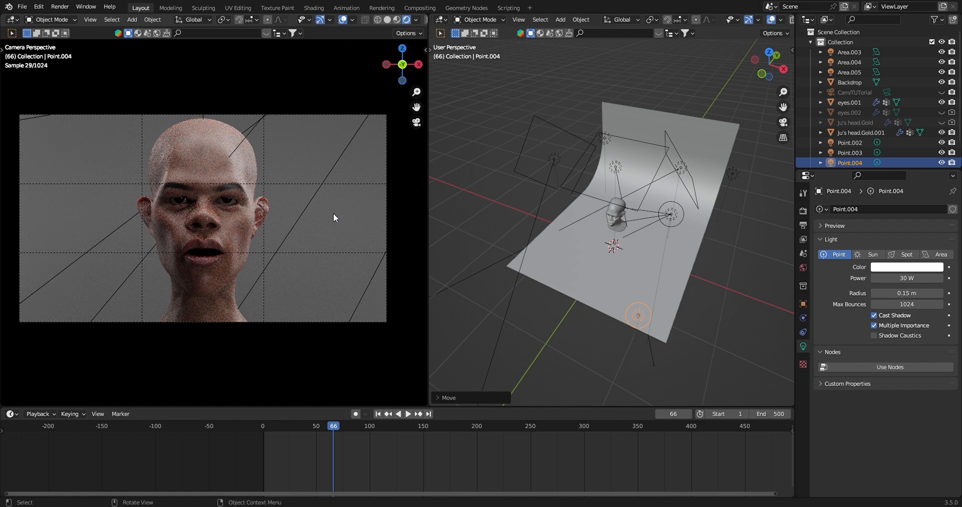
Examine the lighting on the face in the camera render and the head model's eyes, nose and mouth from several angles
scroll(333, 213, "up", 5)
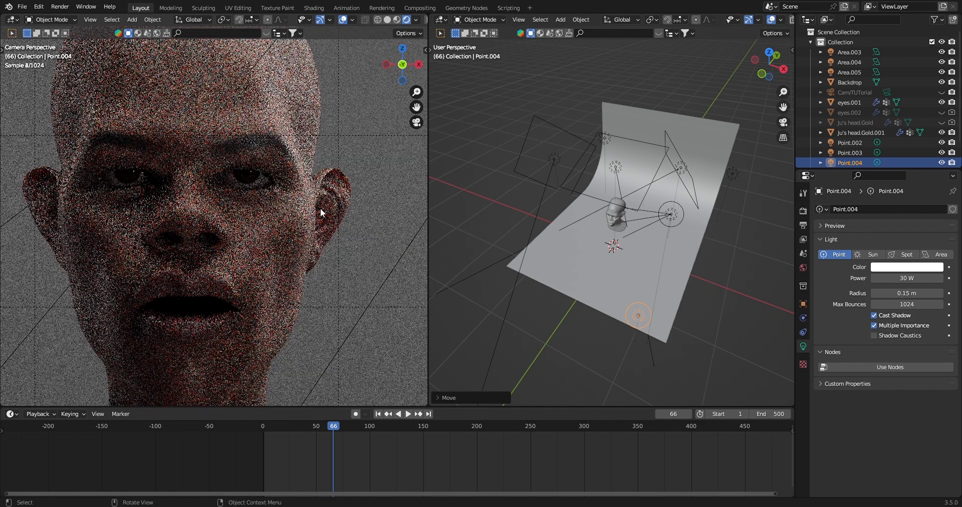
scroll(239, 184, "down", 3)
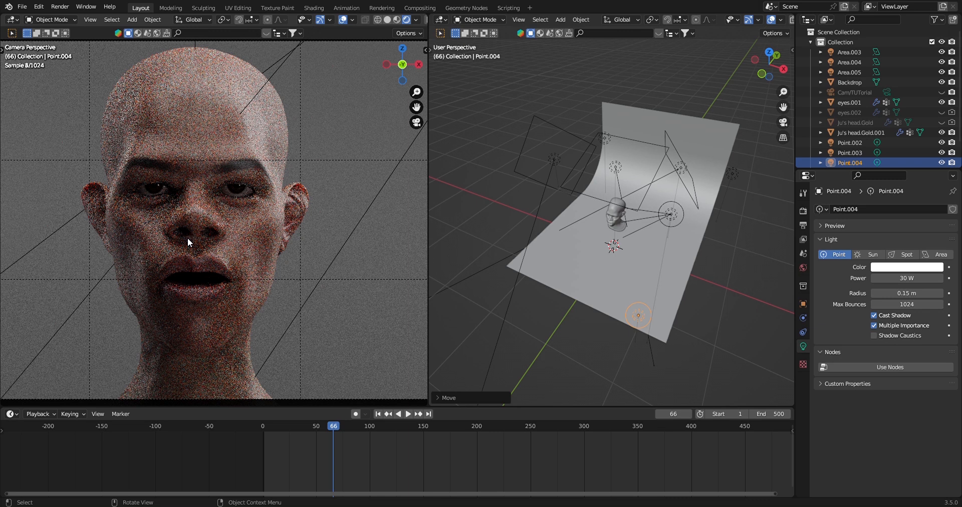
scroll(221, 263, "down", 2)
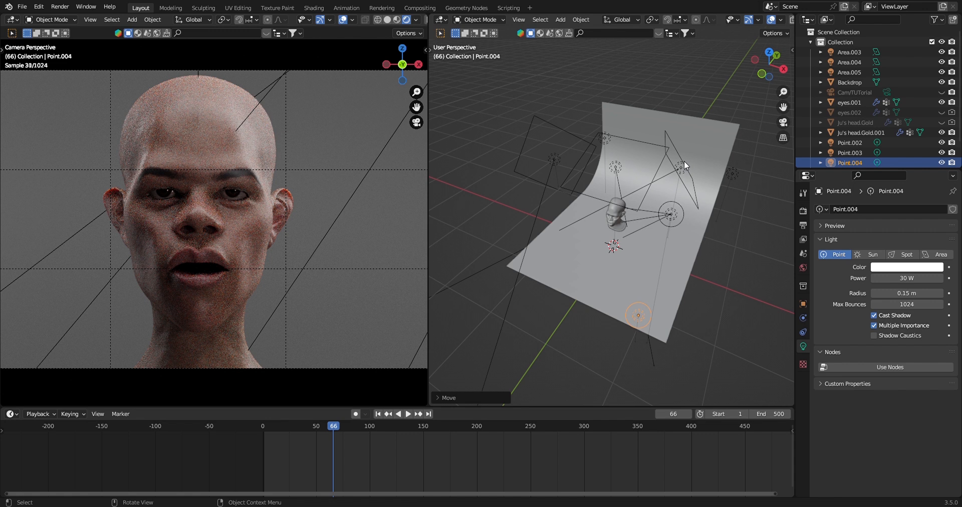
scroll(131, 203, "down", 3)
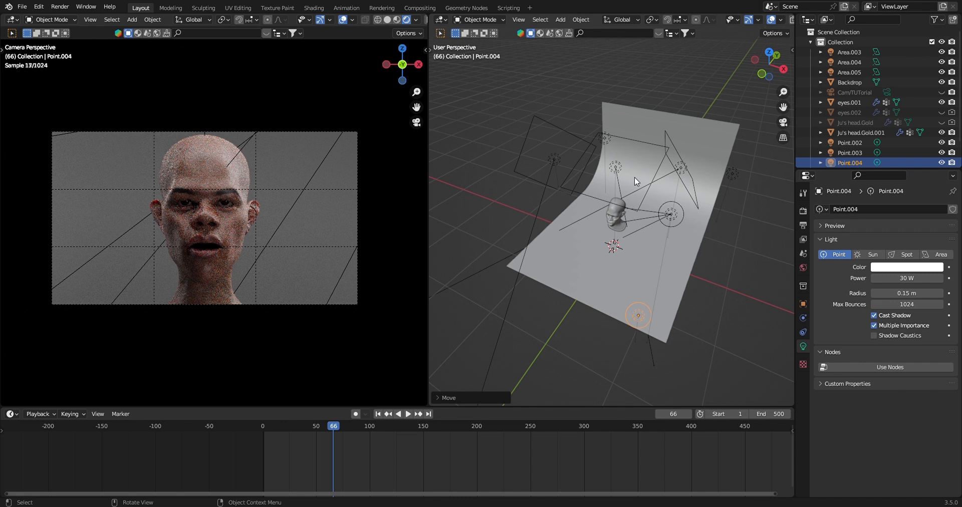
scroll(635, 176, "up", 2)
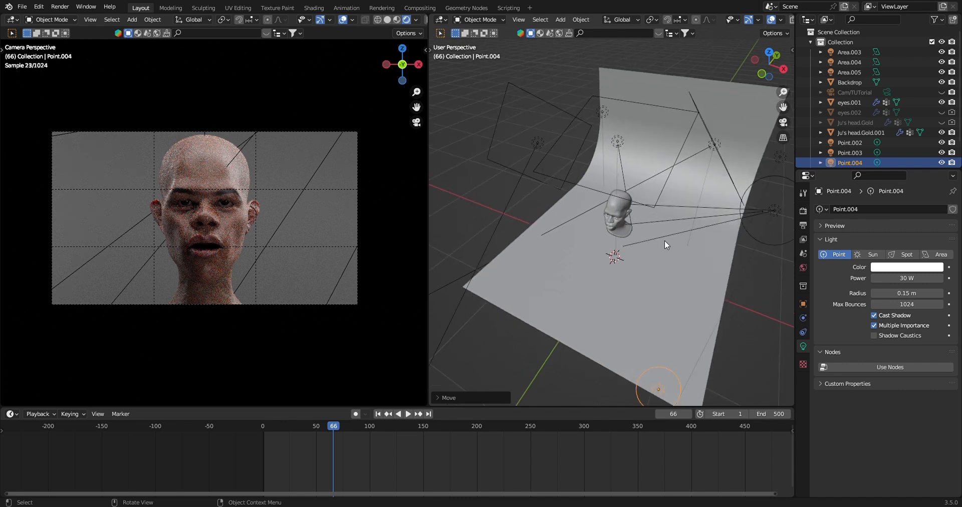
scroll(636, 219, "up", 4)
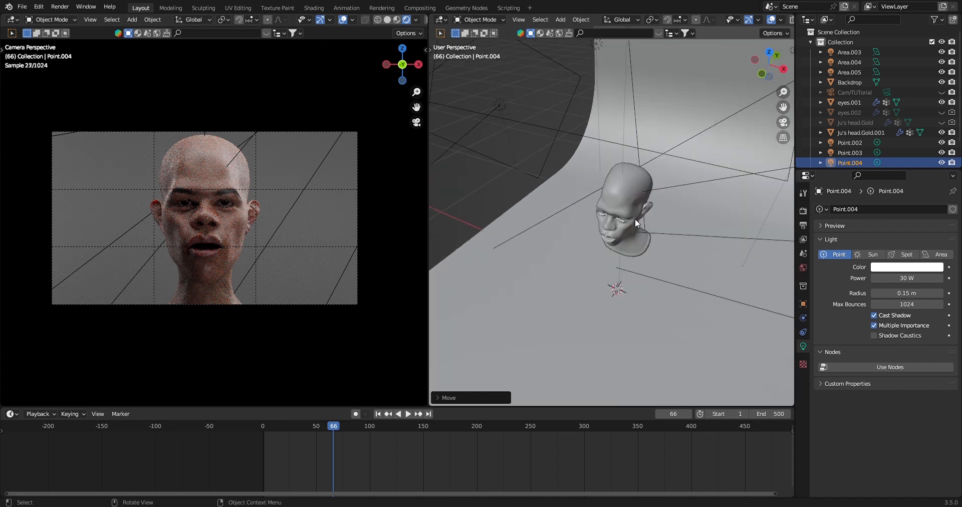
middle_click_drag(630, 208, 677, 176)
scroll(677, 176, "up", 4)
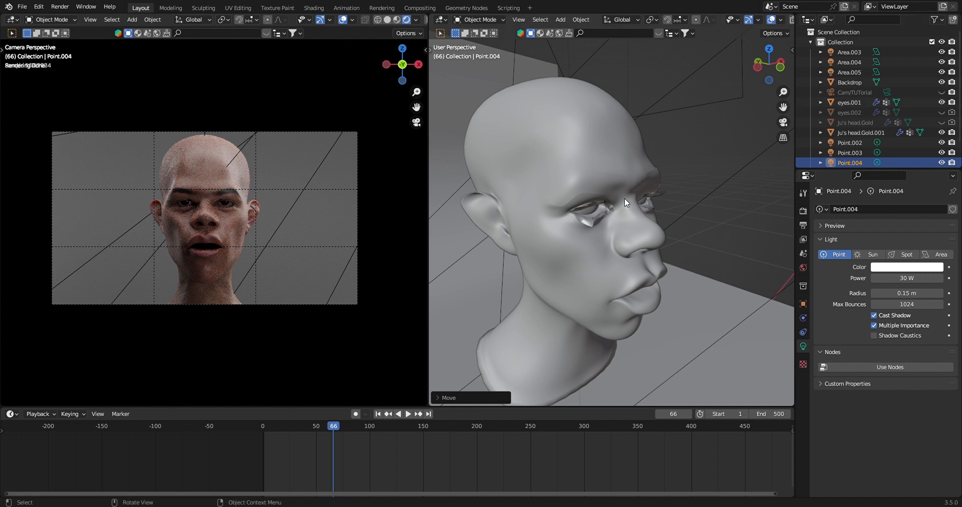
middle_click_drag(639, 187, 683, 178)
scroll(683, 177, "up", 3)
scroll(598, 179, "down", 3)
middle_click_drag(598, 178, 704, 255)
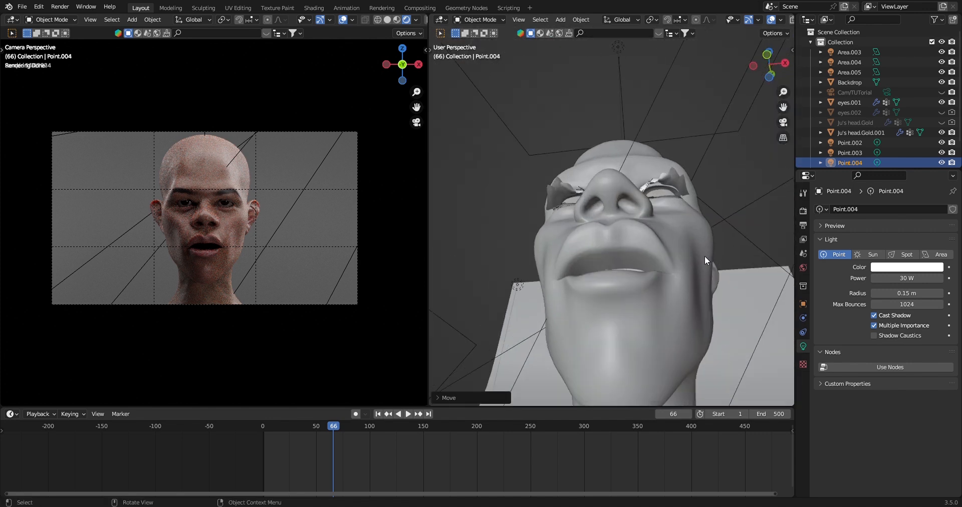
scroll(698, 211, "up", 5)
middle_click_drag(698, 212, 648, 309)
scroll(648, 302, "down", 7)
middle_click_drag(653, 251, 629, 223)
scroll(644, 207, "up", 4)
scroll(629, 222, "down", 4)
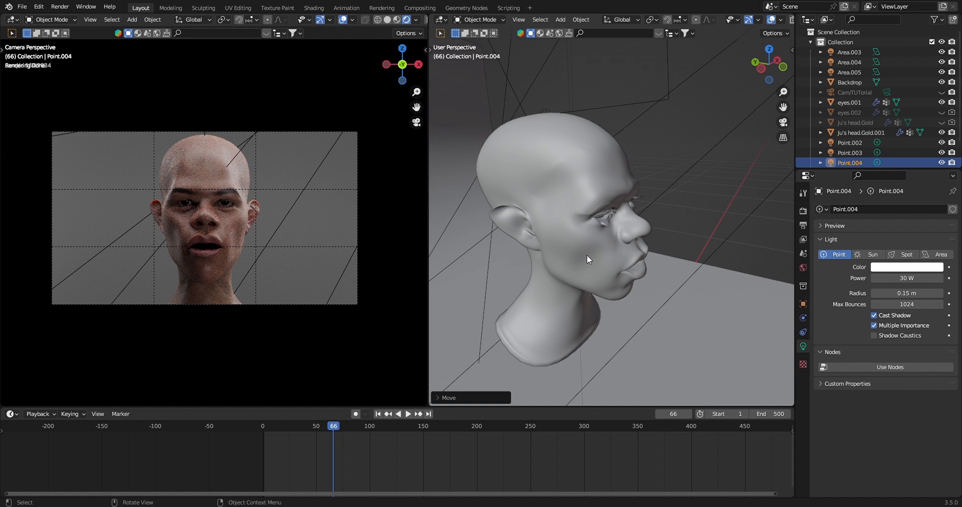
scroll(587, 254, "up", 4)
scroll(621, 250, "down", 4)
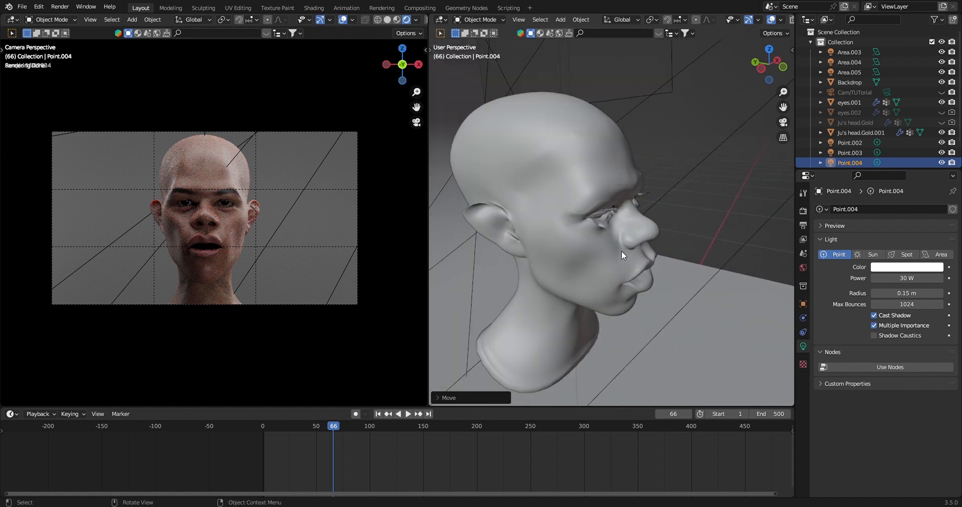
middle_click_drag(648, 239, 566, 247)
scroll(653, 223, "up", 4)
scroll(676, 225, "down", 4)
middle_click_drag(676, 224, 583, 216)
scroll(654, 264, "up", 4)
scroll(656, 263, "down", 3)
scroll(578, 242, "up", 4)
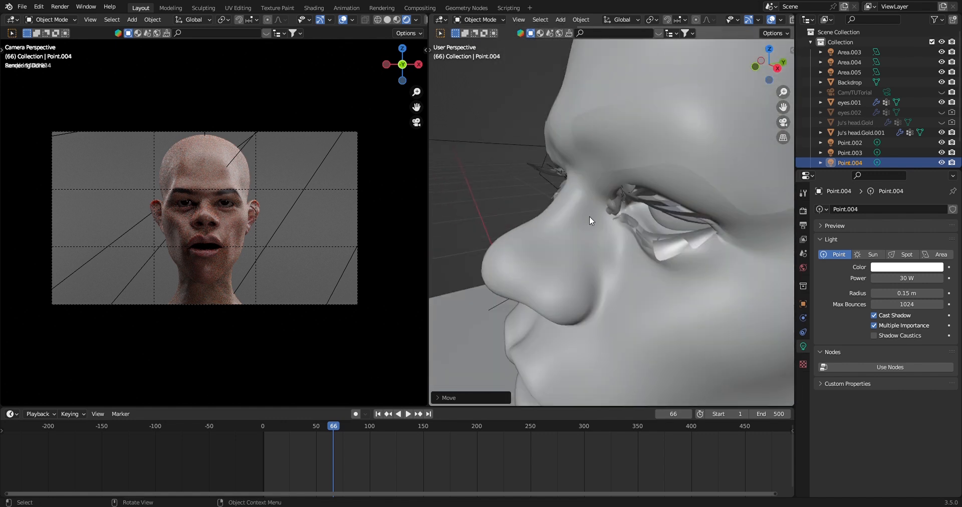